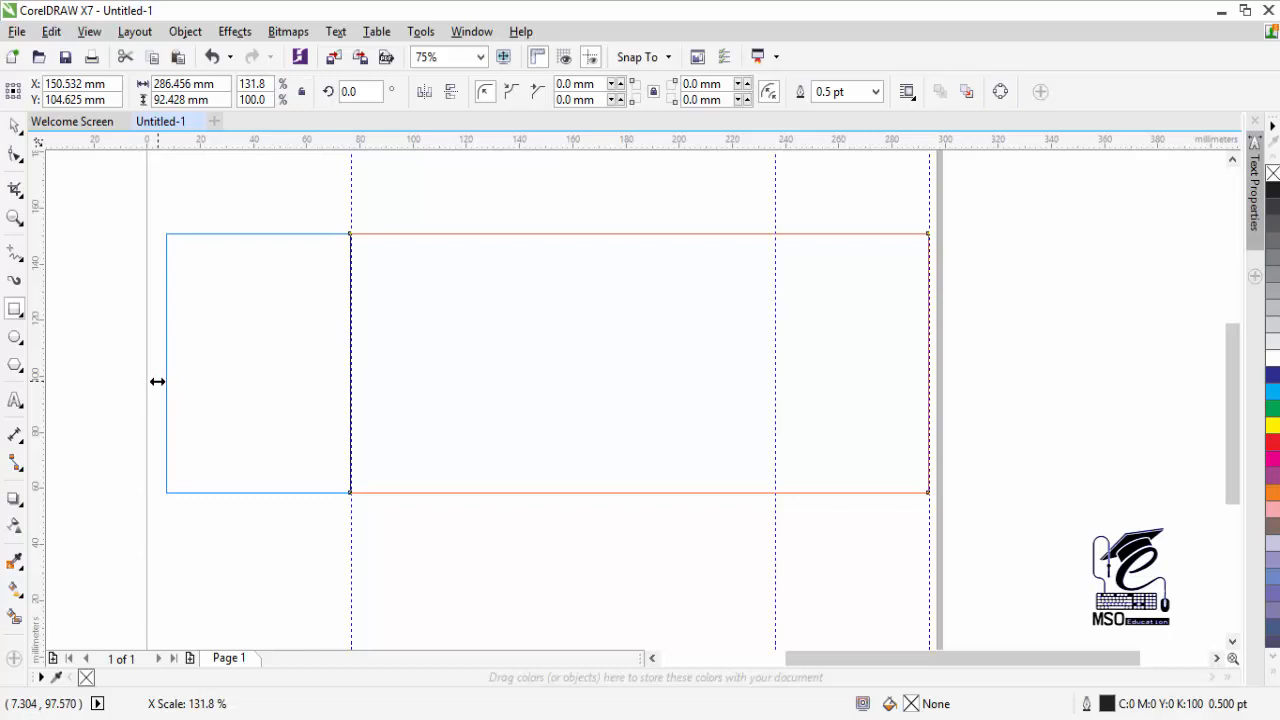
# Center the stretched rectangle, about 286 × 92 mm, on the page and place a vertical guideline through its centre at 148.5 mm.
pyautogui.moveTo(157, 381); pyautogui.dragTo(157, 383)
pyautogui.press('p')
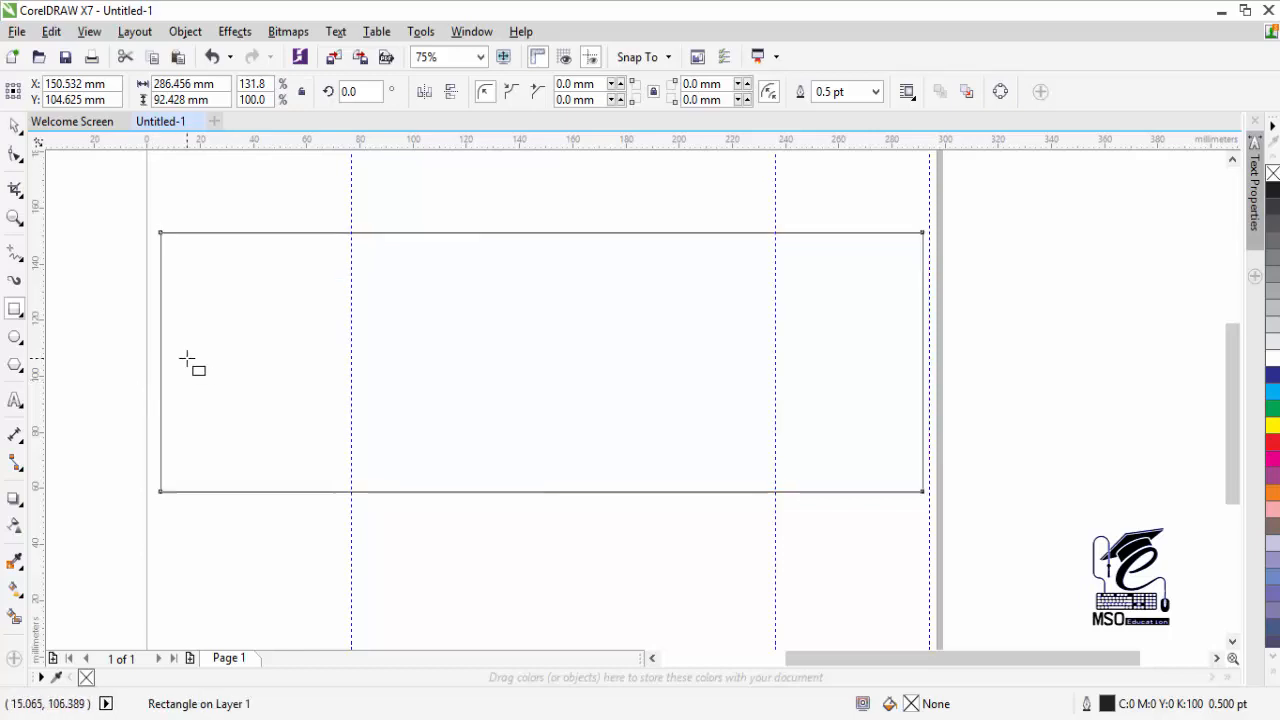
pyautogui.click(15, 125)
pyautogui.moveTo(547, 372); pyautogui.dragTo(541, 368)
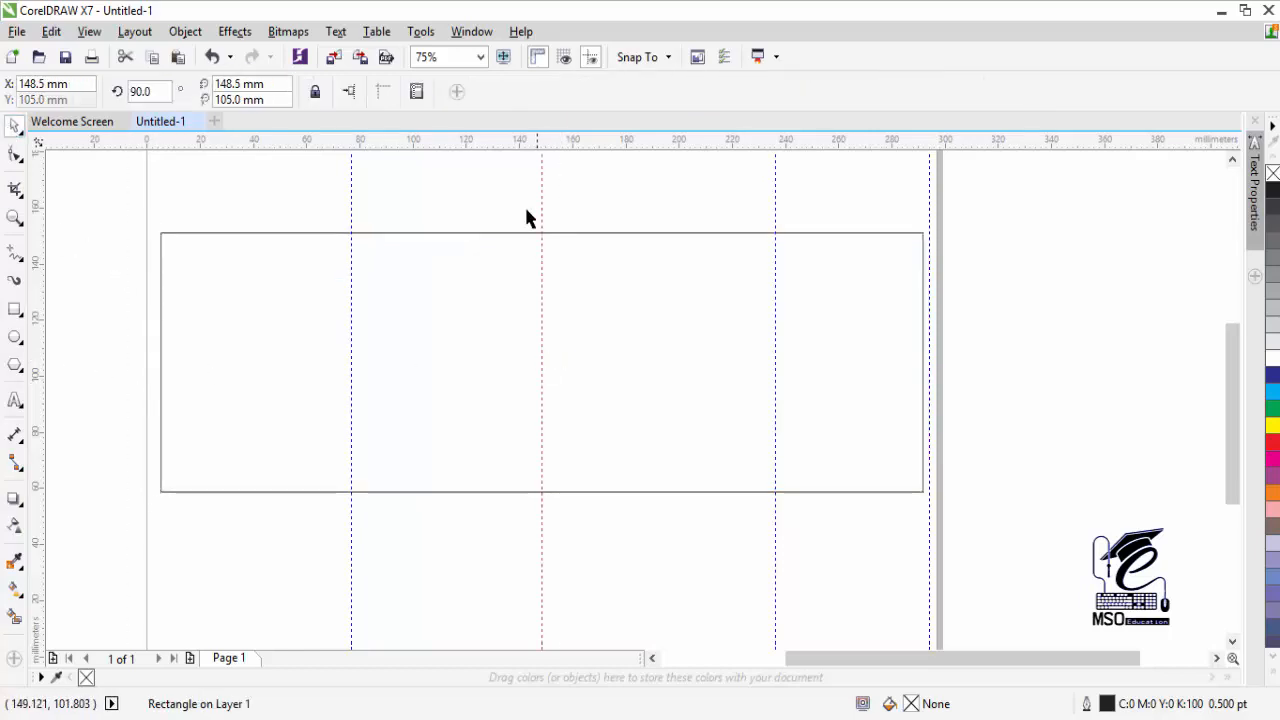
# Place a horizontal guideline across the rectangle's centre at about 105.3 mm.
pyautogui.moveTo(508, 141); pyautogui.dragTo(457, 365)
pyautogui.click(475, 325)
pyautogui.hotkey('ctrl', 'z')
pyautogui.moveTo(122, 377); pyautogui.dragTo(123, 366)
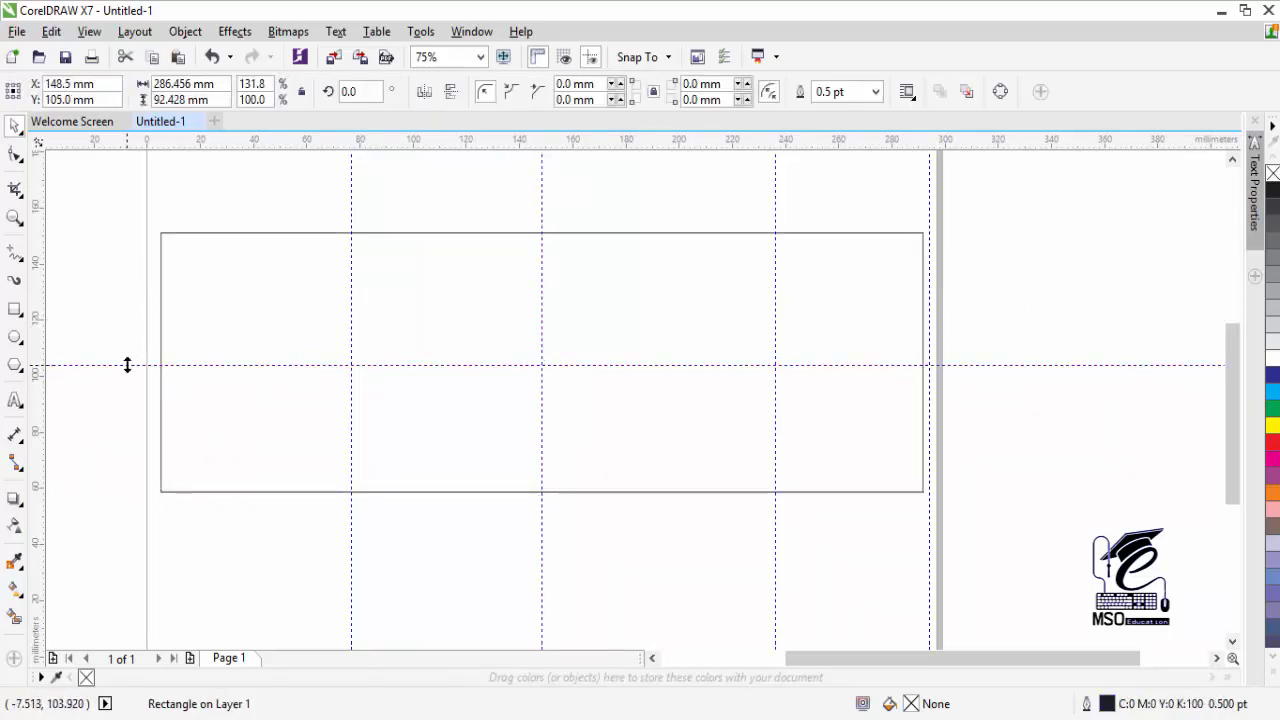
pyautogui.click(126, 363)
pyautogui.click(113, 412)
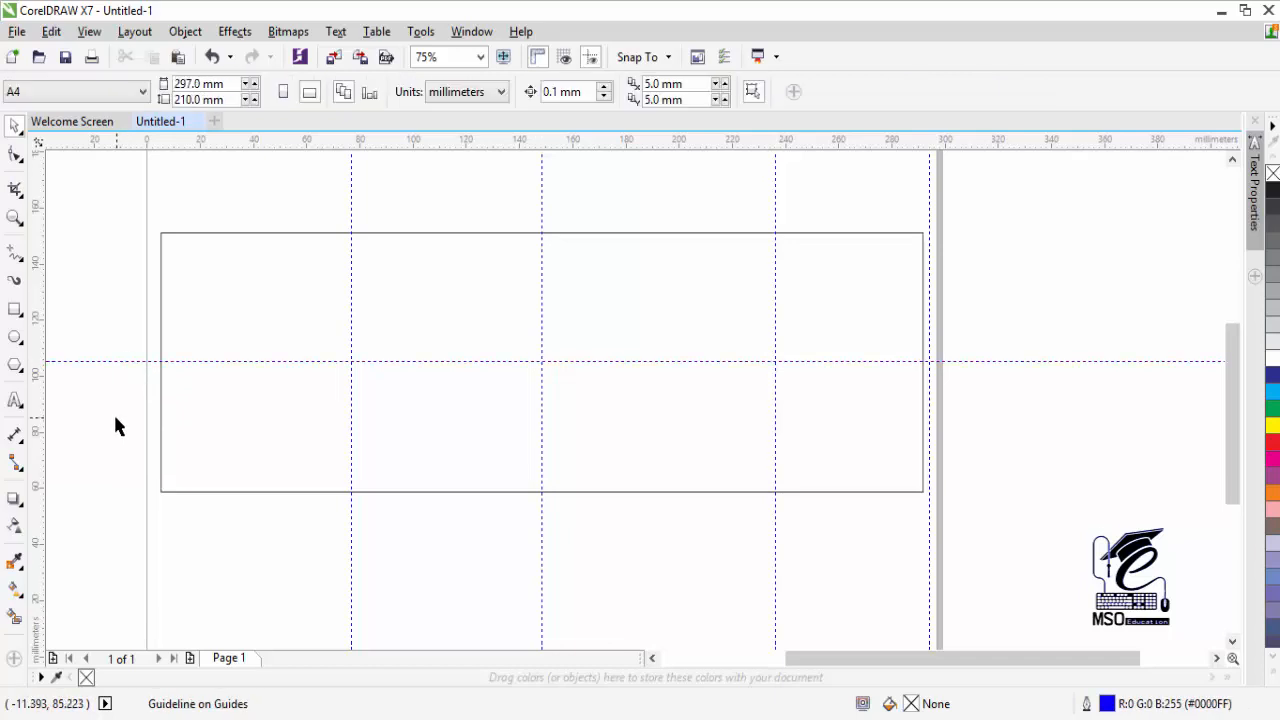
# Lock the large centred rectangle.
pyautogui.click(405, 404)
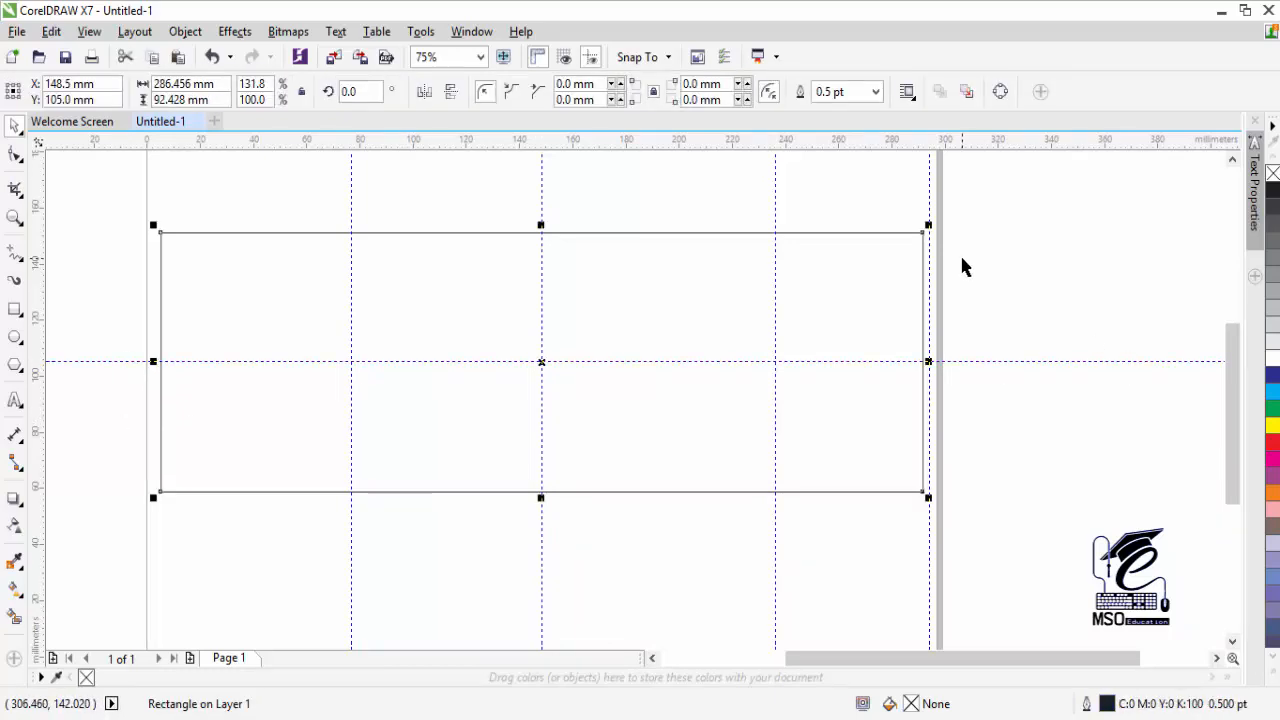
pyautogui.click(621, 238)
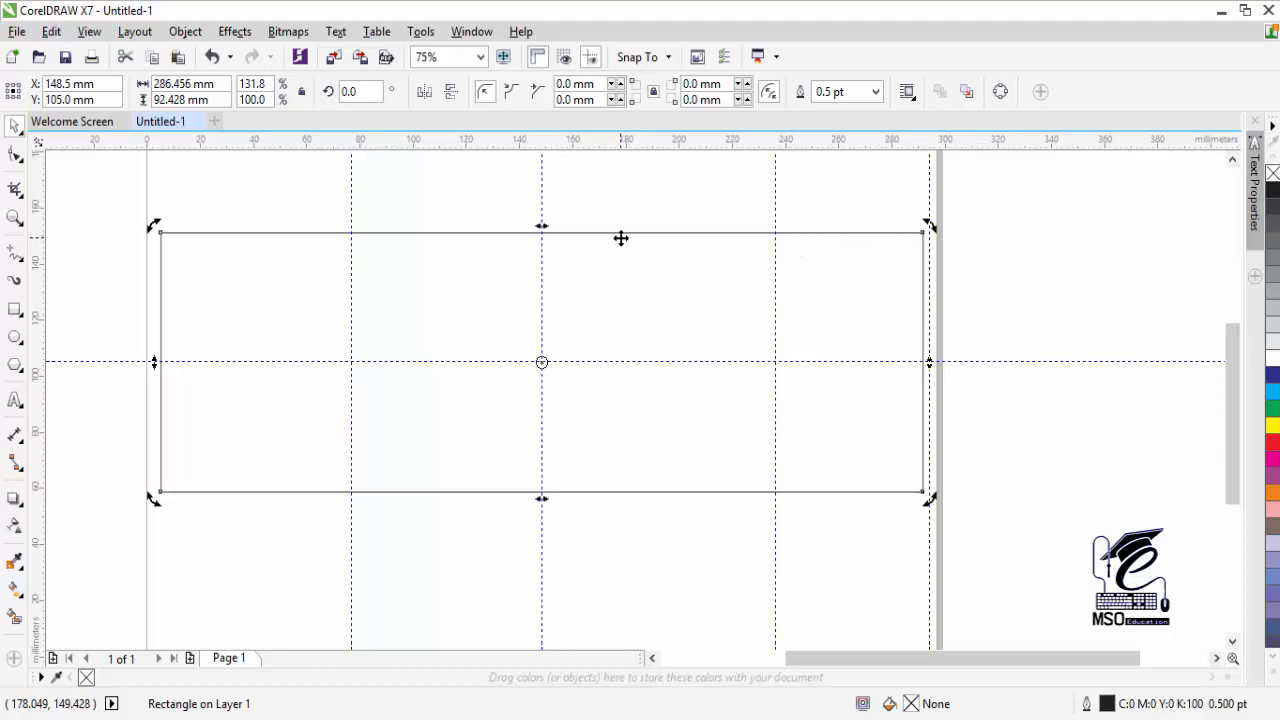
pyautogui.rightClick(621, 238)
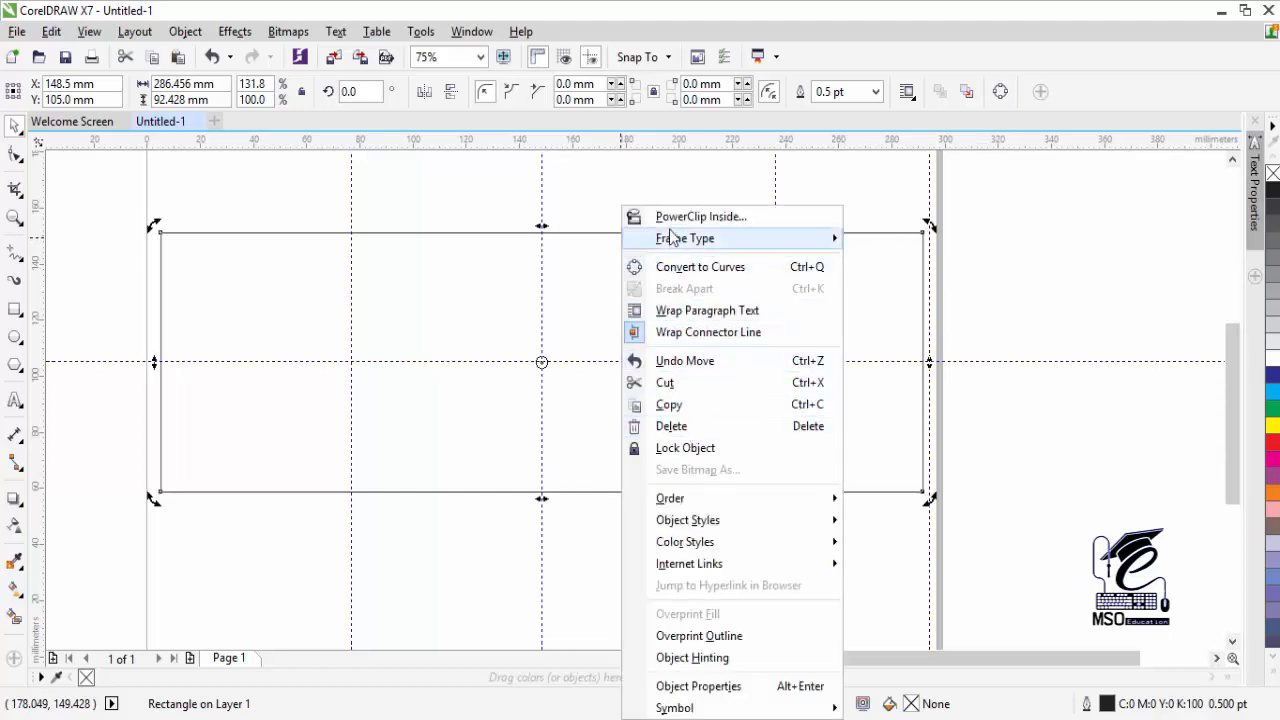
pyautogui.click(685, 447)
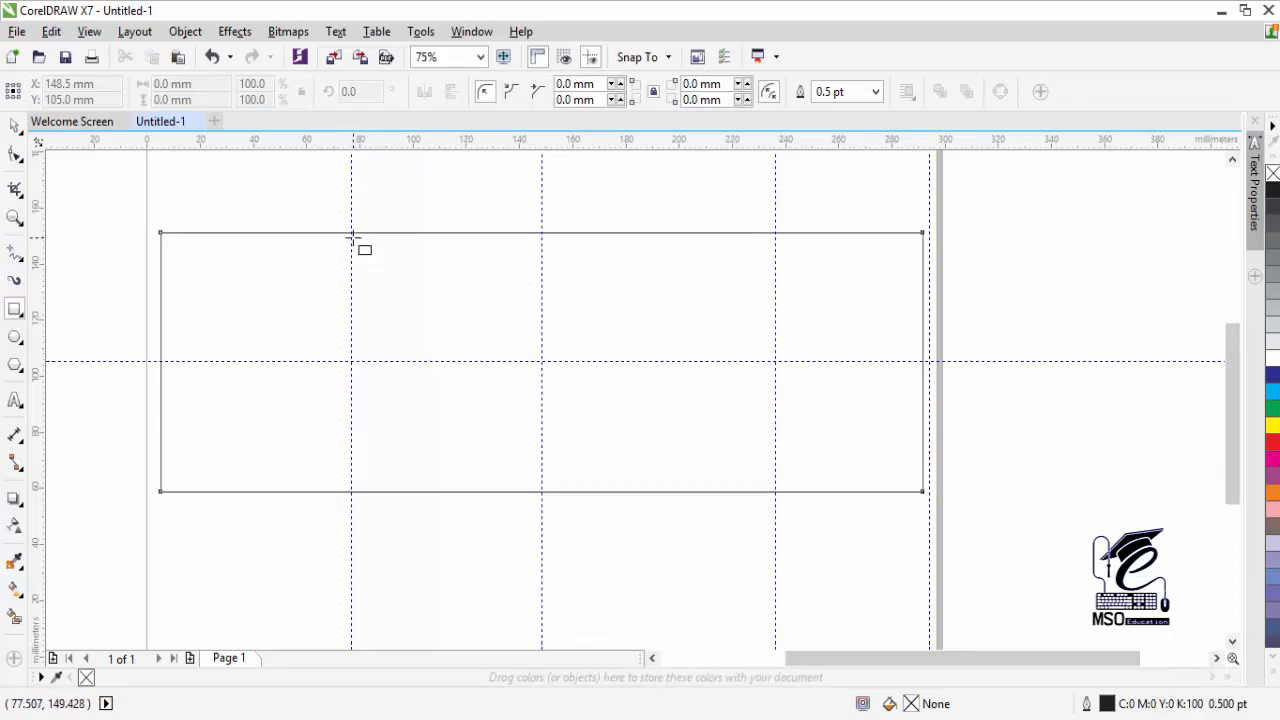
# Draw a rectangle about 159 × 21 mm above the large rectangle's top edge between two guidelines and convert it to curves.
pyautogui.moveTo(352, 173)
pyautogui.mouseDown()
pyautogui.moveTo(593, 220)
pyautogui.moveTo(776, 233)
pyautogui.mouseUp()
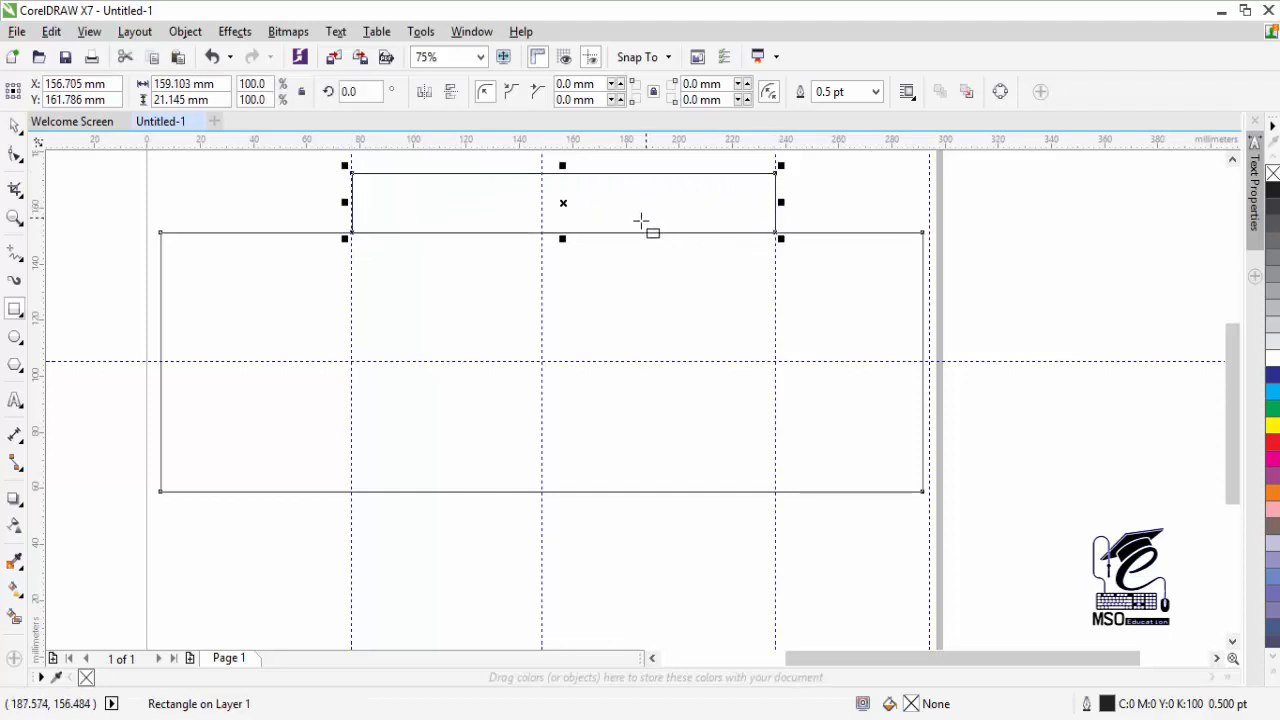
pyautogui.click(15, 153)
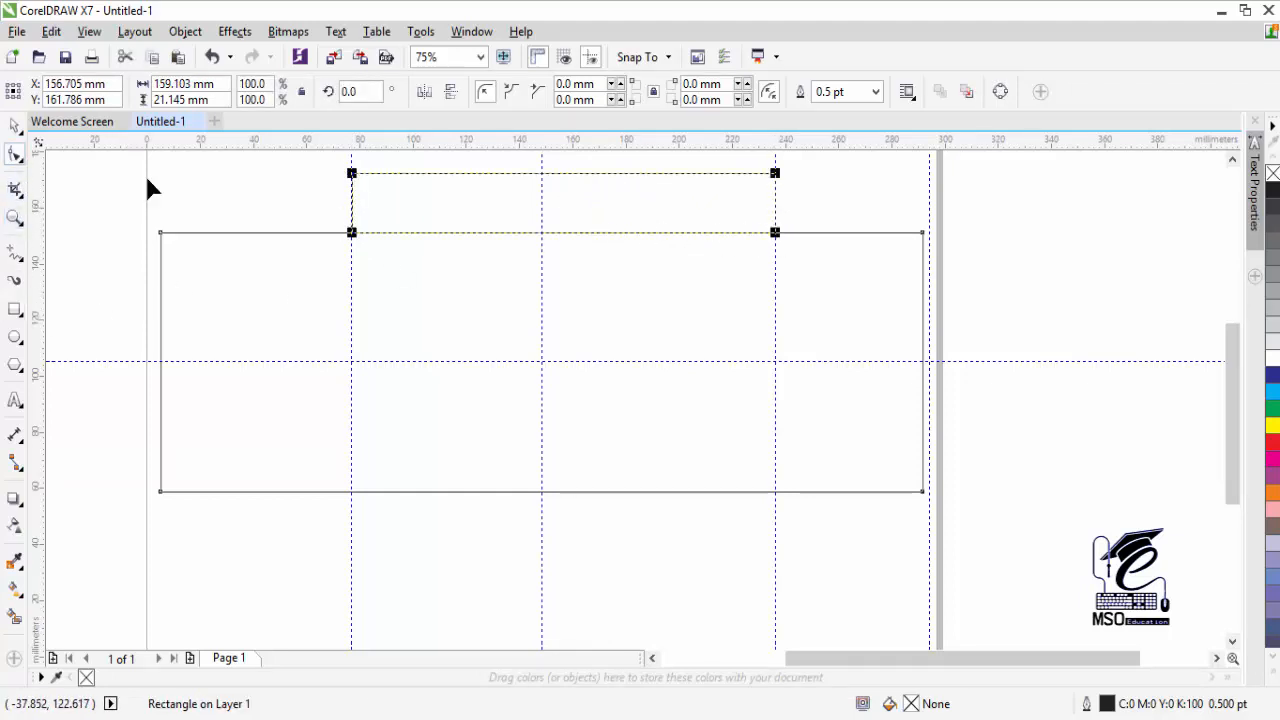
pyautogui.rightClick(546, 230)
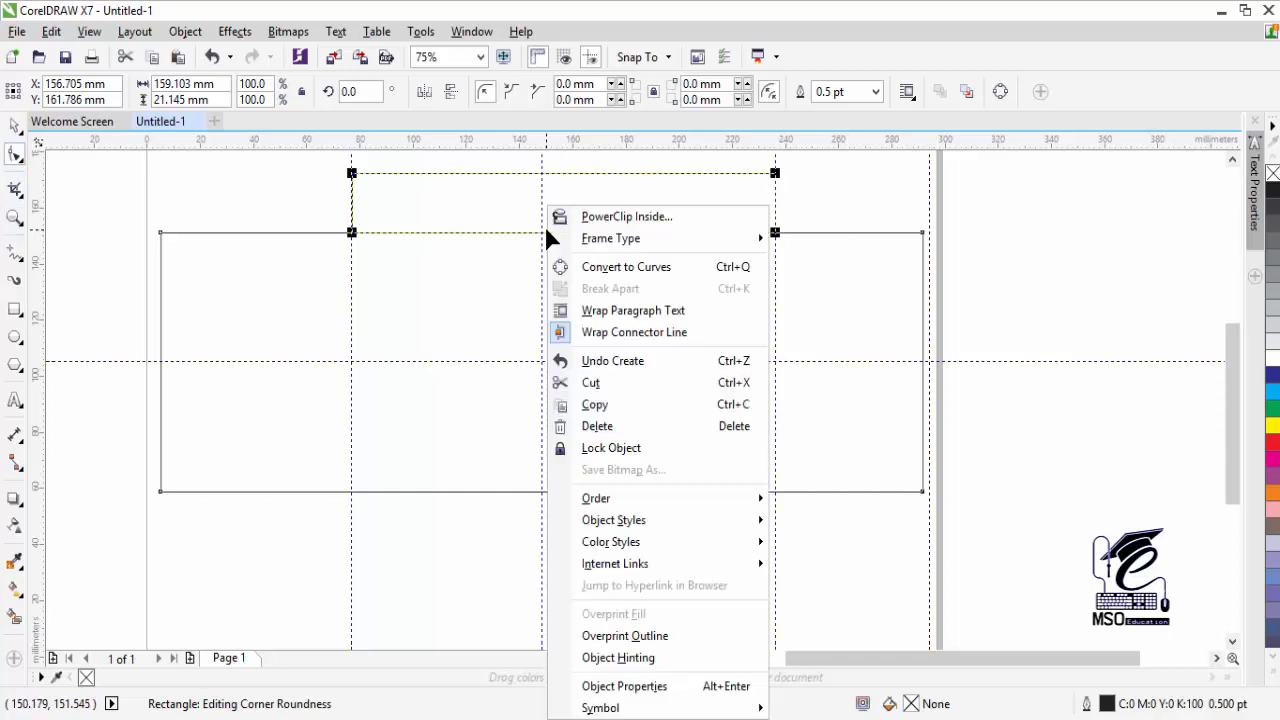
pyautogui.moveTo(544, 236)
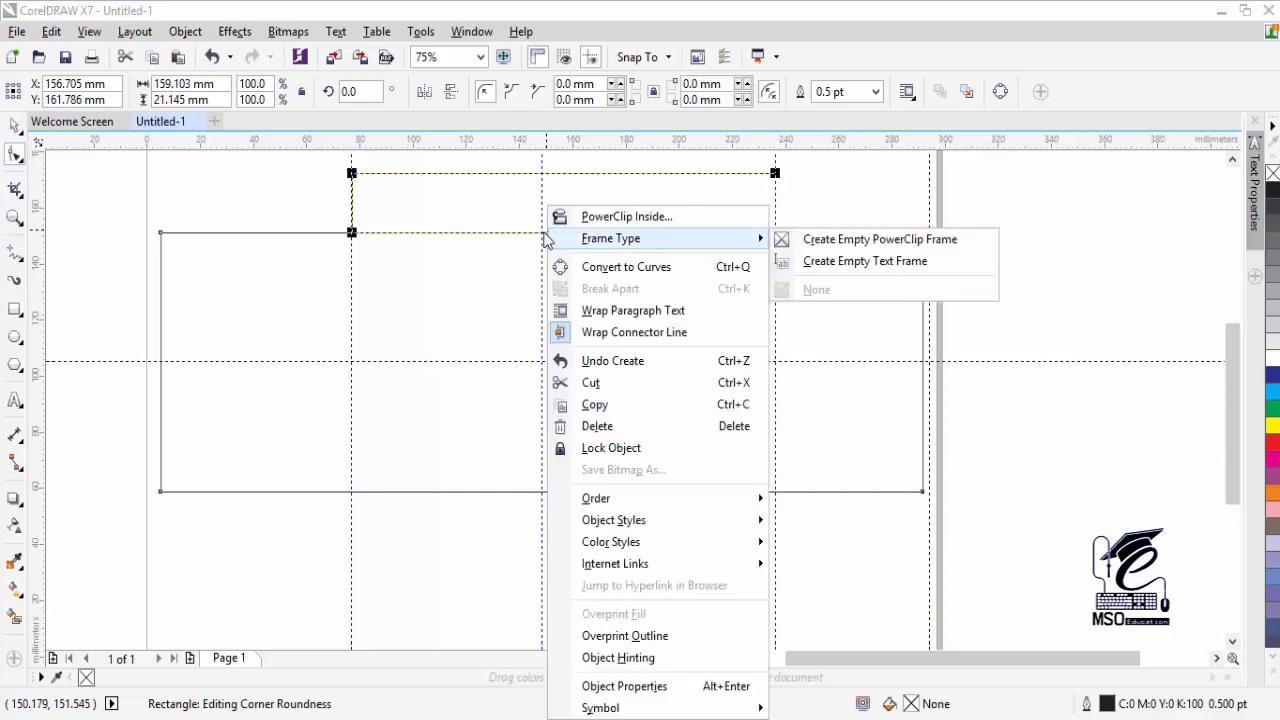
pyautogui.click(588, 268)
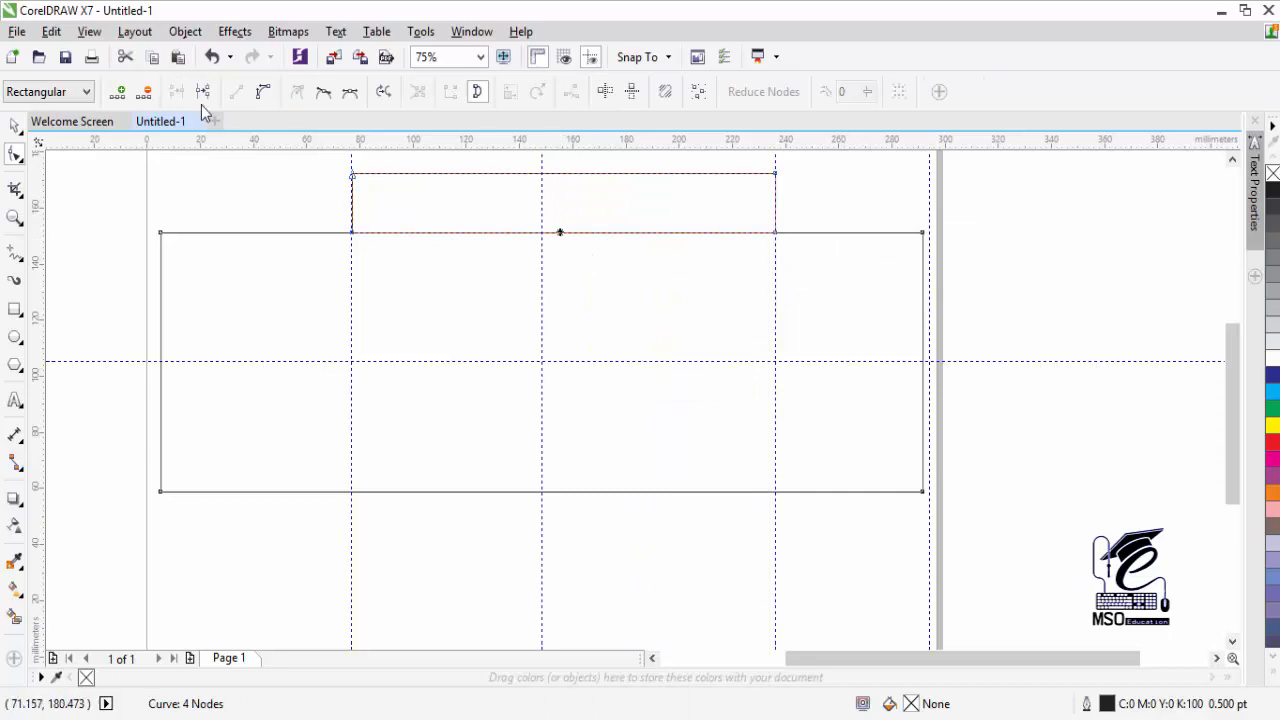
# Convert the upper shape's bottom edge to a curve and bow it downward into the large rectangle.
pyautogui.click(263, 91)
pyautogui.moveTo(555, 231); pyautogui.dragTo(563, 296)
pyautogui.press('space')
pyautogui.click(265, 193)
# Stretch the arched shape to about 41.6 mm high and lock it.
pyautogui.click(563, 277)
pyautogui.rightClick(512, 287)
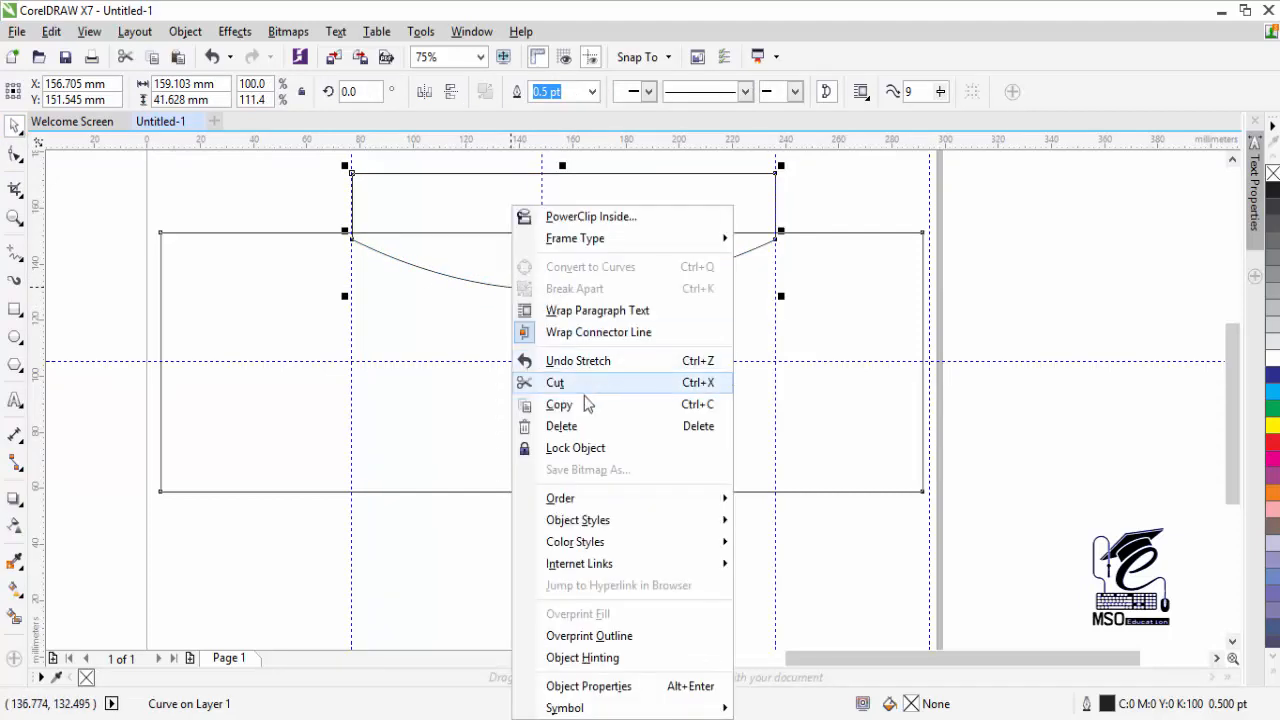
pyautogui.click(573, 448)
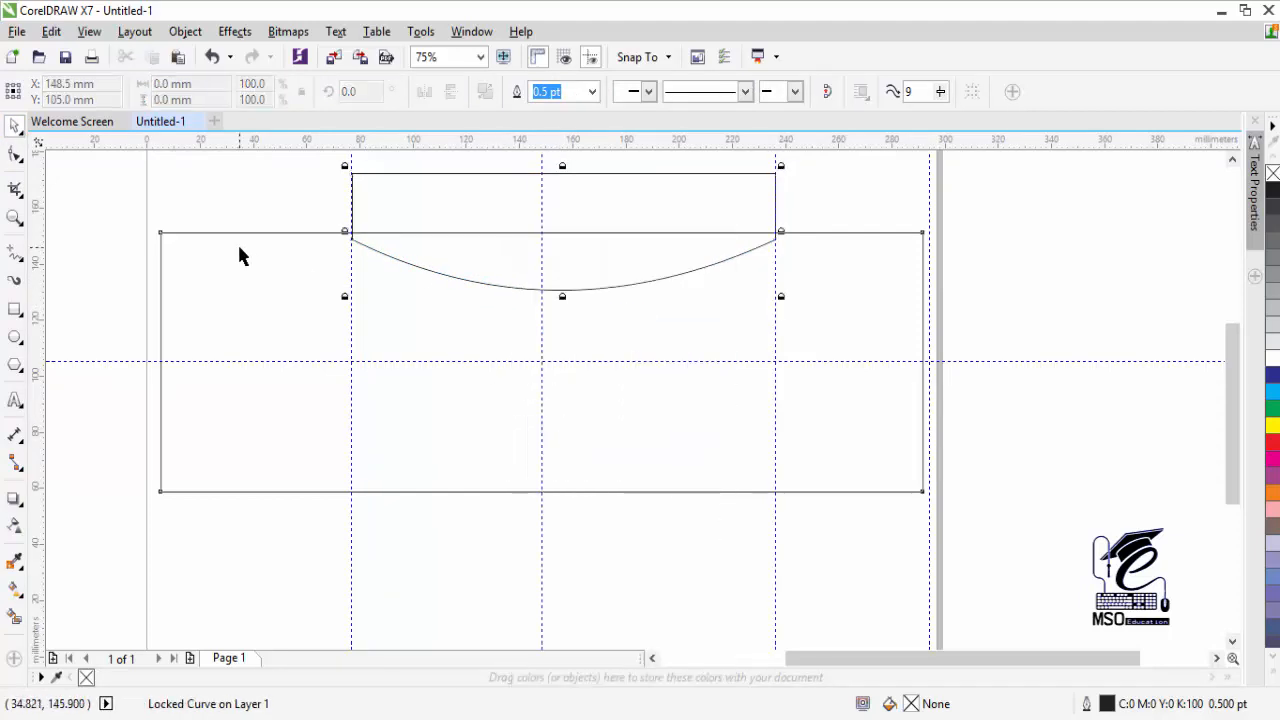
# Draw a vertical bar about 6.35 × 79.7 mm beside the 236 mm guideline and fill it black without an outline.
pyautogui.click(15, 309)
pyautogui.moveTo(774, 268); pyautogui.dragTo(758, 491)
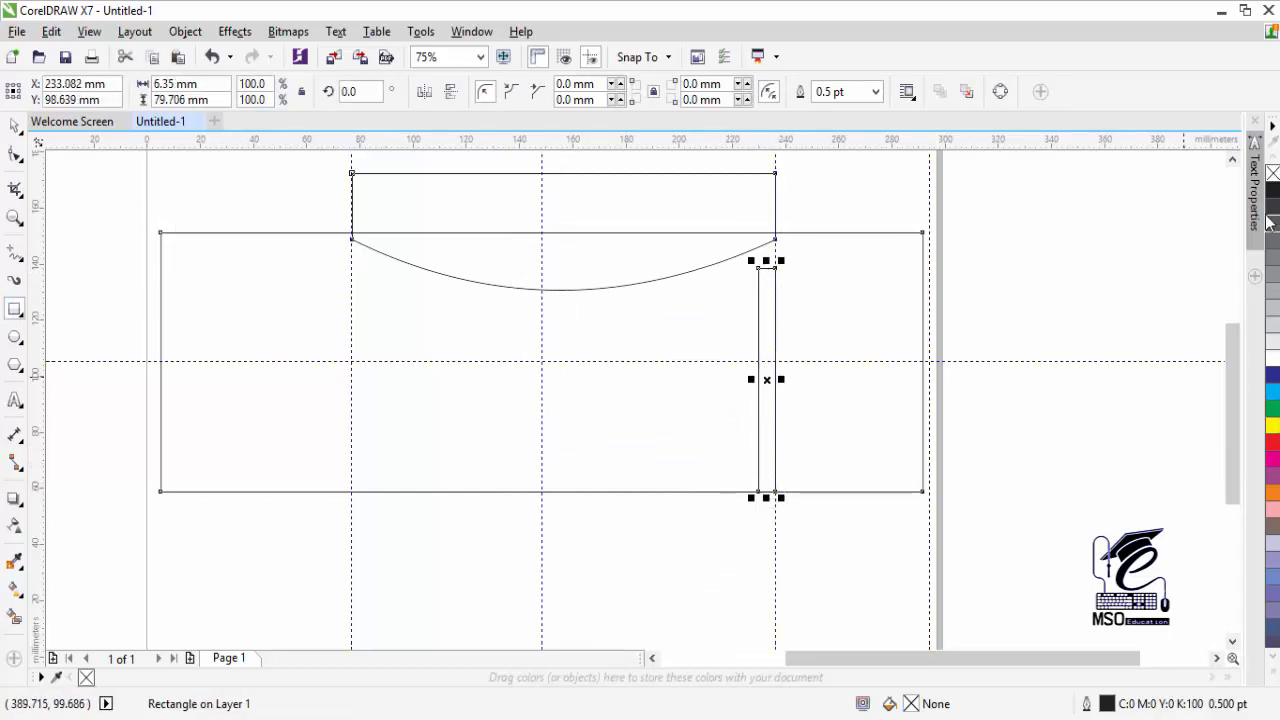
pyautogui.click(1276, 680)
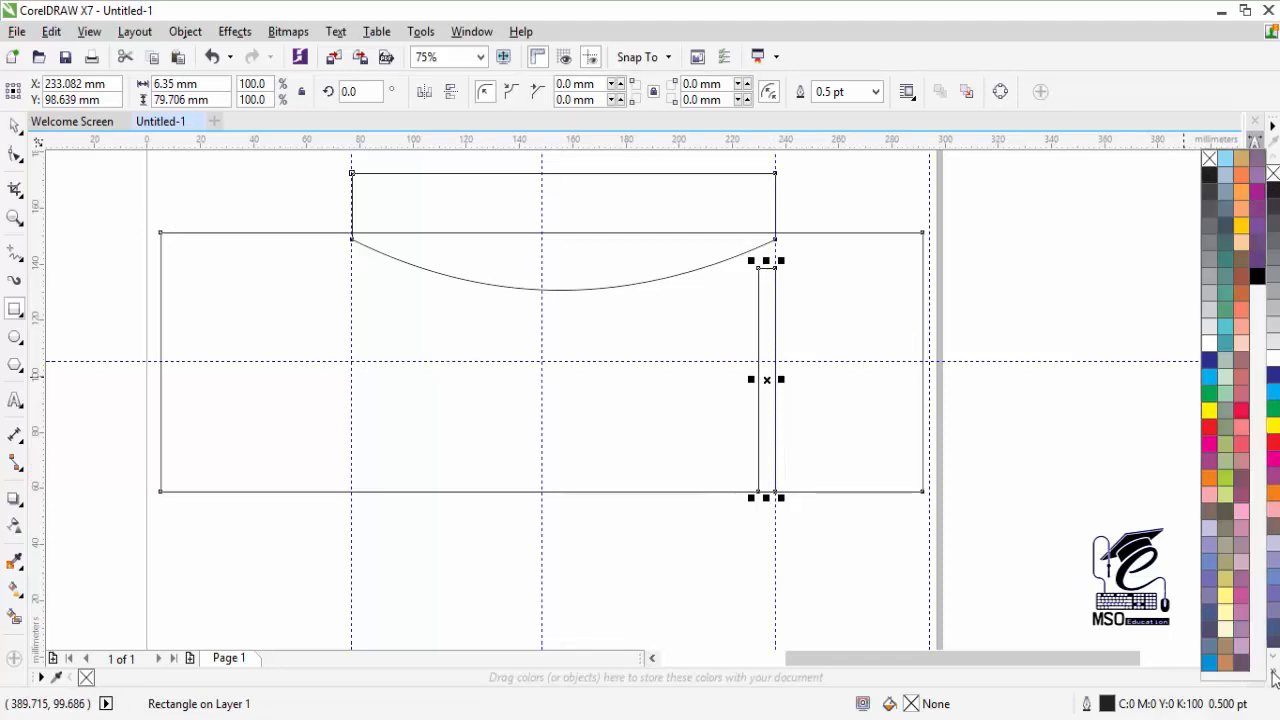
pyautogui.click(1257, 275)
pyautogui.rightClick(1209, 158)
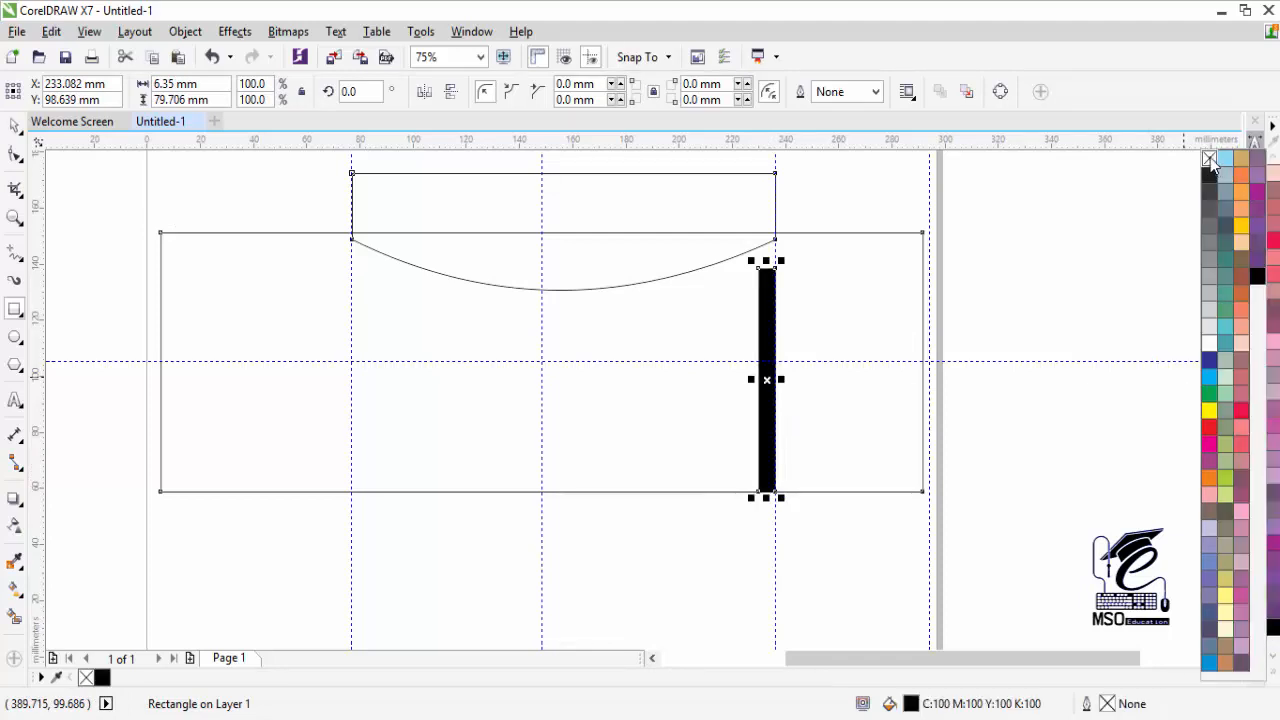
pyautogui.click(700, 409)
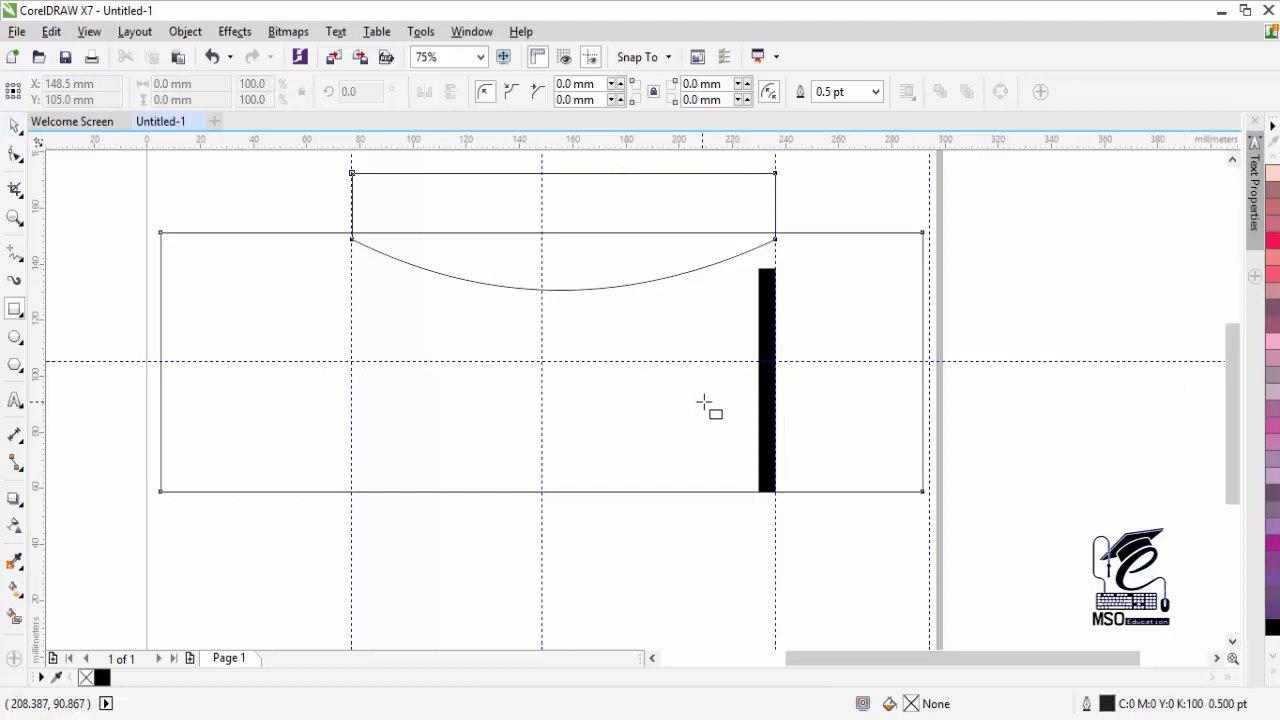
# Duplicate the black bar about 11 mm to its left and stretch the original bar's top up to the arc.
pyautogui.click(14, 127)
pyautogui.click(772, 342)
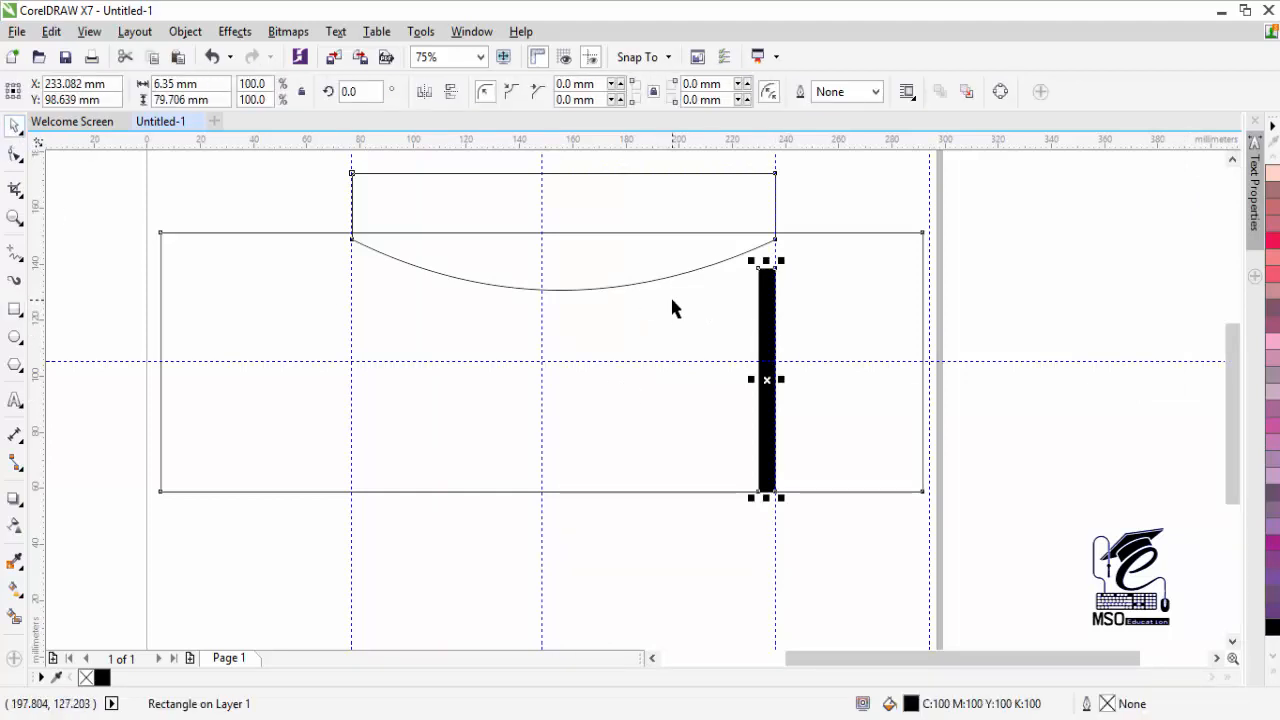
pyautogui.moveTo(781, 380); pyautogui.dragTo(737, 380)
pyautogui.rightClick(737, 380)
pyautogui.click(763, 338)
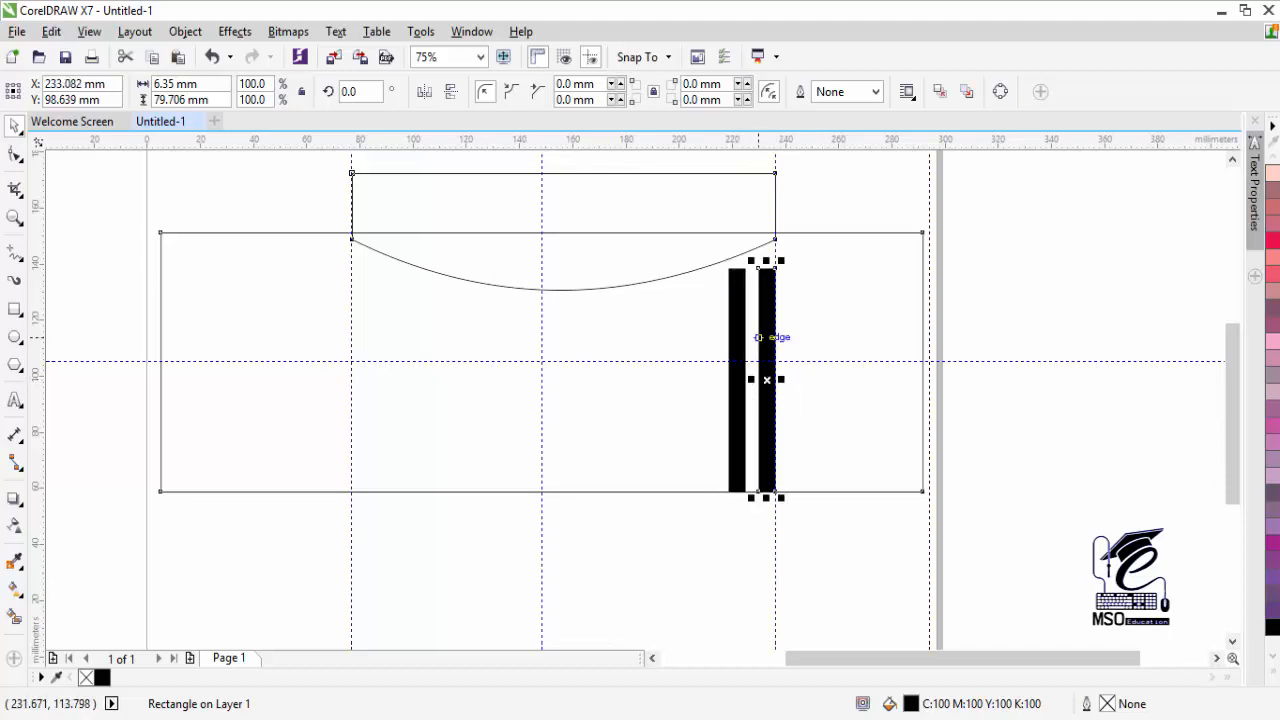
pyautogui.moveTo(766, 261); pyautogui.dragTo(766, 242)
# Place a vertical guideline at 221.837 mm through the middle of the shorter black bar.
pyautogui.click(737, 298)
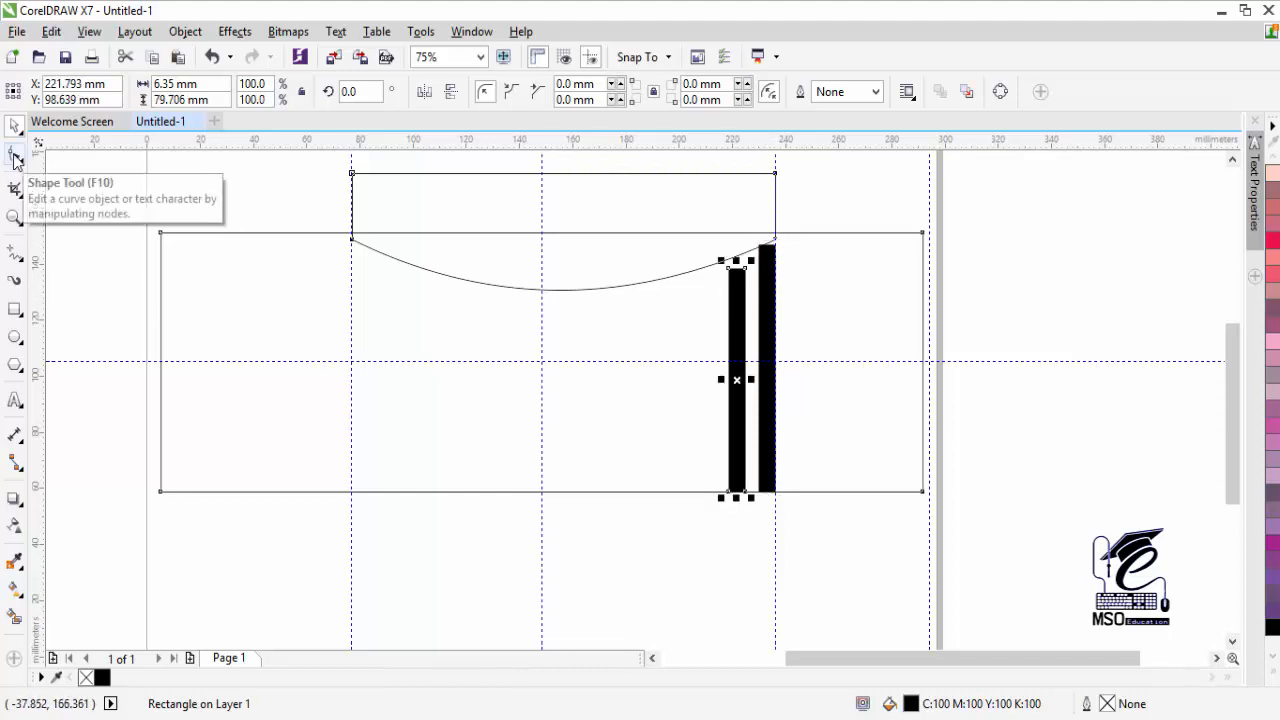
pyautogui.click(15, 217)
pyautogui.click(648, 320)
pyautogui.click(641, 362)
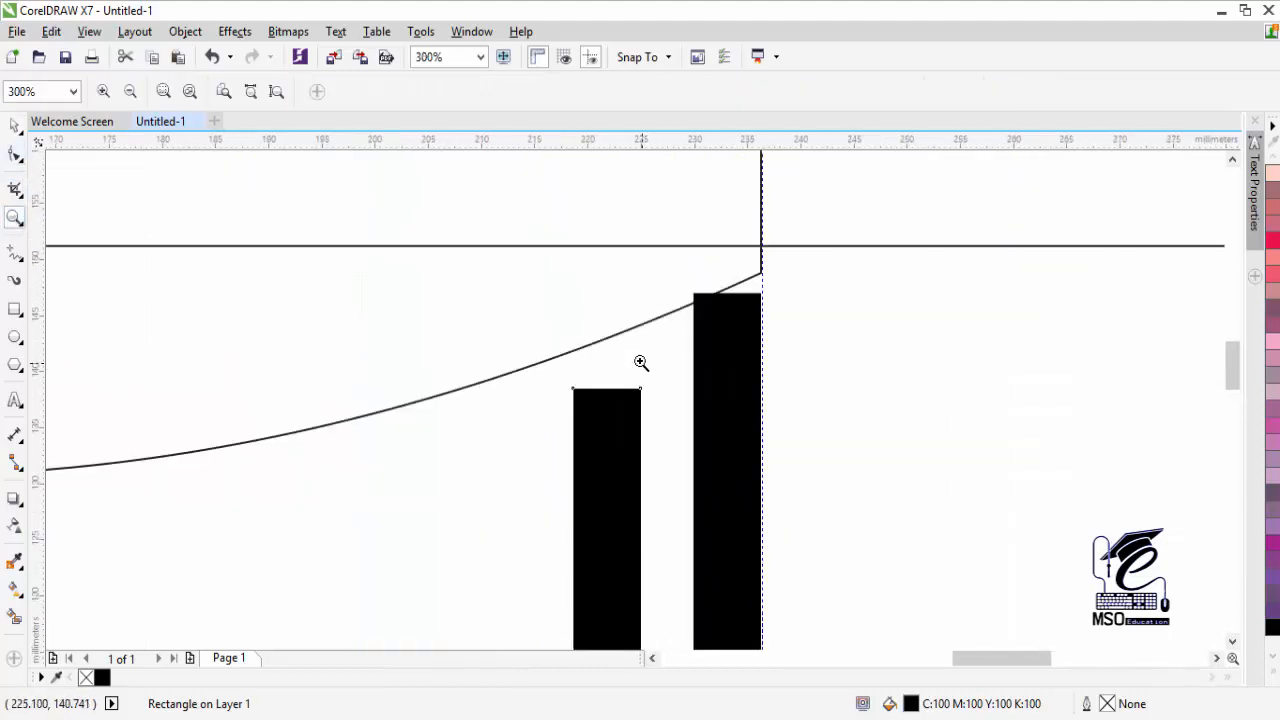
pyautogui.click(15, 154)
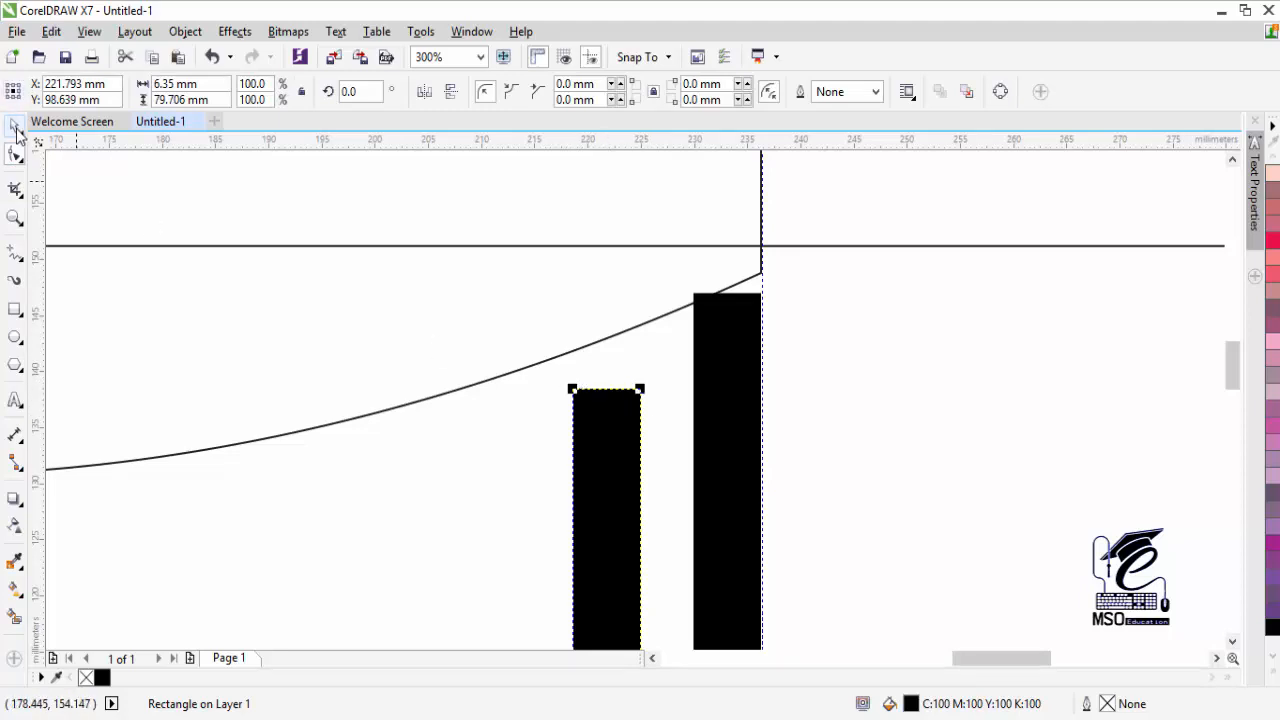
pyautogui.moveTo(597, 431); pyautogui.dragTo(607, 431)
# Convert the shorter black bar to curves and add a node at the middle of its top edge.
pyautogui.rightClick(483, 400)
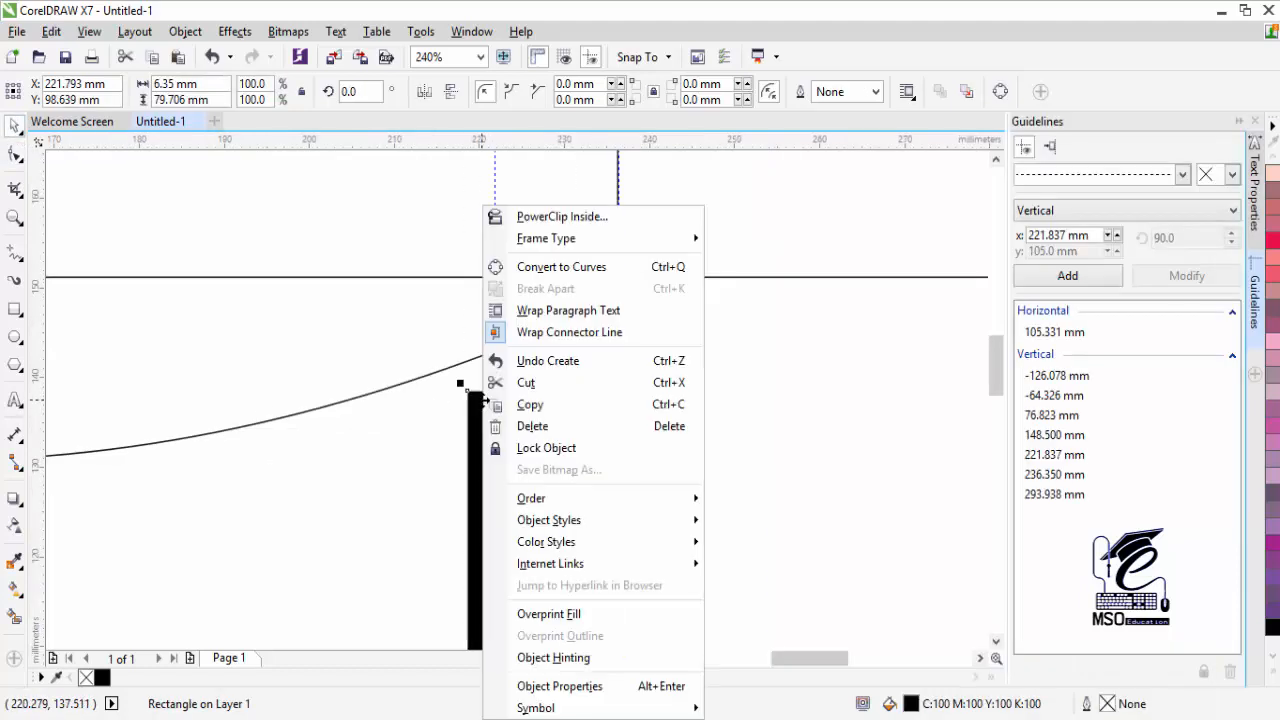
pyautogui.click(515, 266)
pyautogui.scroll(-1, 516, 187)
pyautogui.click(14, 155)
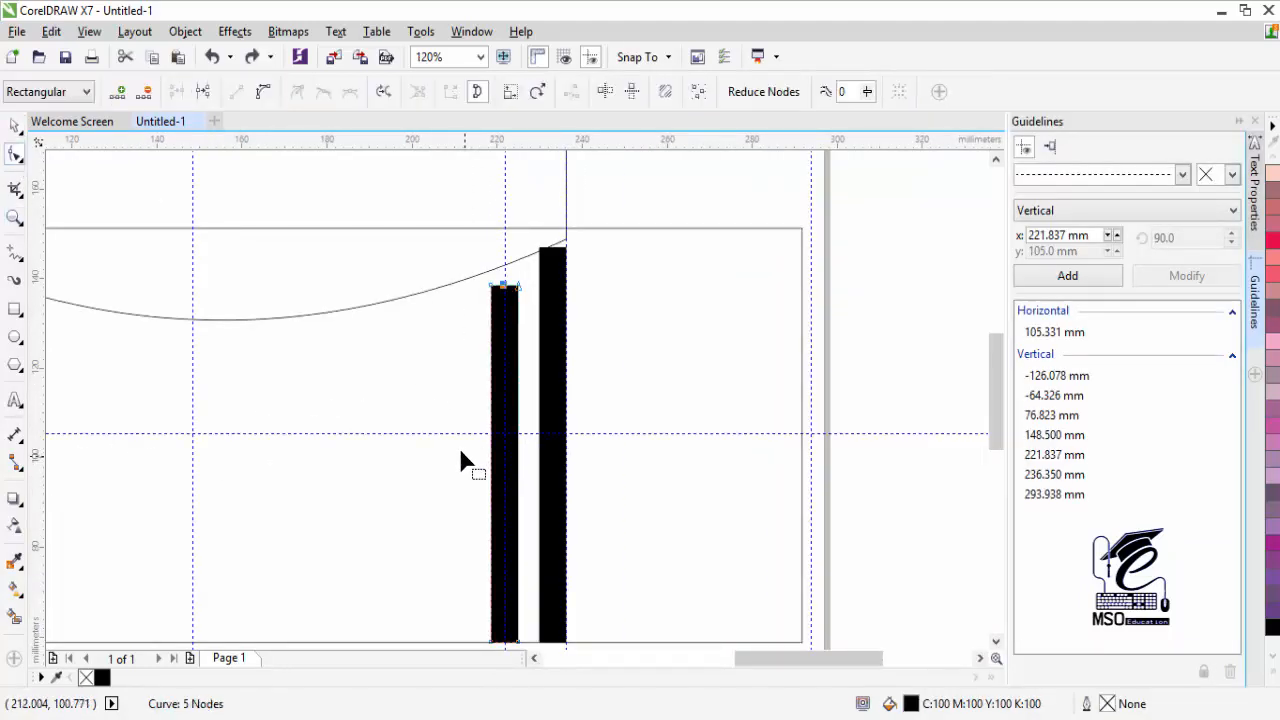
pyautogui.press('space')
# Narrow the shorter black bar to about 5 mm wide and nudge it right to centre it near its guideline.
pyautogui.moveTo(524, 463); pyautogui.dragTo(518, 464)
pyautogui.click(15, 217)
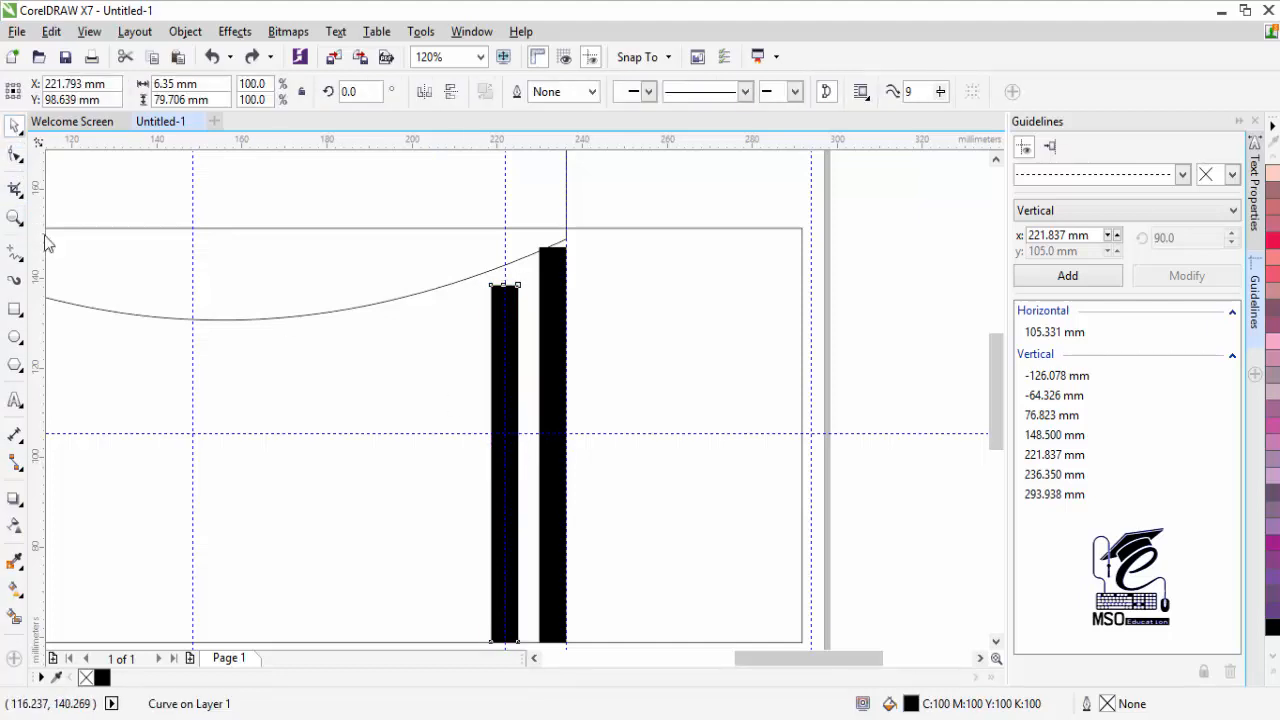
pyautogui.click(507, 463)
pyautogui.click(15, 127)
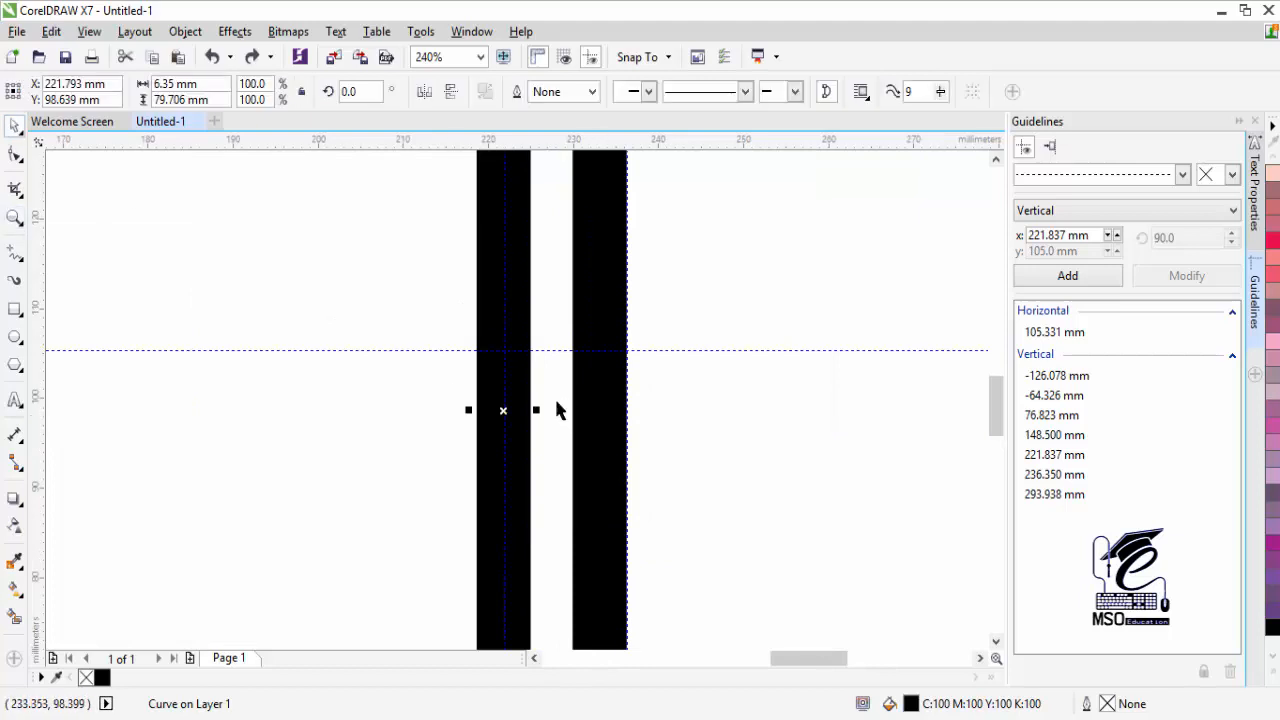
pyautogui.moveTo(535, 410); pyautogui.dragTo(520, 410)
pyautogui.press('Right')
pyautogui.press('Right')
pyautogui.press('Right')
pyautogui.press('Right')
pyautogui.press('Right')
pyautogui.press('Right')
pyautogui.press('Right')
pyautogui.press('Right')
pyautogui.press('Right')
pyautogui.press('Right')
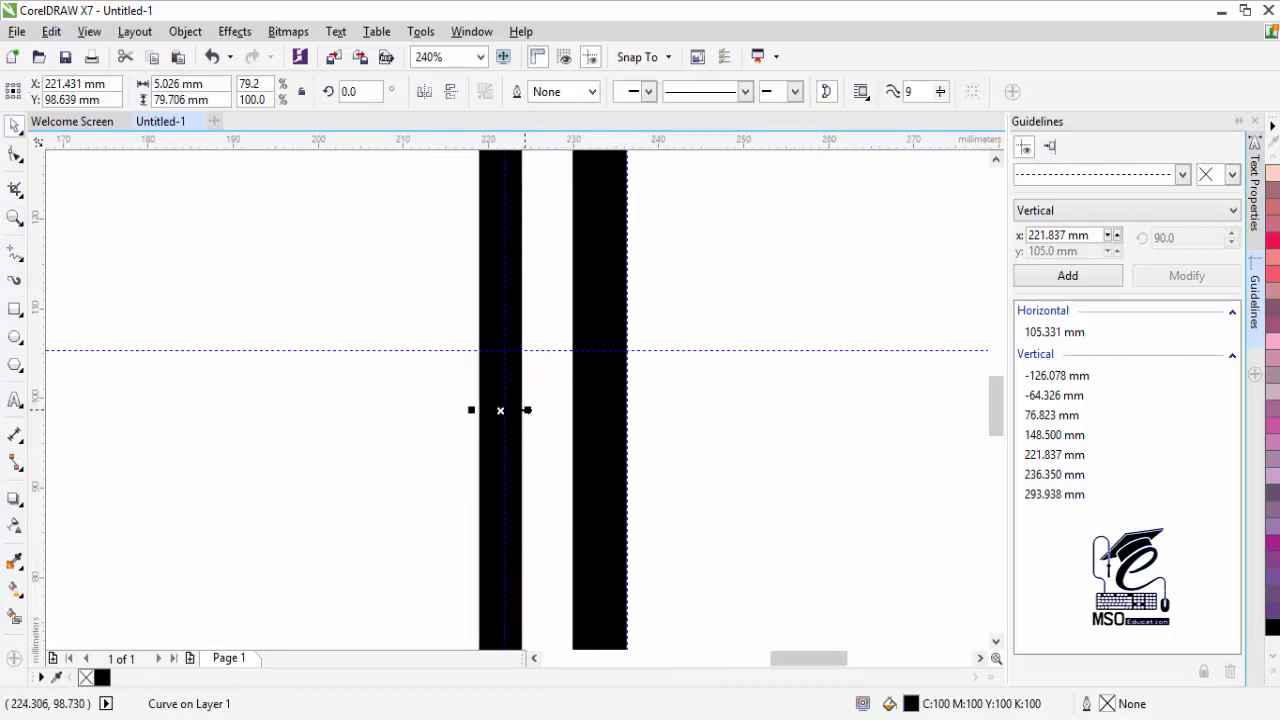
pyautogui.press('F2')
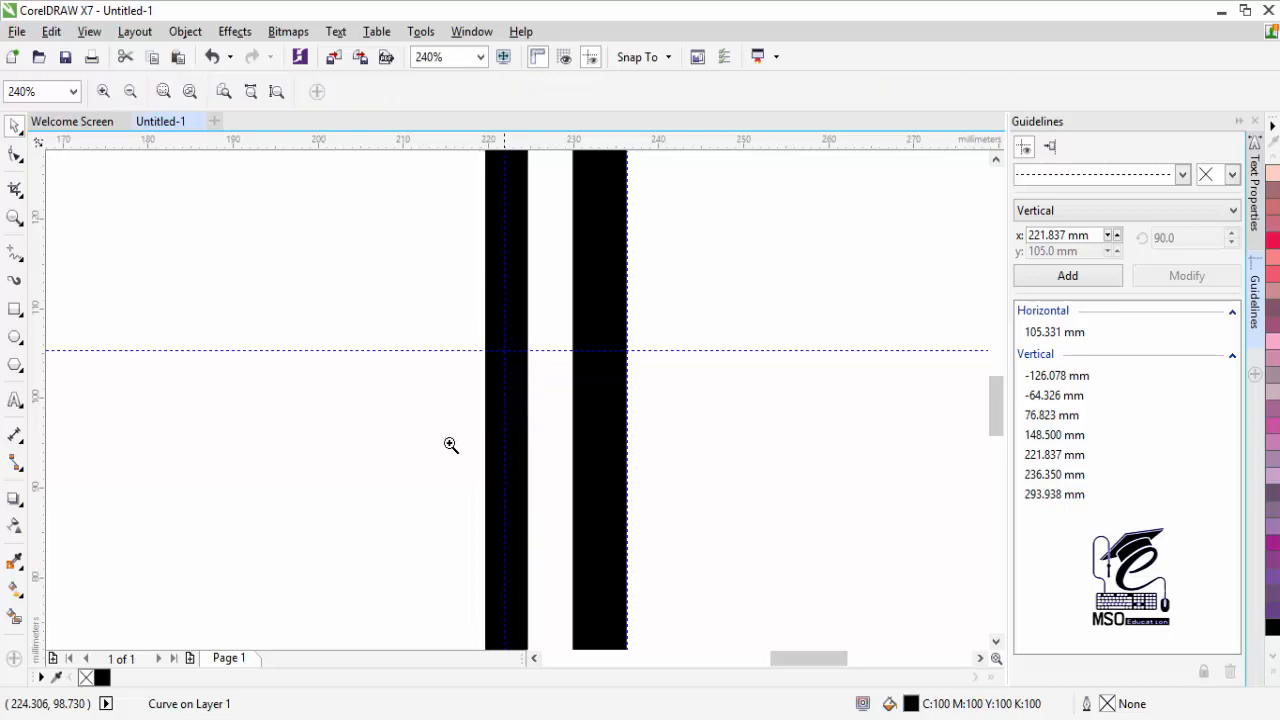
pyautogui.moveTo(367, 333); pyautogui.dragTo(369, 355)
pyautogui.press('F2')
pyautogui.rightClick(467, 361)
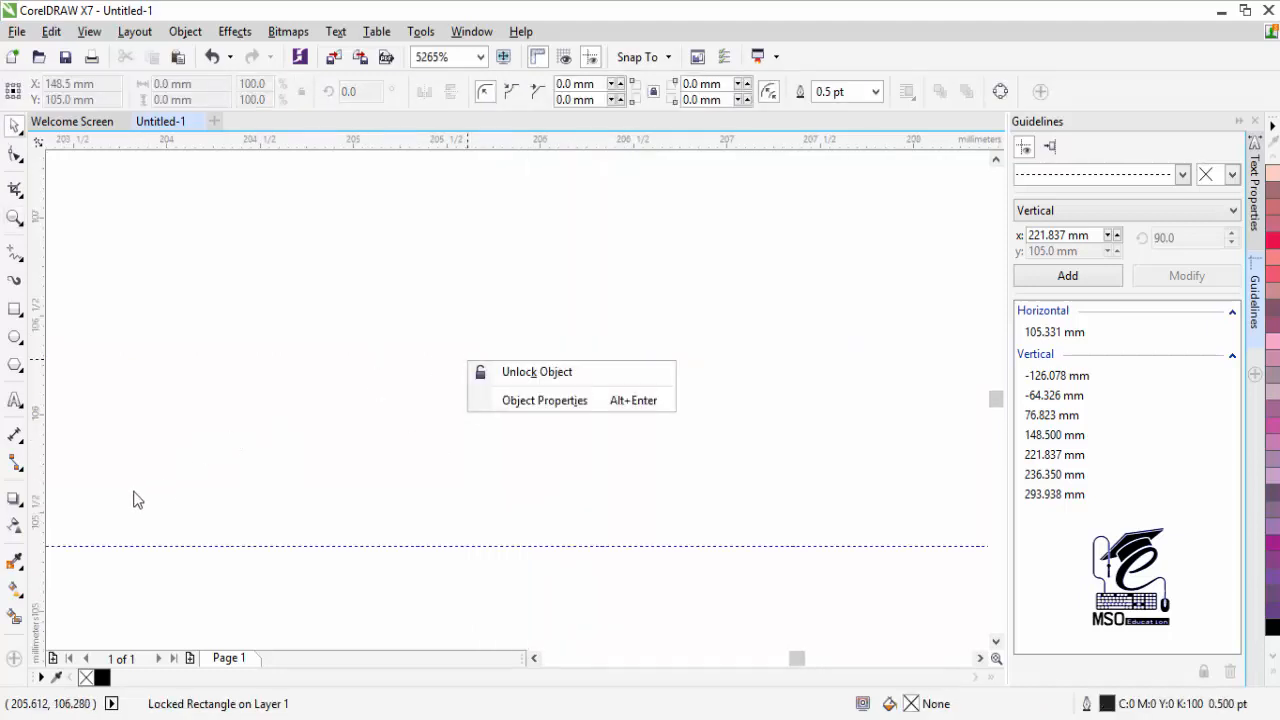
pyautogui.click(13, 220)
pyautogui.click(14, 219)
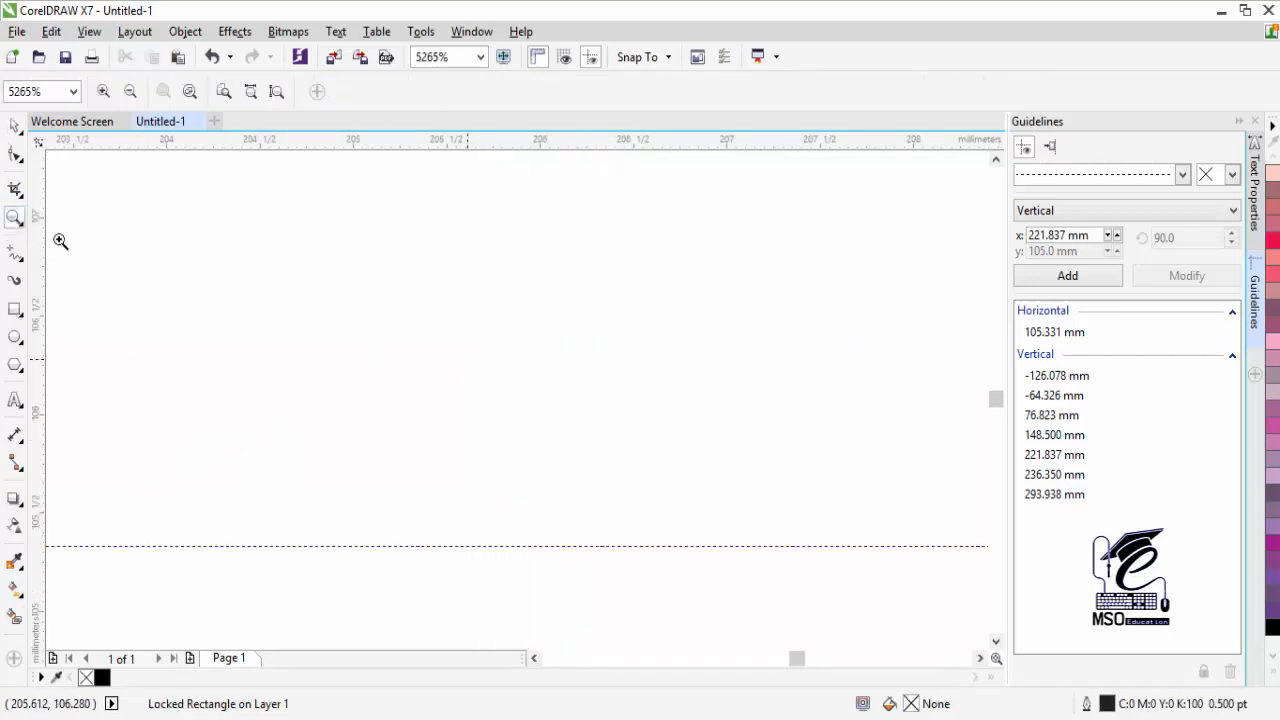
pyautogui.rightClick(608, 406)
pyautogui.rightClick(608, 406)
# Pull the middle node of the shorter bar's top edge up about 3 mm to form a pointed top.
pyautogui.click(535, 321)
pyautogui.click(487, 233)
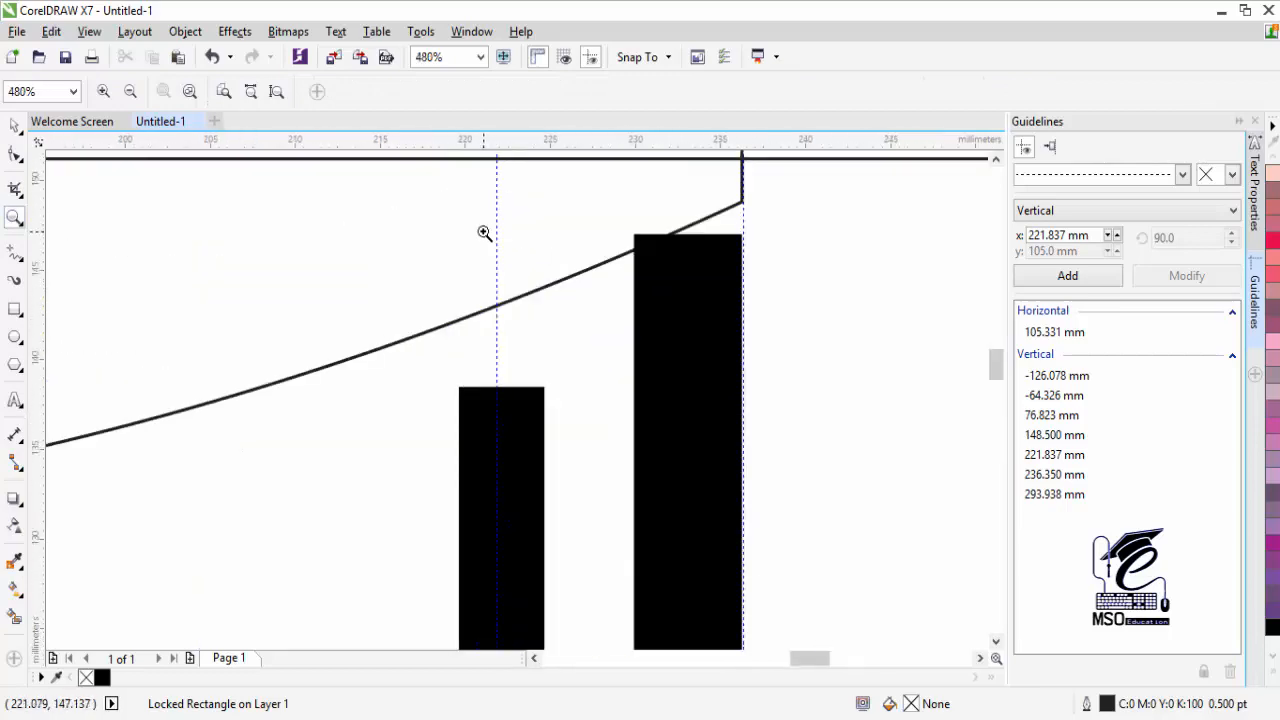
pyautogui.click(516, 381)
pyautogui.click(12, 126)
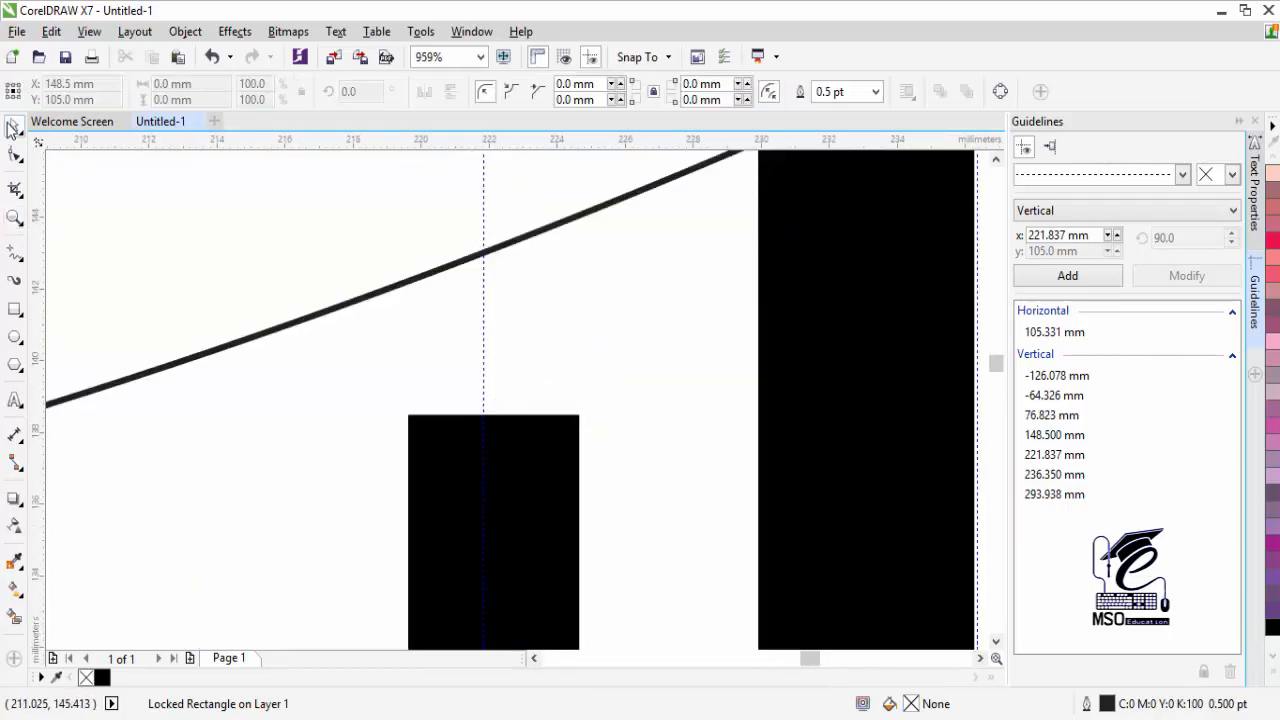
pyautogui.click(486, 412)
pyautogui.click(14, 155)
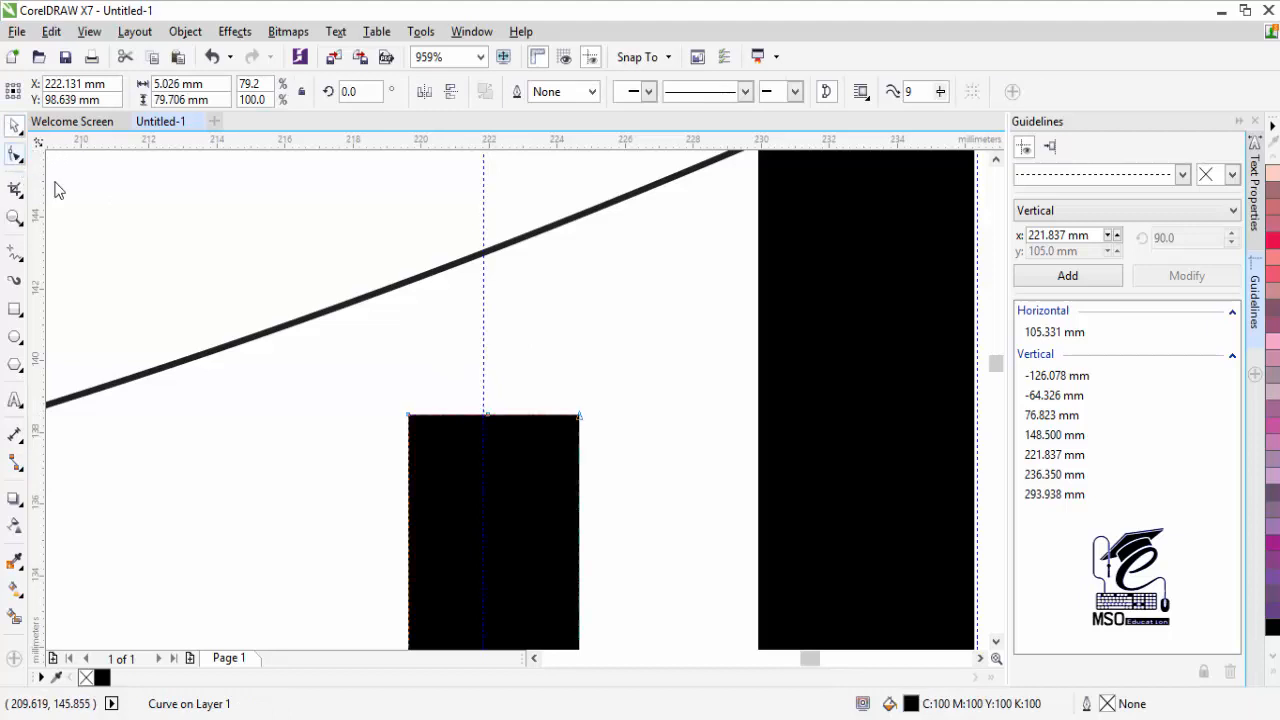
pyautogui.moveTo(486, 412); pyautogui.dragTo(487, 303)
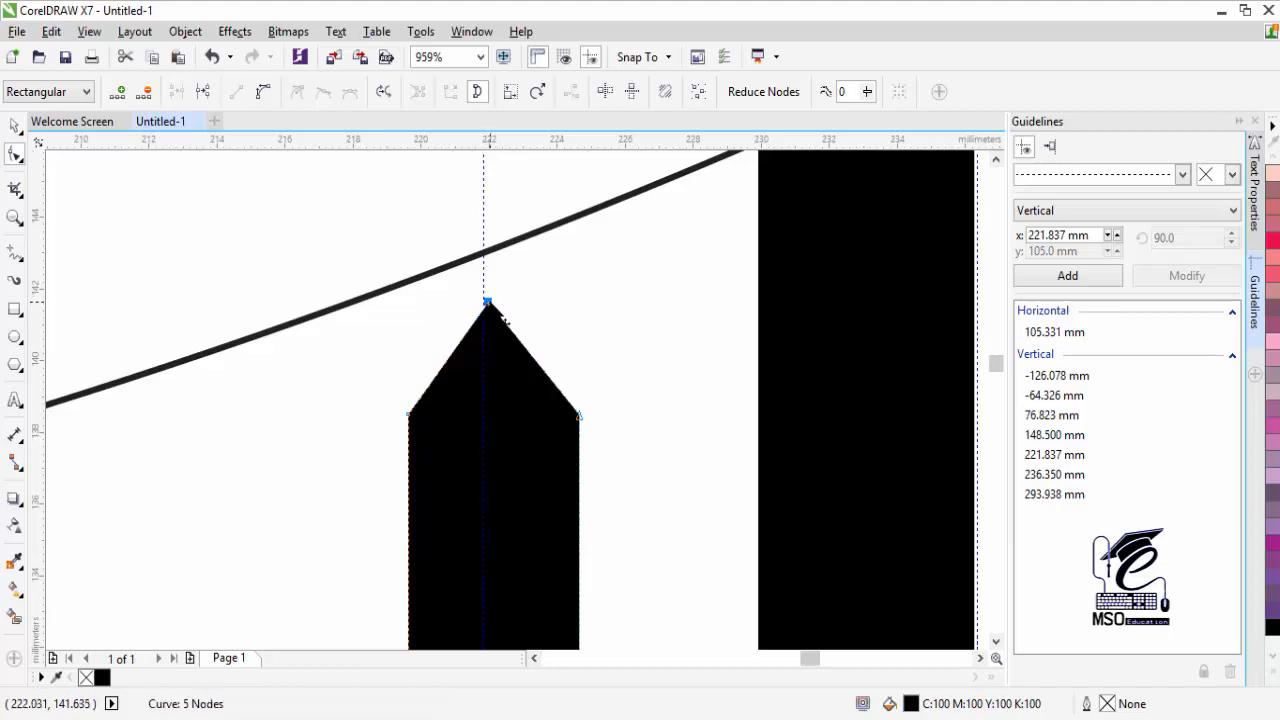
# Move the vertical guideline from the shorter bar to 229.533 mm, beside the taller bar, and reselect the pointed bar.
pyautogui.press('space')
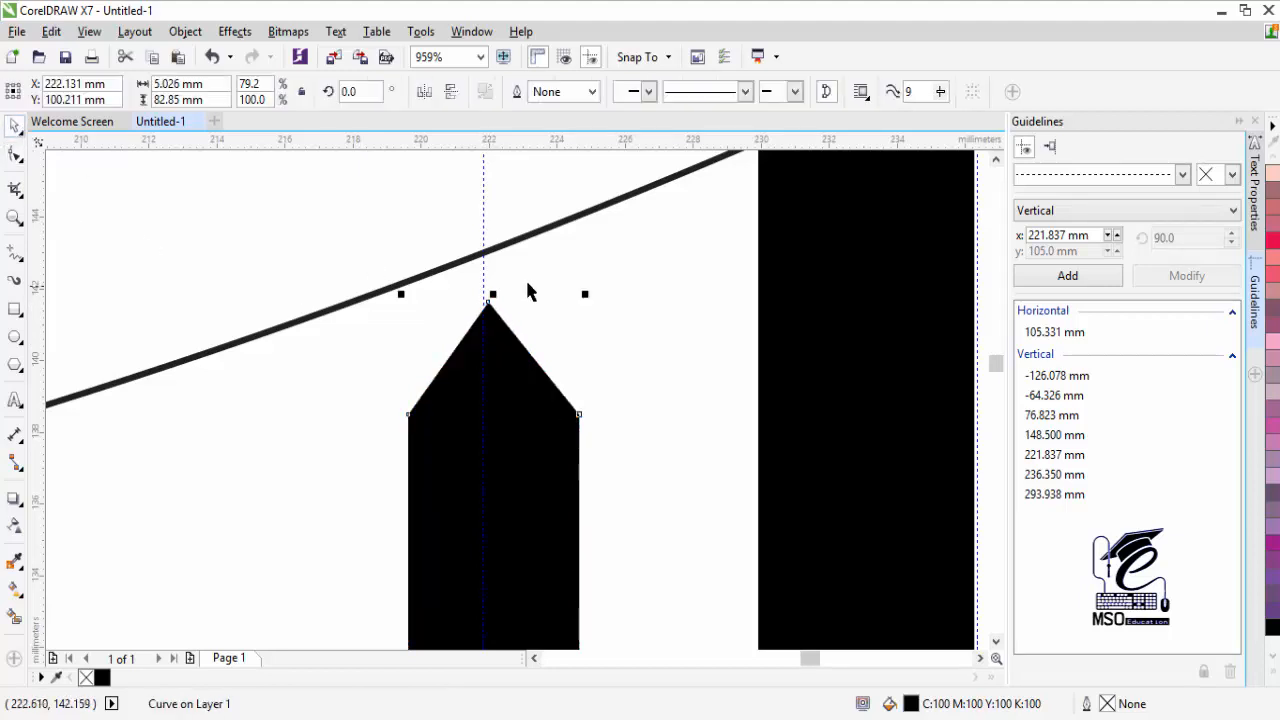
pyautogui.moveTo(483, 263); pyautogui.dragTo(745, 226)
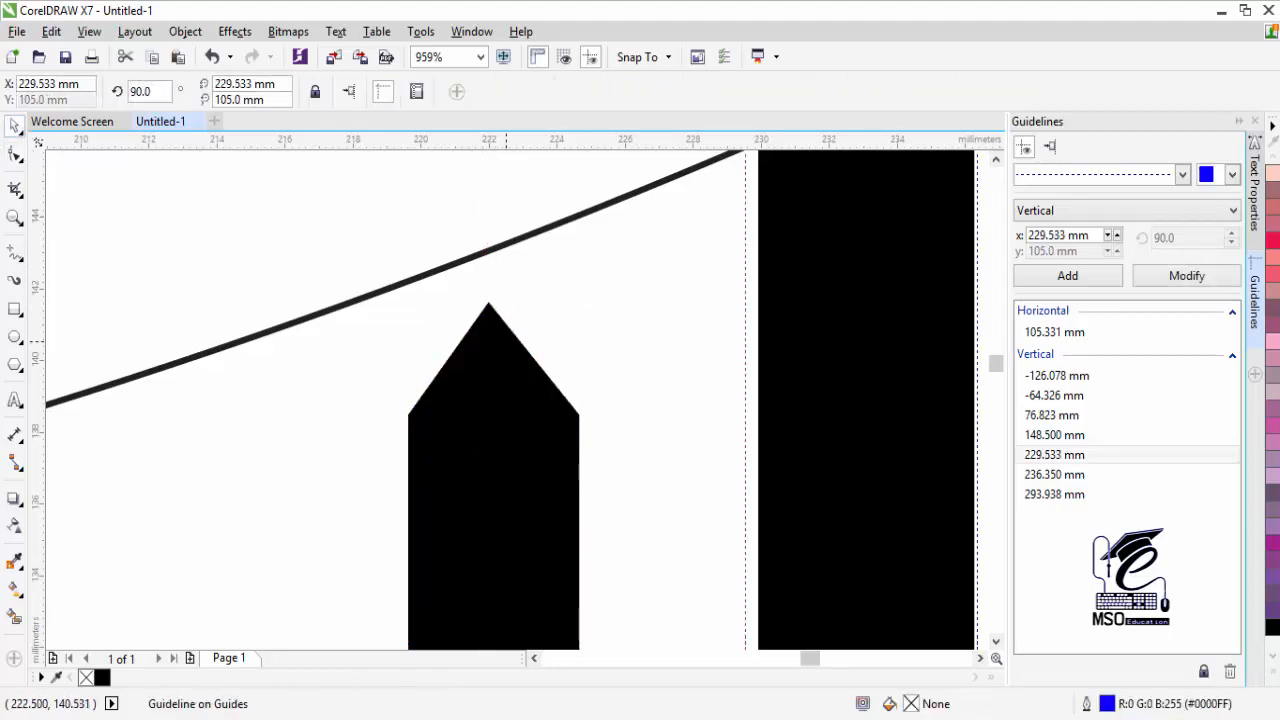
pyautogui.click(507, 341)
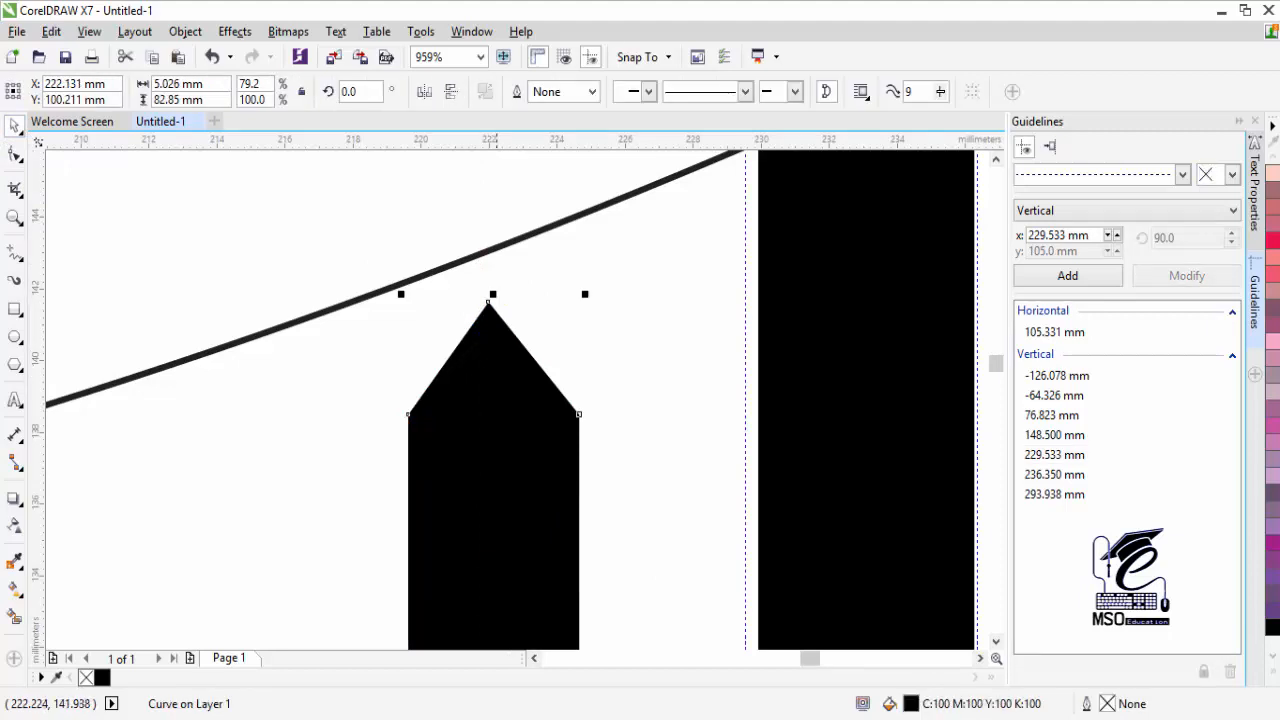
# Raise the pointed bar's tip closer to the arc, add a node just below it on each slope, and delete the tip node.
pyautogui.press('F10')
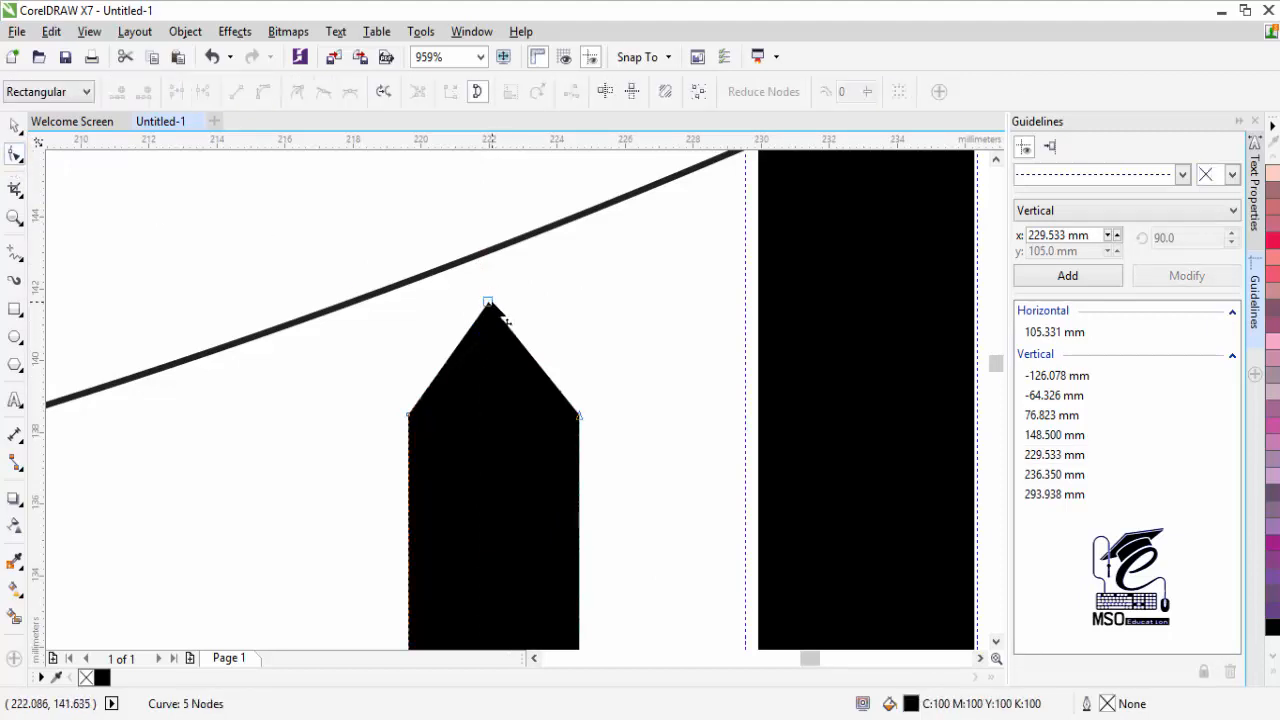
pyautogui.moveTo(489, 302)
pyautogui.mouseDown()
pyautogui.moveTo(491, 262)
pyautogui.moveTo(512, 291)
pyautogui.mouseUp()
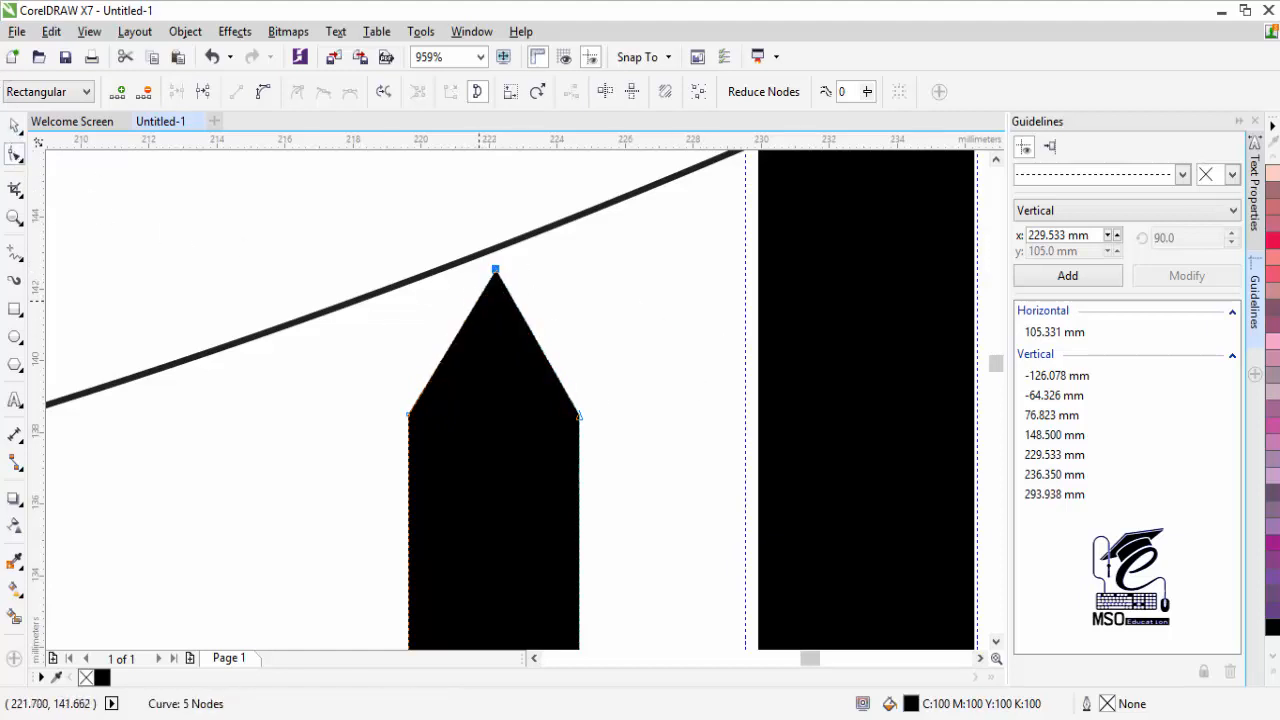
pyautogui.doubleClick(484, 286)
pyautogui.doubleClick(505, 288)
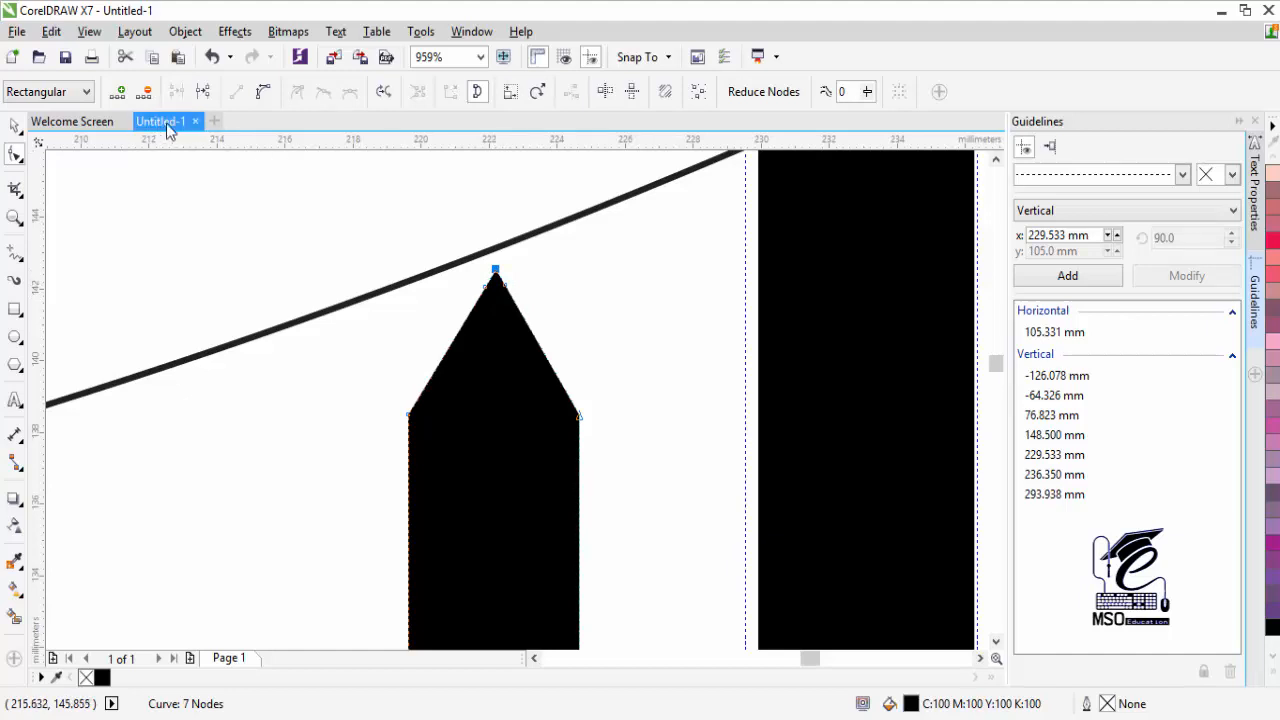
pyautogui.click(144, 92)
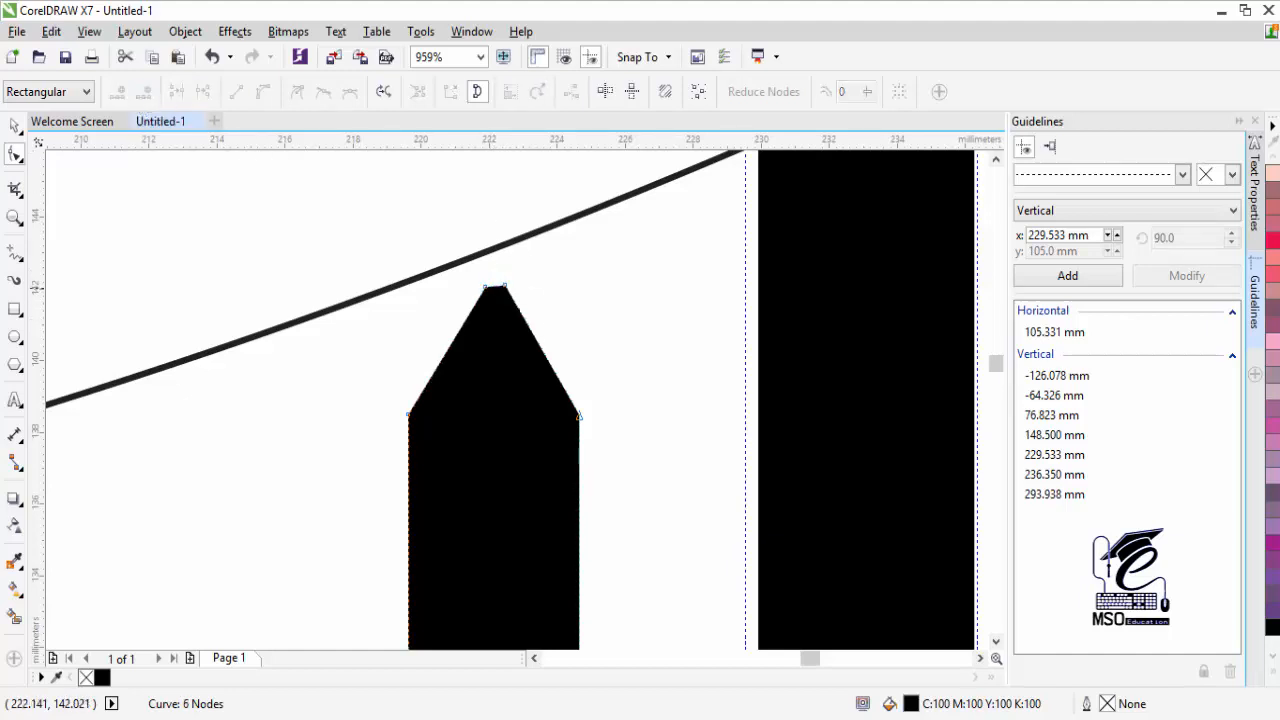
# Convert the short flat edge at the pointed bar's tip to a curve and bow it upward.
pyautogui.click(493, 286)
pyautogui.click(263, 92)
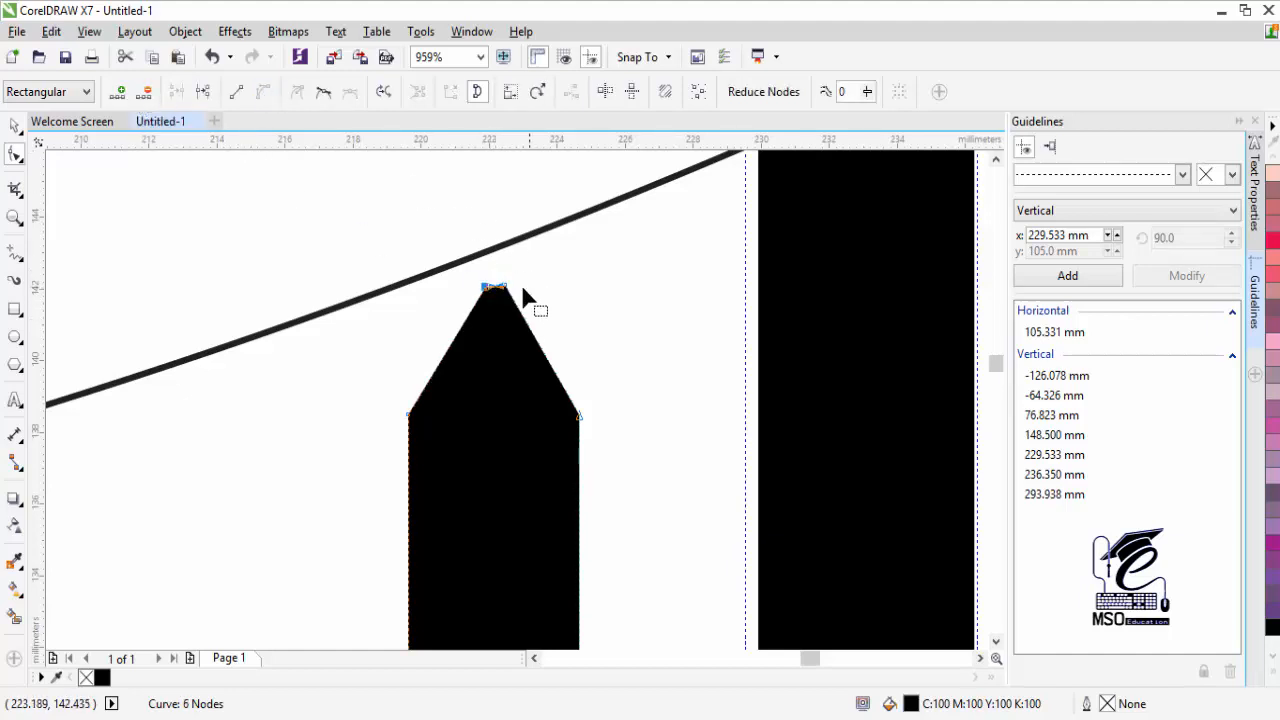
pyautogui.moveTo(496, 285); pyautogui.dragTo(492, 275)
pyautogui.click(418, 401)
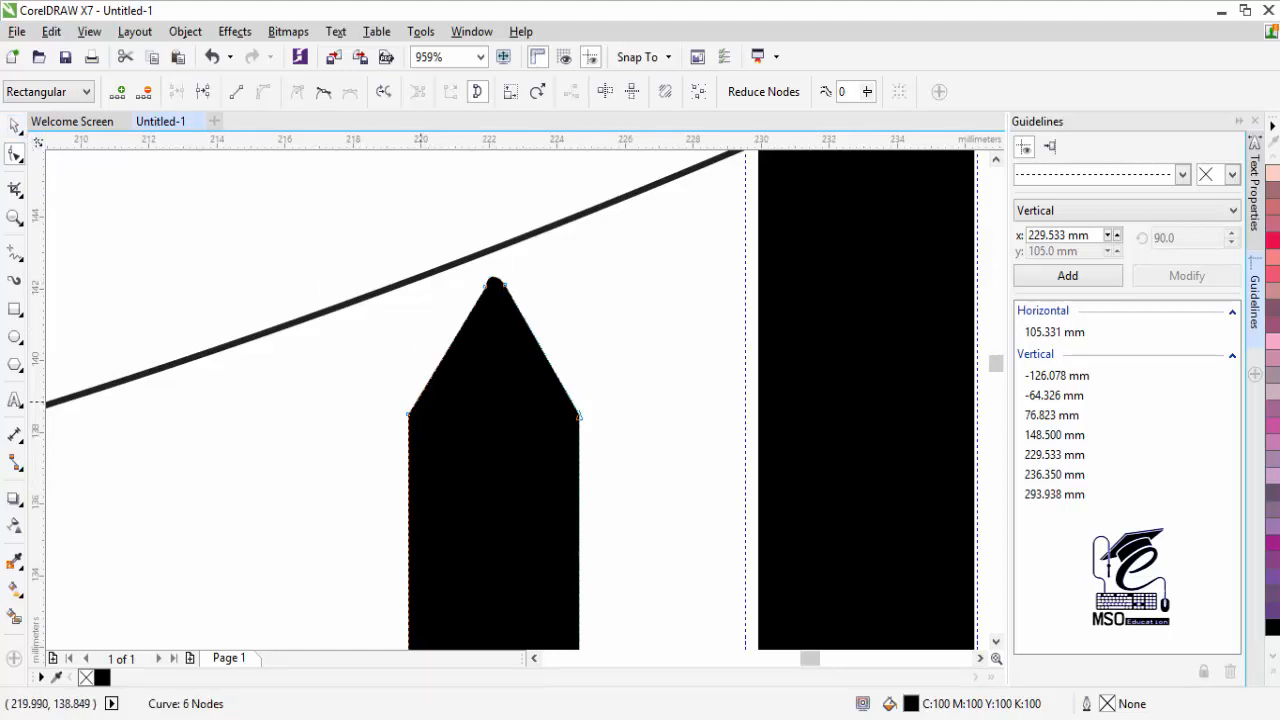
# Adjust the control handles of the tip's curve so the rounded cap is symmetrical.
pyautogui.click(15, 217)
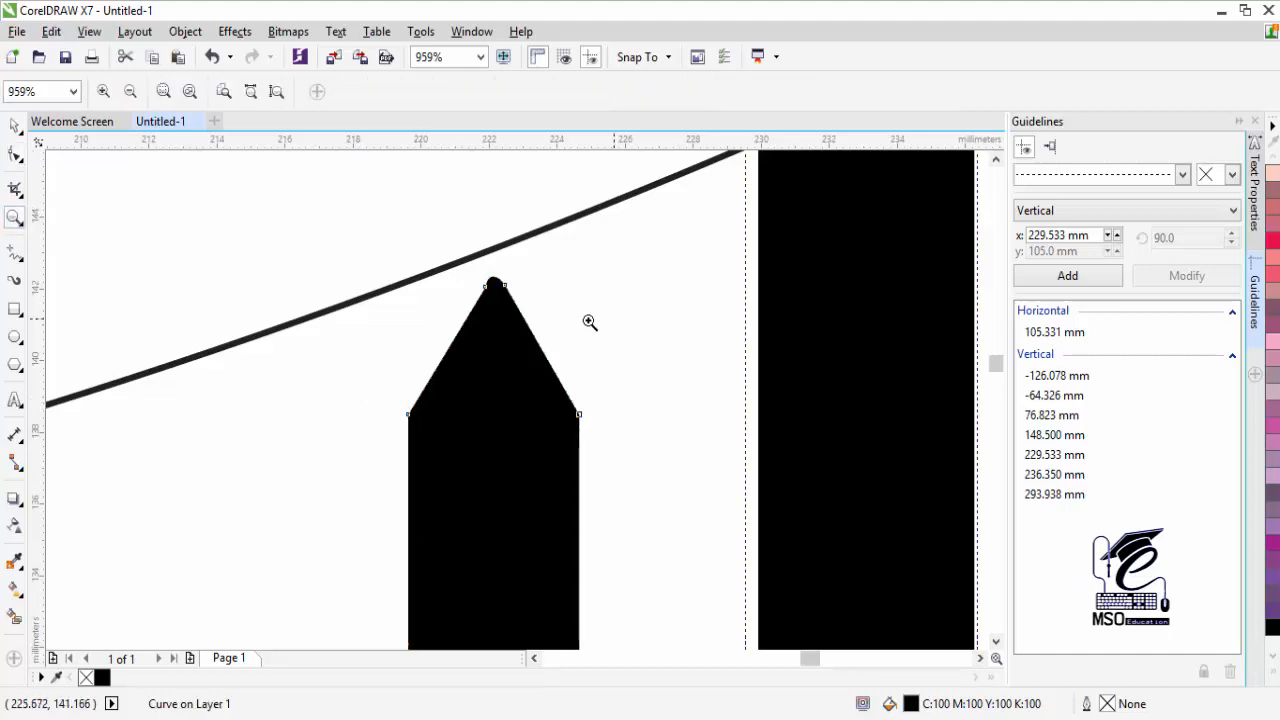
pyautogui.click(528, 318)
pyautogui.click(450, 312)
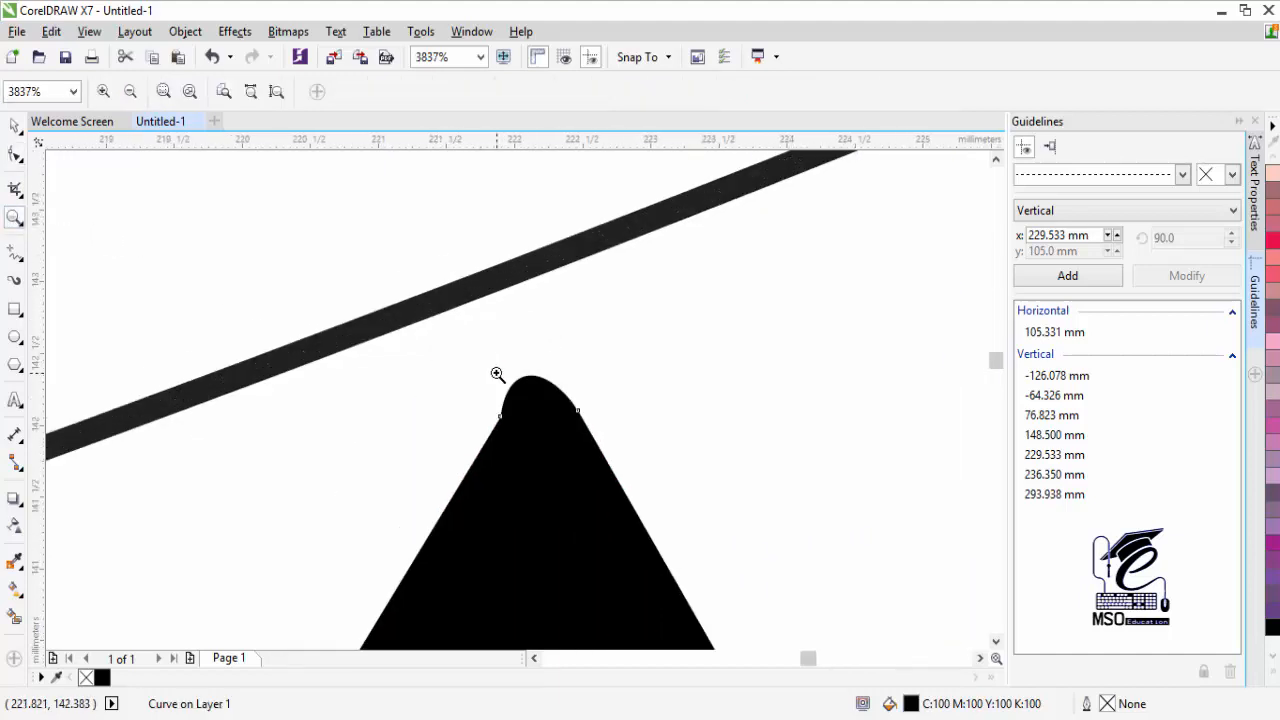
pyautogui.click(15, 154)
pyautogui.click(500, 415)
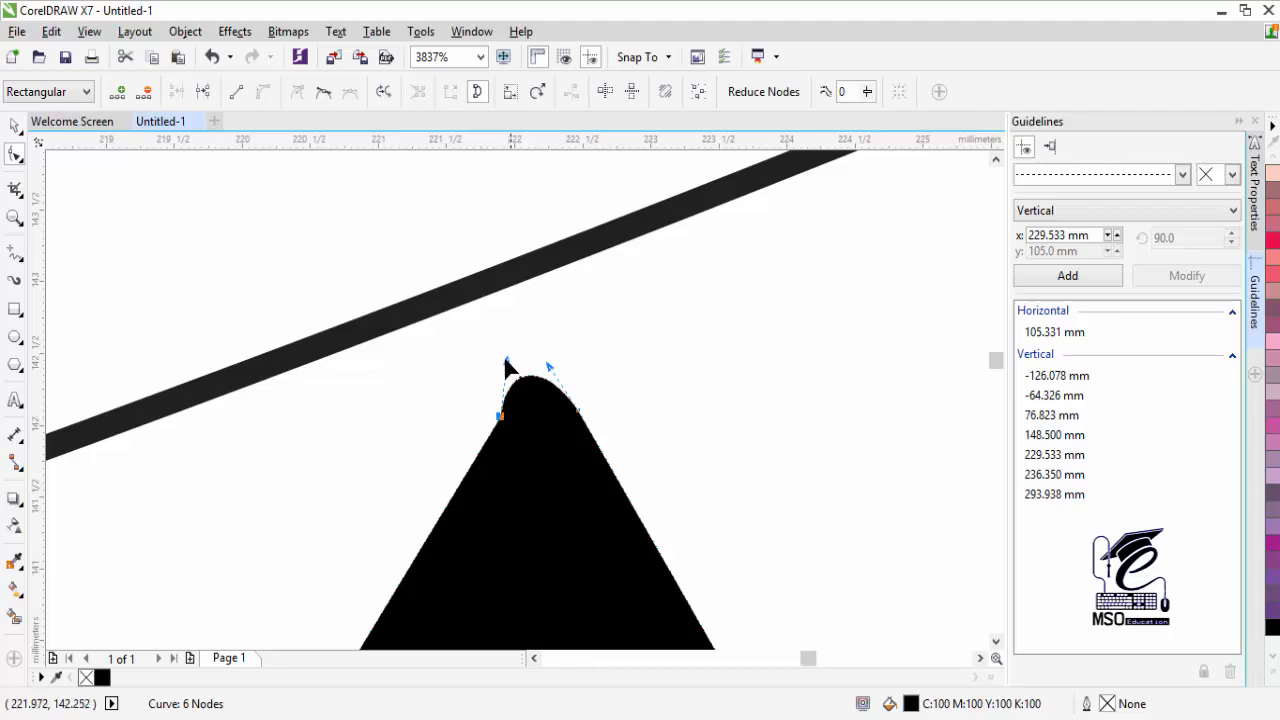
pyautogui.moveTo(507, 365); pyautogui.dragTo(557, 372)
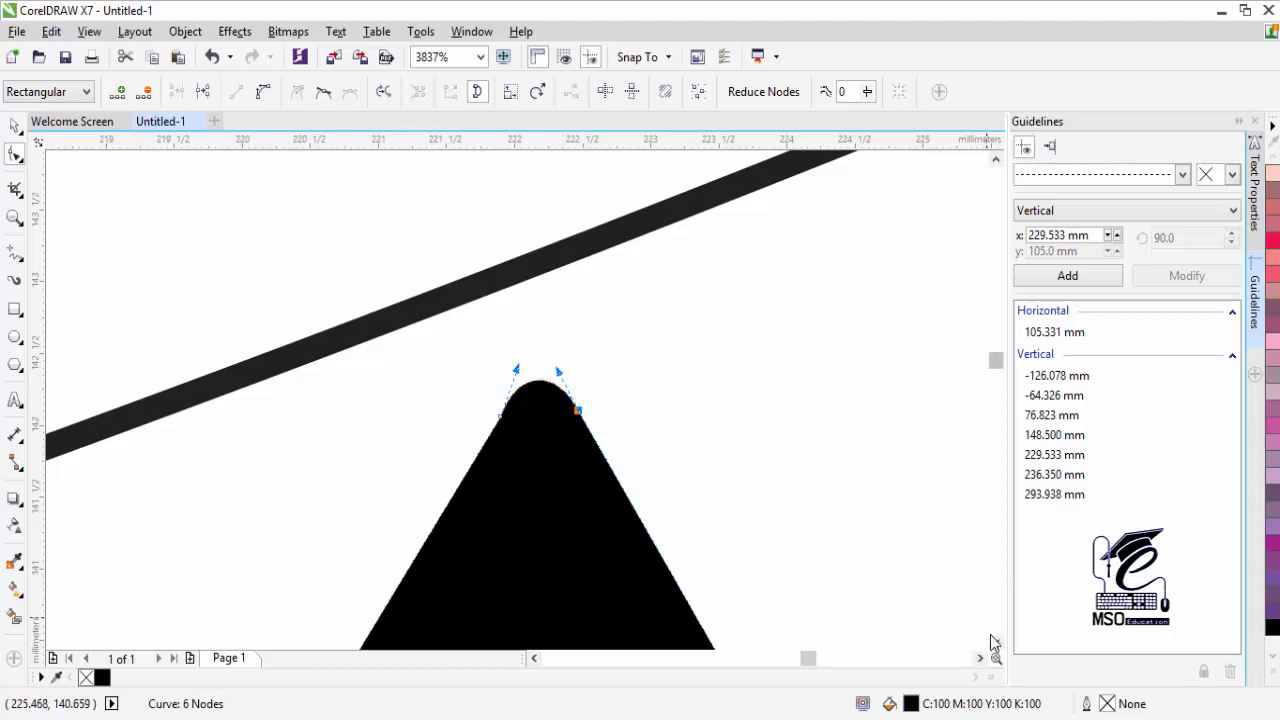
# Add a node on each side of the pointed bar's left shoulder corner and place a horizontal guideline at 138.507 mm through the shoulders.
pyautogui.scroll(-10, 993, 642)
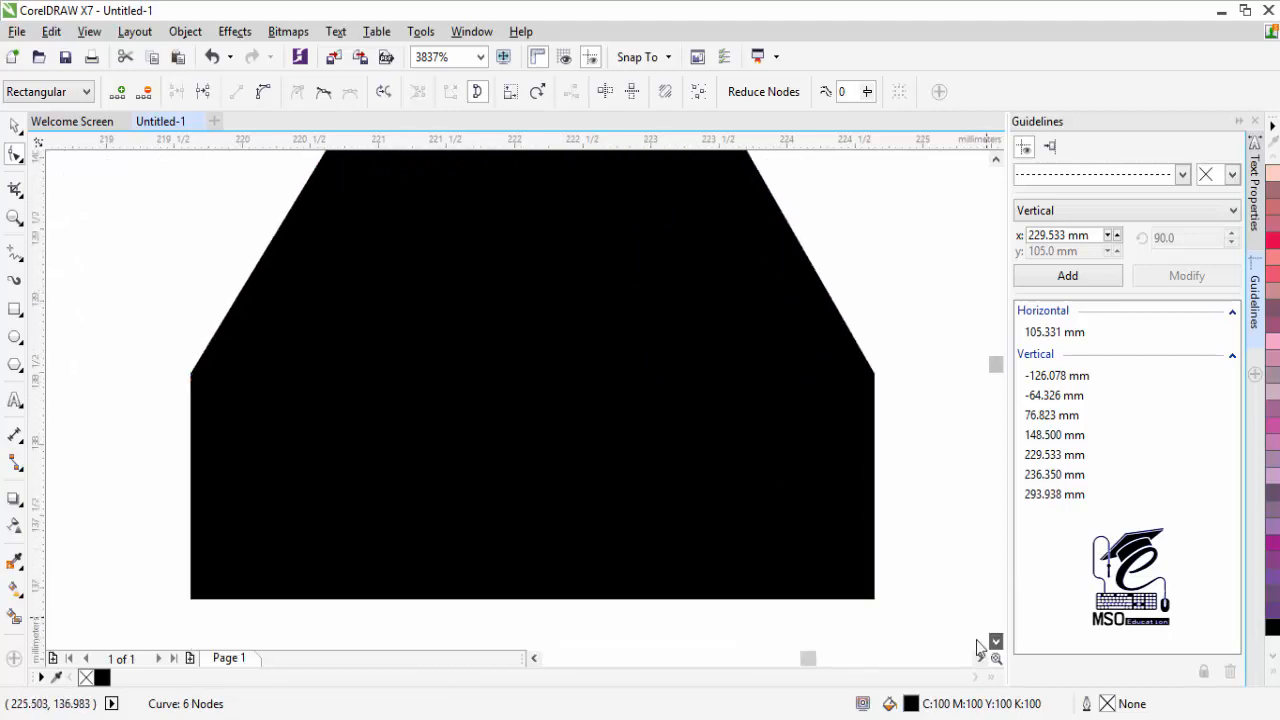
pyautogui.press('Escape')
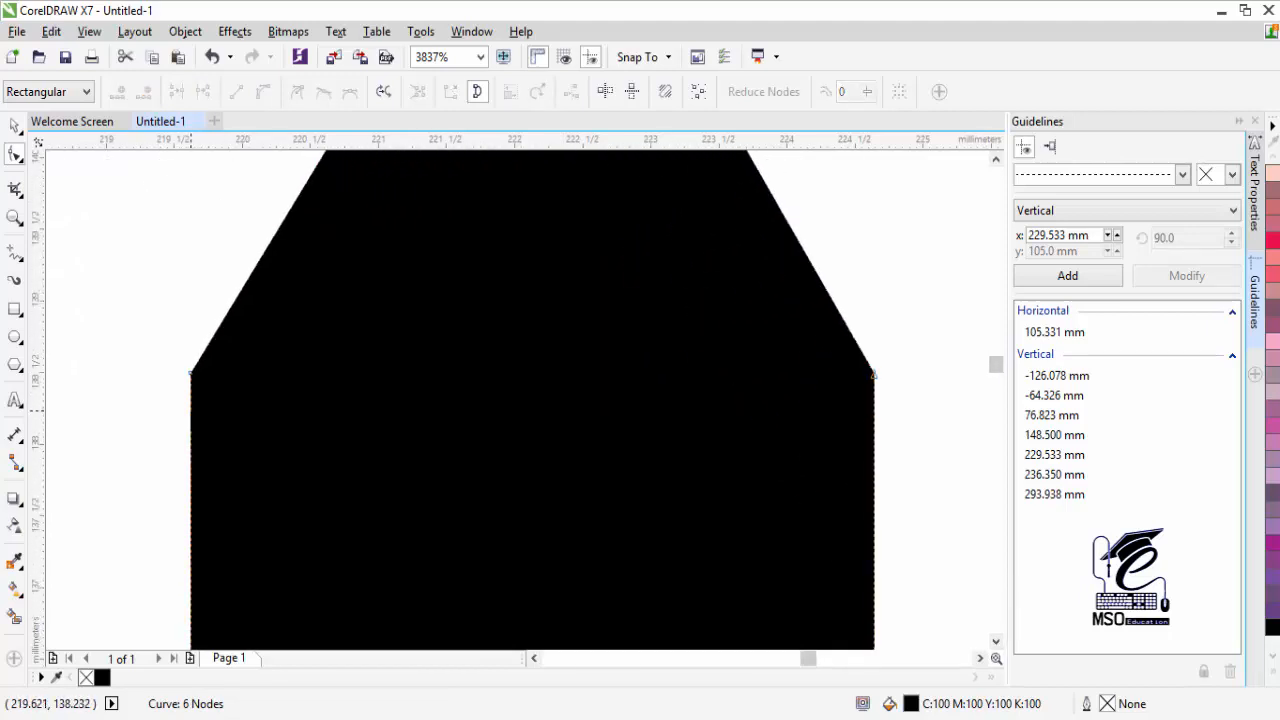
pyautogui.doubleClick(190, 409)
pyautogui.doubleClick(207, 343)
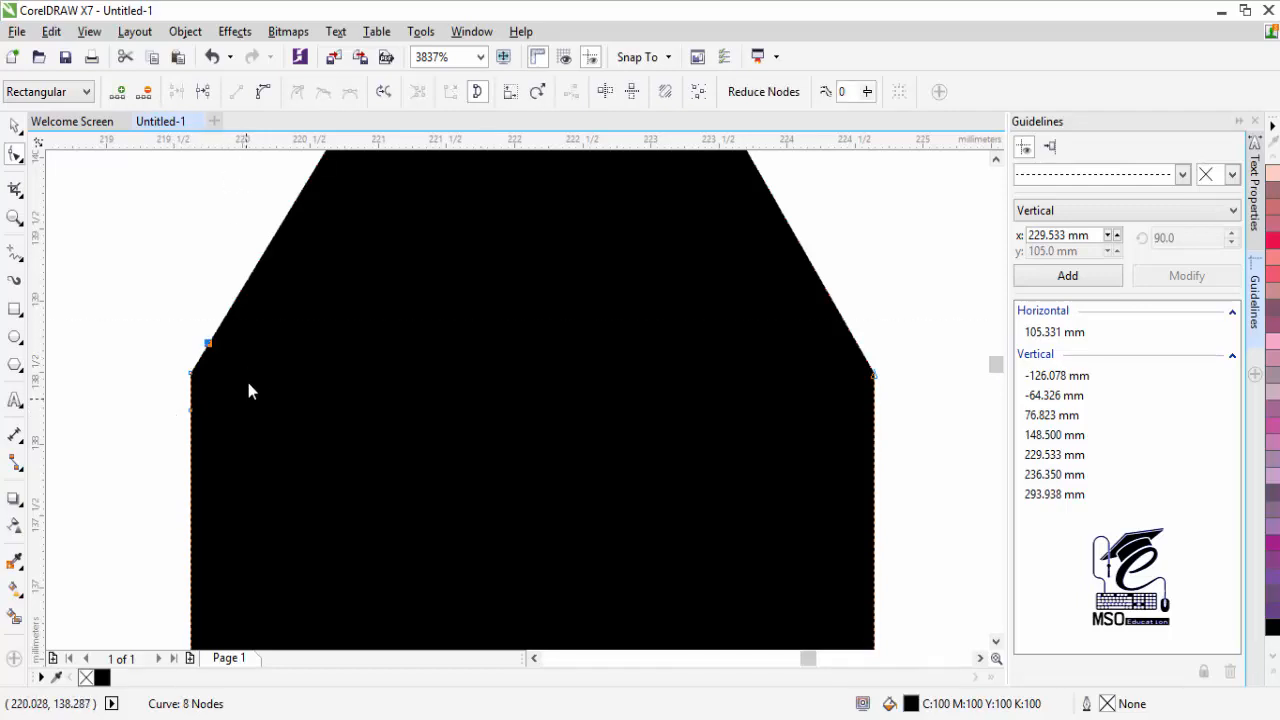
pyautogui.moveTo(248, 140); pyautogui.dragTo(249, 371)
# Delete the left shoulder's corner node and bow the remaining segment outward into a rounded shoulder.
pyautogui.click(190, 376)
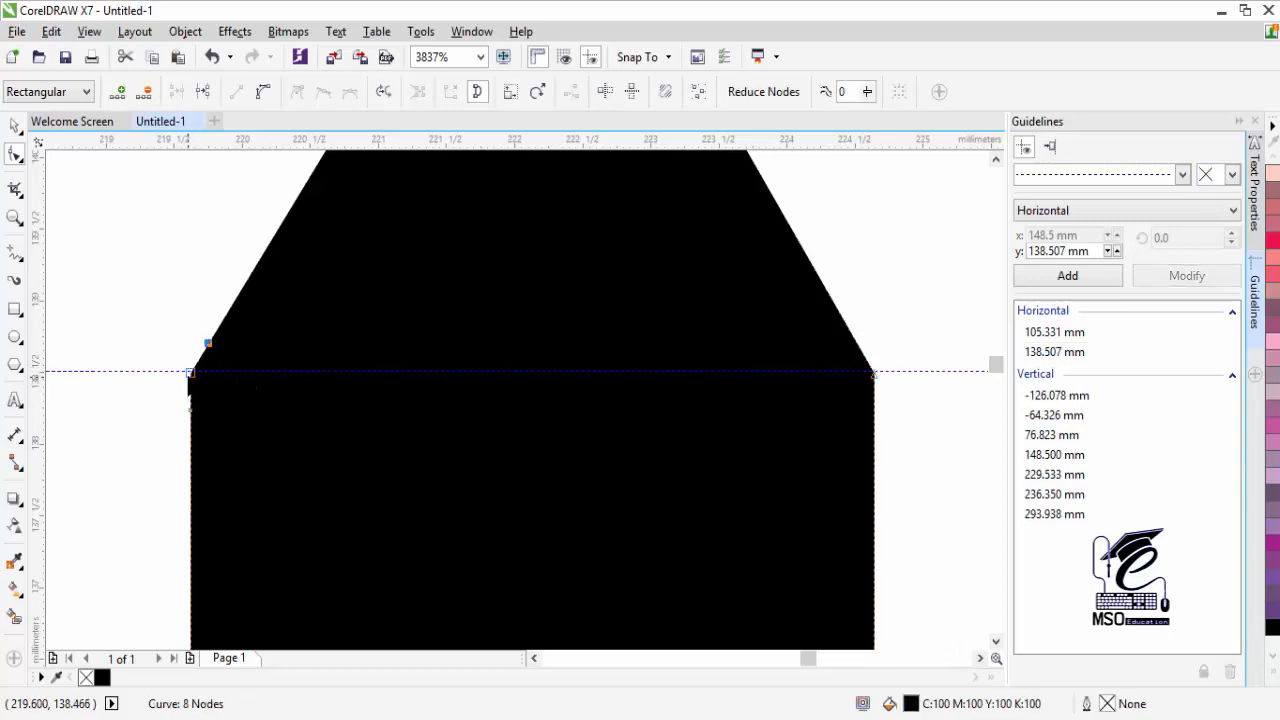
pyautogui.click(144, 92)
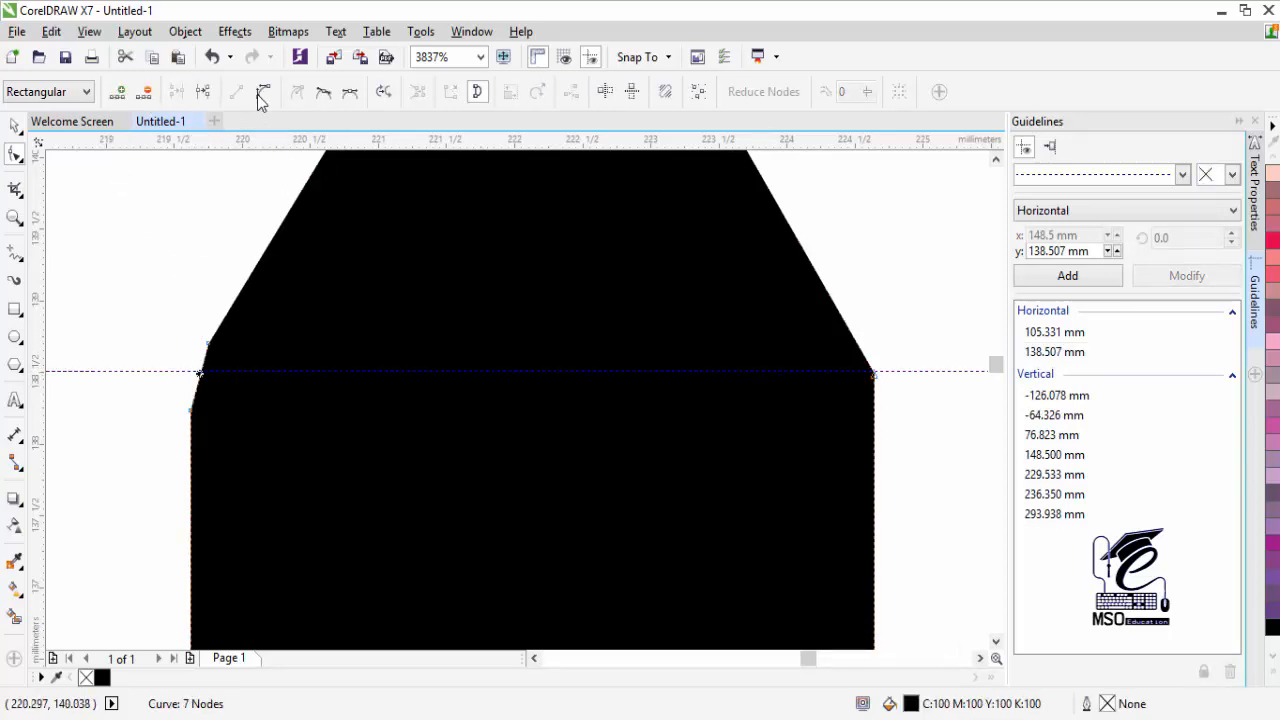
pyautogui.click(191, 407)
pyautogui.moveTo(202, 374); pyautogui.dragTo(192, 371)
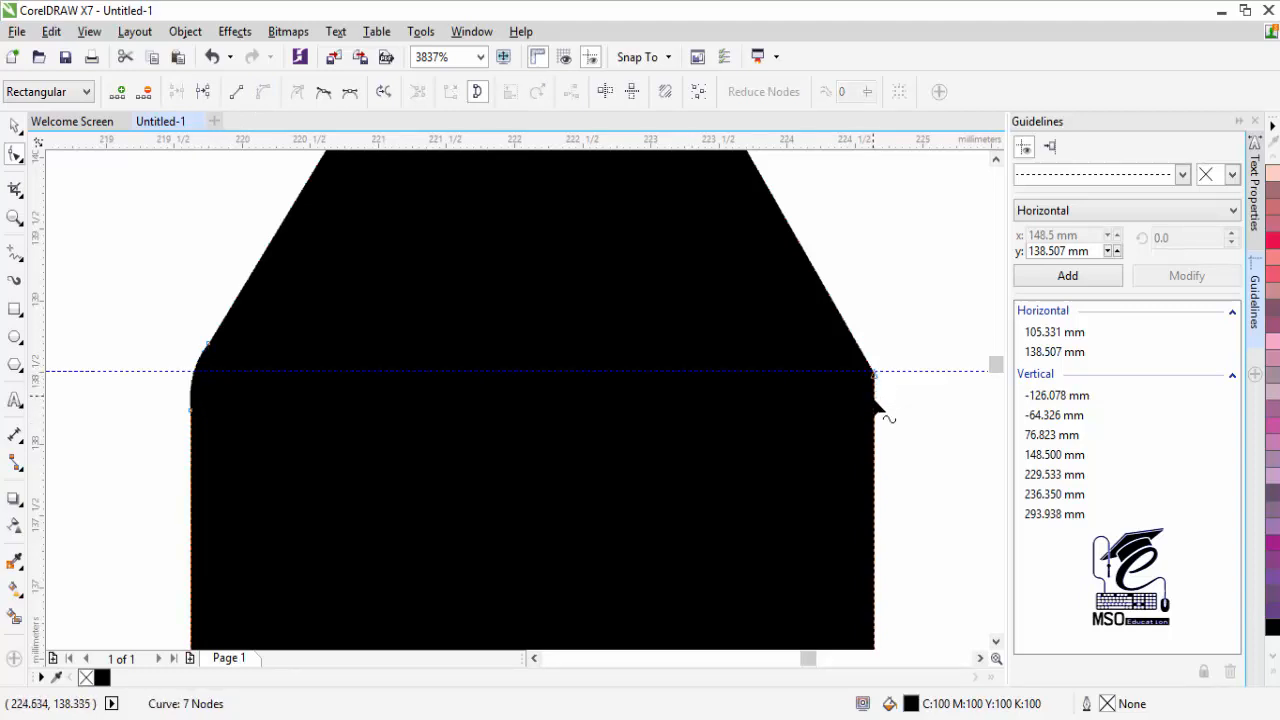
# Round the pointed bar's right shoulder to match by adding nodes around the corner, deleting the corner node and curving the segment outward.
pyautogui.doubleClick(873, 406)
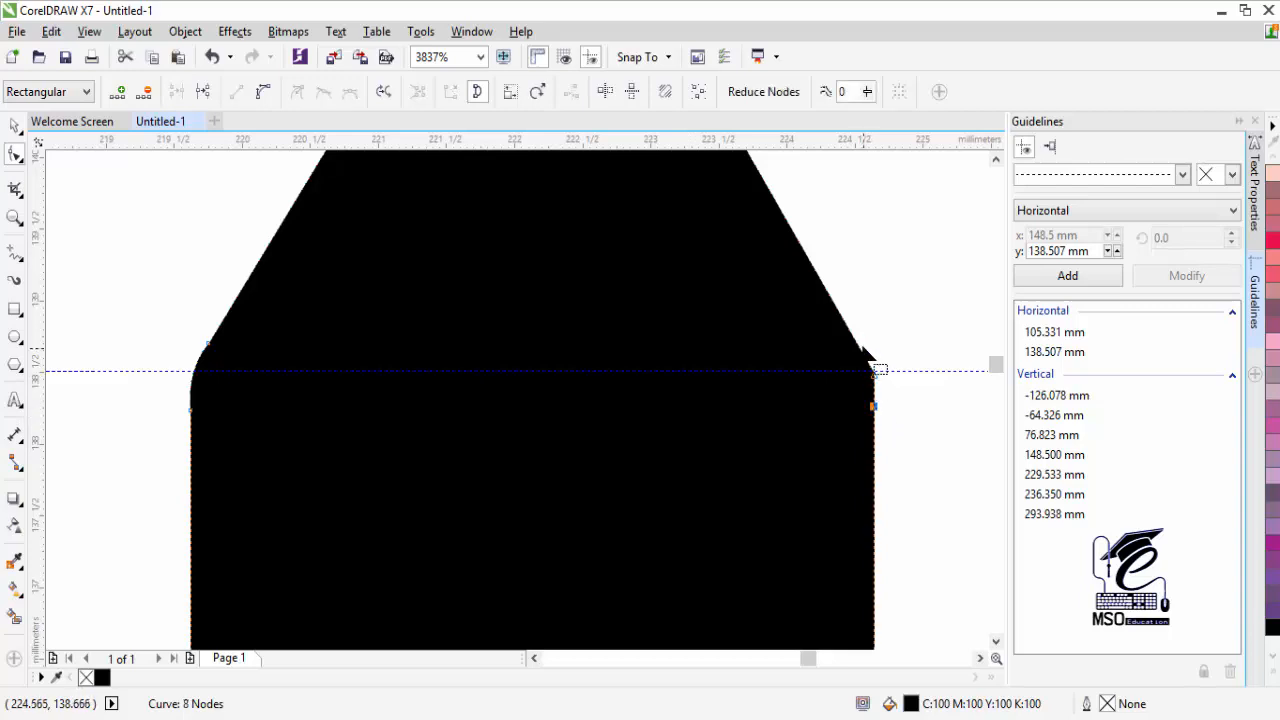
pyautogui.doubleClick(857, 345)
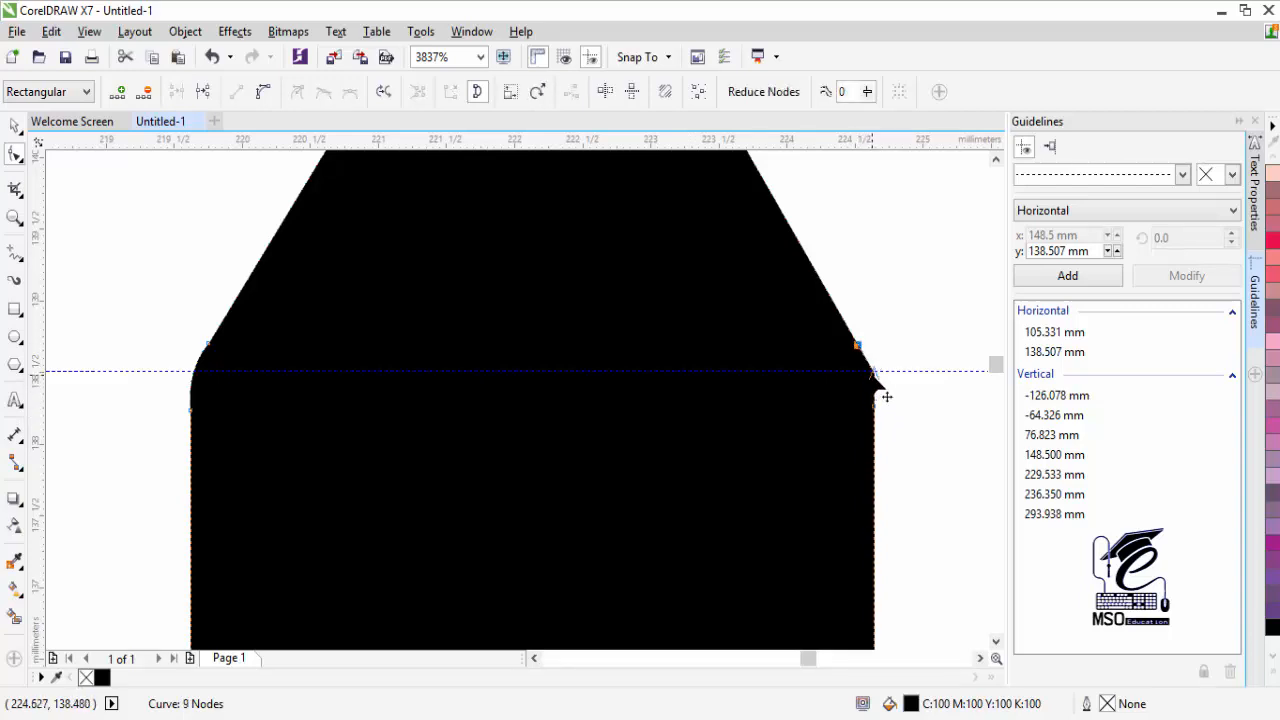
pyautogui.click(142, 92)
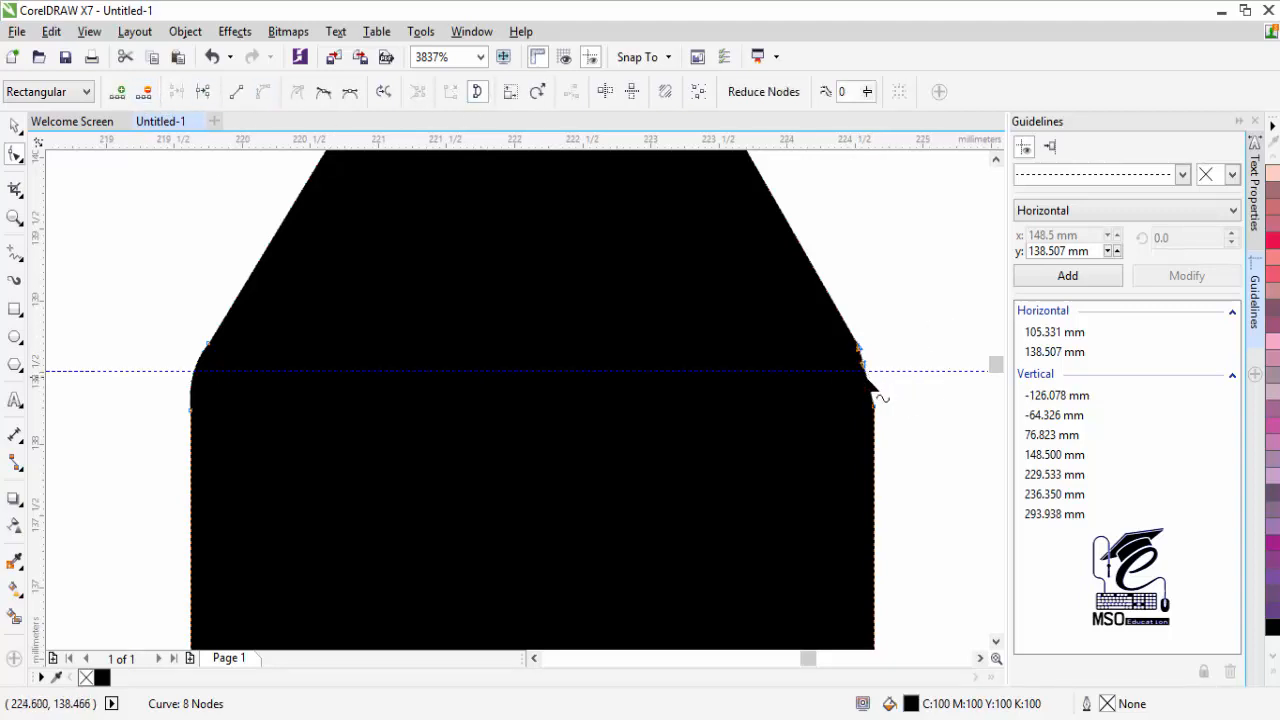
pyautogui.moveTo(867, 377); pyautogui.dragTo(874, 384)
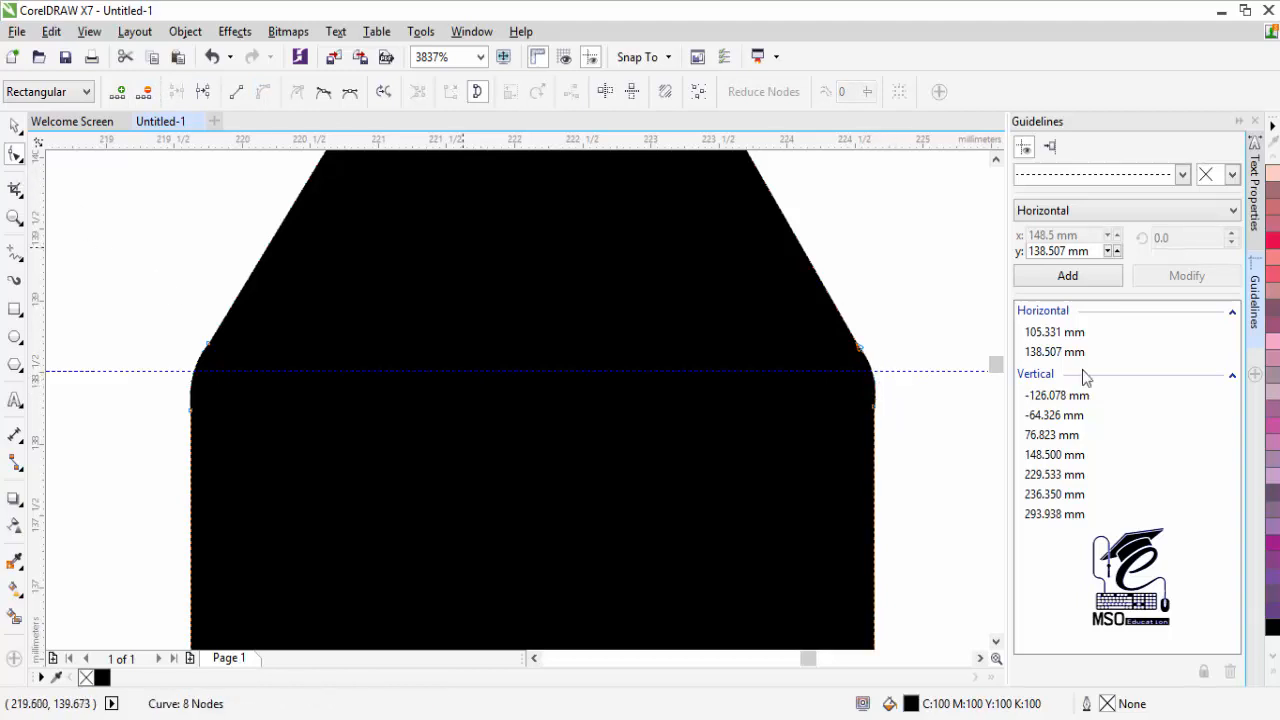
pyautogui.click(878, 369)
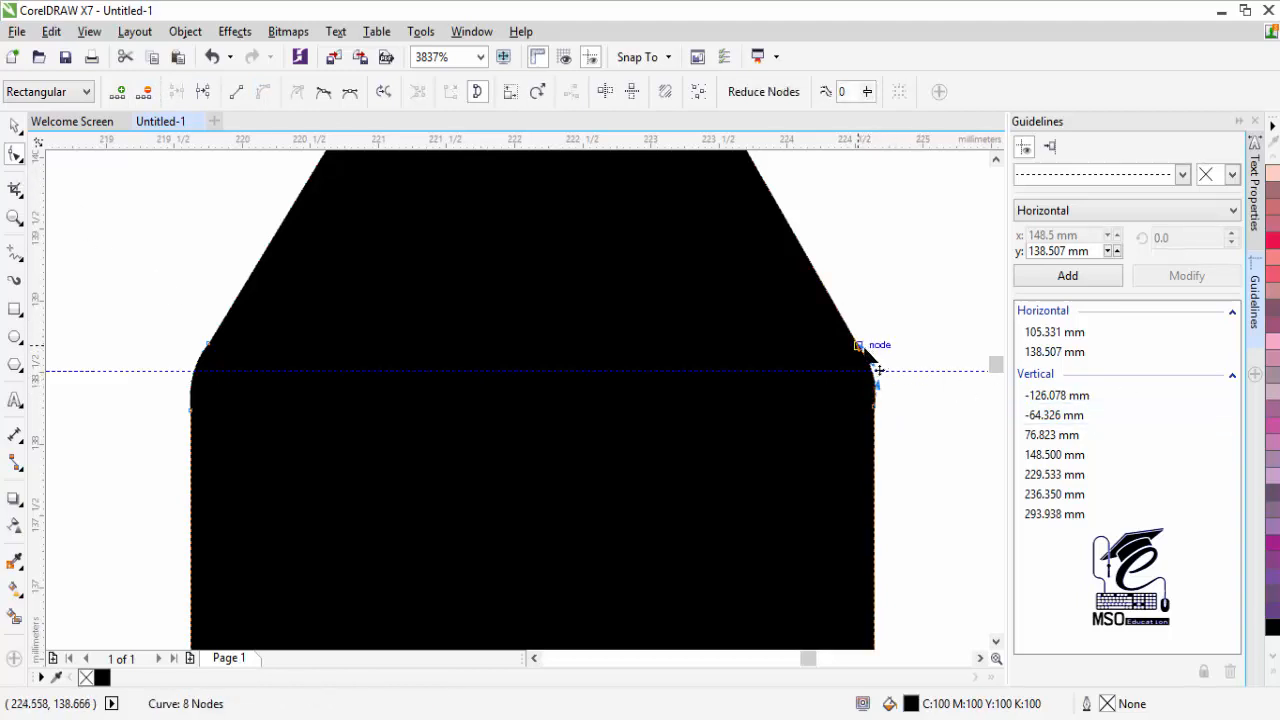
pyautogui.moveTo(875, 371); pyautogui.dragTo(879, 372)
pyautogui.click(14, 126)
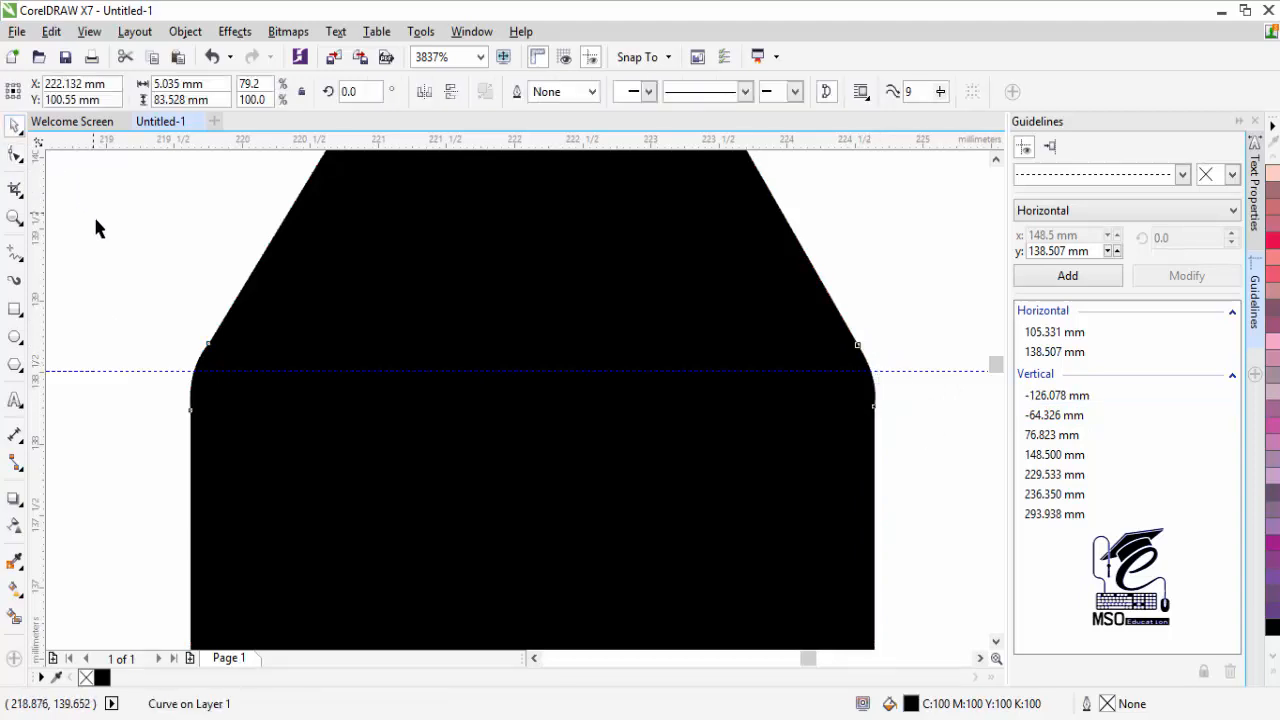
# Duplicate the finished pointed bar about 9.2 mm to its left.
pyautogui.click(92, 198)
pyautogui.press('z')
pyautogui.scroll(-4, 513, 401)
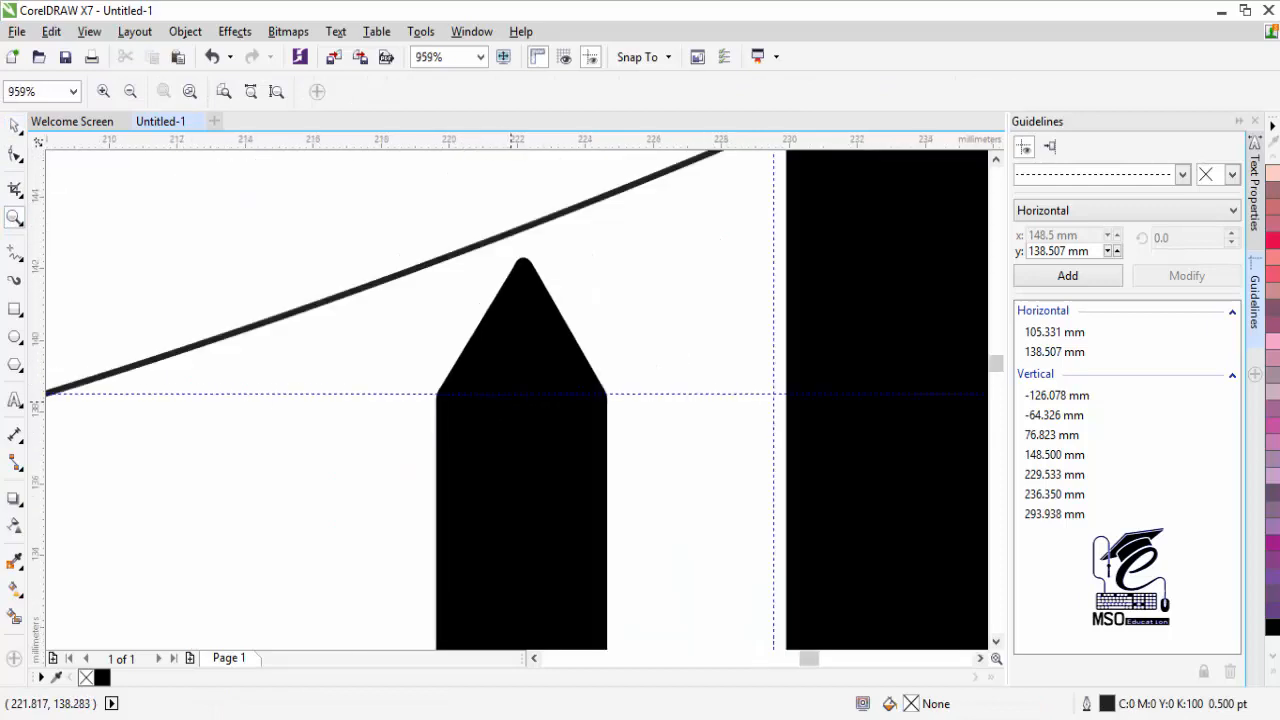
pyautogui.click(14, 126)
pyautogui.click(14, 217)
pyautogui.press('F3')
pyautogui.press('F3')
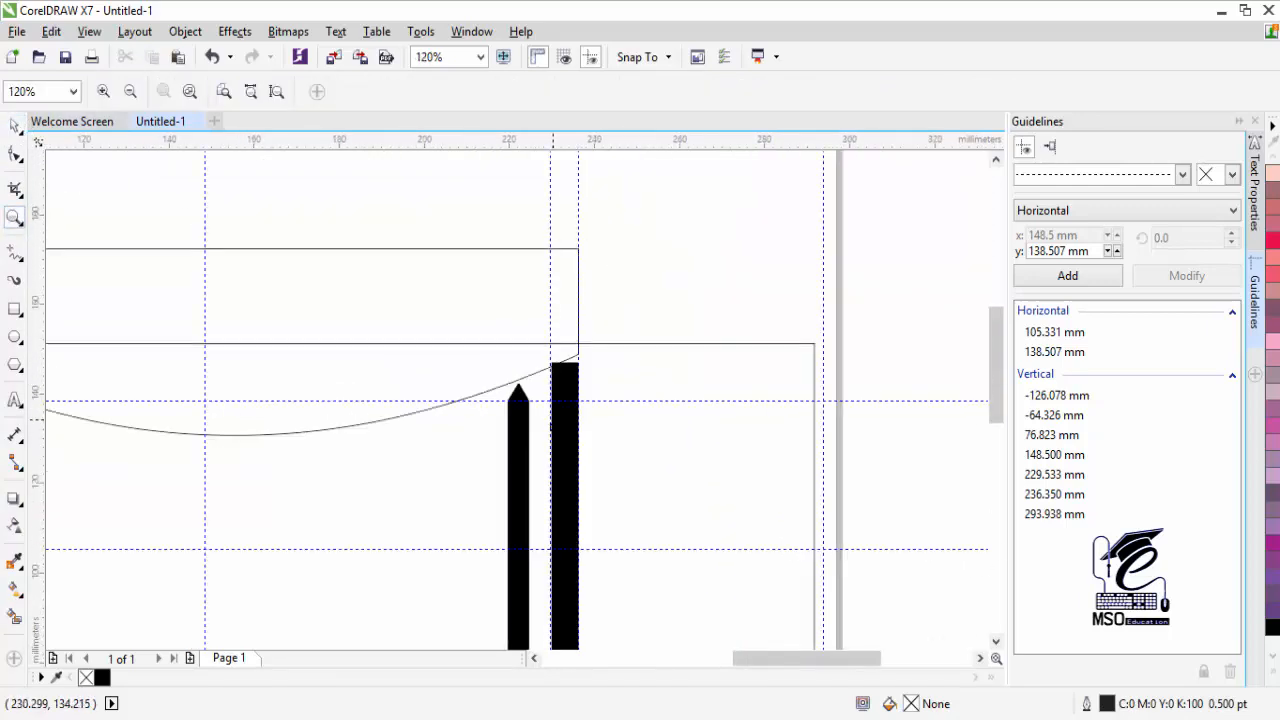
pyautogui.press('space')
pyautogui.moveTo(518, 484); pyautogui.dragTo(498, 490)
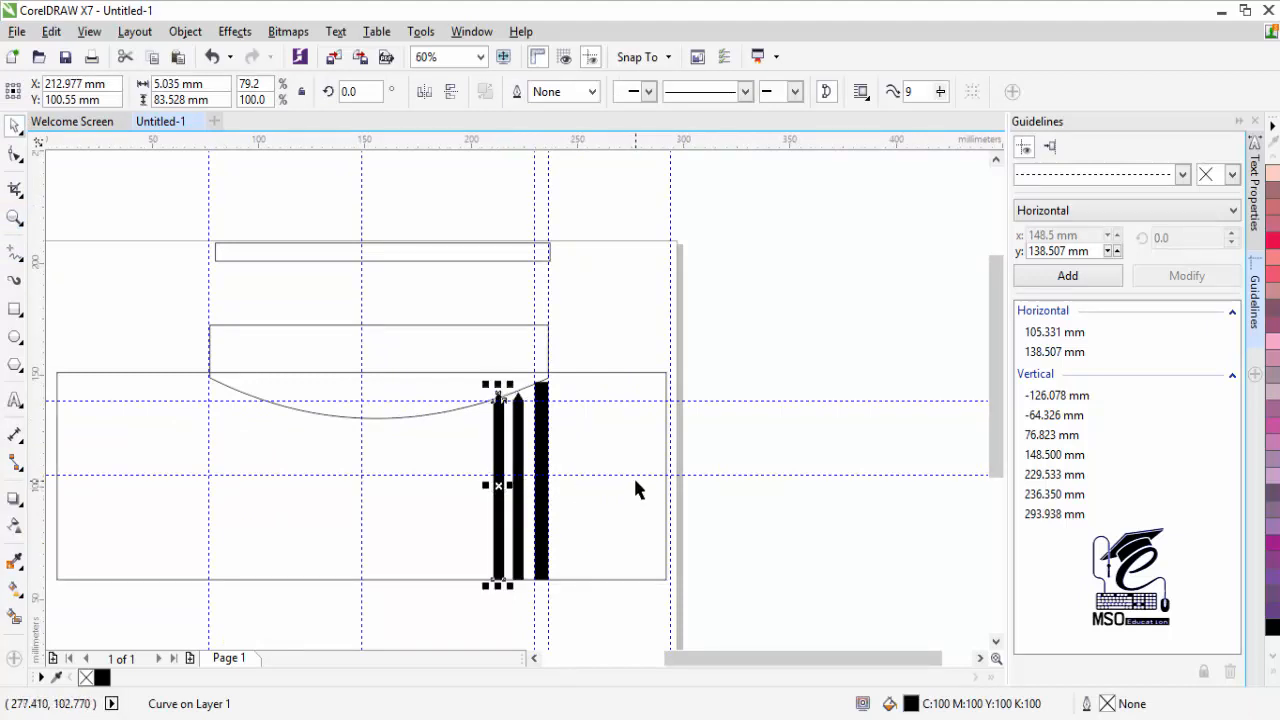
# Repeat the pointed bar's duplication leftward at the same spacing until a row of 15 bars spans the width beneath the arched shape.
pyautogui.hotkey('ctrl', 'r')
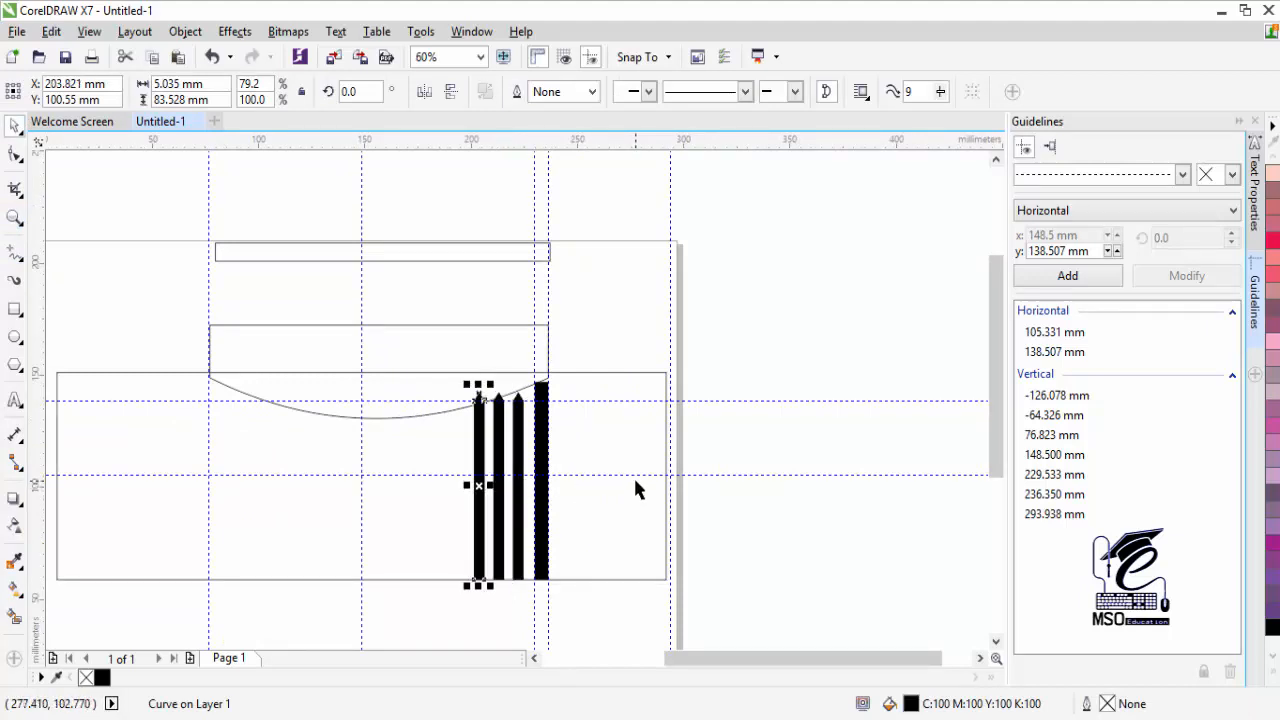
pyautogui.hotkey('ctrl', 'r')
pyautogui.hotkey('ctrl', 'r')
pyautogui.hotkey('ctrl', 'r')
pyautogui.hotkey('ctrl', 'r')
pyautogui.hotkey('ctrl', 'r')
pyautogui.hotkey('ctrl', 'r')
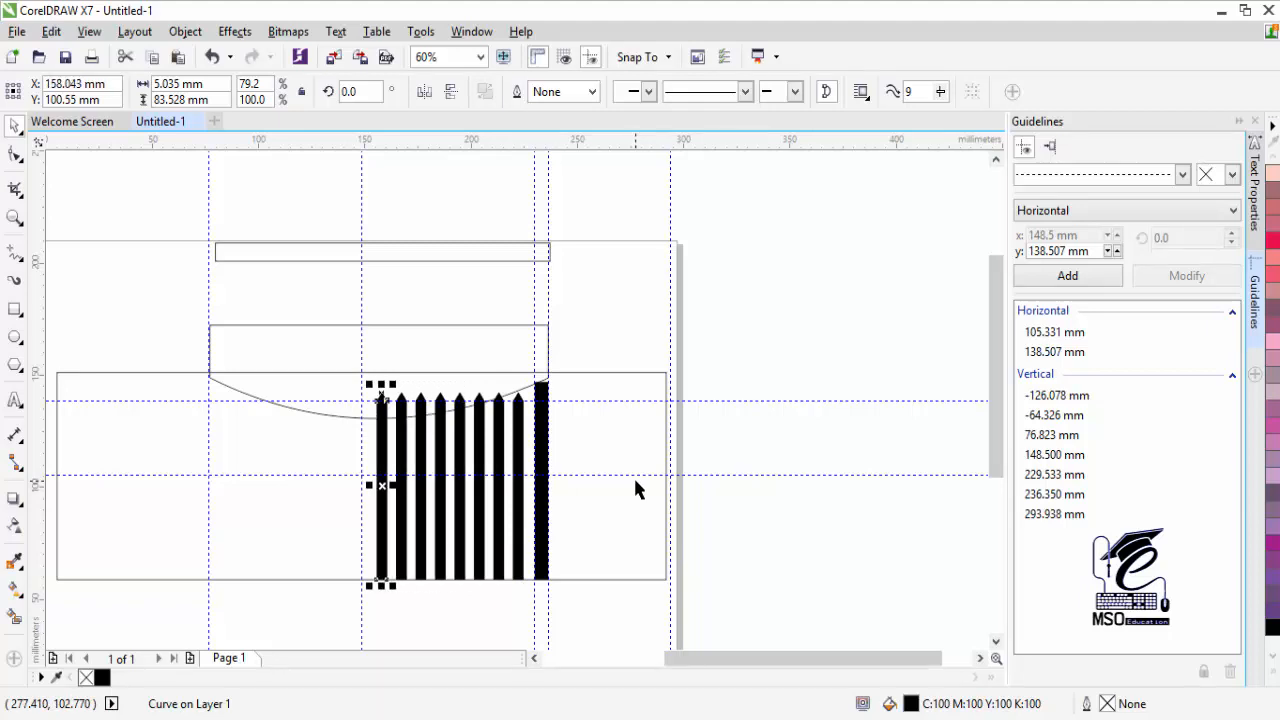
pyautogui.hotkey('ctrl', 'r')
pyautogui.hotkey('ctrl', 'r')
pyautogui.hotkey('ctrl', 'r')
pyautogui.hotkey('ctrl', 'r')
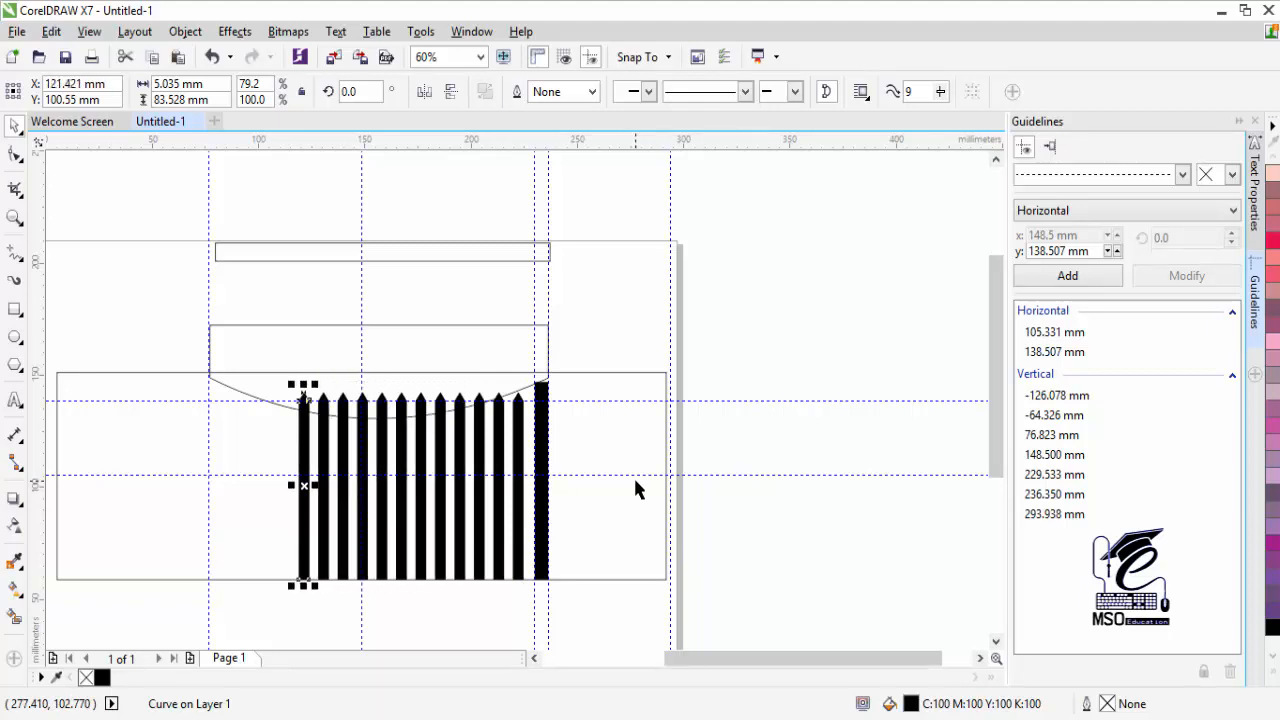
pyautogui.hotkey('ctrl', 'r')
pyautogui.hotkey('ctrl', 'r')
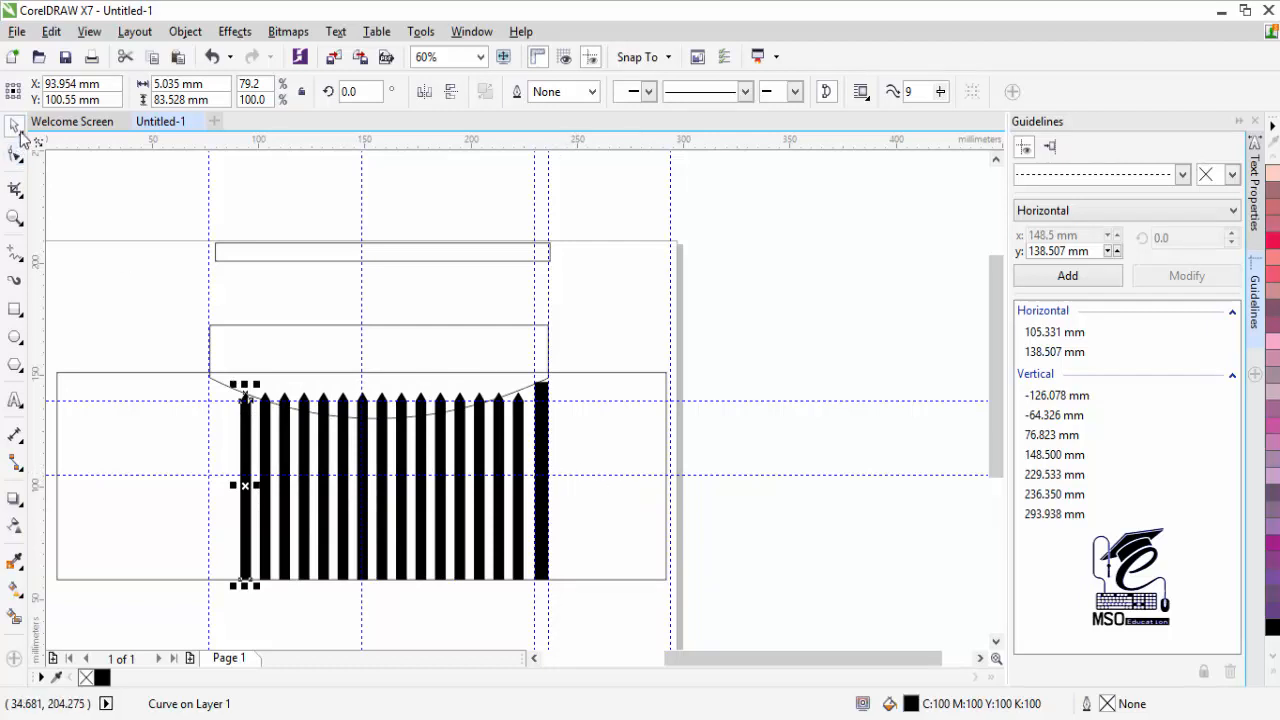
# Shorten the first three pointed bars right of the centre guideline from the top so their tips meet the arch curve.
pyautogui.click(15, 217)
pyautogui.click(411, 411)
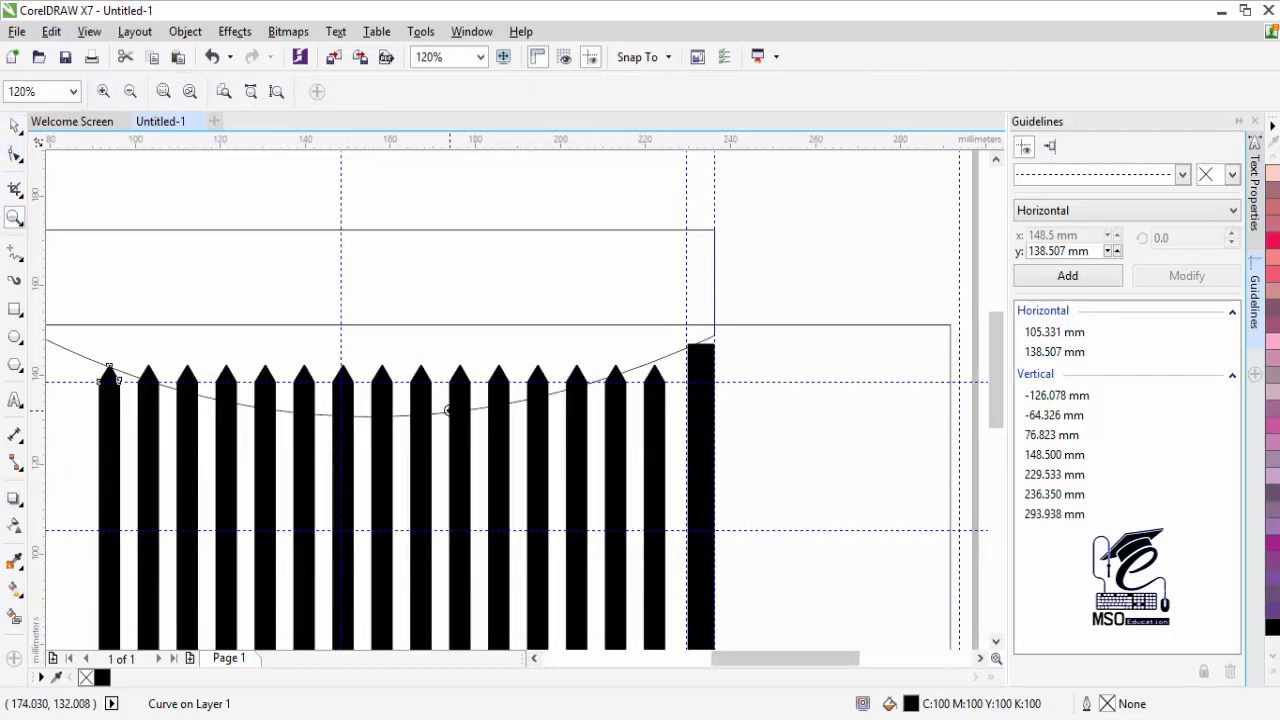
pyautogui.click(447, 403)
pyautogui.click(15, 125)
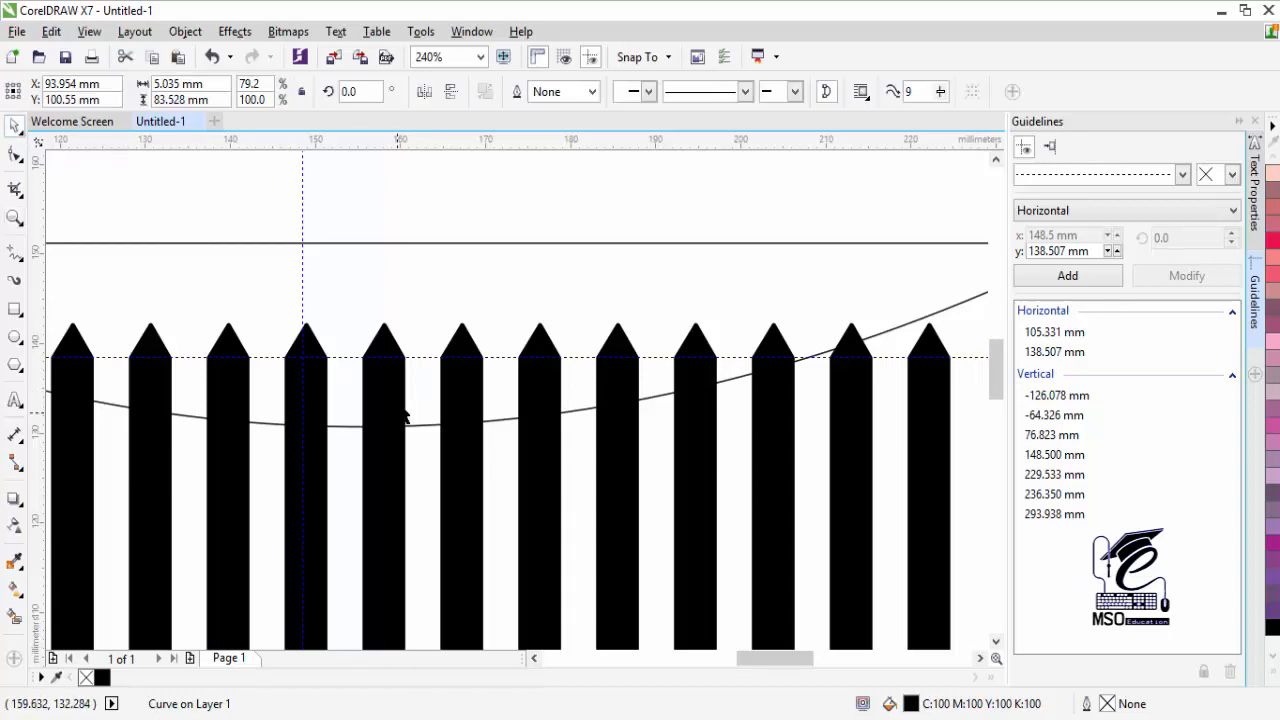
pyautogui.moveTo(385, 314); pyautogui.dragTo(383, 426)
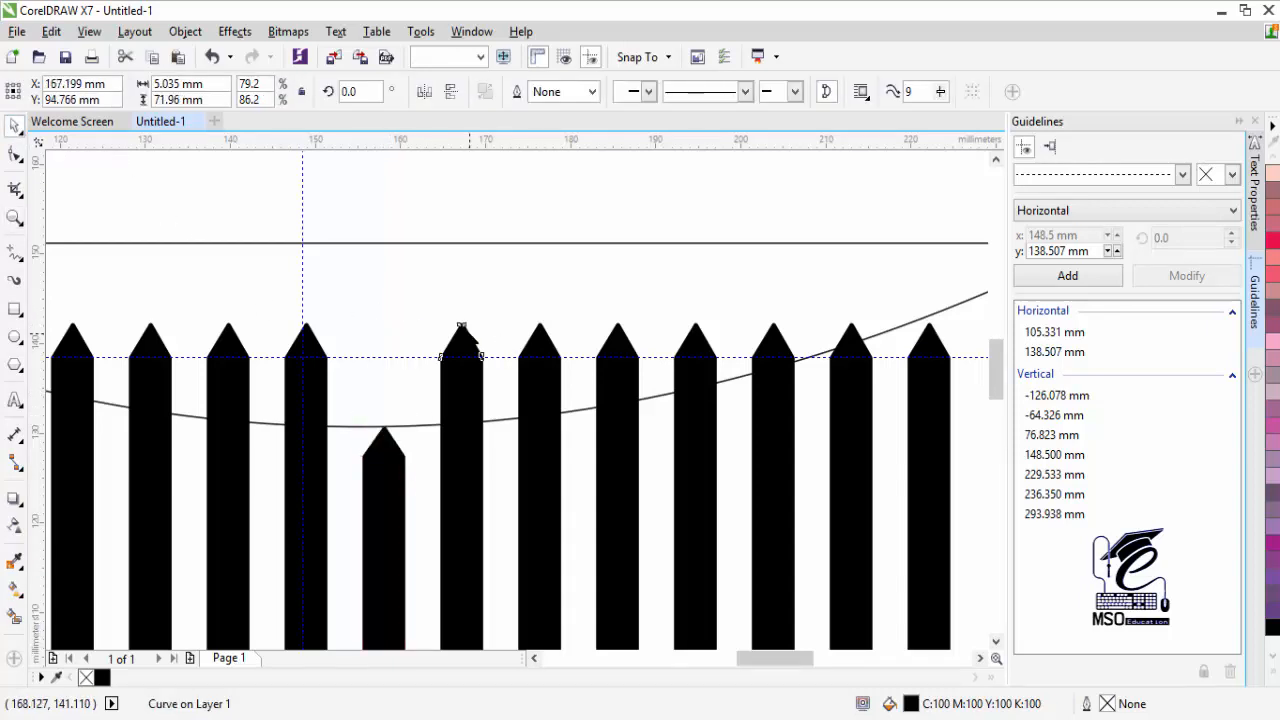
pyautogui.click(461, 330)
pyautogui.moveTo(460, 320); pyautogui.dragTo(461, 427)
pyautogui.click(541, 322)
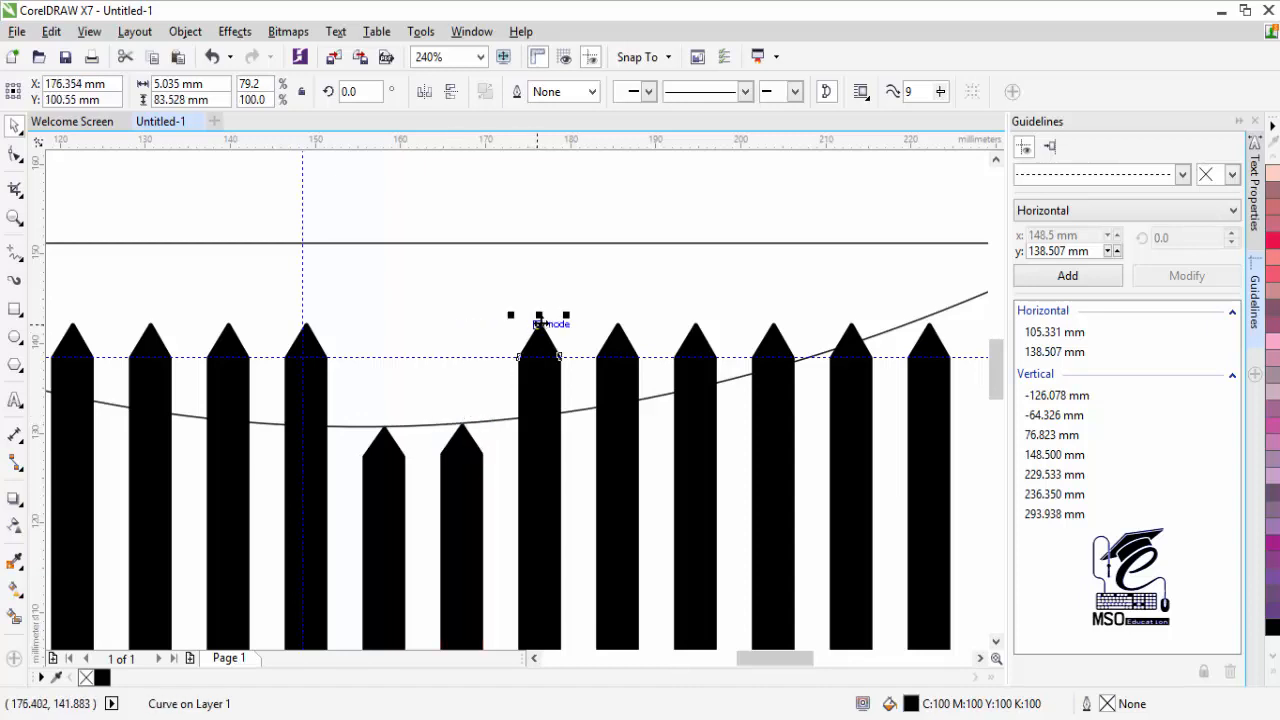
pyautogui.moveTo(541, 320); pyautogui.dragTo(540, 425)
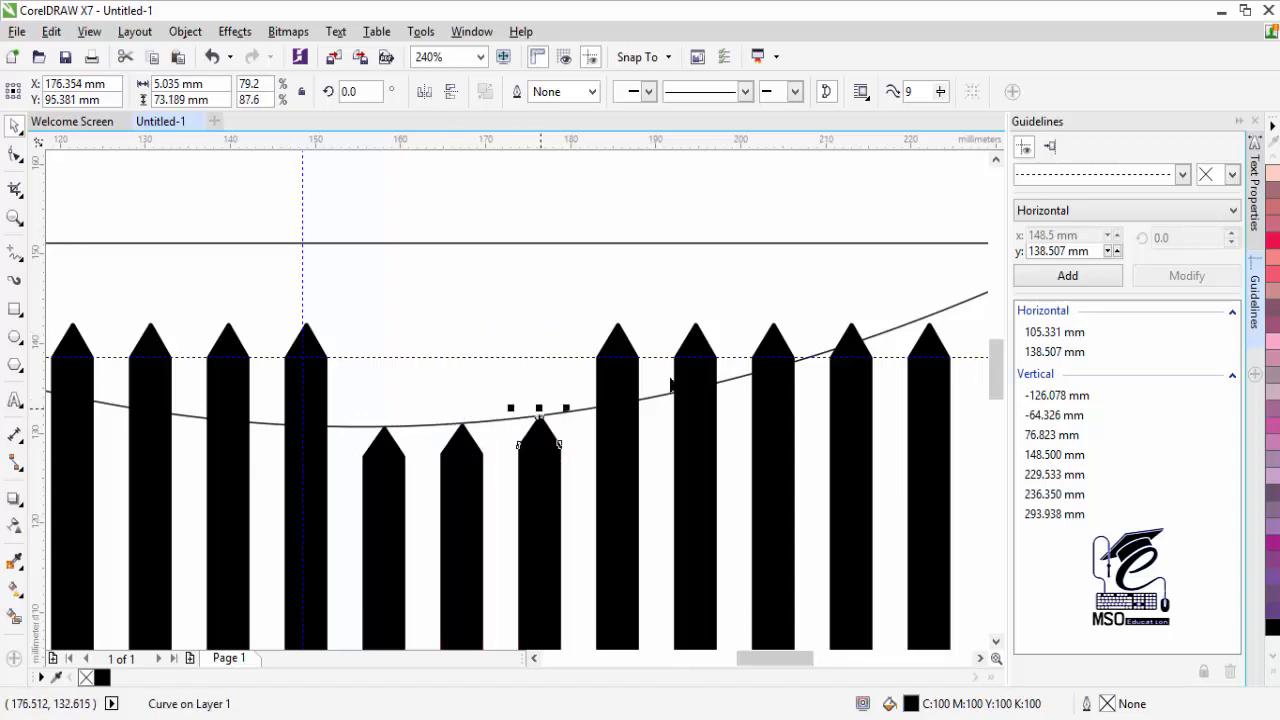
# Shorten the next four pointed bars to the right so their tips follow the rising arch curve.
pyautogui.click(617, 326)
pyautogui.moveTo(617, 318); pyautogui.dragTo(621, 397)
pyautogui.click(695, 328)
pyautogui.moveTo(695, 316); pyautogui.dragTo(697, 379)
pyautogui.click(773, 330)
pyautogui.moveTo(773, 318); pyautogui.dragTo(790, 368)
pyautogui.click(852, 326)
pyautogui.moveTo(851, 316)
pyautogui.mouseDown()
pyautogui.moveTo(853, 397)
pyautogui.moveTo(853, 336)
pyautogui.mouseUp()
# Lower the tops of the pointed bar on the centre guideline and the three bars left of it to the arch curve.
pyautogui.click(980, 658)
pyautogui.click(980, 658)
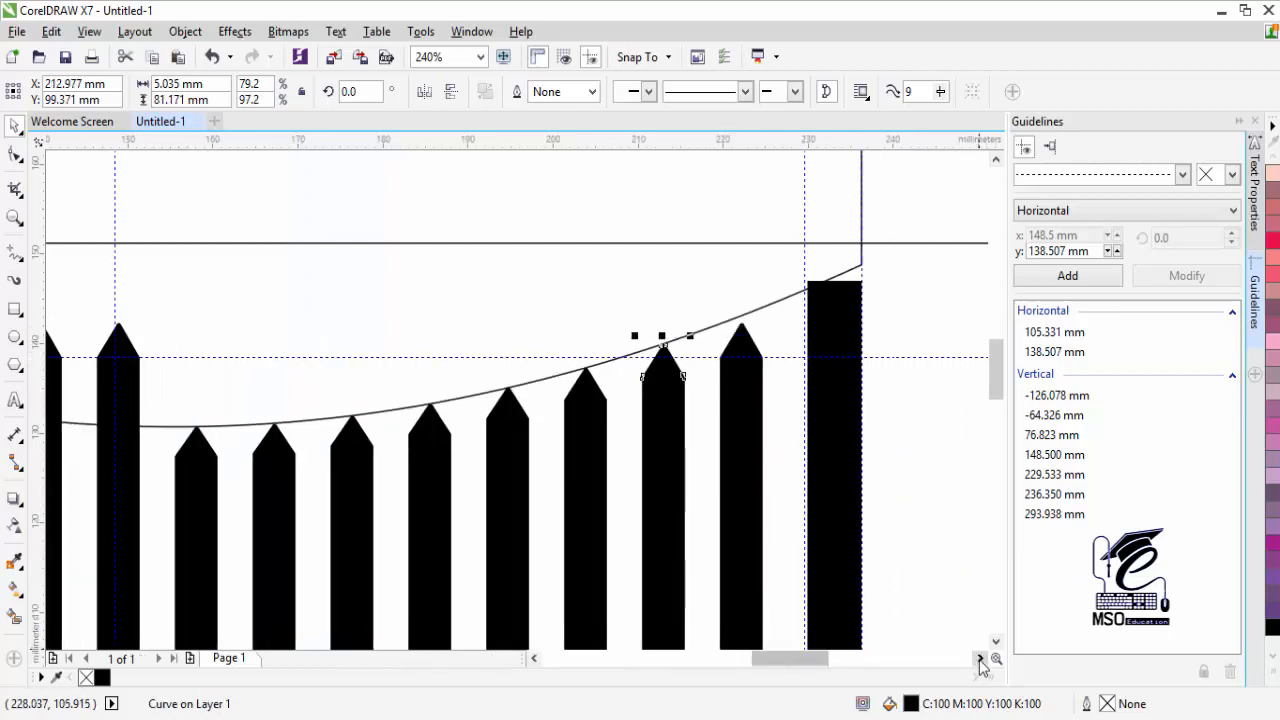
pyautogui.click(534, 658)
pyautogui.click(534, 658)
pyautogui.click(534, 658)
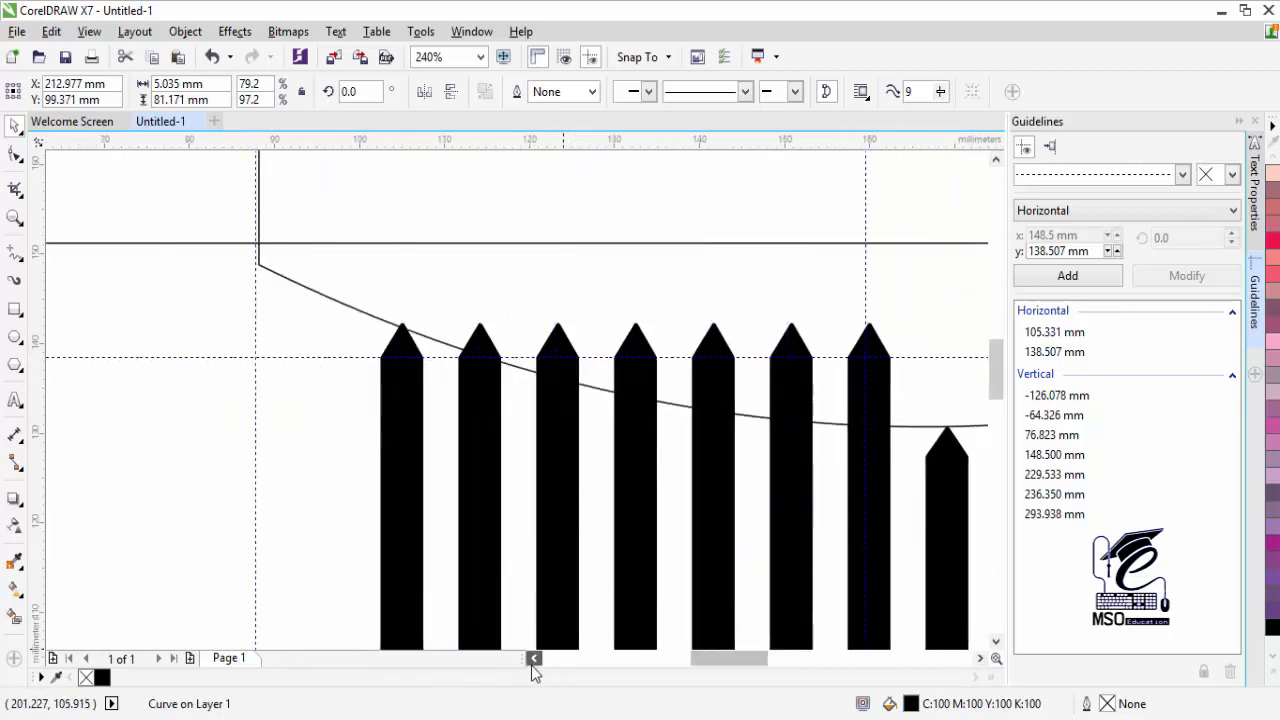
pyautogui.moveTo(868, 324); pyautogui.dragTo(866, 424)
pyautogui.click(791, 328)
pyautogui.moveTo(790, 324); pyautogui.dragTo(810, 424)
pyautogui.click(714, 330)
pyautogui.moveTo(713, 324); pyautogui.dragTo(714, 413)
pyautogui.click(636, 328)
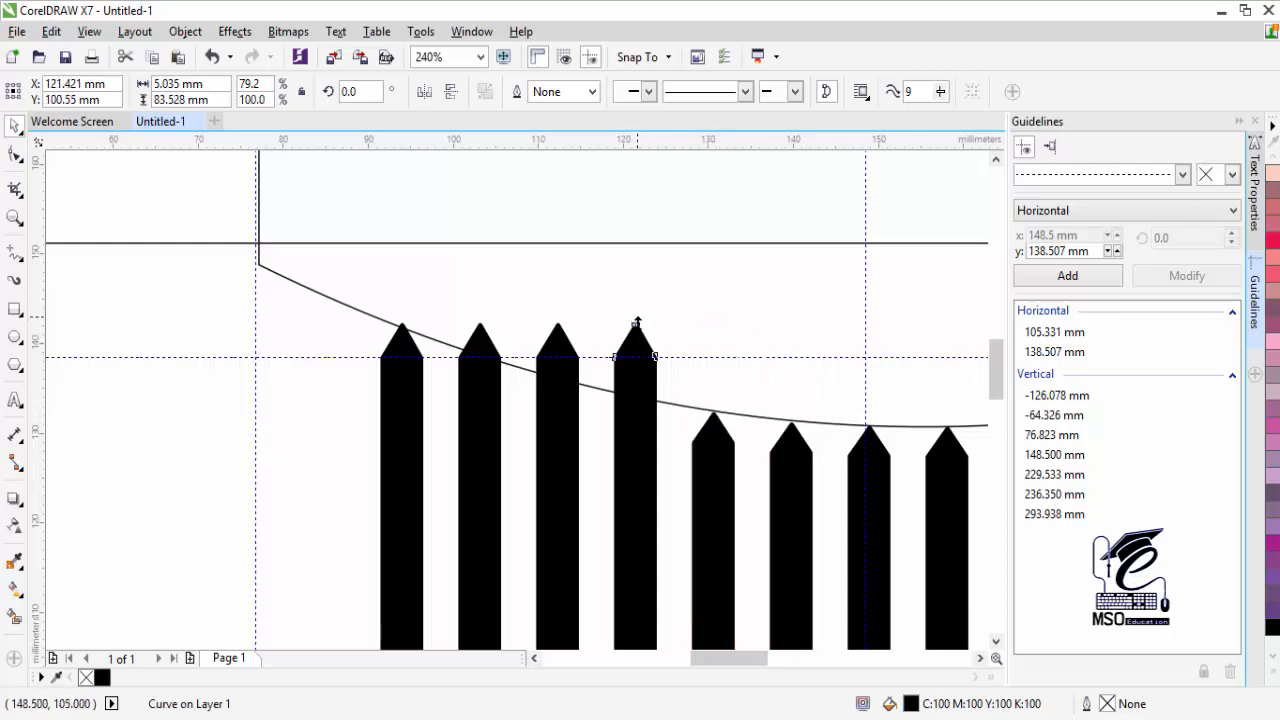
pyautogui.moveTo(635, 324); pyautogui.dragTo(636, 398)
# Lower the tops of the three leftmost pointed bars to the arch curve and clear the selection.
pyautogui.click(558, 328)
pyautogui.moveTo(557, 324); pyautogui.dragTo(564, 382)
pyautogui.click(480, 328)
pyautogui.moveTo(479, 324); pyautogui.dragTo(481, 358)
pyautogui.click(392, 335)
pyautogui.moveTo(401, 314); pyautogui.dragTo(404, 327)
pyautogui.click(478, 308)
pyautogui.click(14, 218)
pyautogui.rightClick(662, 440)
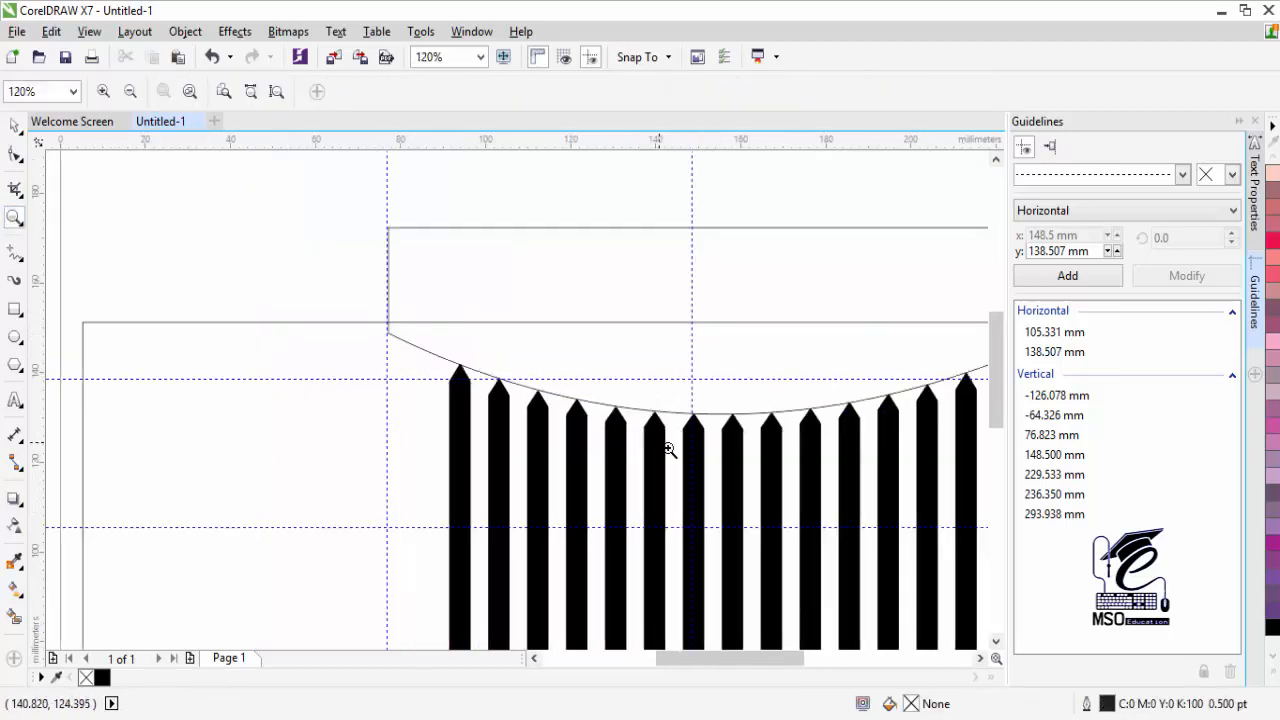
pyautogui.rightClick(709, 481)
pyautogui.click(14, 125)
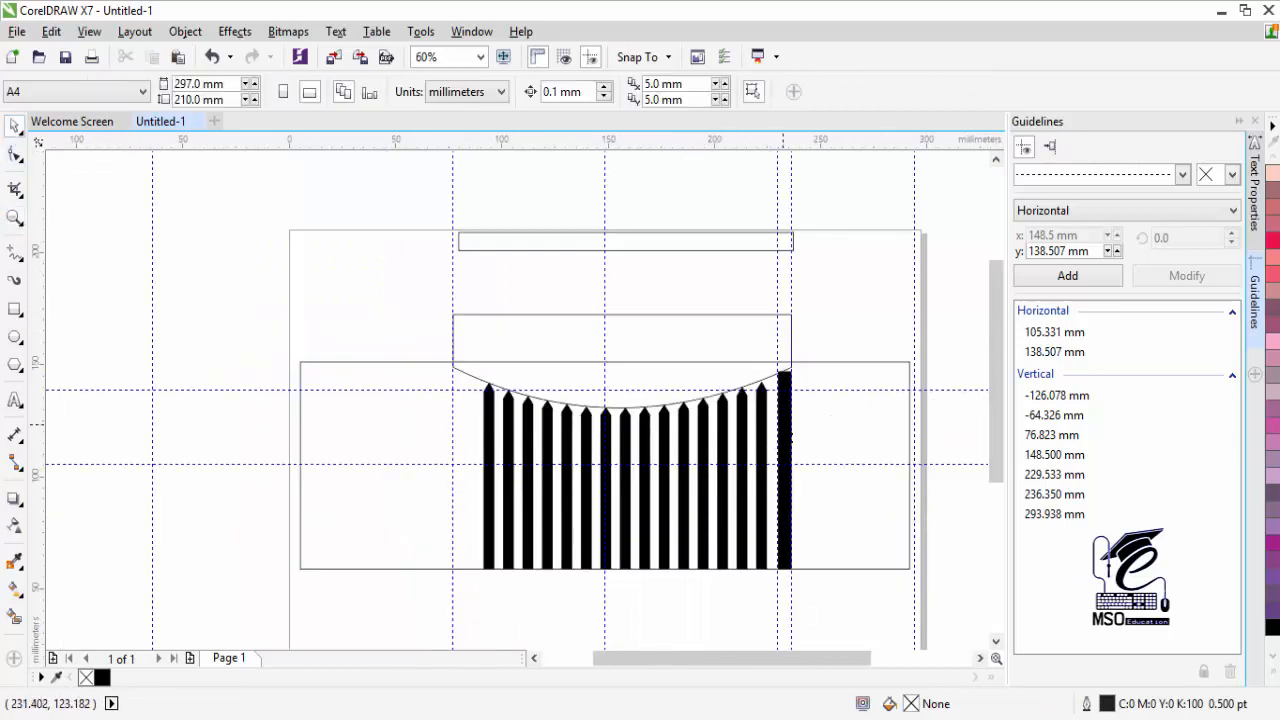
pyautogui.click(788, 434)
pyautogui.click(871, 443)
pyautogui.click(726, 456)
pyautogui.click(845, 418)
# Draw a rectangle about 7.3 by 1.8 mm across the thick bar's top and round its corners to about 0.25 mm.
pyautogui.click(784, 427)
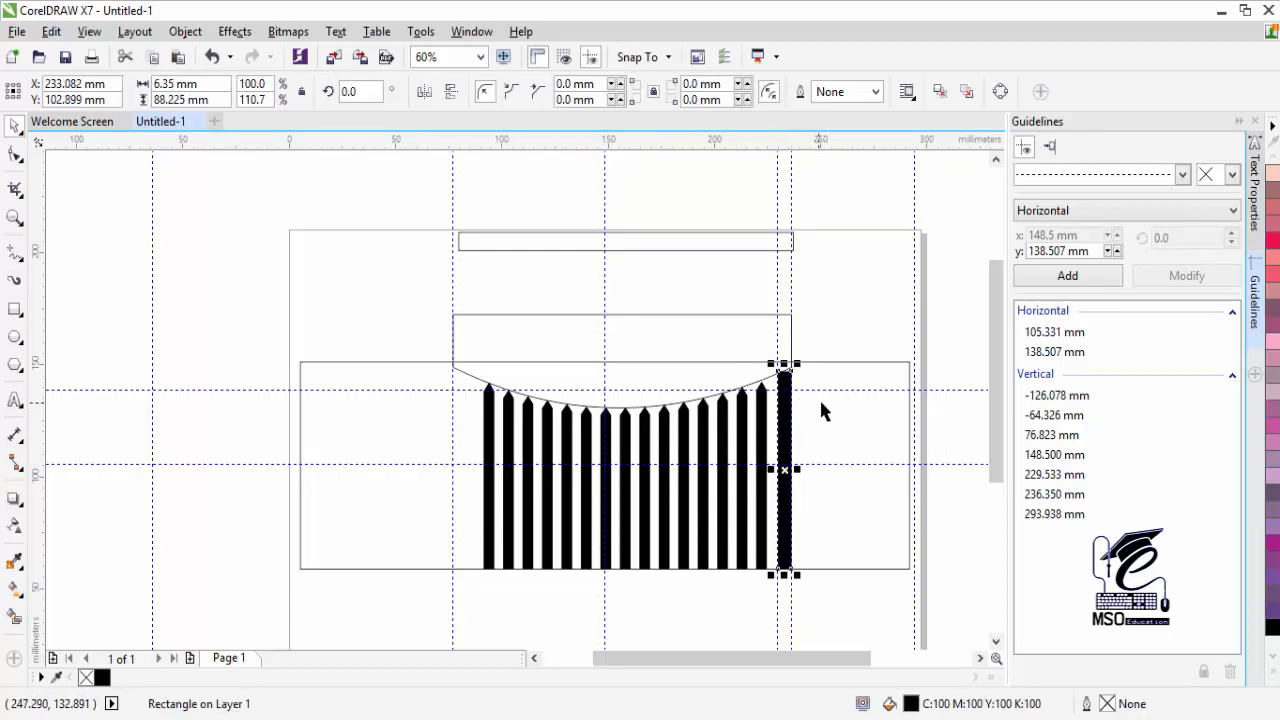
pyautogui.press('z')
pyautogui.click(799, 373)
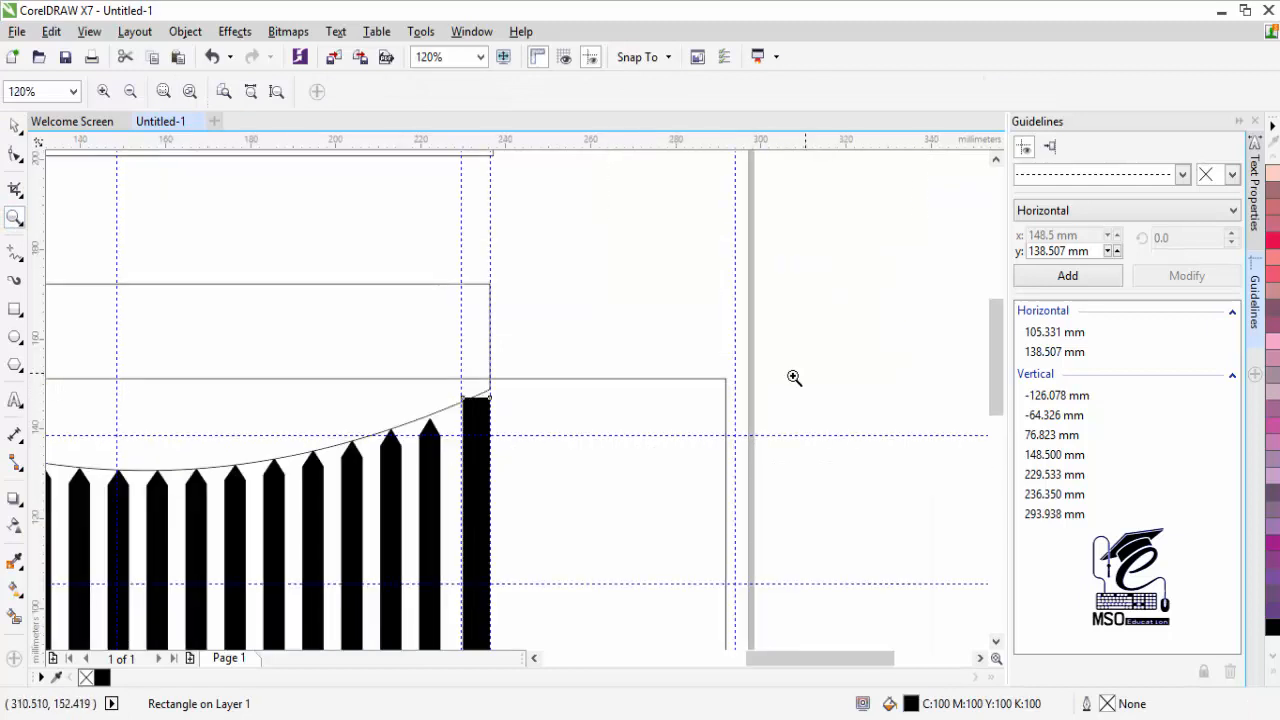
pyautogui.click(490, 396)
pyautogui.click(487, 399)
pyautogui.click(509, 394)
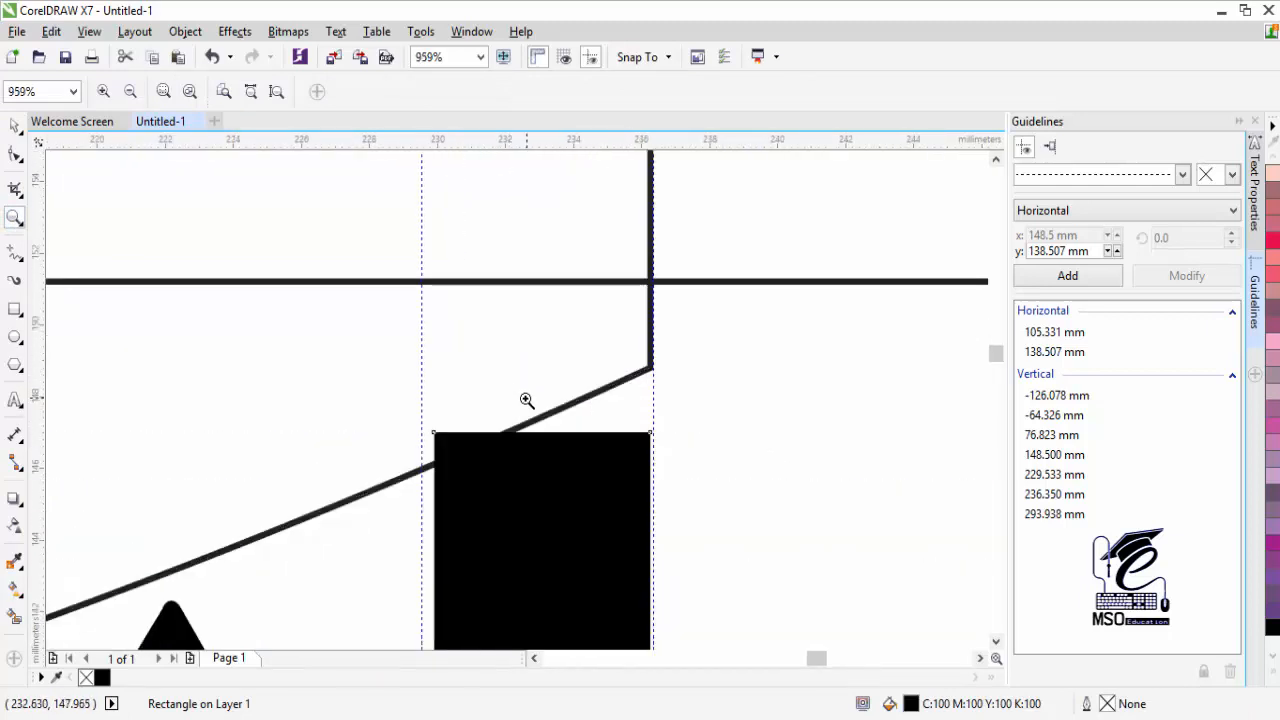
pyautogui.click(17, 128)
pyautogui.click(997, 641)
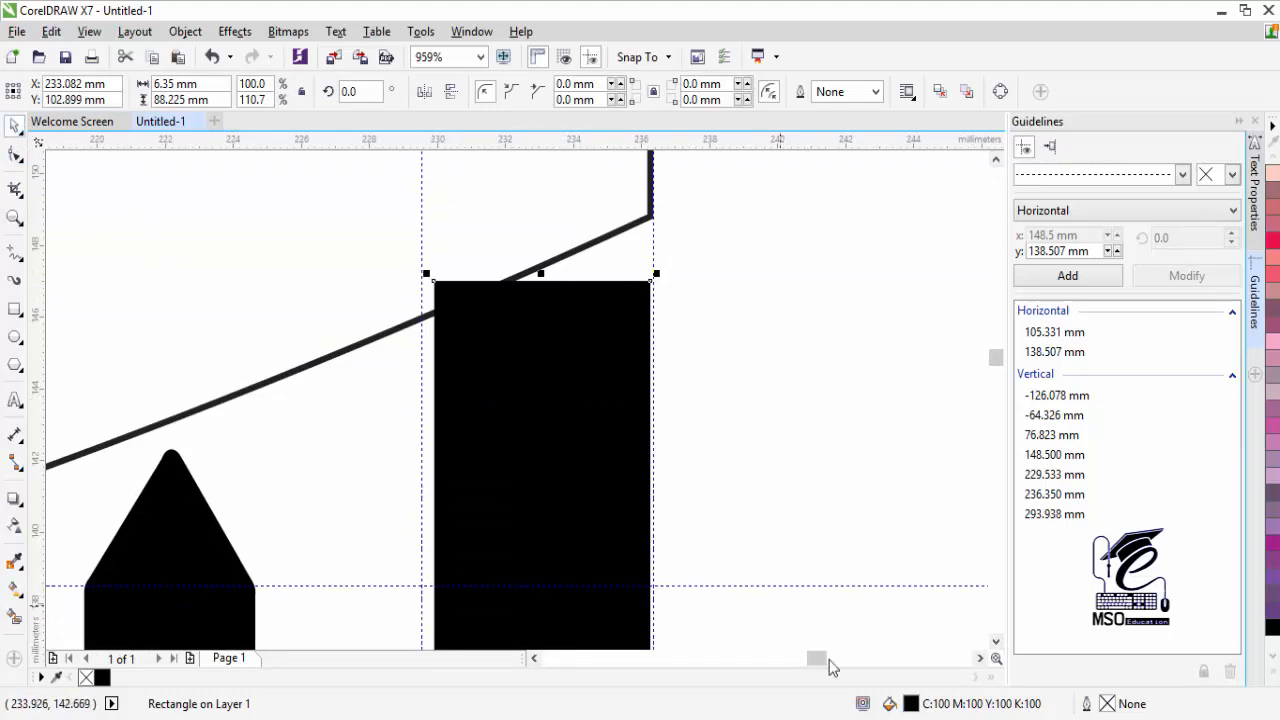
pyautogui.press('F6')
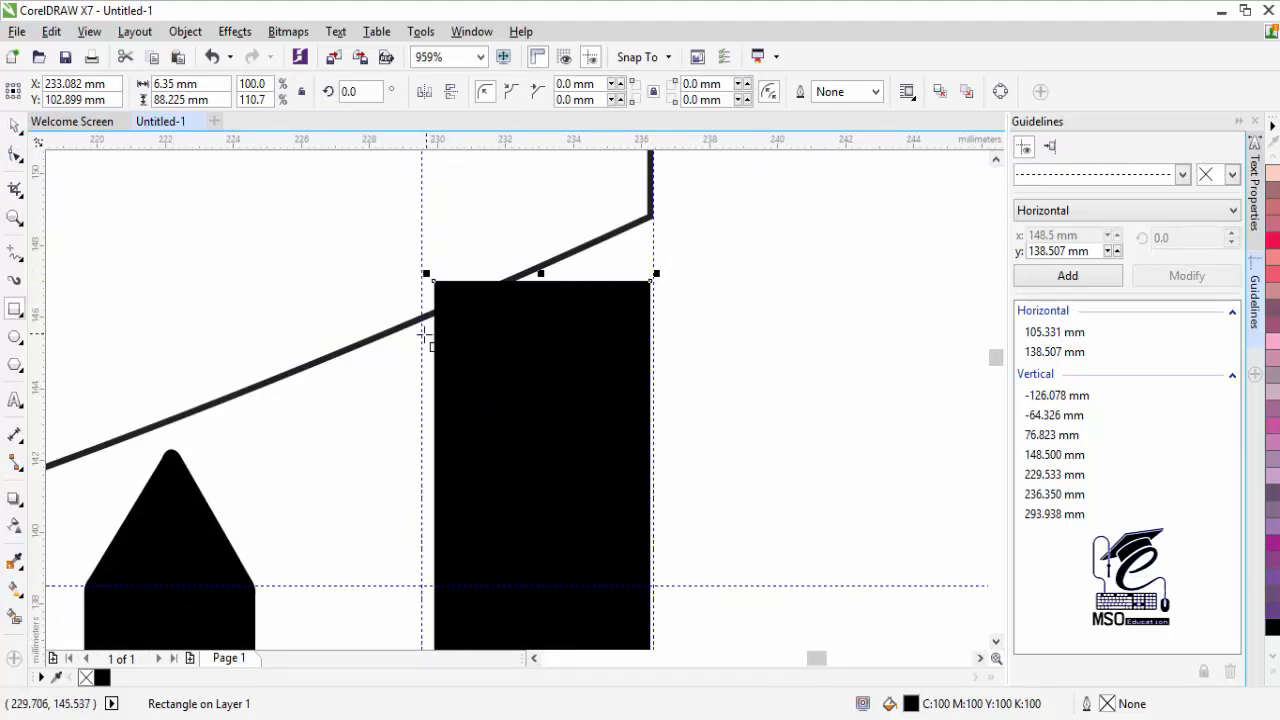
pyautogui.moveTo(421, 335); pyautogui.dragTo(670, 268)
pyautogui.press('F10')
pyautogui.moveTo(423, 270); pyautogui.dragTo(431, 276)
pyautogui.press('space')
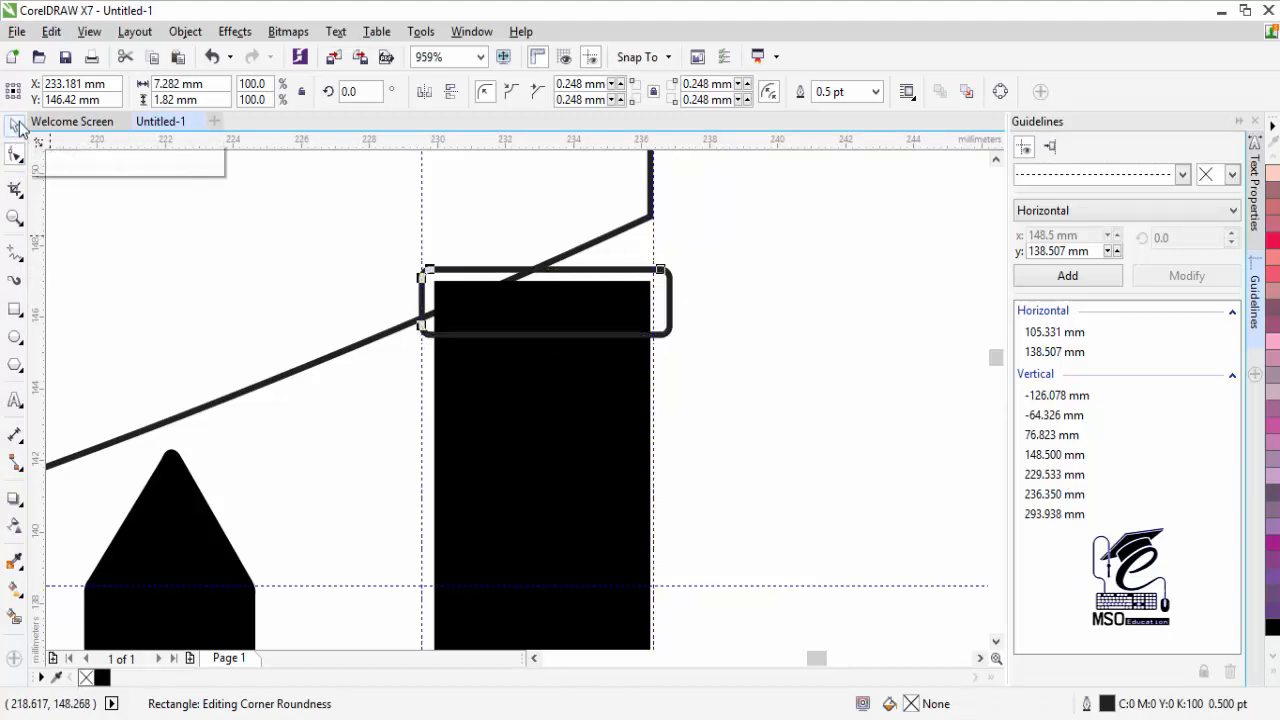
# Give the rounded cap rectangle on the thick bar a solid black fill and outline.
pyautogui.click(545, 340)
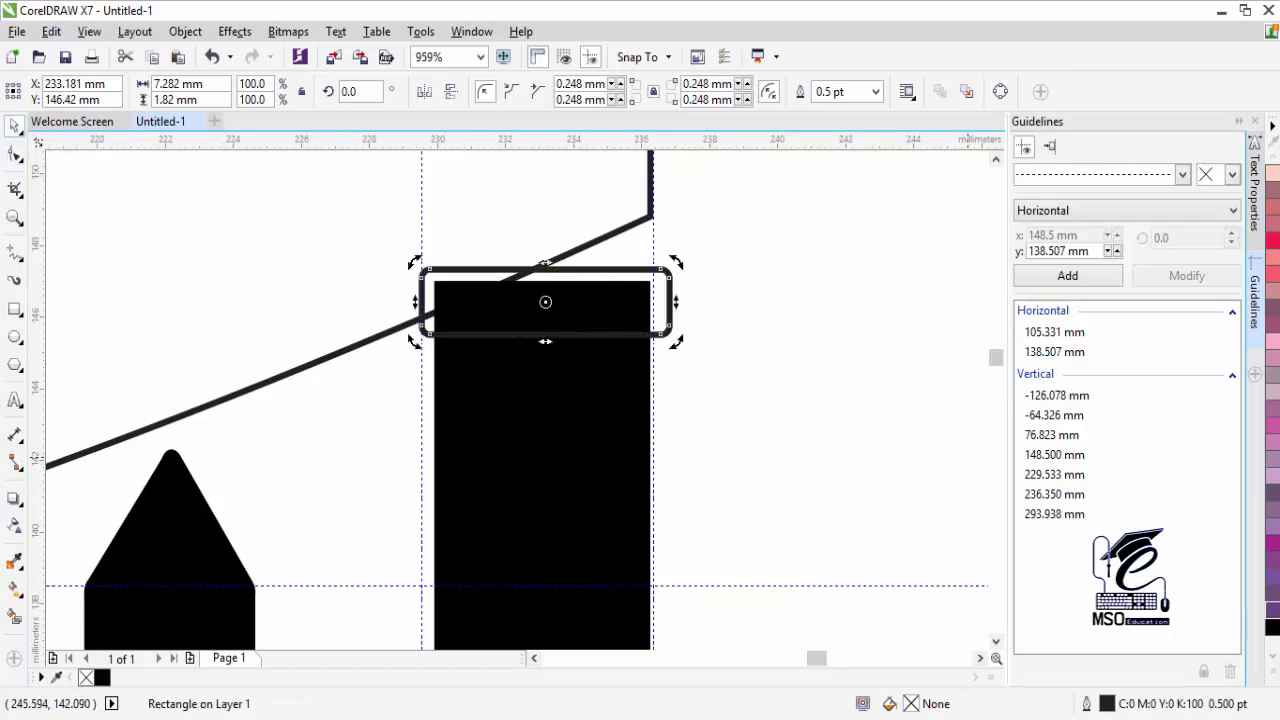
pyautogui.click(1273, 627)
pyautogui.click(716, 335)
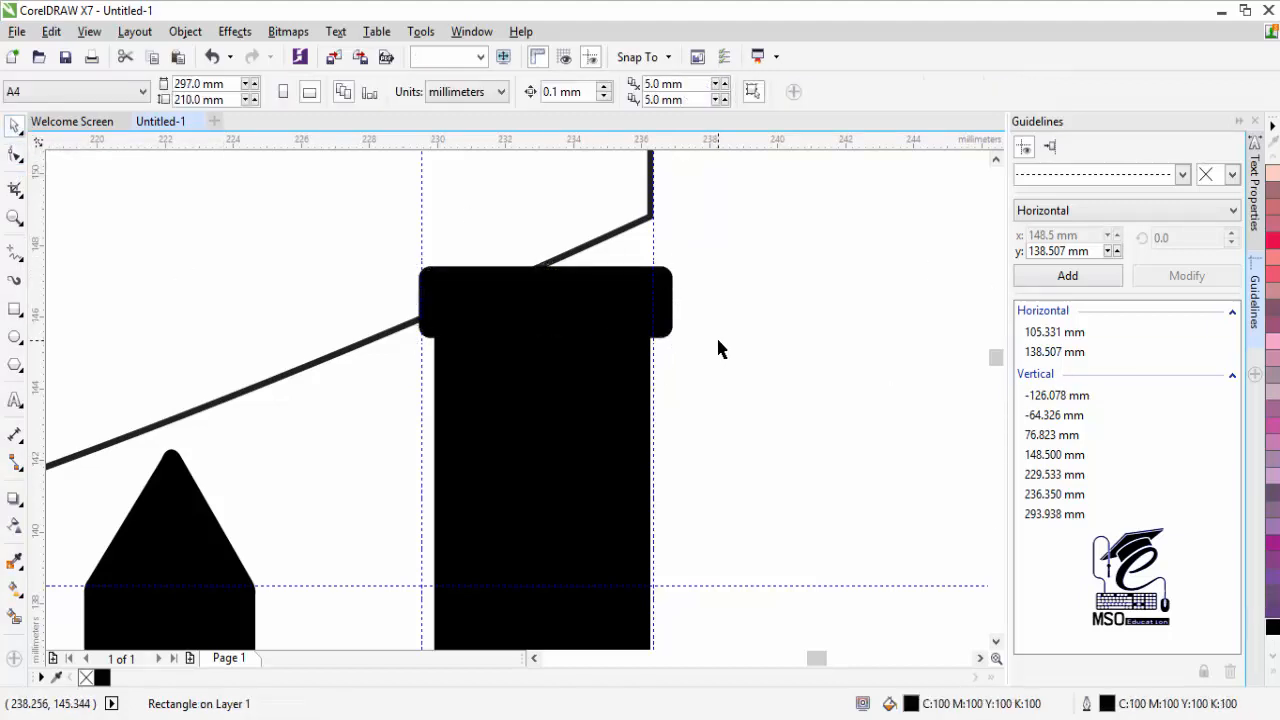
pyautogui.click(669, 287)
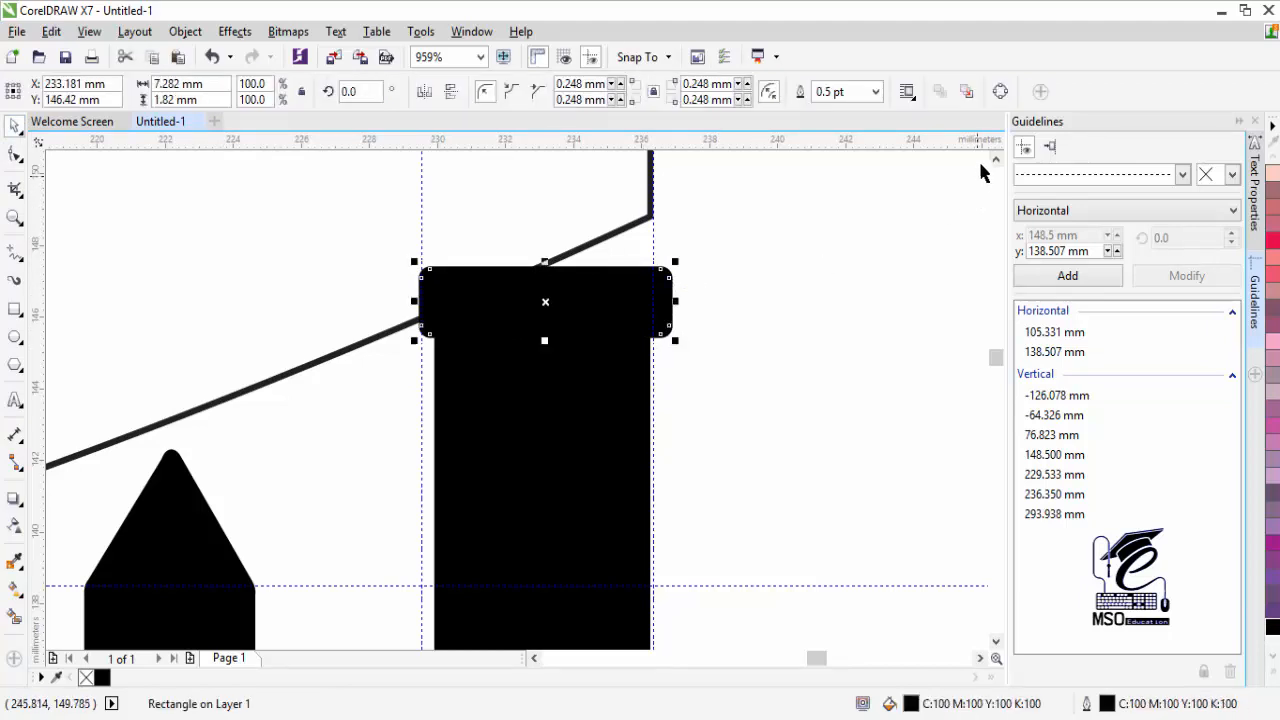
# Stretch the thick bar upward past its cap to about 93 mm high and place a horizontal guideline at 148.599 mm across it.
pyautogui.scroll(4, 995, 160)
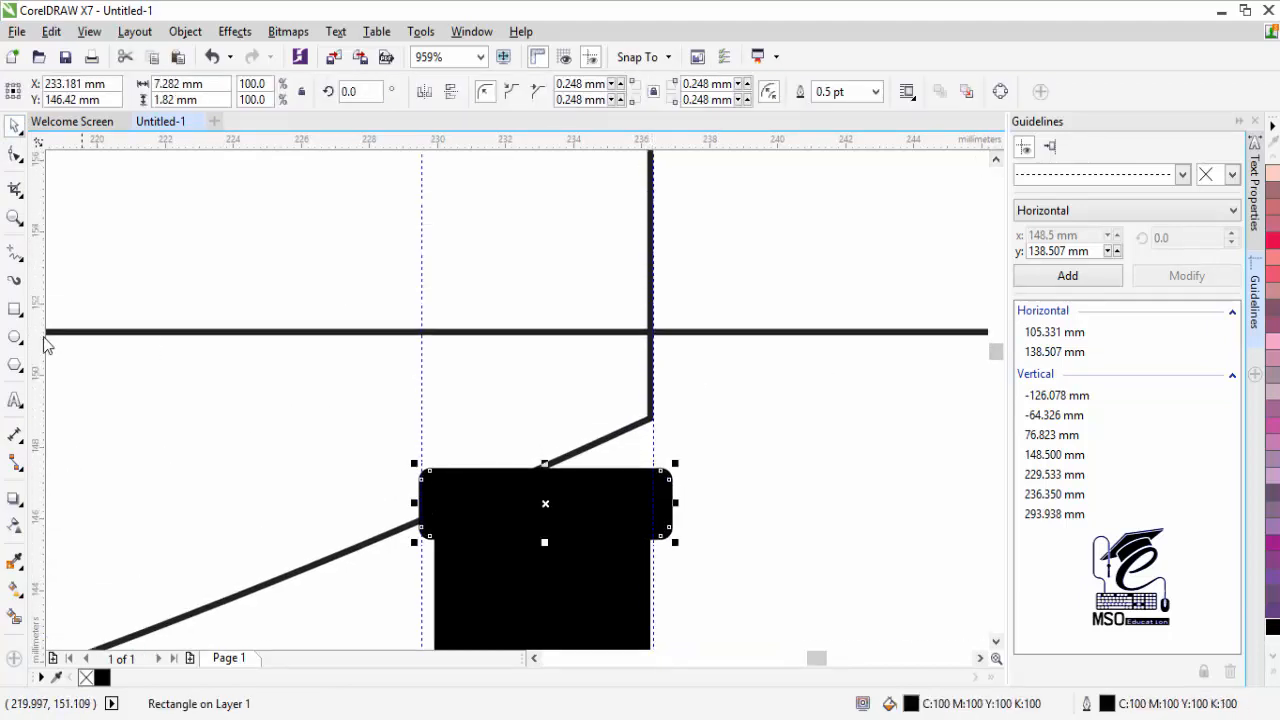
pyautogui.click(15, 313)
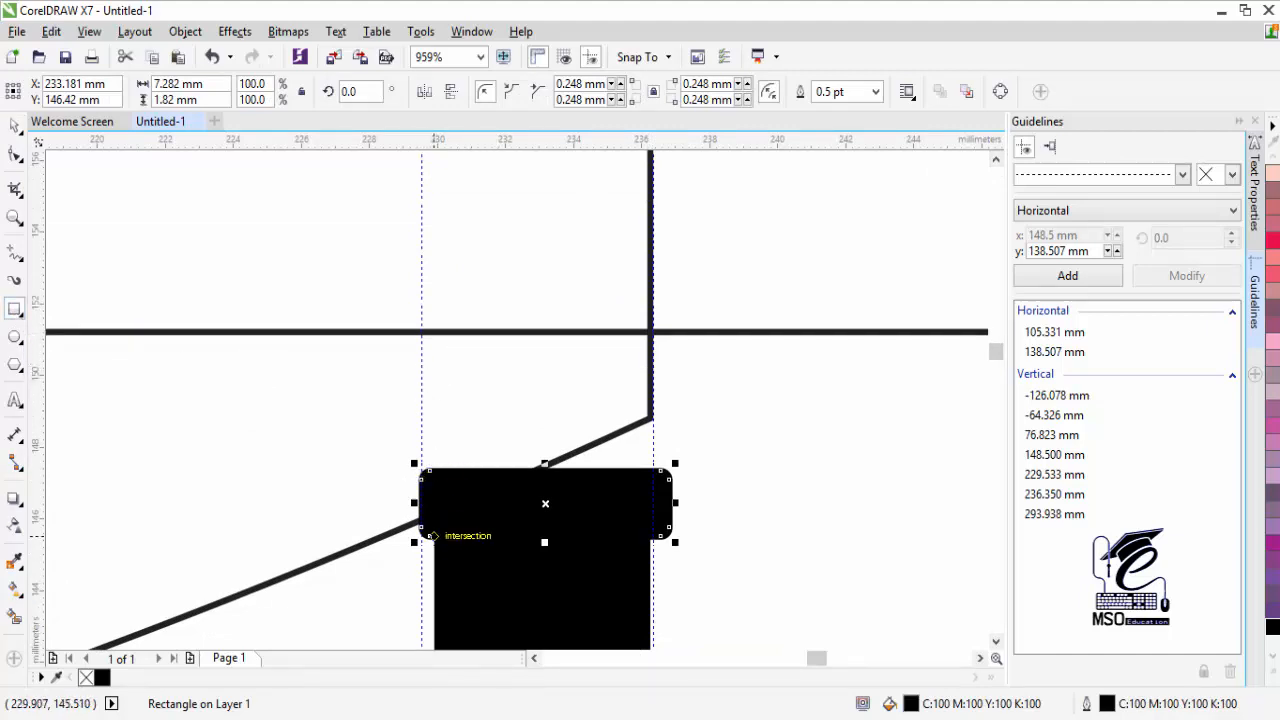
pyautogui.click(16, 127)
pyautogui.click(552, 529)
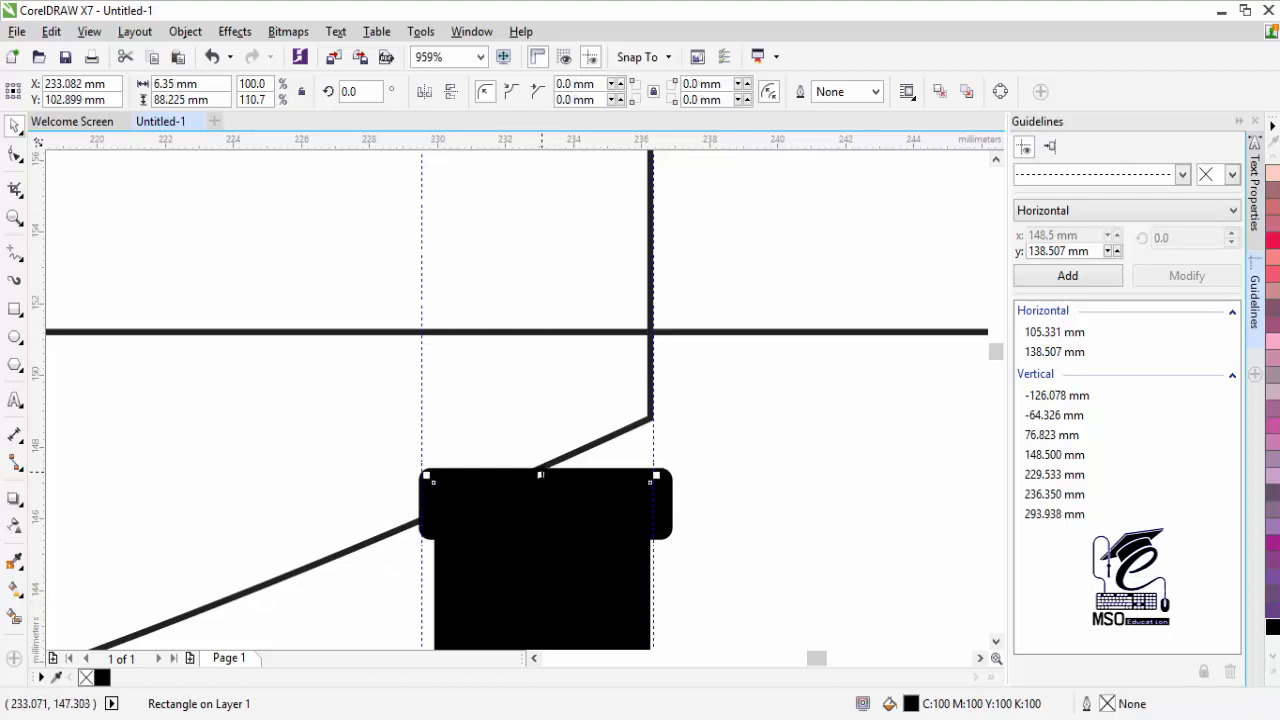
pyautogui.moveTo(540, 474); pyautogui.dragTo(535, 417)
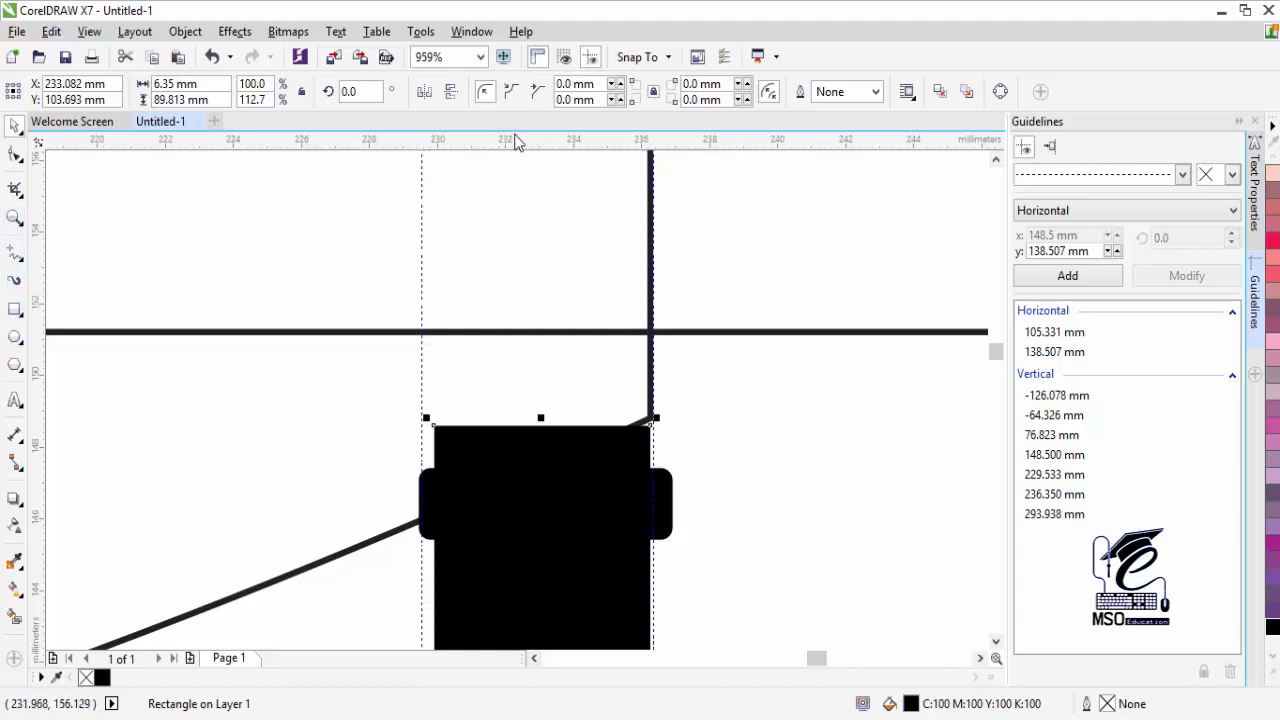
pyautogui.moveTo(535, 380); pyautogui.dragTo(543, 307)
pyautogui.click(534, 440)
# Convert the thick bar to curves and add nodes where the 148.599 mm guideline crosses both sides and midway along the top edge.
pyautogui.click(14, 154)
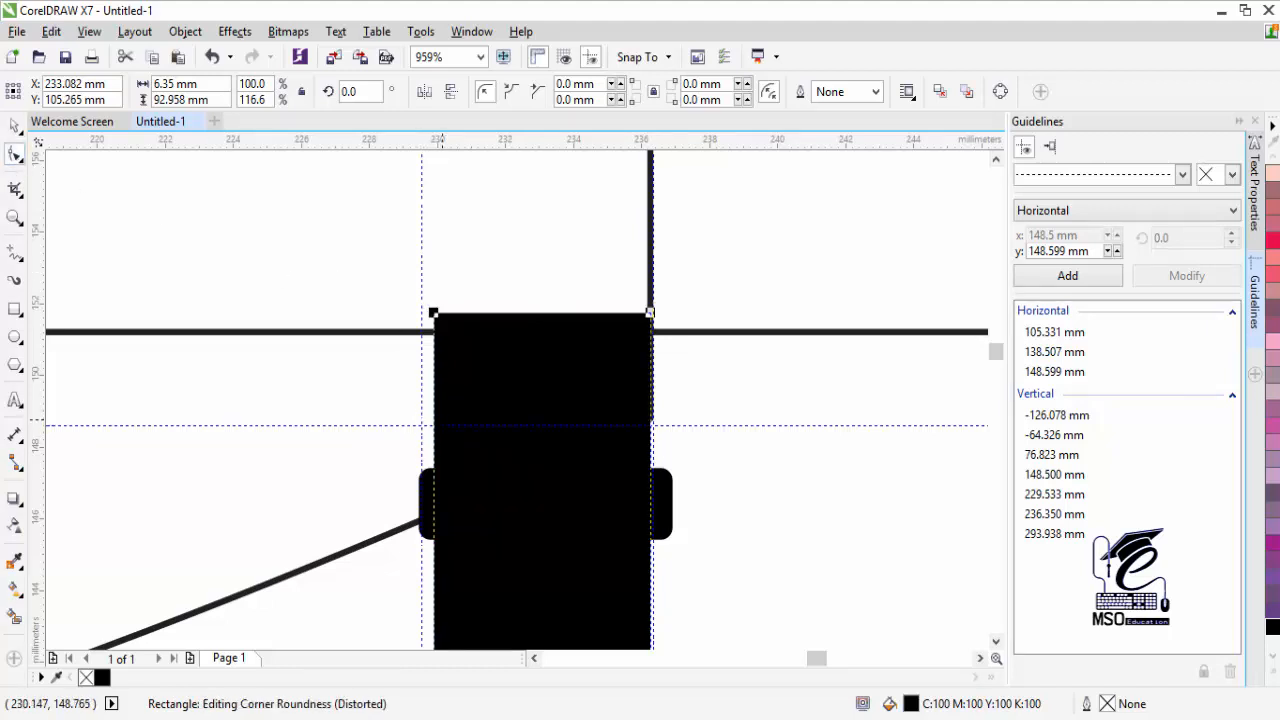
pyautogui.rightClick(452, 420)
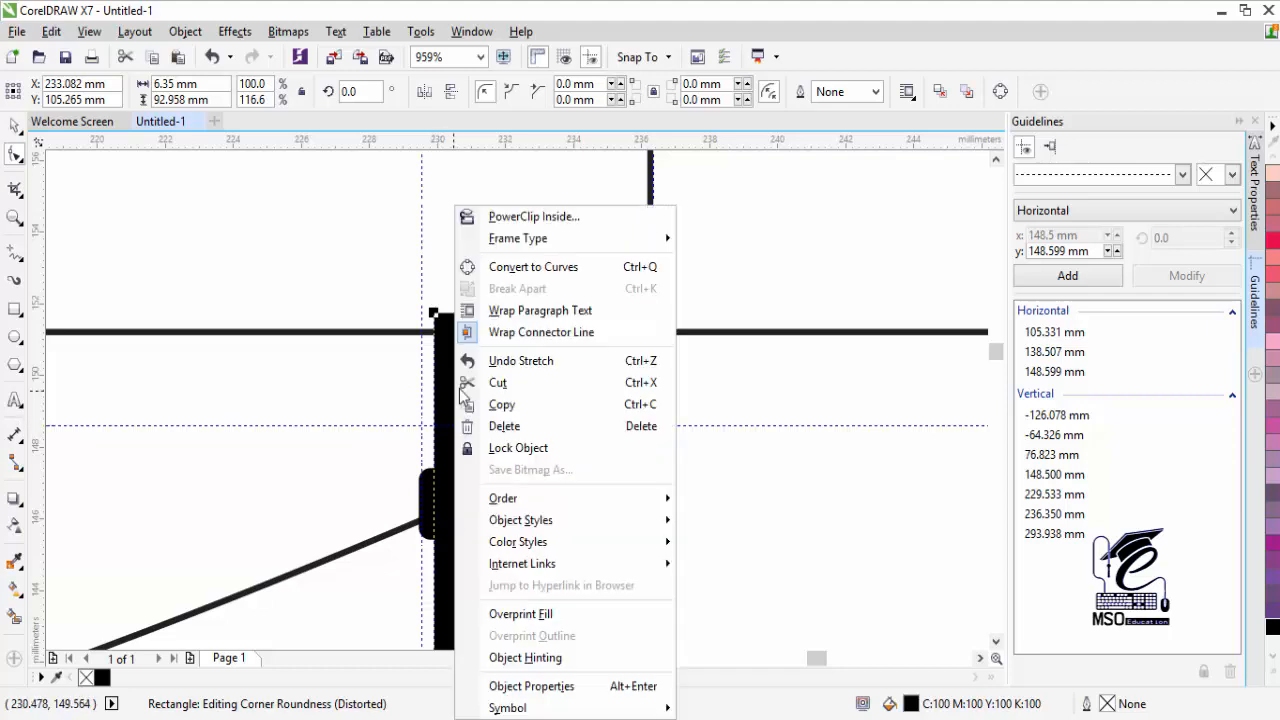
pyautogui.click(500, 265)
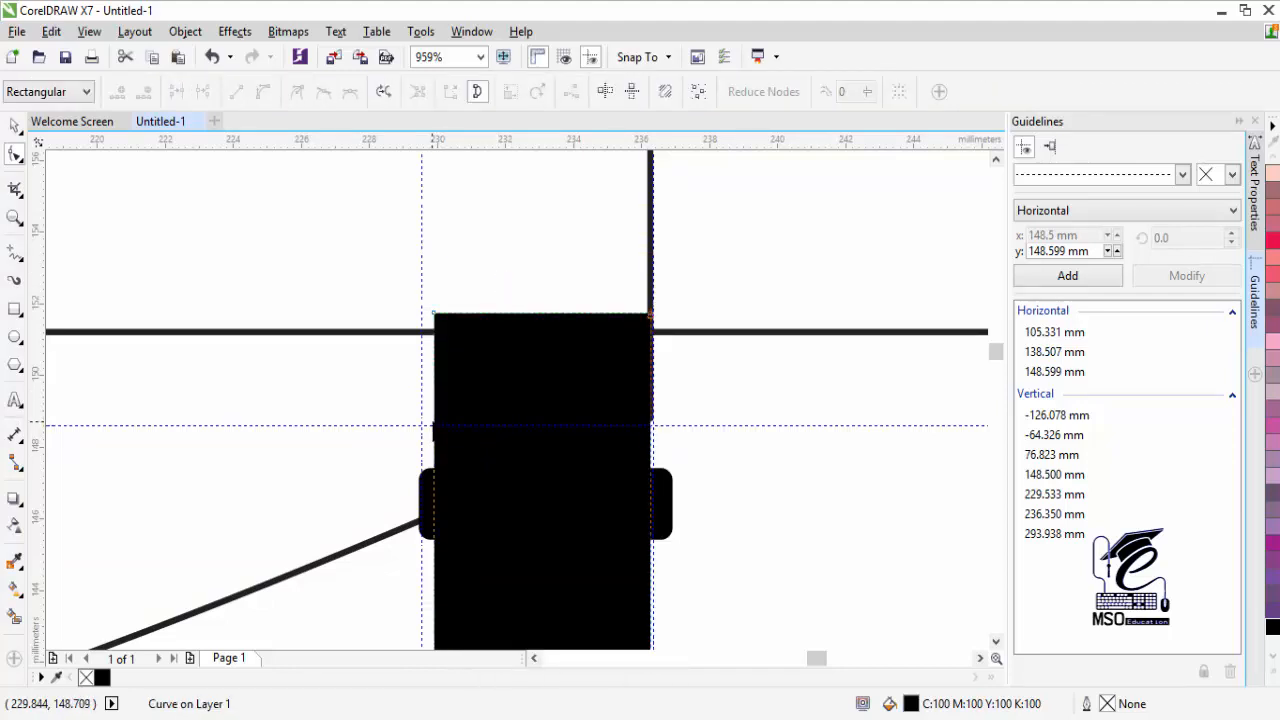
pyautogui.click(432, 421)
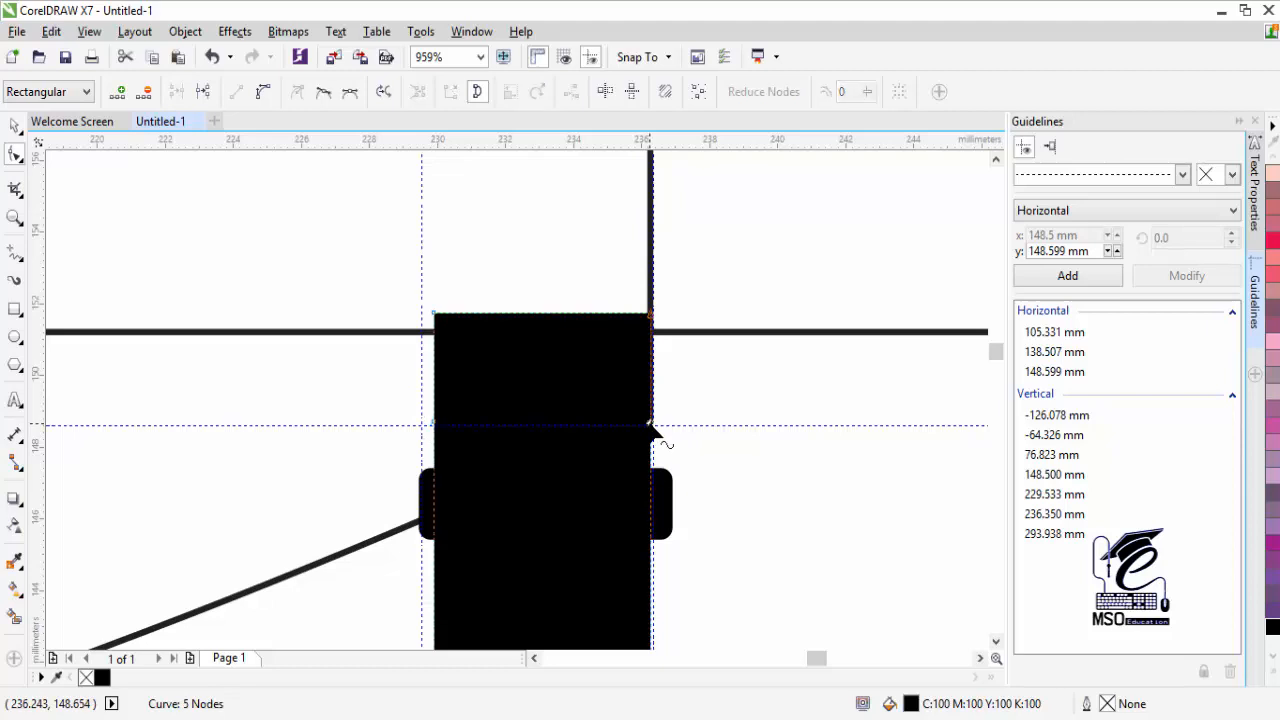
pyautogui.doubleClick(650, 424)
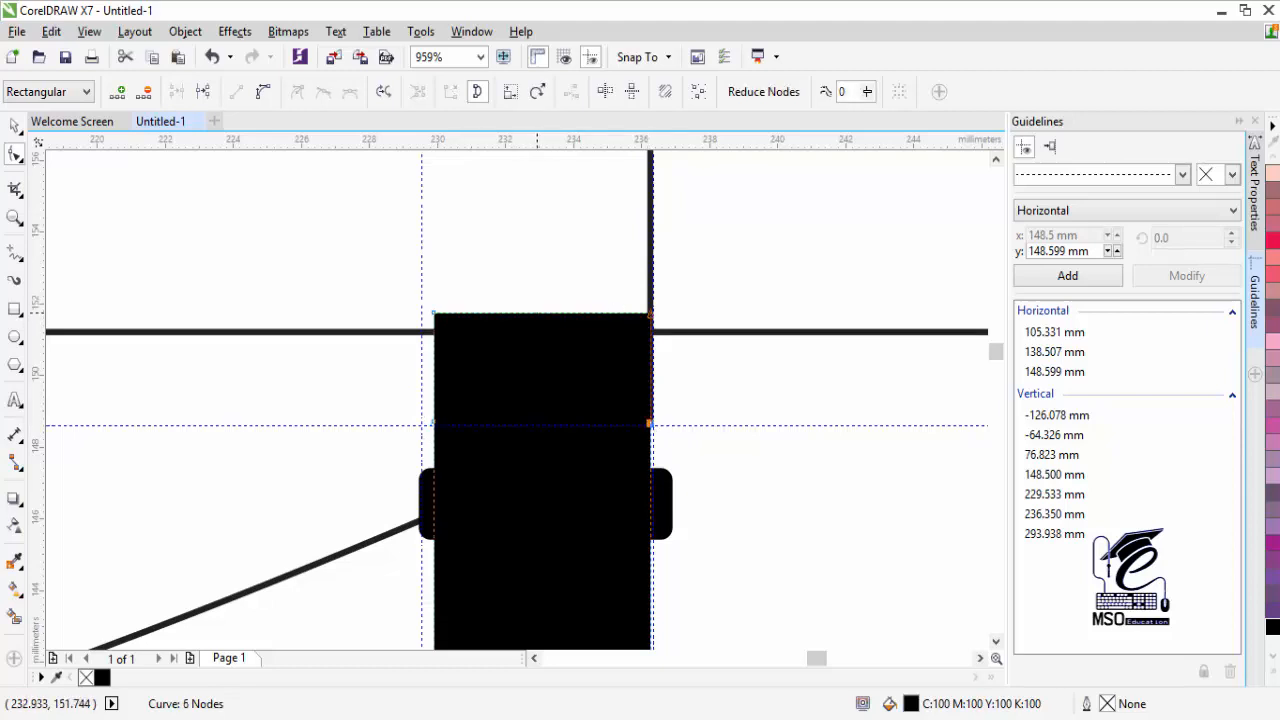
pyautogui.doubleClick(536, 313)
# Delete the thick bar's two top corner nodes to form a pointed top.
pyautogui.click(432, 313)
pyautogui.click(145, 91)
pyautogui.click(649, 314)
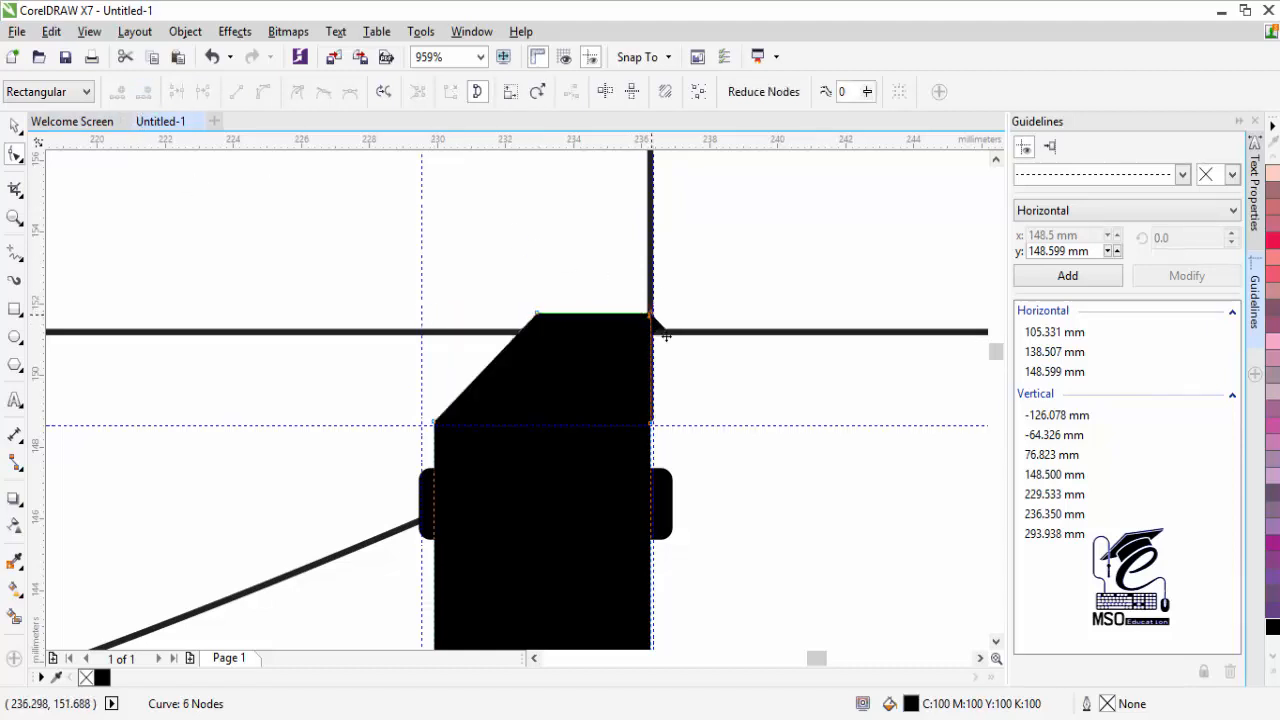
pyautogui.click(145, 91)
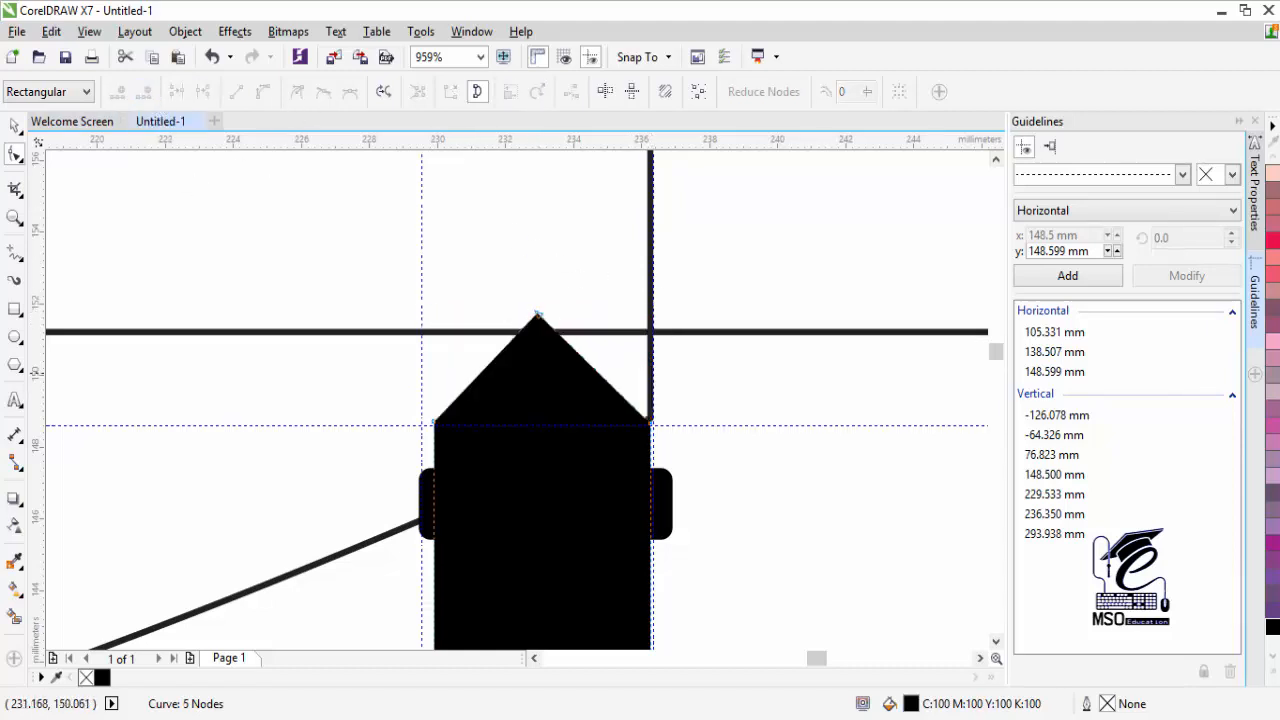
# Convert the thick post's two slanted tip edges to curves and bow them outward into a rounded dome with a raised peak.
pyautogui.doubleClick(483, 369)
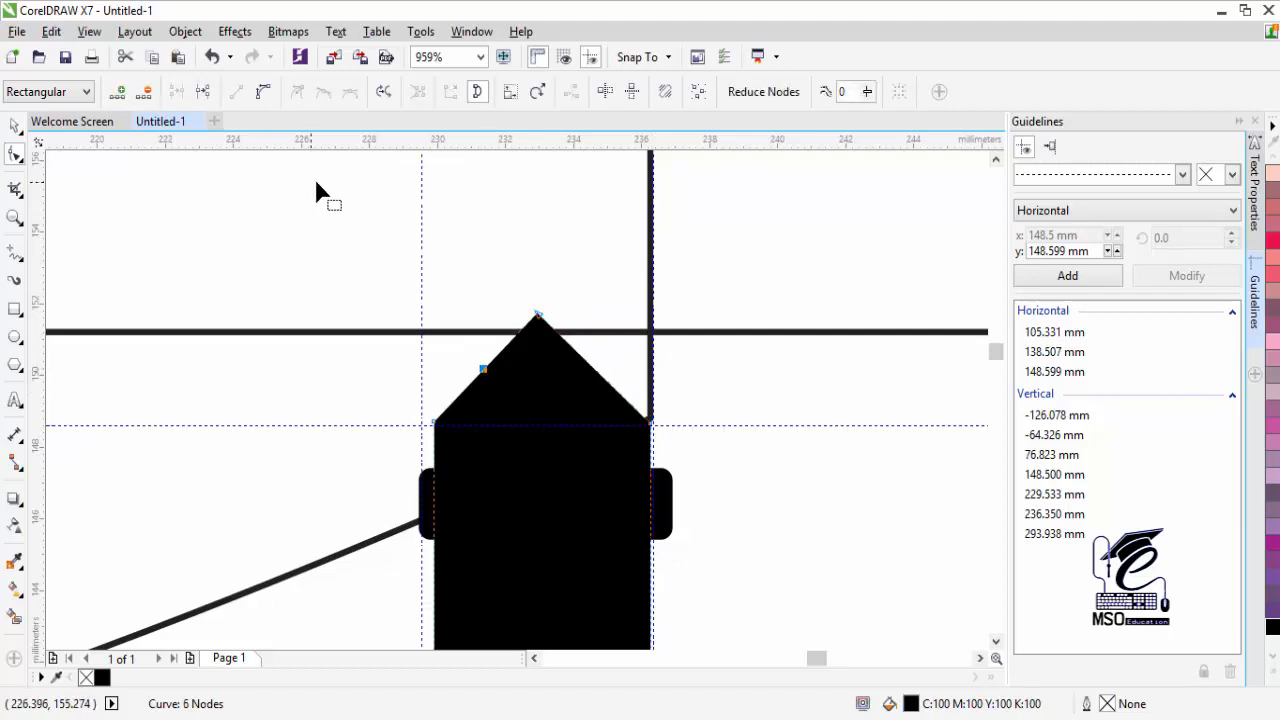
pyautogui.press('Delete')
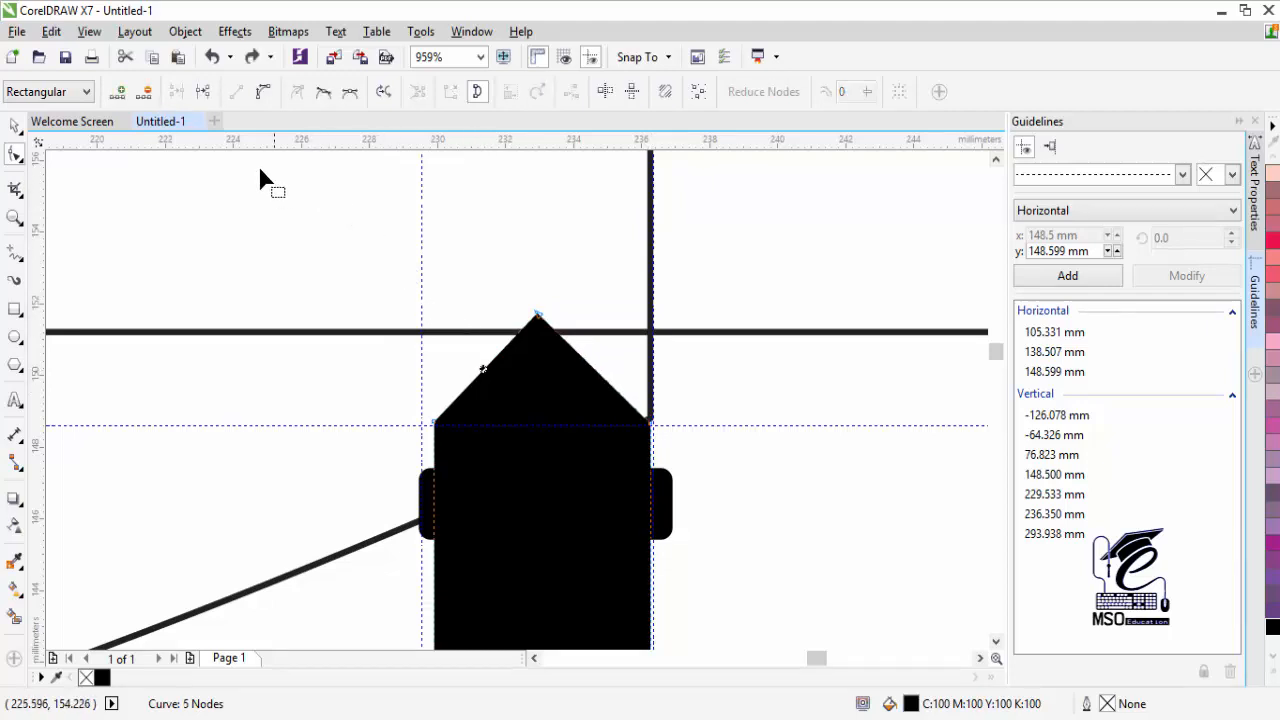
pyautogui.click(478, 372)
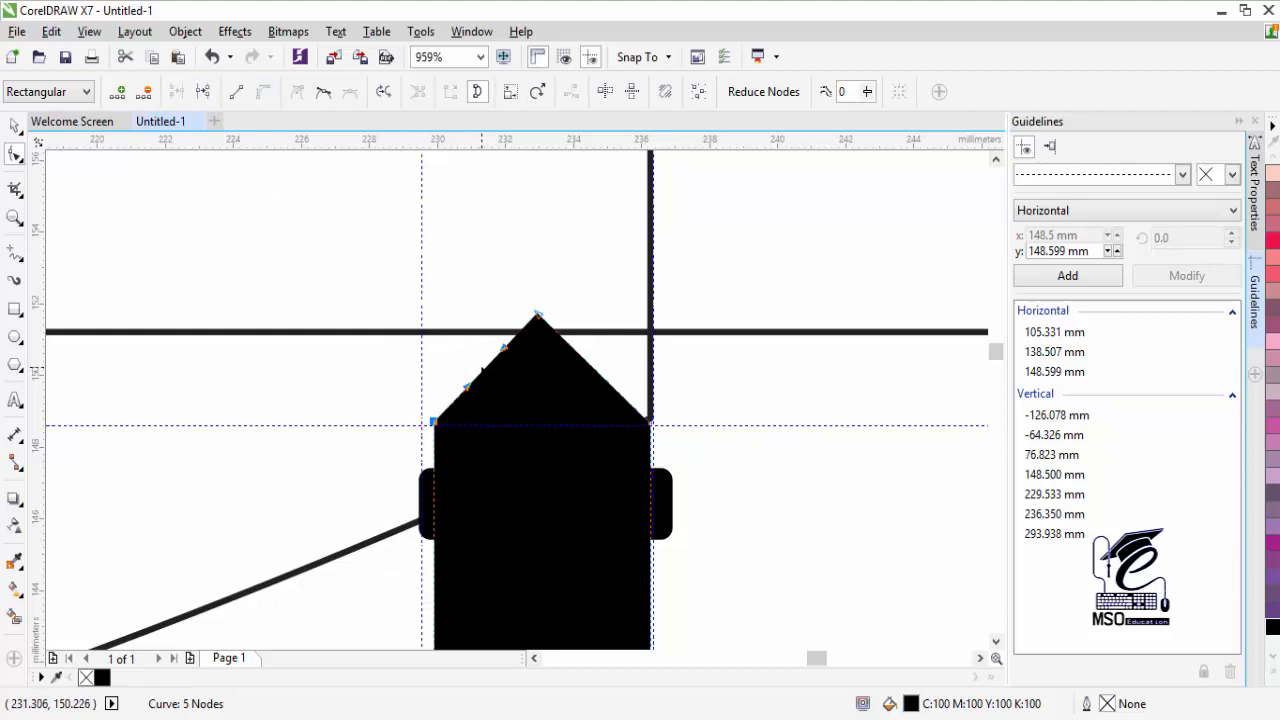
pyautogui.click(457, 363)
pyautogui.click(539, 312)
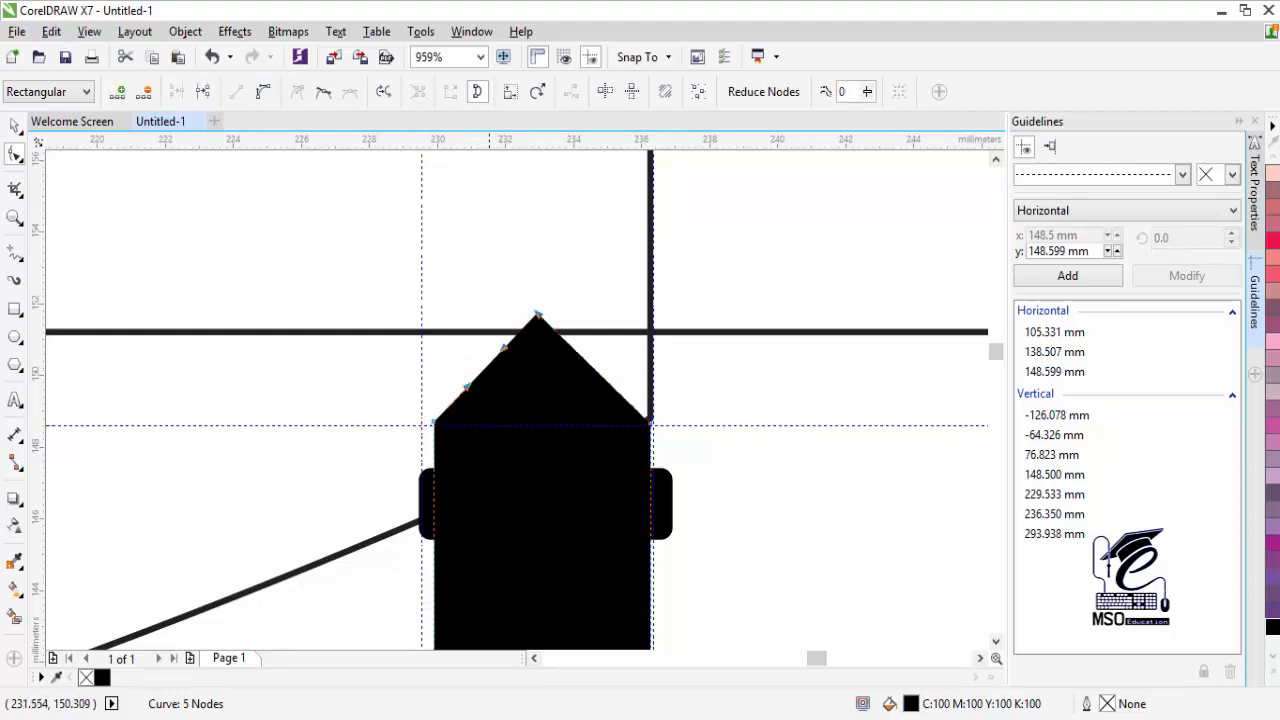
pyautogui.moveTo(486, 367); pyautogui.dragTo(446, 360)
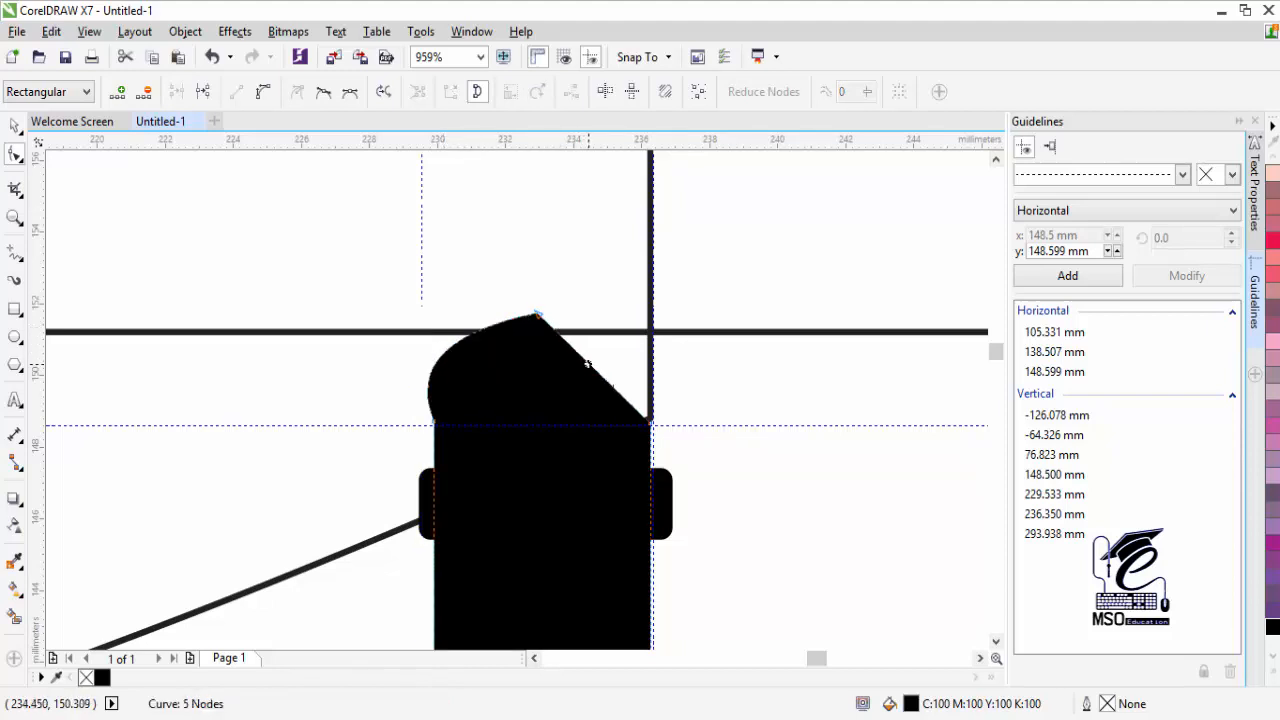
pyautogui.click(263, 92)
pyautogui.moveTo(590, 364); pyautogui.dragTo(543, 286)
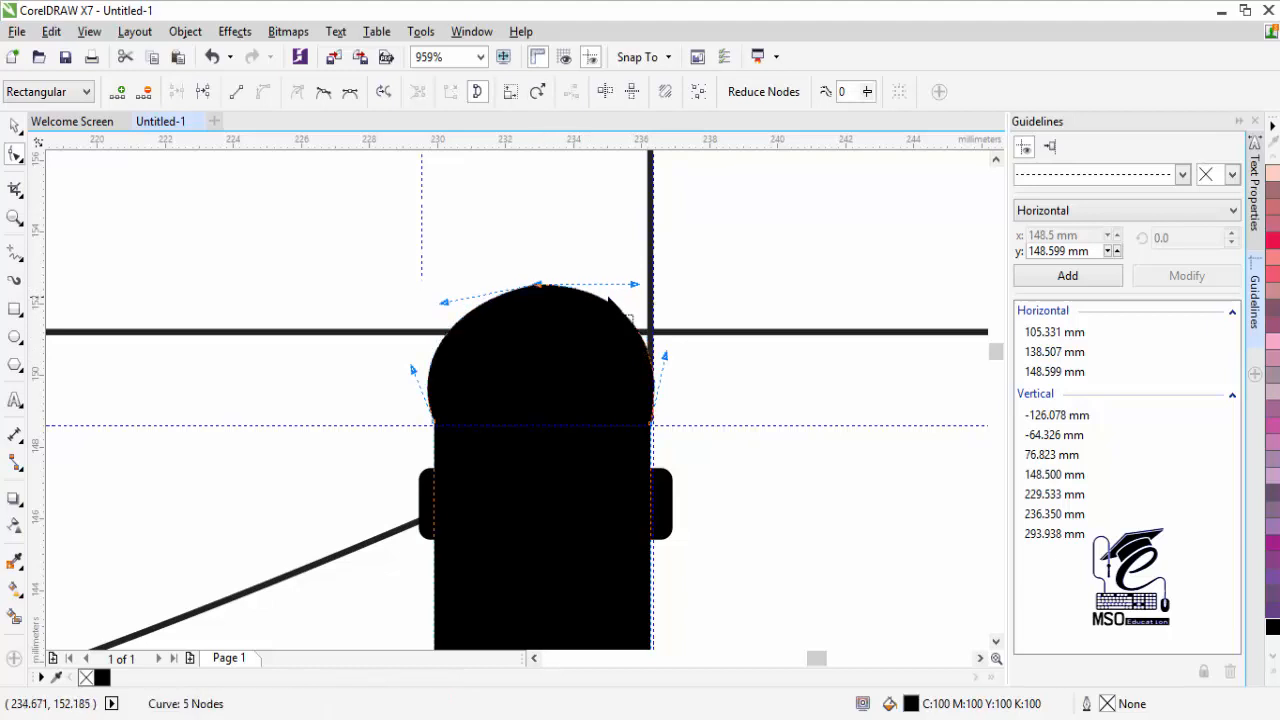
# Adjust the curve handles at the dome's peak to form a point and bulge its right base outward.
pyautogui.moveTo(632, 286); pyautogui.dragTo(618, 319)
pyautogui.moveTo(443, 301); pyautogui.dragTo(485, 315)
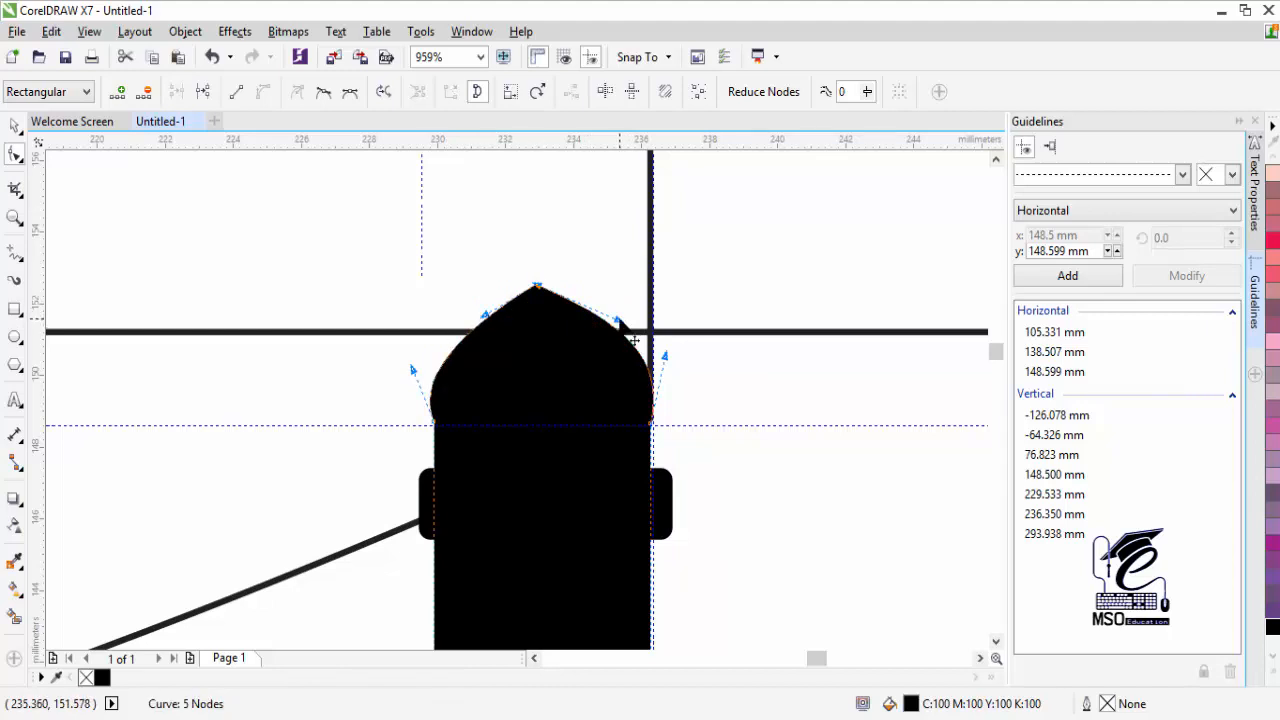
pyautogui.moveTo(619, 316); pyautogui.dragTo(618, 314)
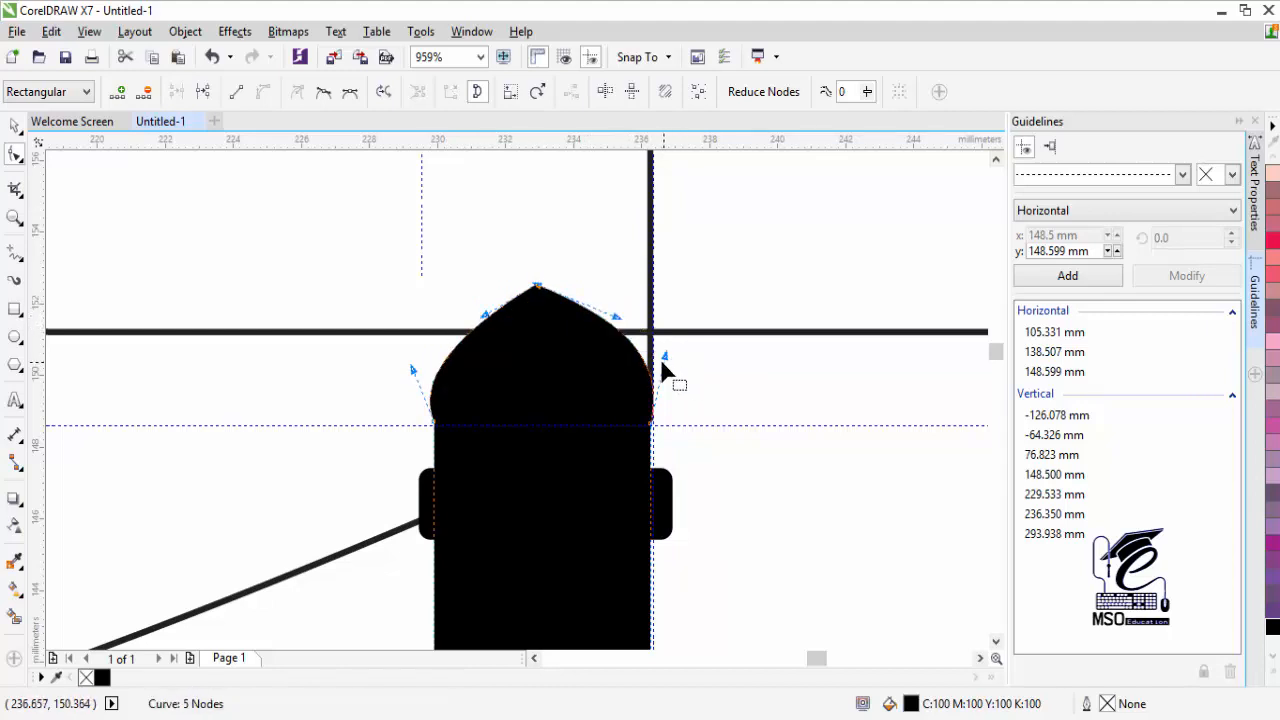
pyautogui.click(665, 356)
pyautogui.moveTo(666, 357); pyautogui.dragTo(692, 370)
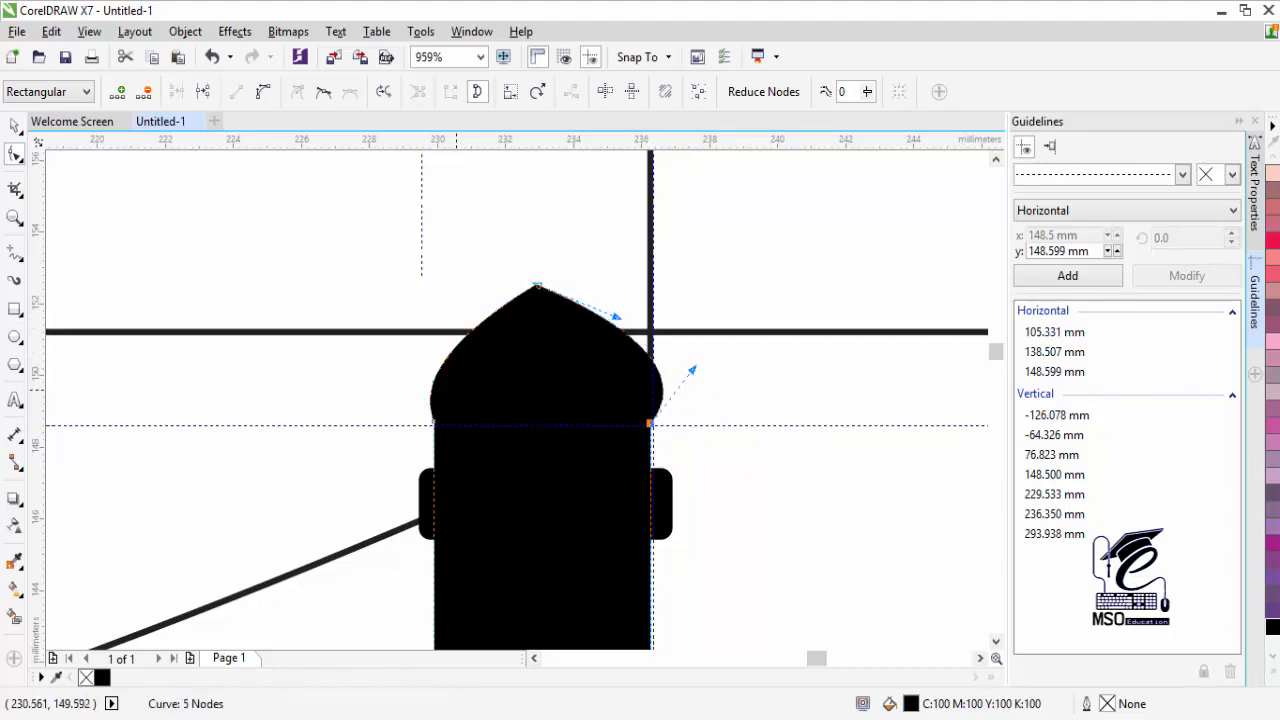
# Bulge the dome's left base outward to match, raise the peak, and refine both peak handles for a symmetrical onion-shaped tip.
pyautogui.click(434, 421)
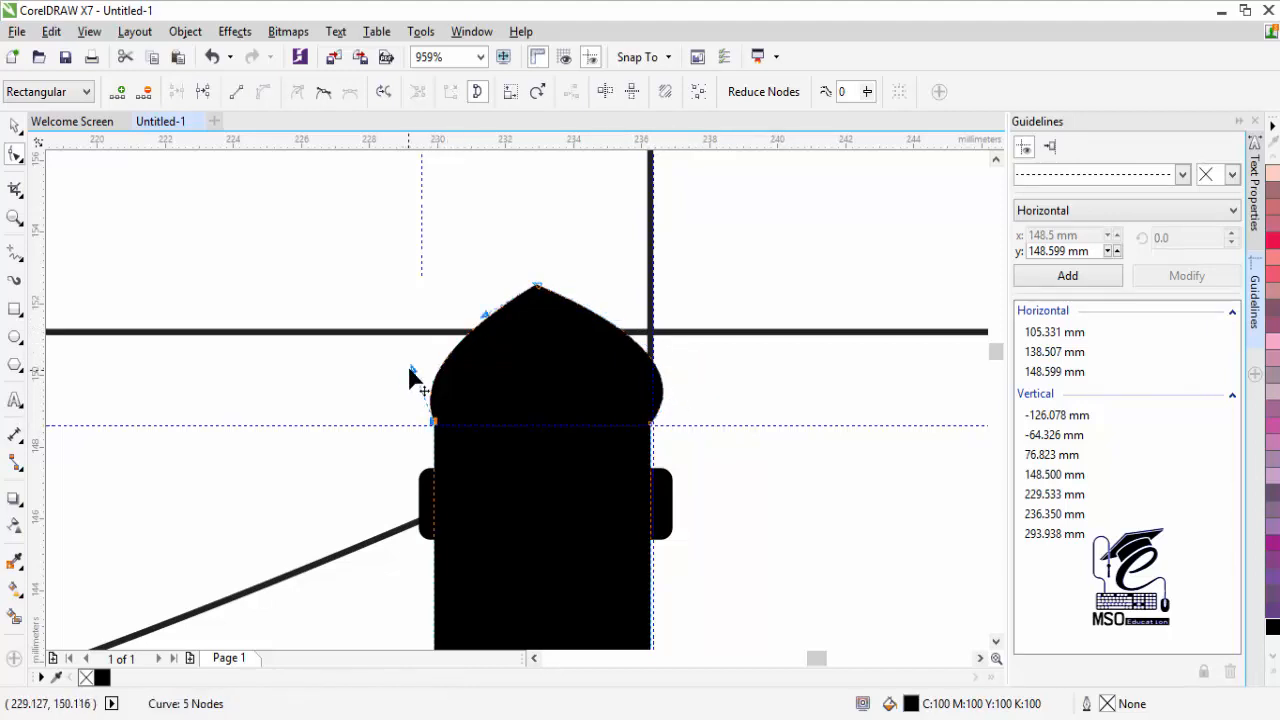
pyautogui.moveTo(411, 369); pyautogui.dragTo(380, 378)
pyautogui.moveTo(484, 310); pyautogui.dragTo(474, 312)
pyautogui.moveTo(535, 283); pyautogui.dragTo(535, 266)
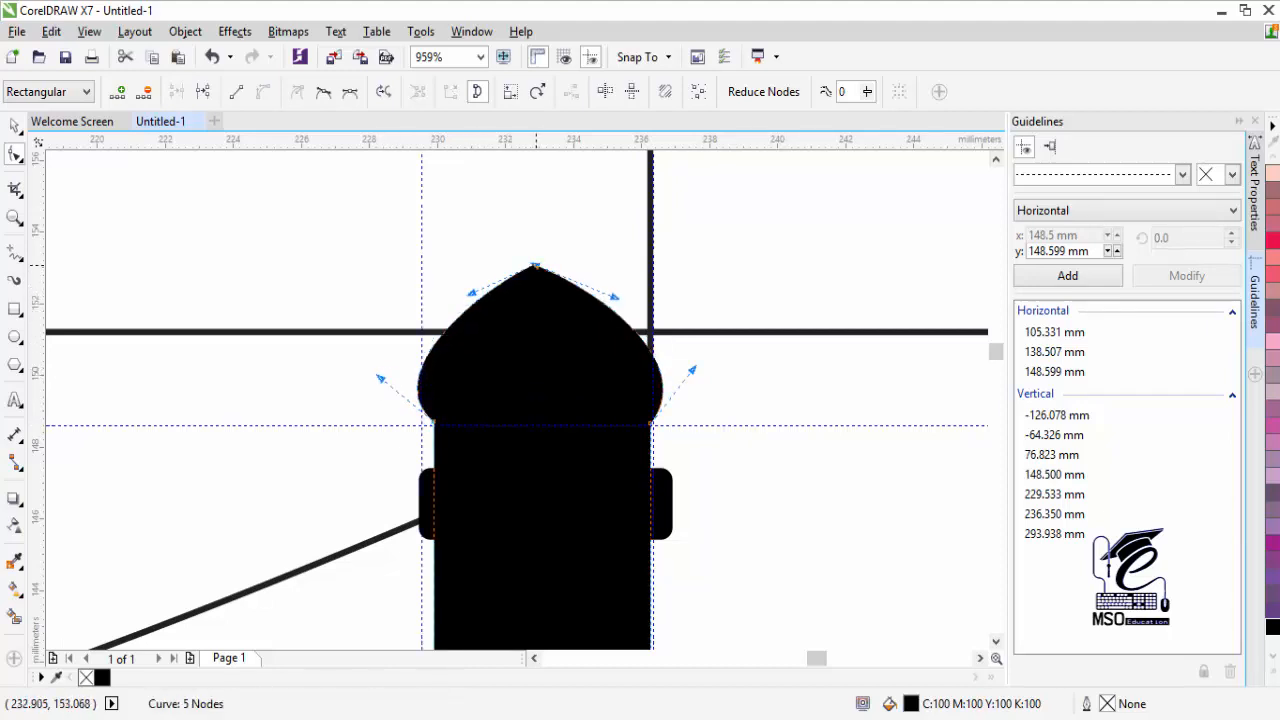
pyautogui.moveTo(473, 298); pyautogui.dragTo(479, 304)
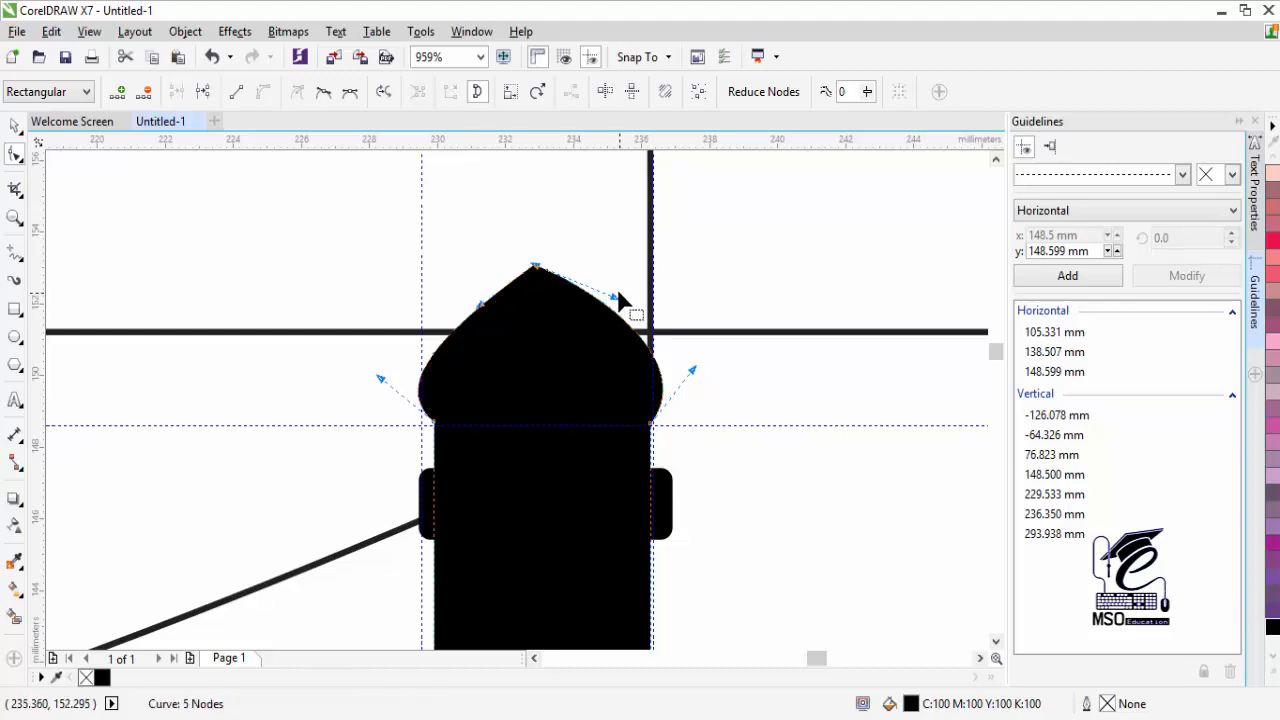
pyautogui.moveTo(615, 298); pyautogui.dragTo(607, 324)
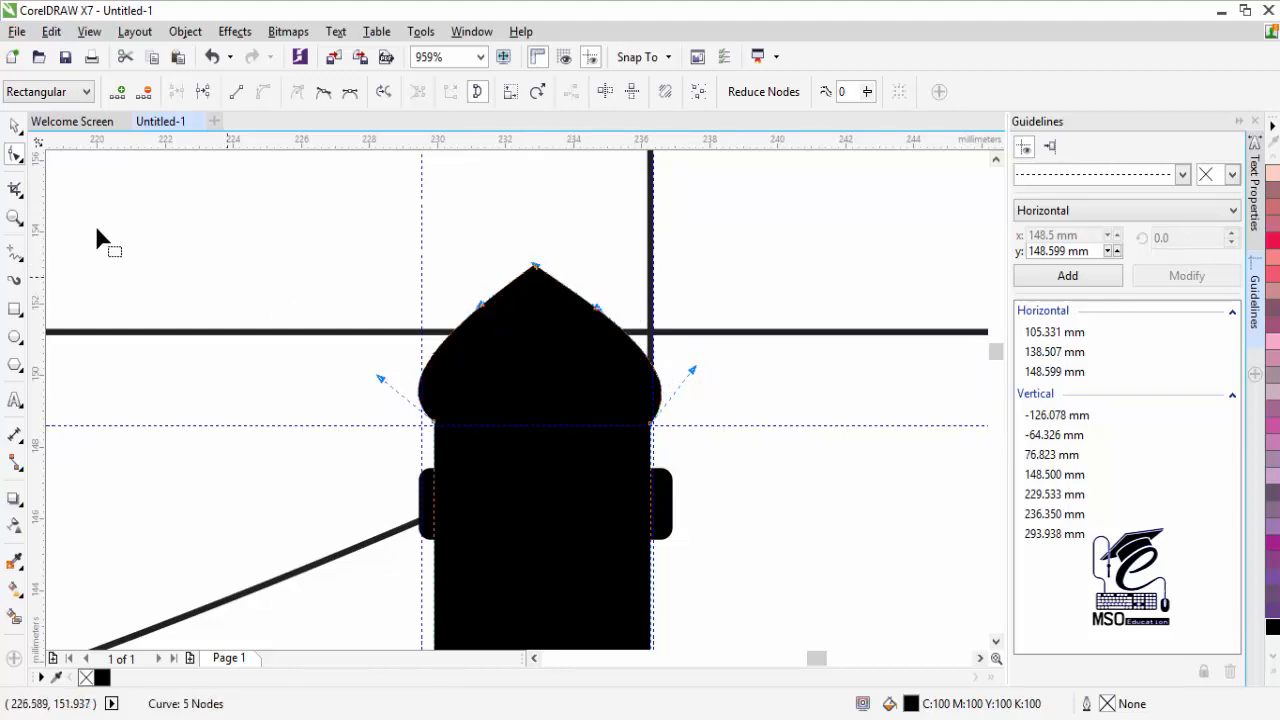
pyautogui.press('space')
# Group the thick post with its rounded cap and place a copy of the group at the left end of the arch.
pyautogui.click(680, 540)
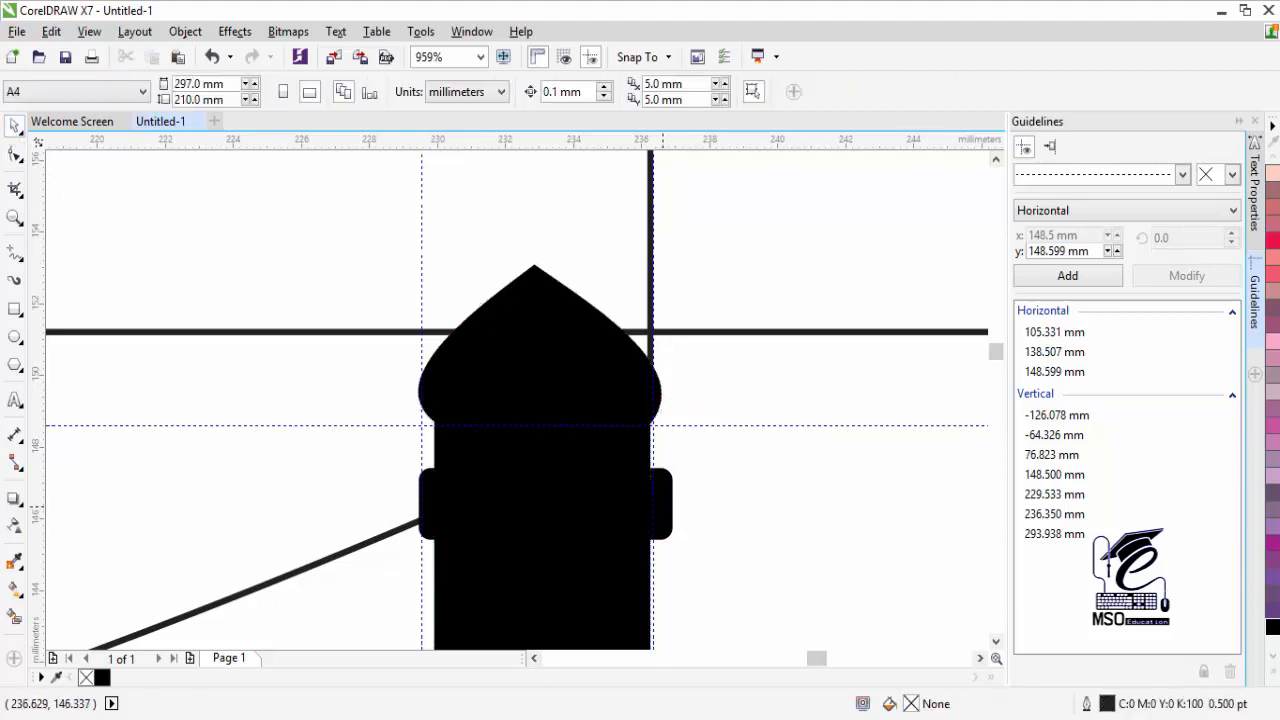
pyautogui.click(662, 503)
pyautogui.click(606, 437)
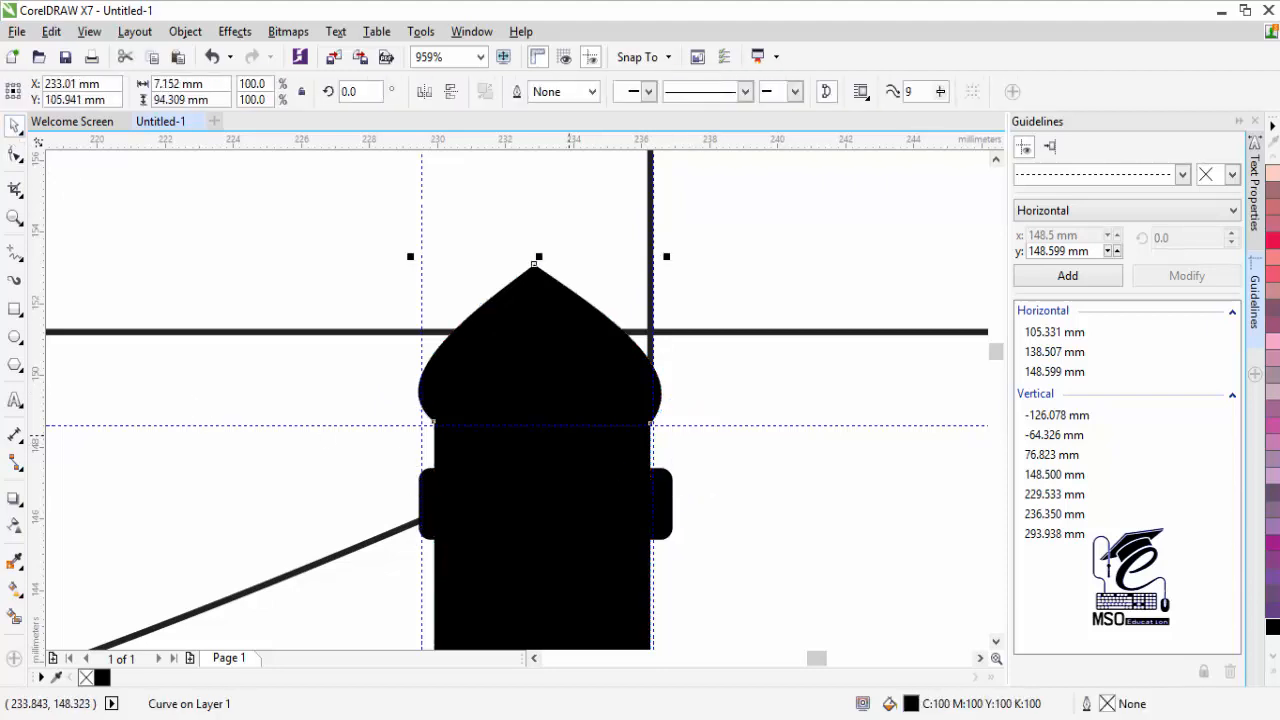
pyautogui.press('z')
pyautogui.rightClick(594, 478)
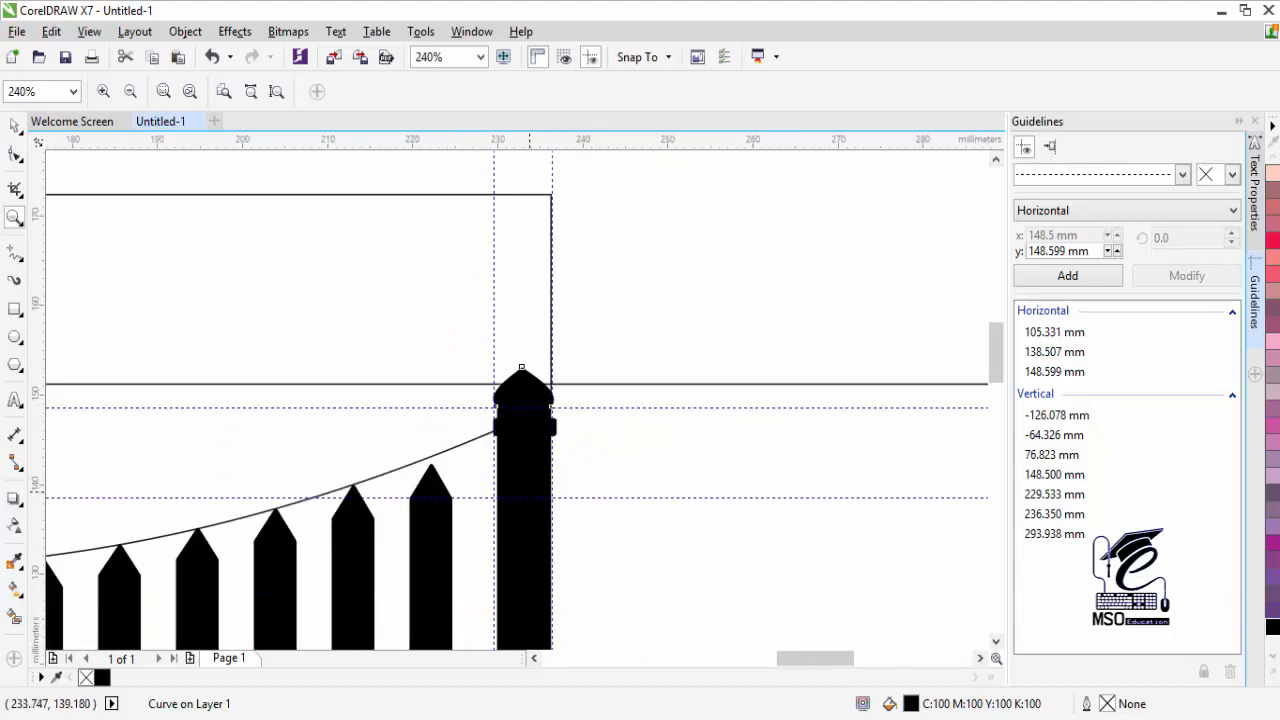
pyautogui.rightClick(542, 430)
pyautogui.click(14, 126)
pyautogui.click(671, 488)
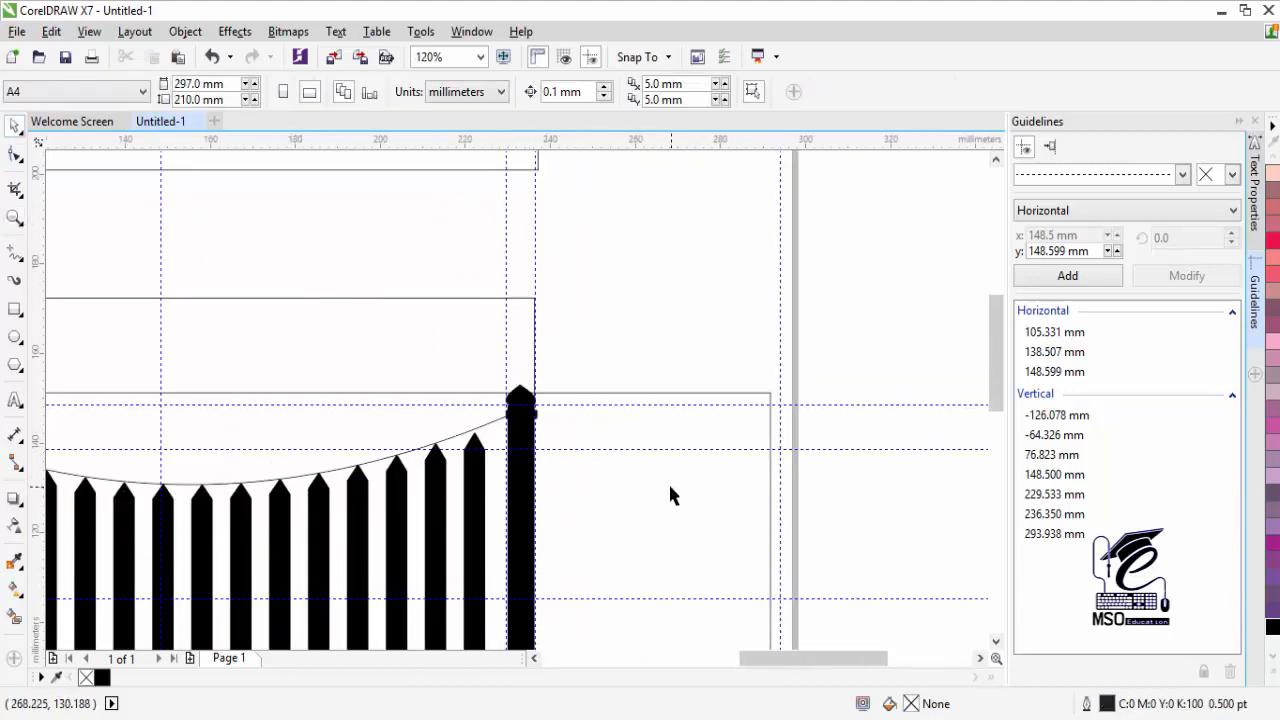
pyautogui.click(458, 437)
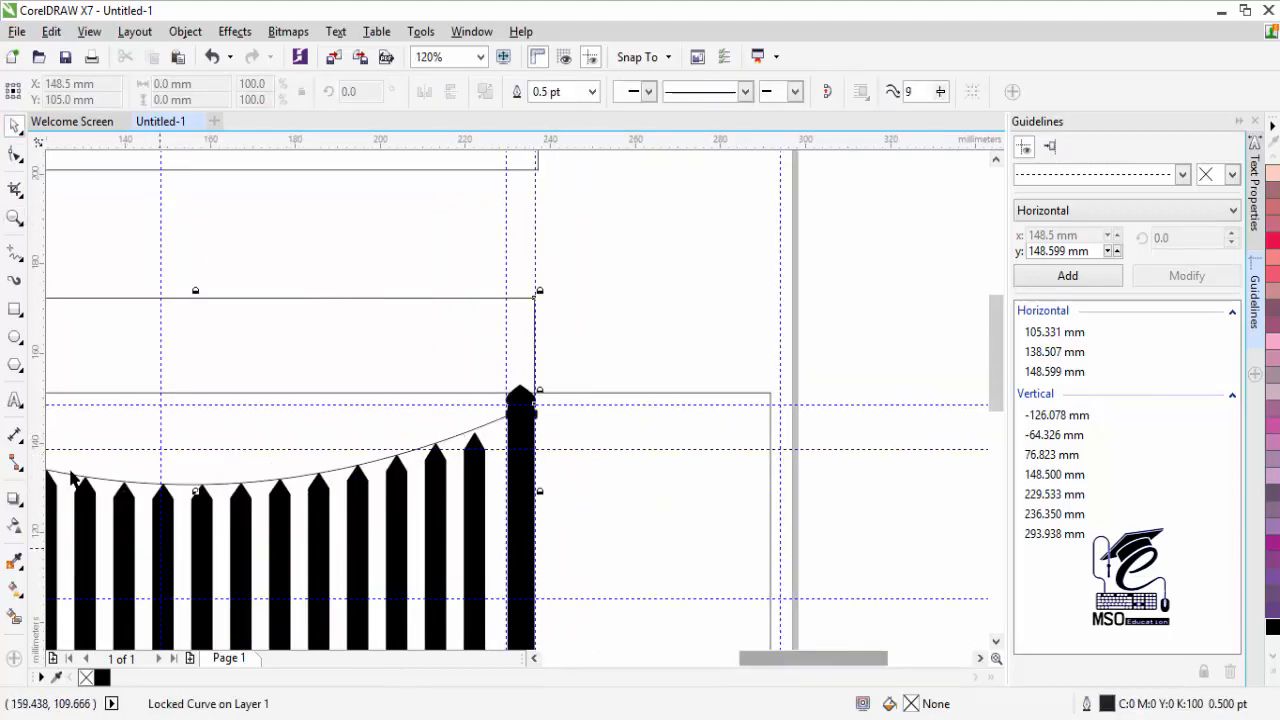
pyautogui.click(15, 217)
pyautogui.rightClick(465, 598)
pyautogui.click(14, 126)
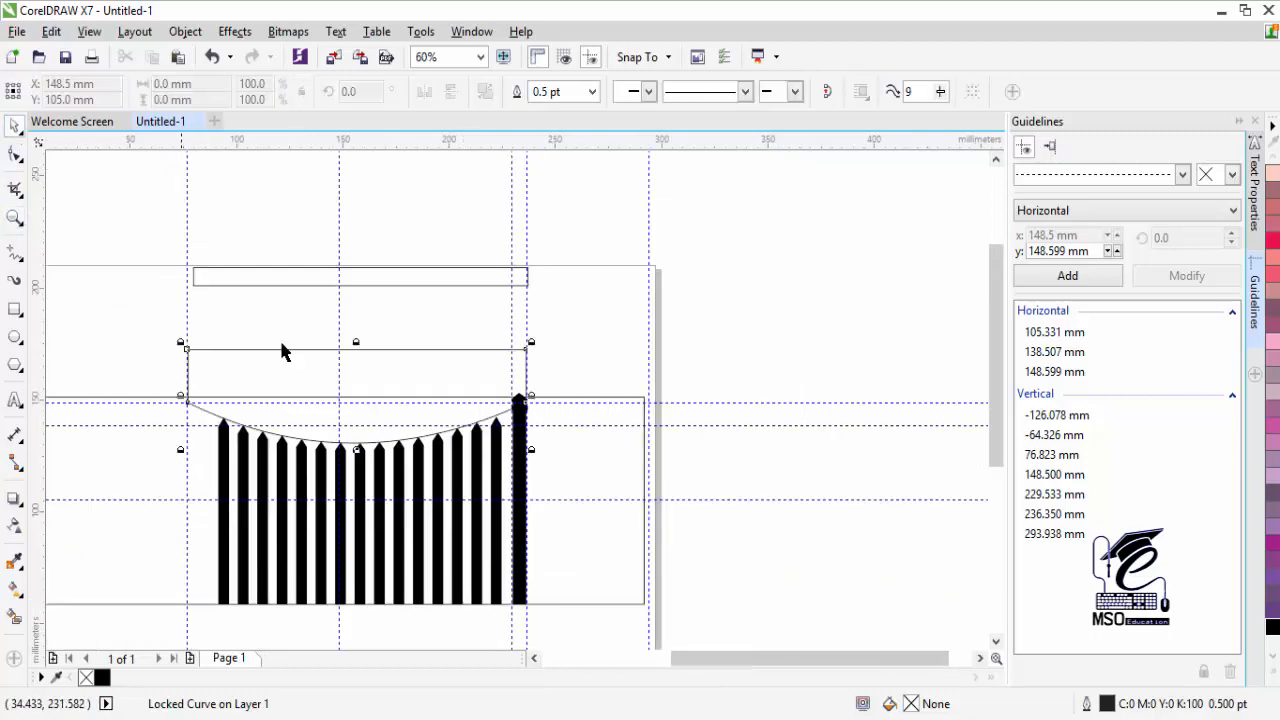
pyautogui.moveTo(607, 350); pyautogui.dragTo(503, 628)
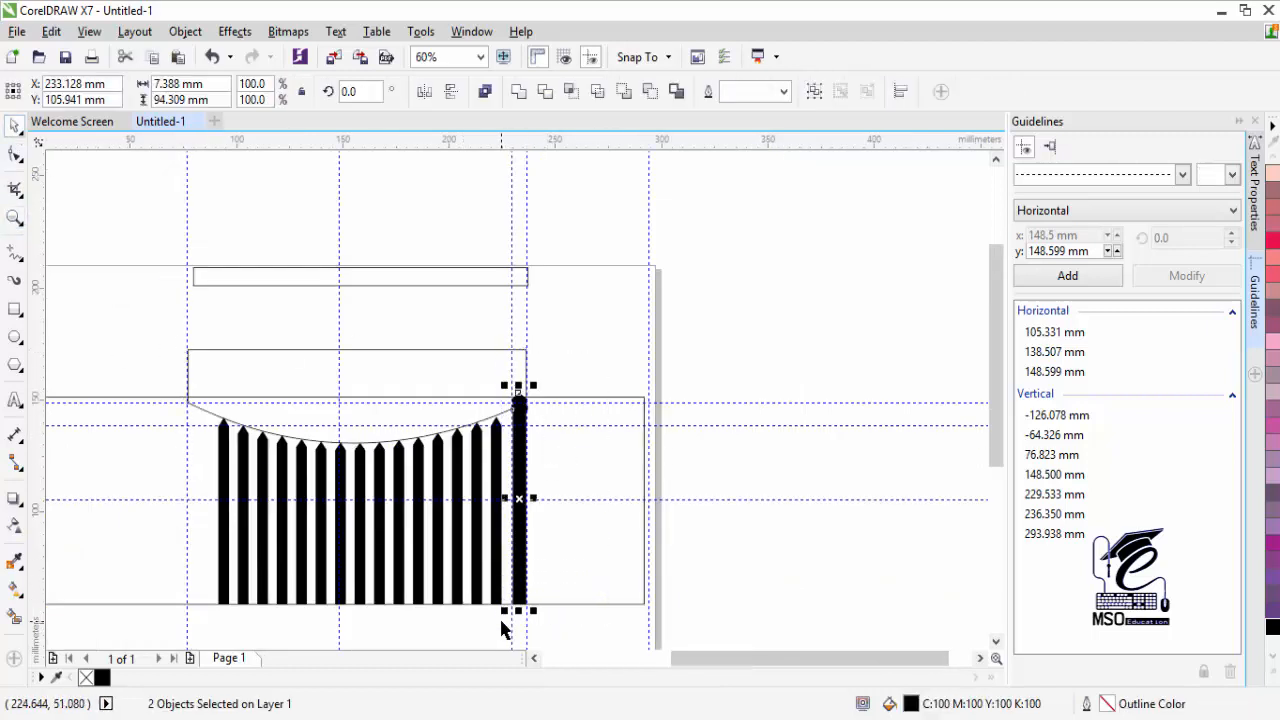
pyautogui.hotkey('ctrl', 'g')
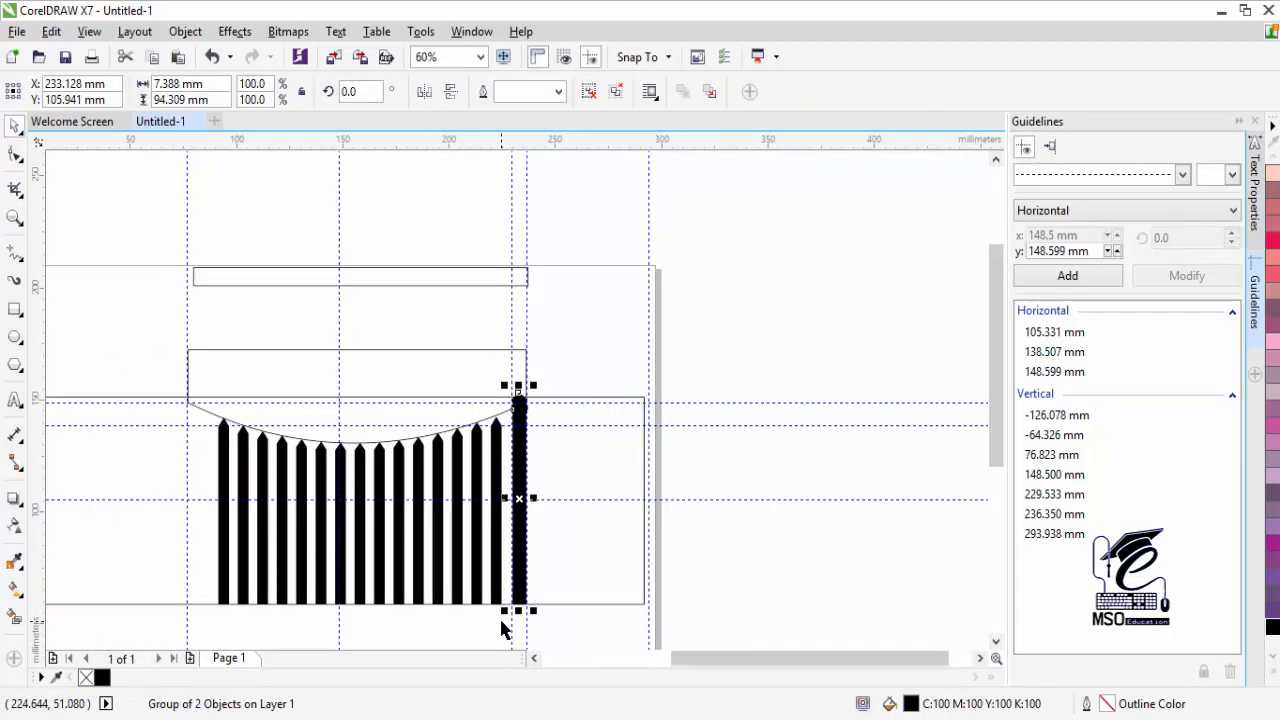
pyautogui.moveTo(519, 498); pyautogui.dragTo(206, 511)
# Select all fifteen thin bars between the posts and shift them slightly left toward the left post.
pyautogui.click(226, 488)
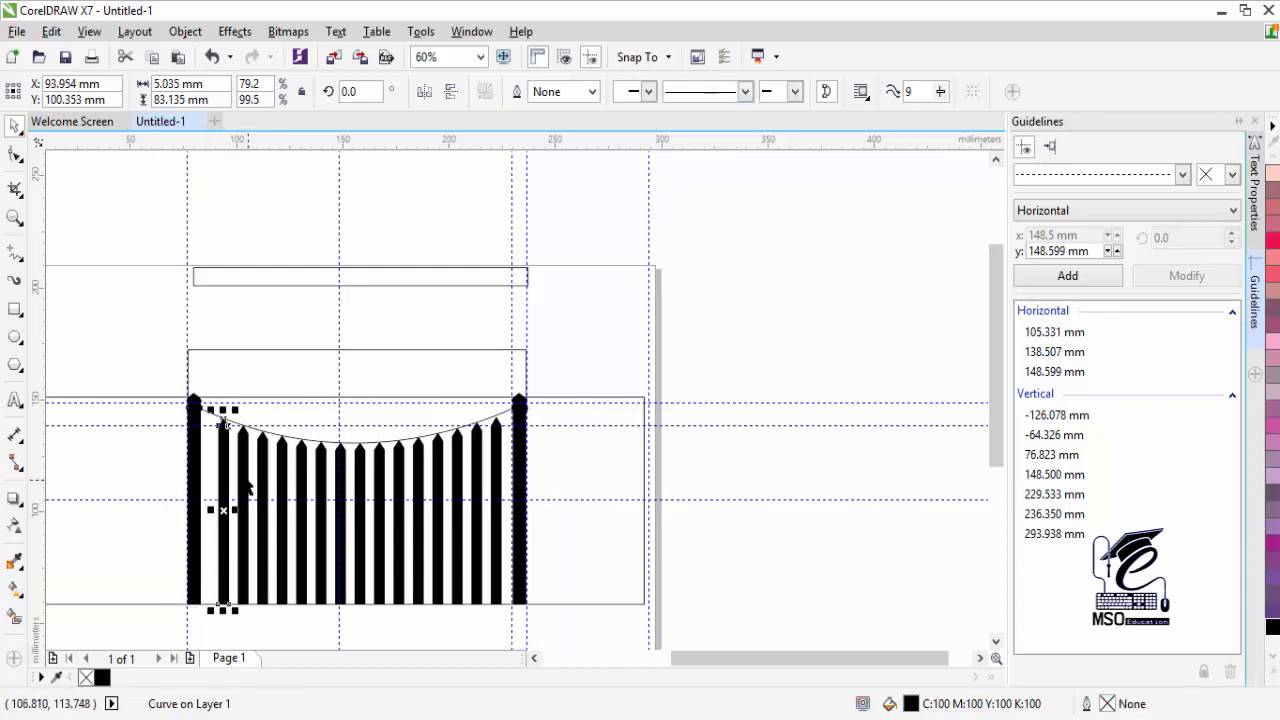
pyautogui.moveTo(519, 632); pyautogui.dragTo(206, 407)
pyautogui.press('Left')
pyautogui.press('Left')
pyautogui.press('Left')
pyautogui.press('Left')
pyautogui.press('Left')
pyautogui.press('Left')
pyautogui.press('Left')
pyautogui.press('Left')
pyautogui.press('Left')
pyautogui.press('Left')
pyautogui.press('Left')
pyautogui.press('Left')
pyautogui.press('Left')
pyautogui.press('Left')
pyautogui.press('Left')
pyautogui.press('Left')
pyautogui.press('Left')
pyautogui.press('Left')
pyautogui.press('Left')
pyautogui.press('Left')
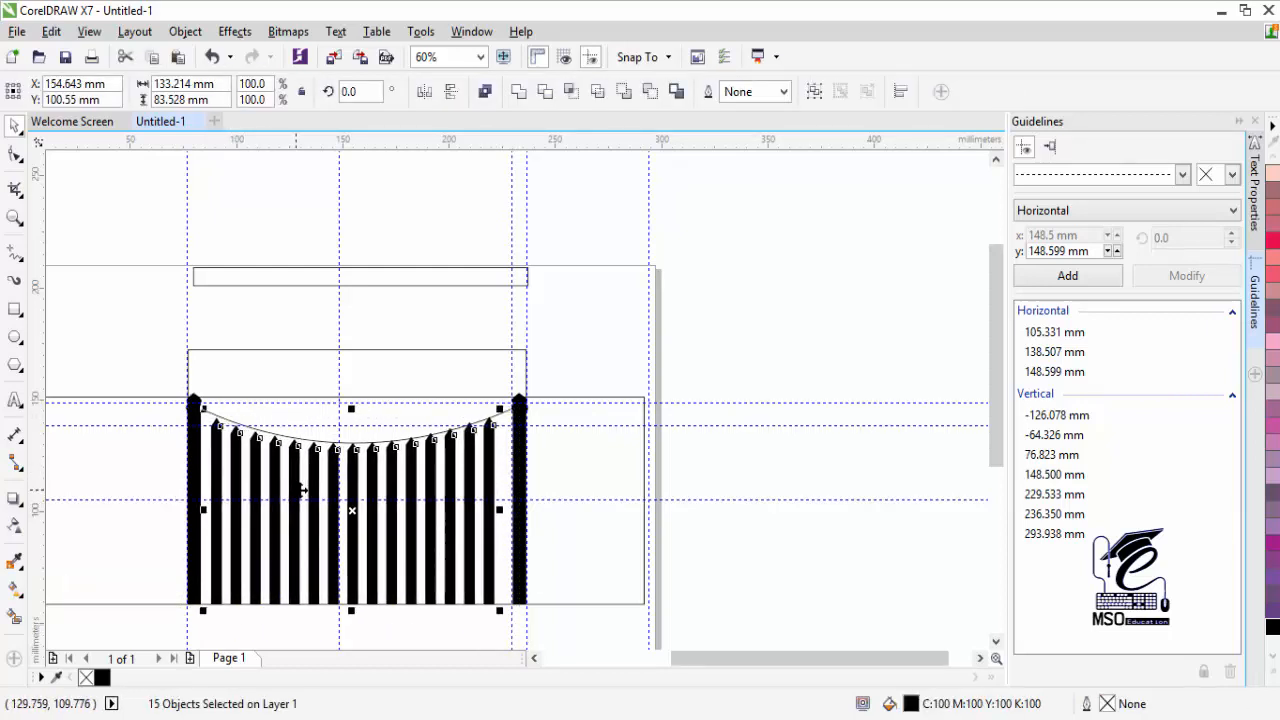
# Even out the gaps in the left half of the row by nudging progressively fewer bars right, excluding the leftmost each time.
pyautogui.keyDown('shift'); pyautogui.click(219, 472); pyautogui.keyUp('shift')
pyautogui.press('Right')
pyautogui.keyDown('shift'); pyautogui.click(241, 460); pyautogui.keyUp('shift')
pyautogui.press('Right')
pyautogui.press('Right')
pyautogui.press('Right')
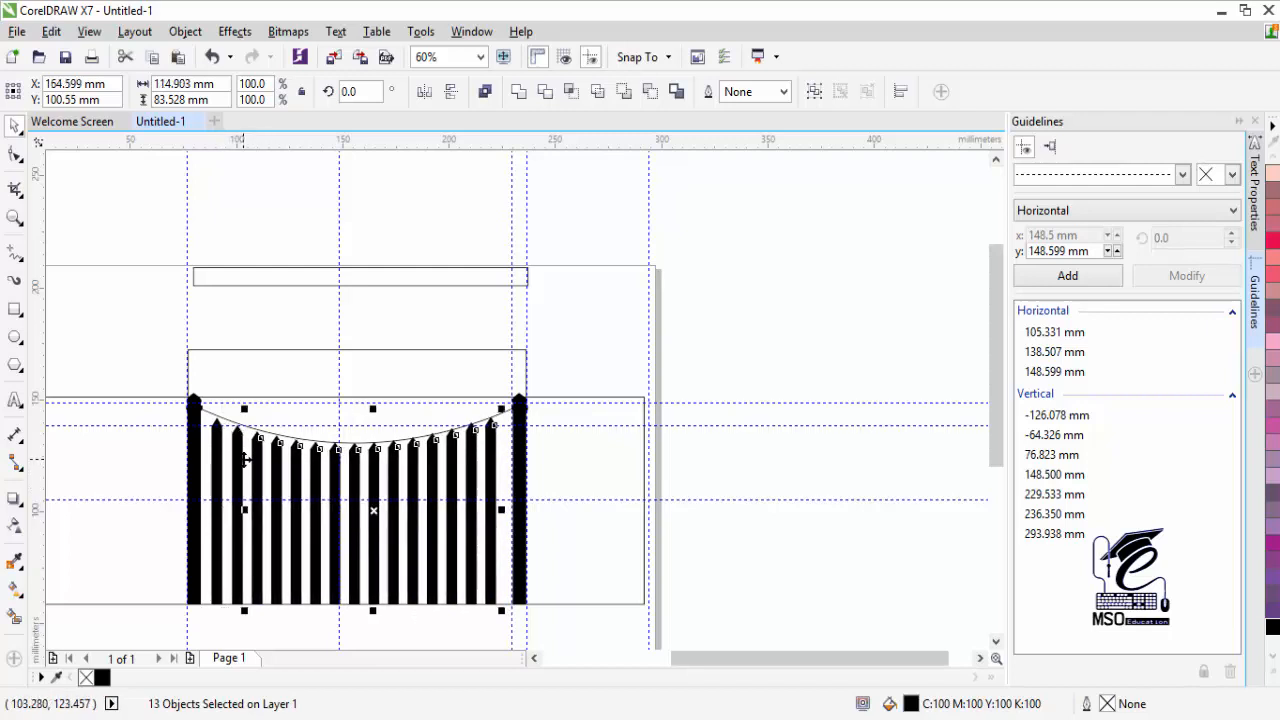
pyautogui.keyDown('shift'); pyautogui.click(260, 467); pyautogui.keyUp('shift')
pyautogui.press('Right')
pyautogui.press('Right')
pyautogui.keyDown('shift'); pyautogui.click(280, 462); pyautogui.keyUp('shift')
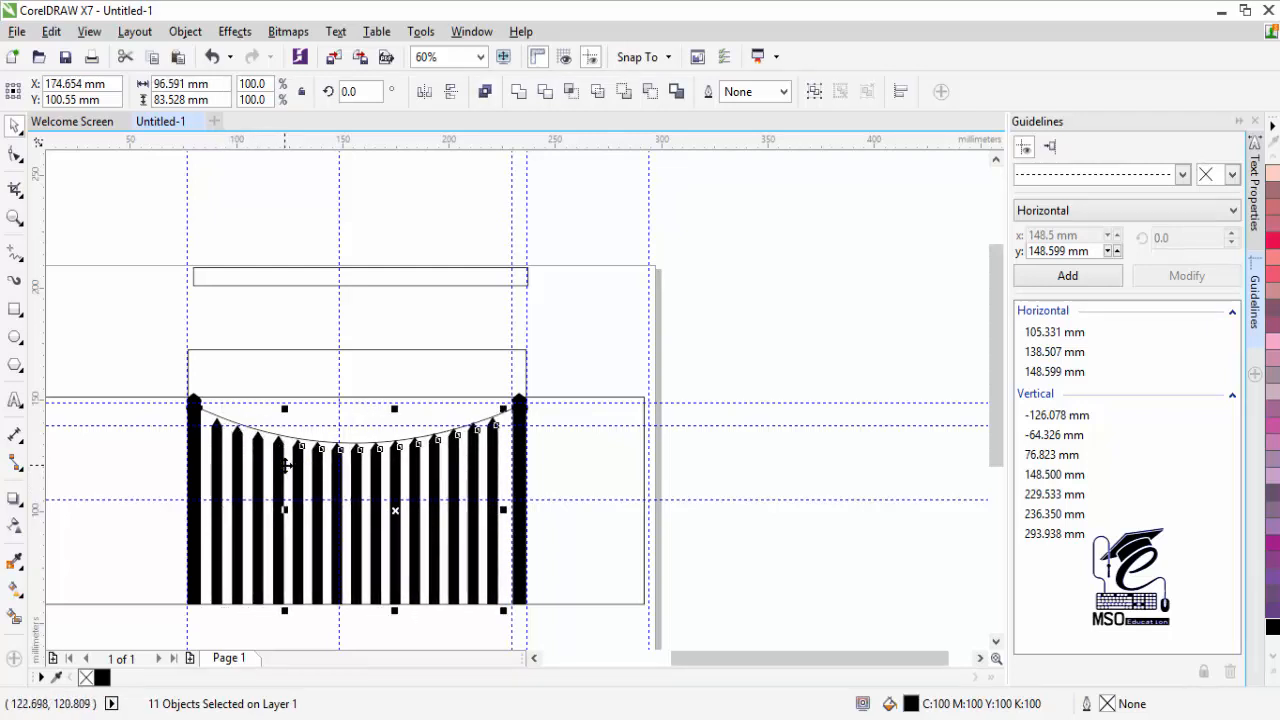
pyautogui.press('Right')
pyautogui.press('Right')
pyautogui.keyDown('shift'); pyautogui.click(299, 477); pyautogui.keyUp('shift')
pyautogui.keyDown('shift'); pyautogui.click(318, 473); pyautogui.keyUp('shift')
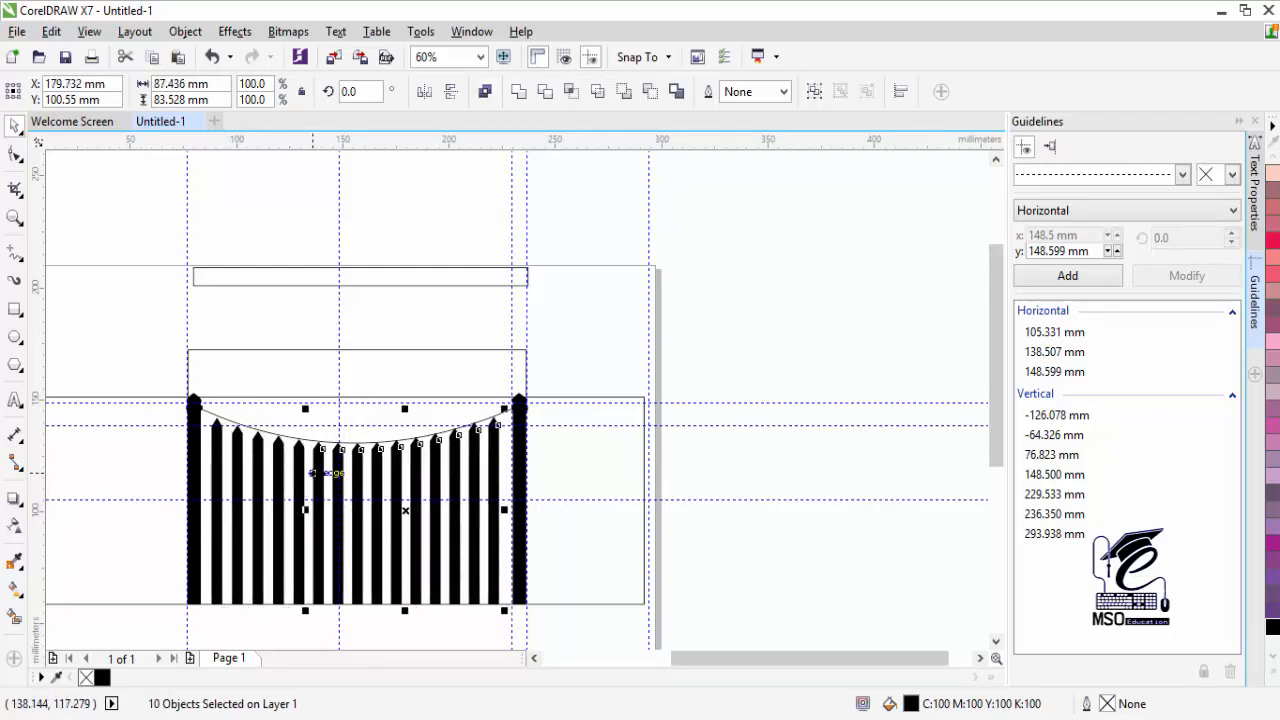
pyautogui.press('Right')
pyautogui.press('Right')
pyautogui.press('Right')
pyautogui.keyDown('shift'); pyautogui.click(320, 467); pyautogui.keyUp('shift')
pyautogui.press('Right')
pyautogui.press('Right')
pyautogui.press('Right')
pyautogui.press('Right')
pyautogui.keyDown('shift'); pyautogui.click(340, 472); pyautogui.keyUp('shift')
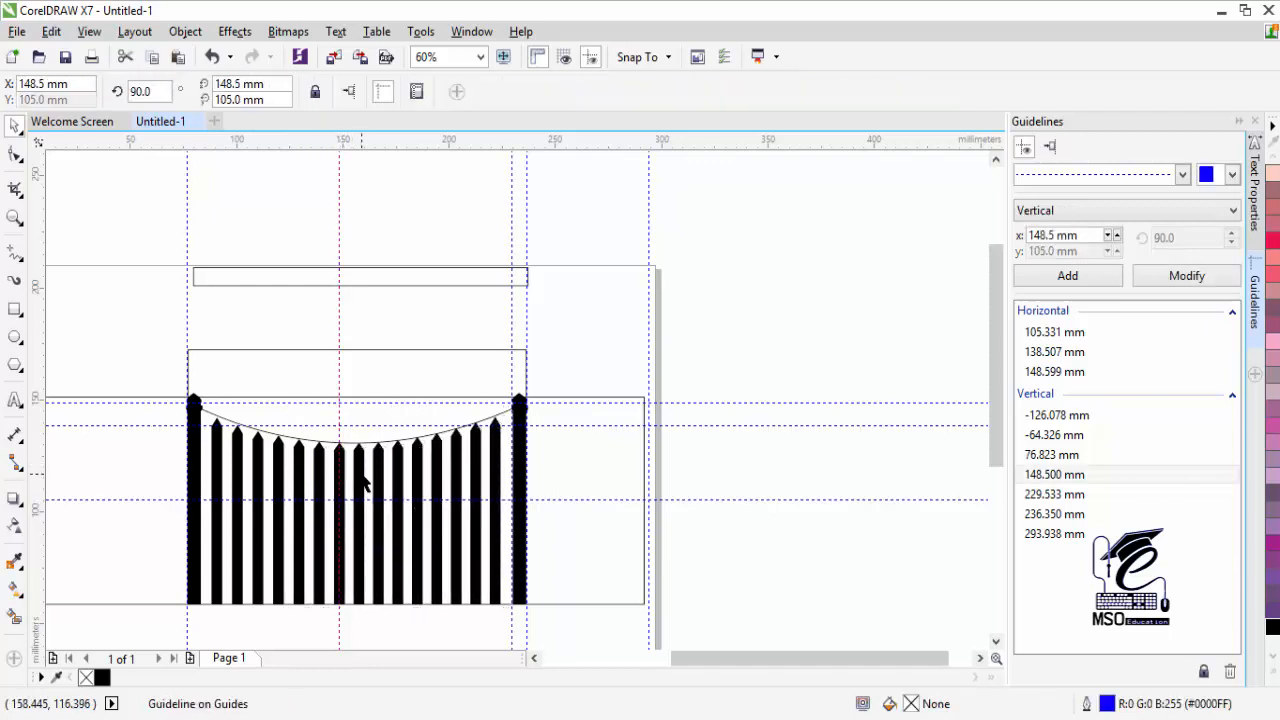
# Even out the gaps in the right half of the row by successively nudging the remaining bars toward the right post.
pyautogui.click(360, 475)
pyautogui.moveTo(510, 371); pyautogui.dragTo(348, 636)
pyautogui.click(527, 527)
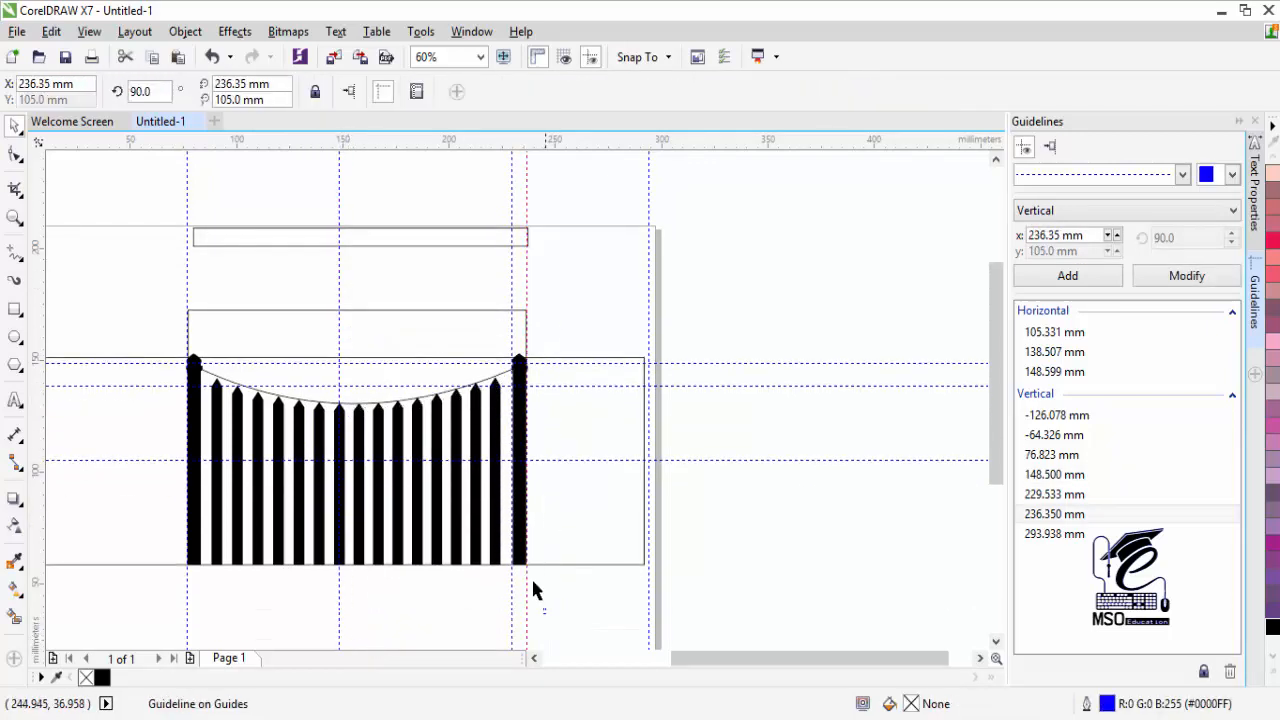
pyautogui.moveTo(533, 590); pyautogui.dragTo(345, 355)
pyautogui.keyDown('shift'); pyautogui.click(518, 540); pyautogui.keyUp('shift')
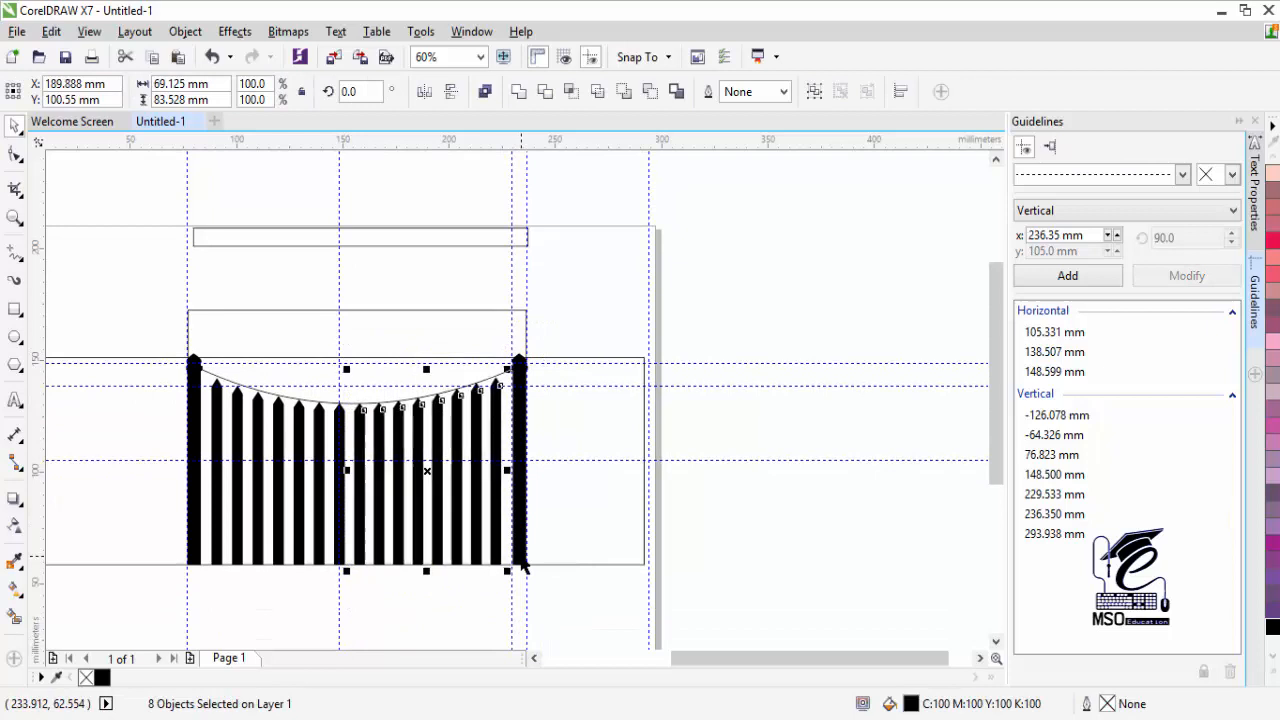
pyautogui.keyDown('shift'); pyautogui.click(367, 424); pyautogui.keyUp('shift')
pyautogui.keyDown('shift'); pyautogui.click(380, 425); pyautogui.keyUp('shift')
pyautogui.press('Right')
pyautogui.press('Right')
pyautogui.press('Right')
pyautogui.press('Right')
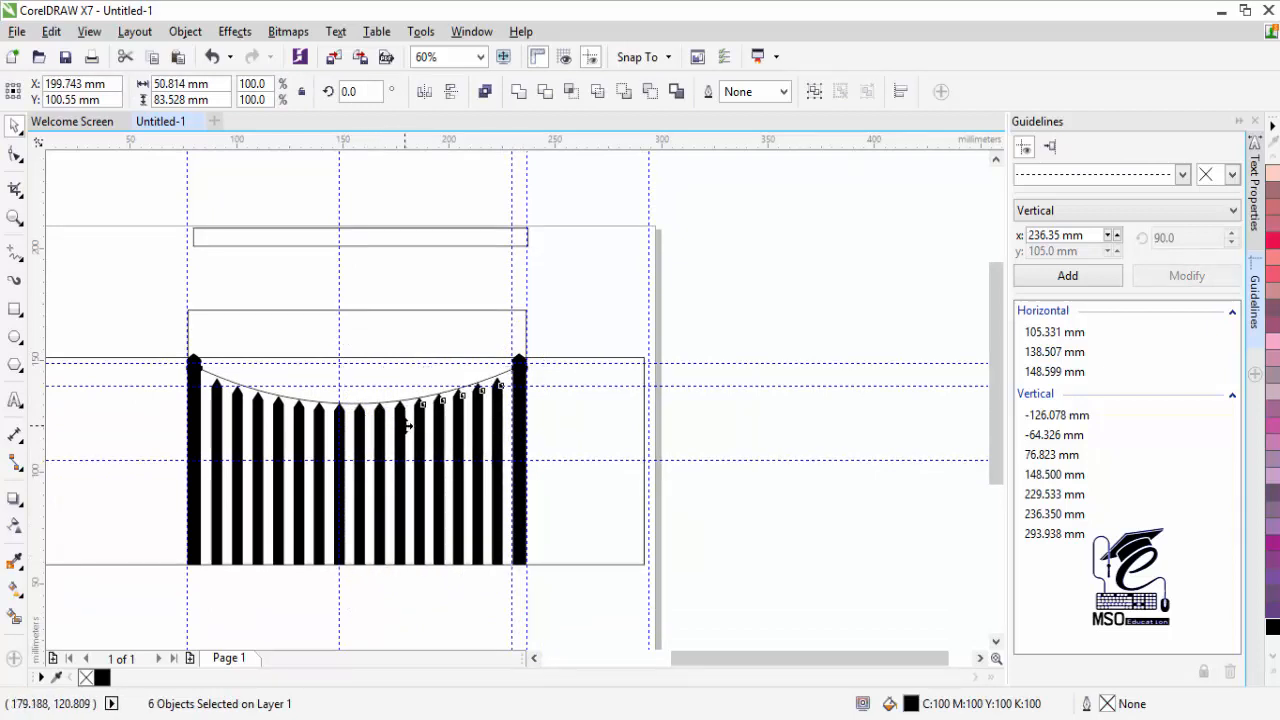
pyautogui.keyDown('shift'); pyautogui.click(399, 426); pyautogui.keyUp('shift')
pyautogui.press('Right')
pyautogui.press('Right')
pyautogui.press('Right')
pyautogui.keyDown('shift'); pyautogui.click(418, 430); pyautogui.keyUp('shift')
pyautogui.press('Right')
pyautogui.press('Right')
pyautogui.keyDown('shift'); pyautogui.click(440, 430); pyautogui.keyUp('shift')
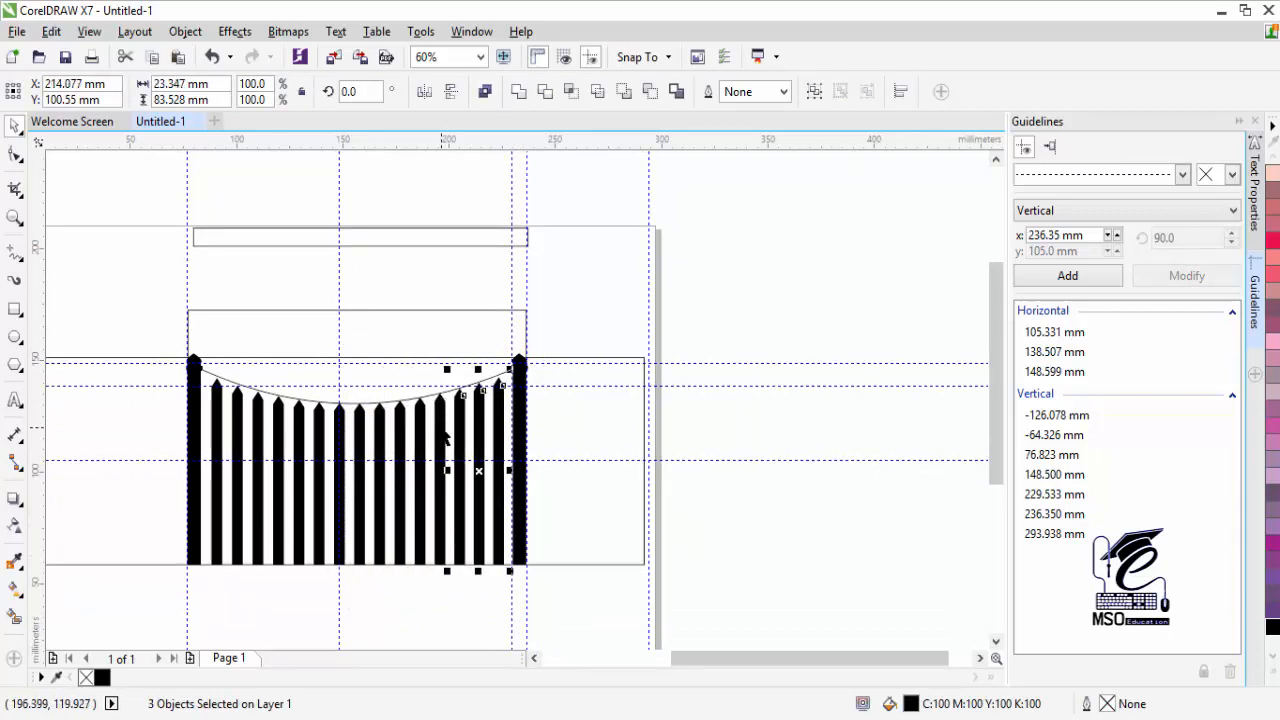
pyautogui.keyDown('shift'); pyautogui.click(459, 430); pyautogui.keyUp('shift')
pyautogui.keyDown('shift'); pyautogui.click(479, 424); pyautogui.keyUp('shift')
pyautogui.press('Right')
pyautogui.press('Right')
pyautogui.press('Escape')
# Nudge the whole set of thin bars slightly left to balance the gaps beside the two posts.
pyautogui.moveTo(556, 616); pyautogui.dragTo(204, 365)
pyautogui.press('Left')
pyautogui.press('Left')
pyautogui.press('Escape')
# Draw a horizontal rail about 173 × 8 mm across the upper part of the bars, filled 40% black with no outline.
pyautogui.press('F6')
pyautogui.moveTo(176, 413); pyautogui.dragTo(541, 427)
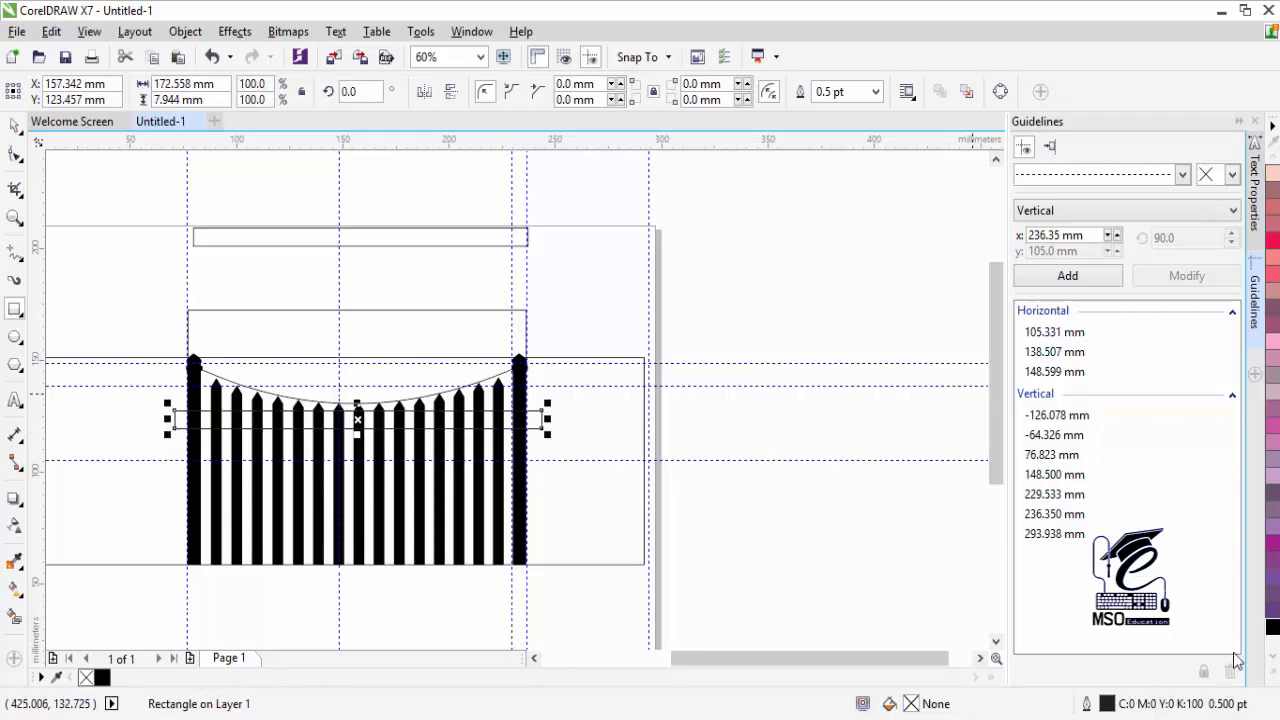
pyautogui.click(1275, 670)
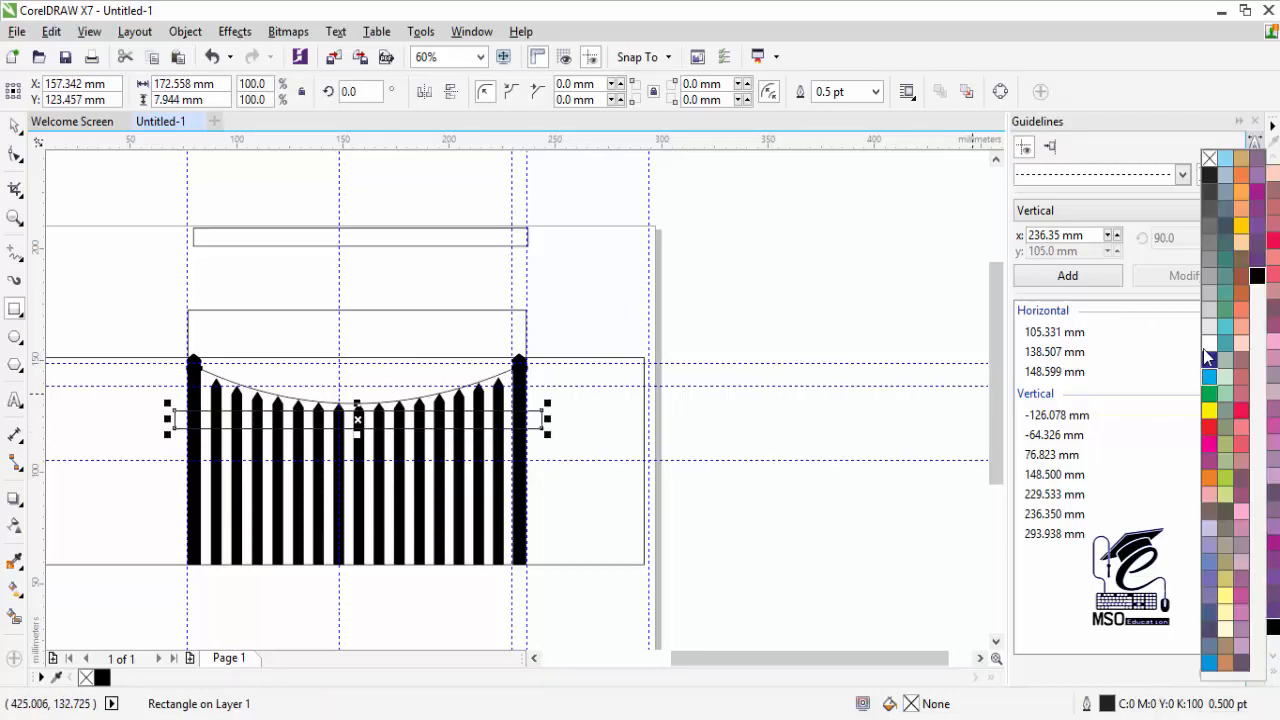
pyautogui.click(1207, 285)
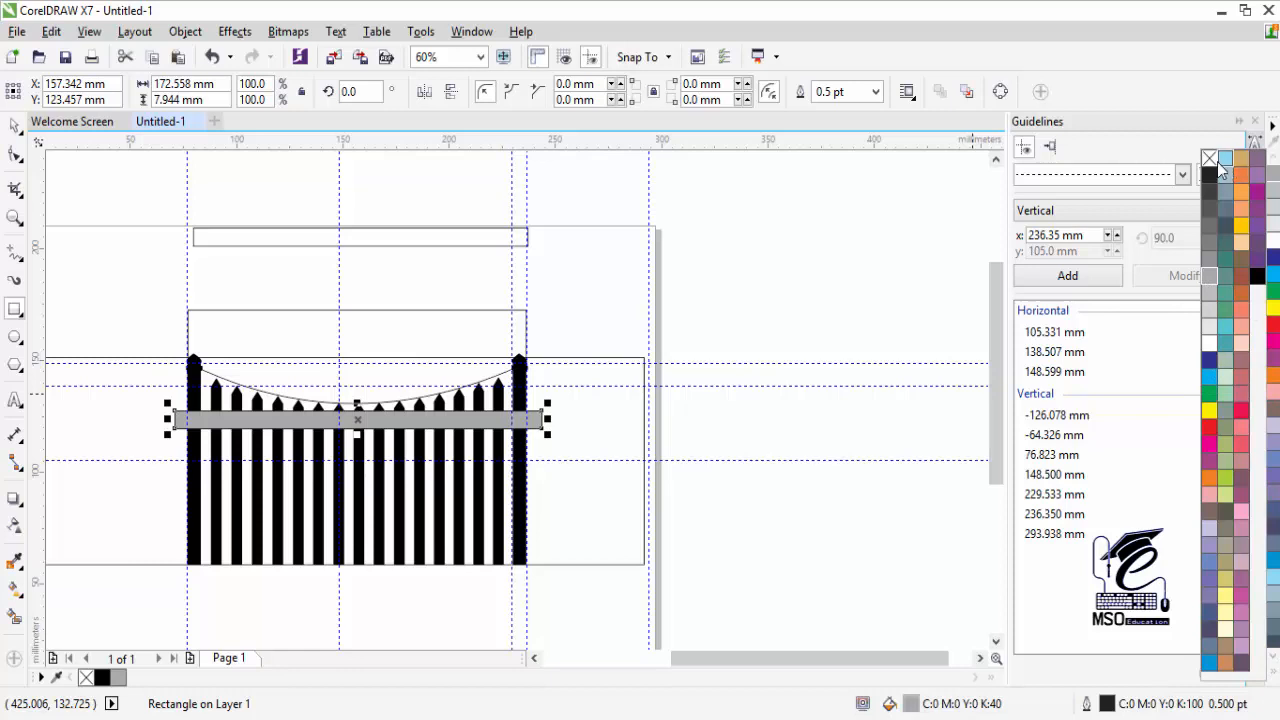
pyautogui.rightClick(1209, 158)
pyautogui.click(16, 131)
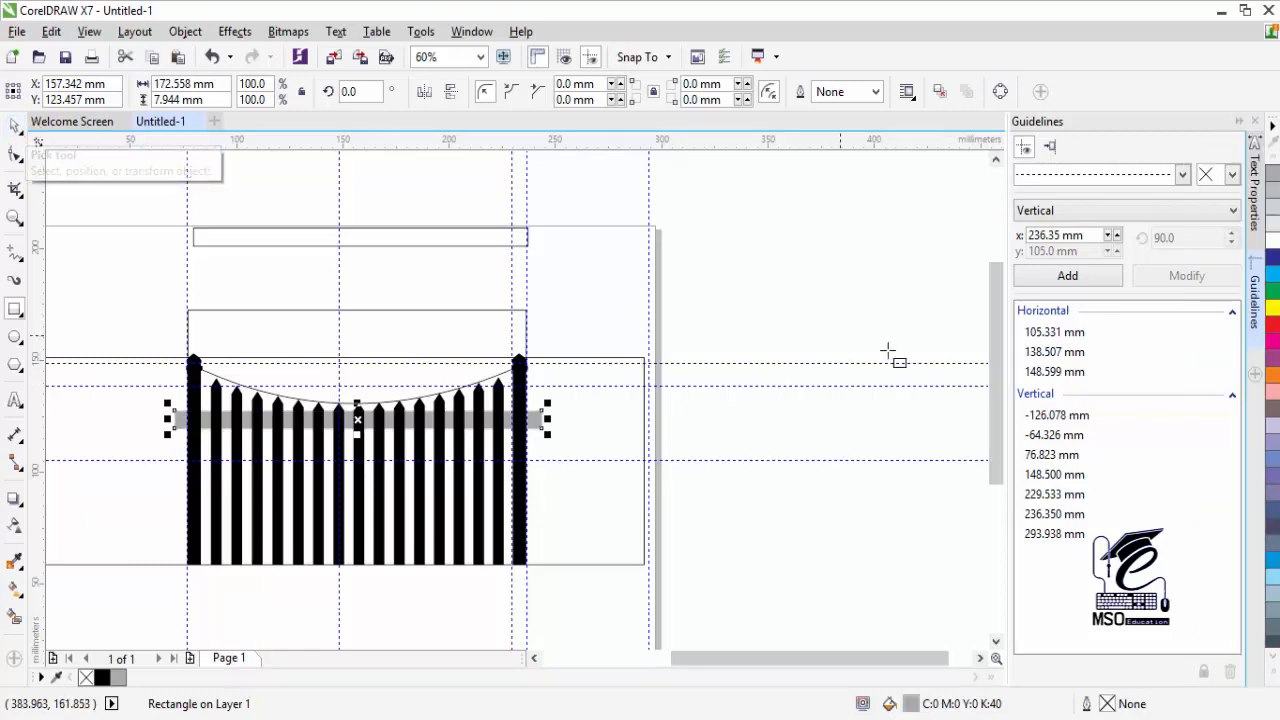
# Fill the horizontal rail with 90% black and move it about 7 mm down the bars.
pyautogui.click(1275, 677)
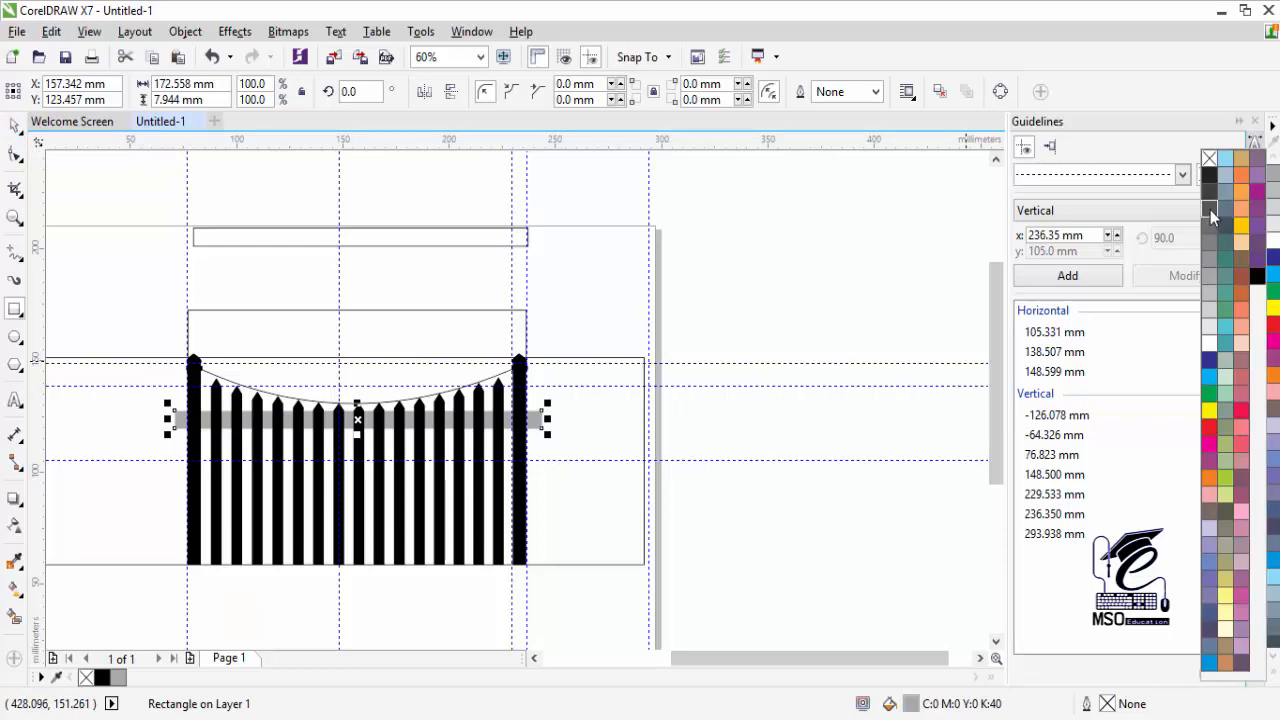
pyautogui.click(1212, 215)
pyautogui.click(1208, 195)
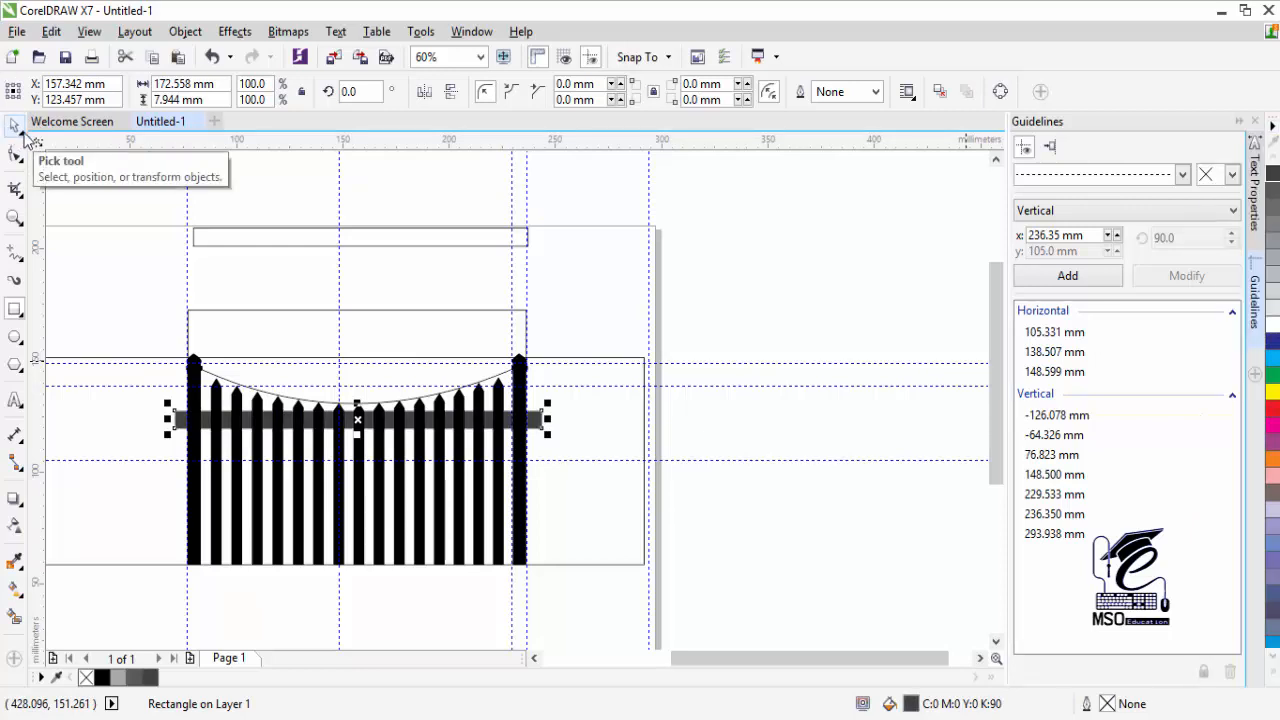
pyautogui.click(380, 412)
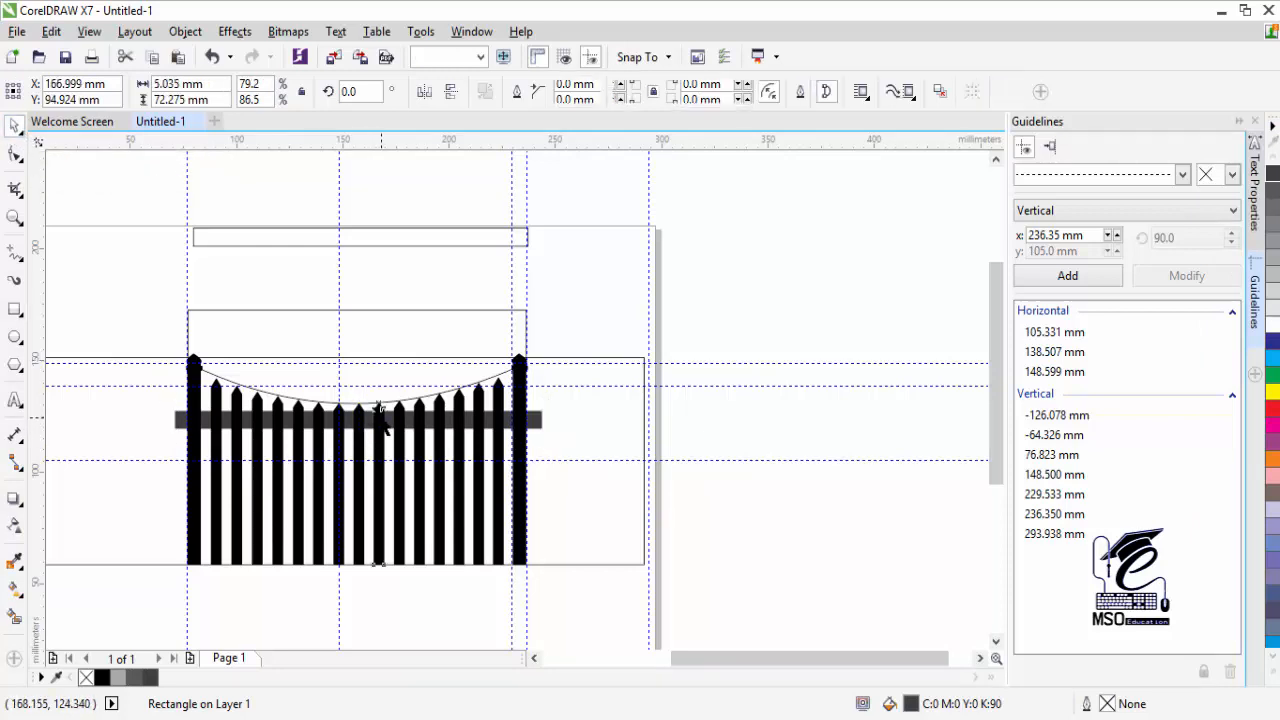
pyautogui.click(178, 424)
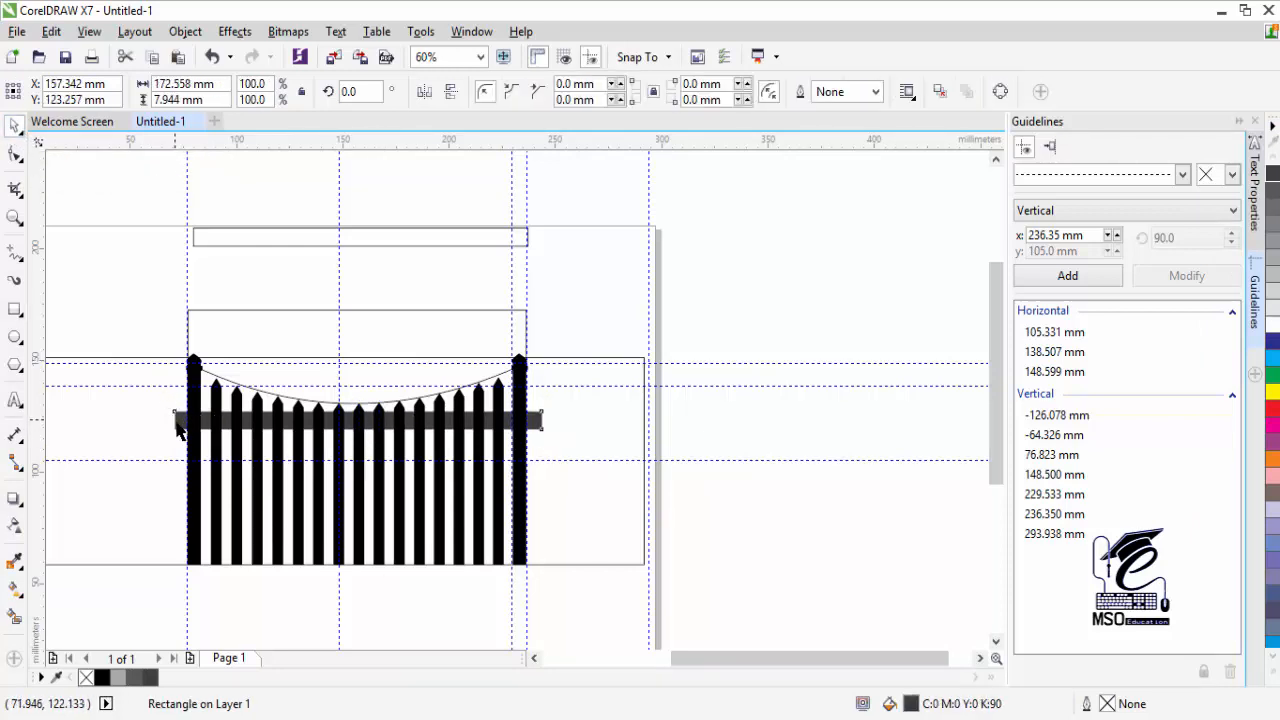
pyautogui.moveTo(178, 428); pyautogui.dragTo(178, 442)
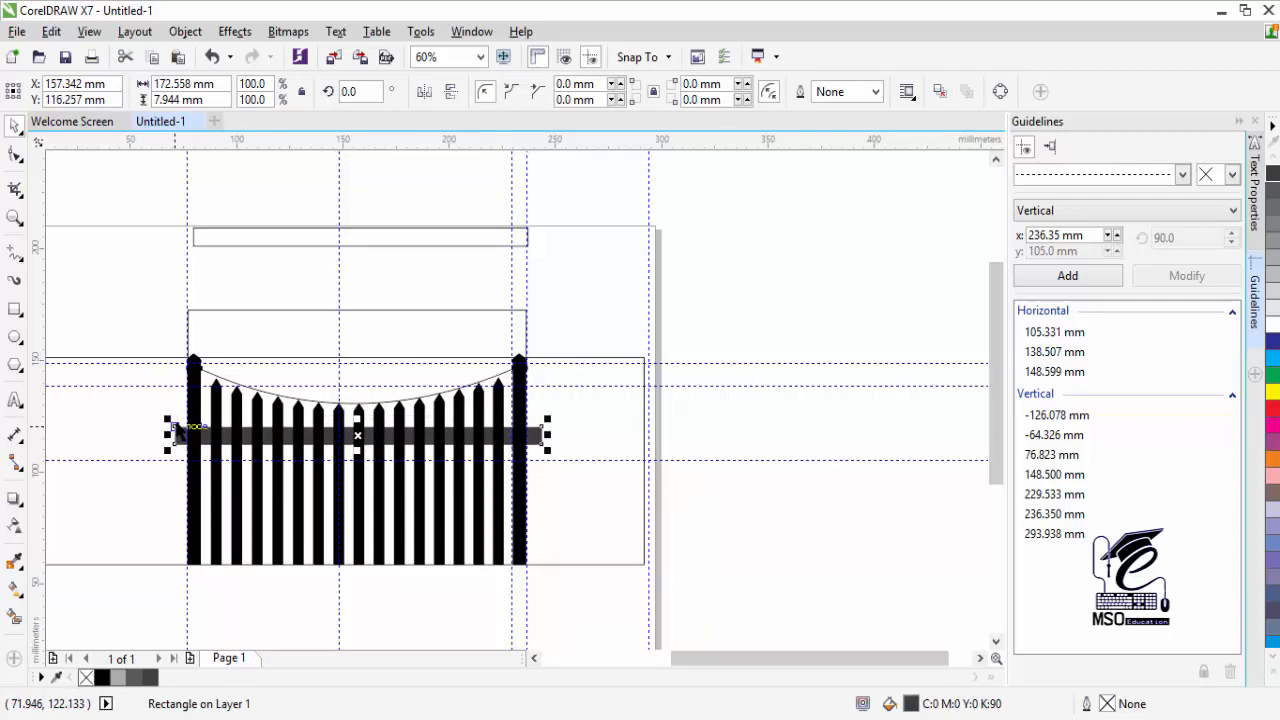
# Reduce the rail's height to about 4 mm and nudge it up toward the bar tips.
pyautogui.click(13, 210)
pyautogui.click(390, 418)
pyautogui.click(366, 451)
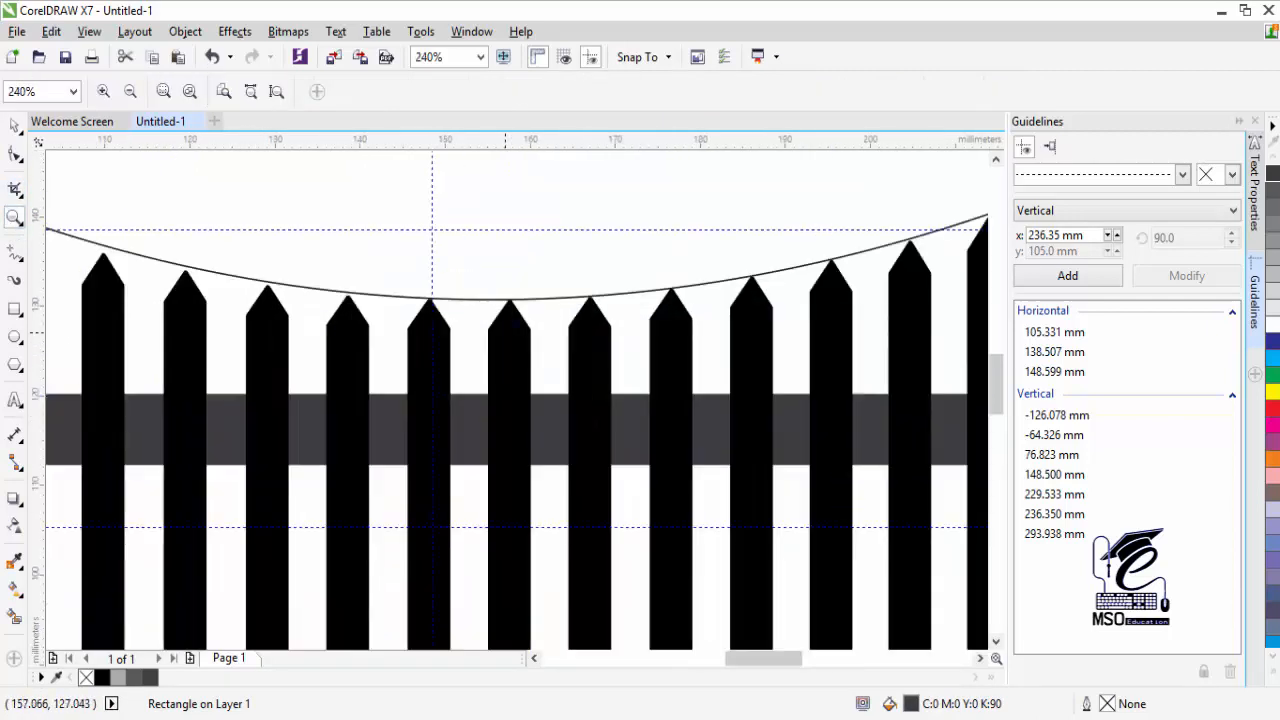
pyautogui.click(13, 126)
pyautogui.moveTo(507, 468); pyautogui.dragTo(505, 444)
pyautogui.press('Up')
pyautogui.press('Up')
pyautogui.press('Up')
pyautogui.press('Up')
pyautogui.press('Up')
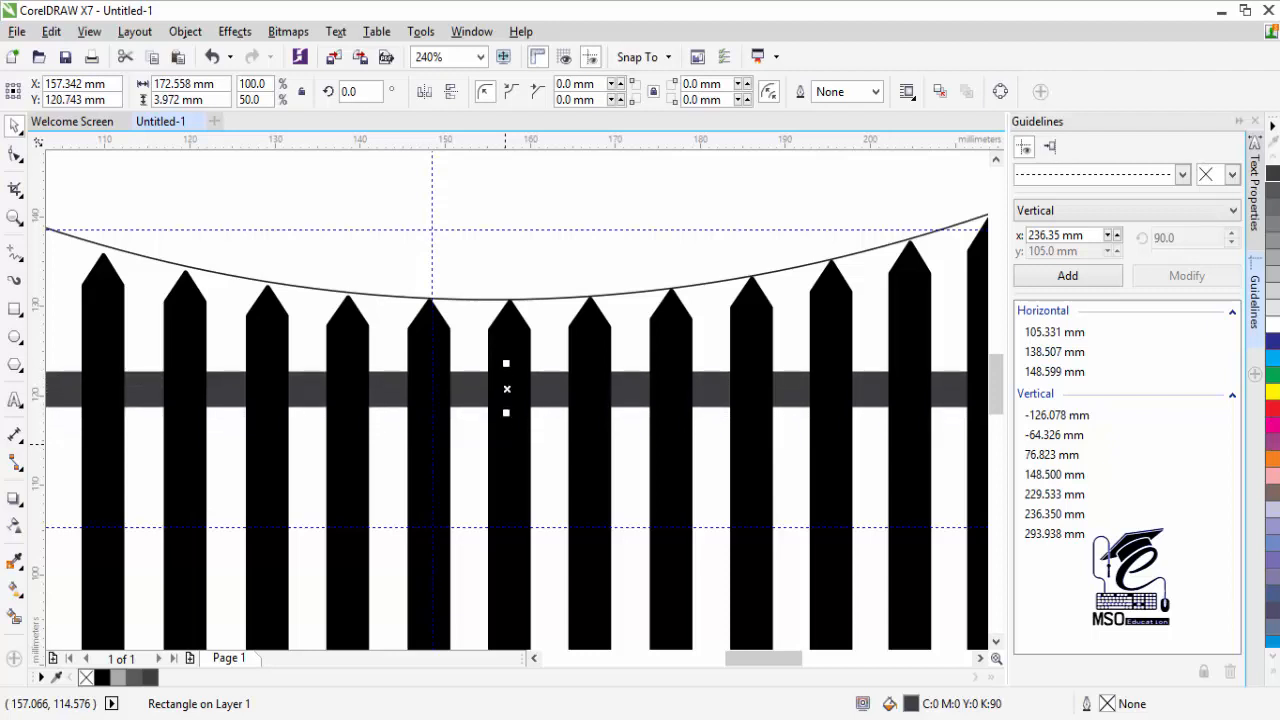
# Copy the rail down to the base of the bars, make it about 6.9 mm tall and fill it with solid black.
pyautogui.doubleClick(16, 222)
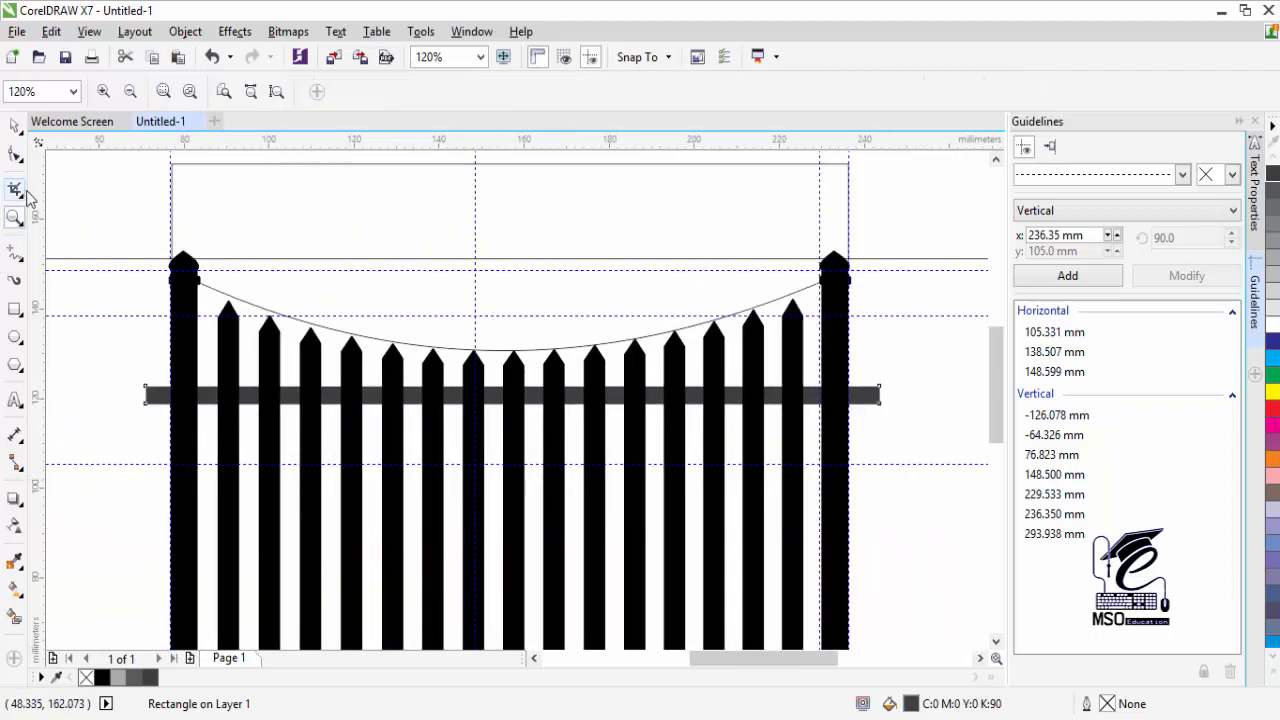
pyautogui.click(17, 126)
pyautogui.scroll(-3, 686, 380)
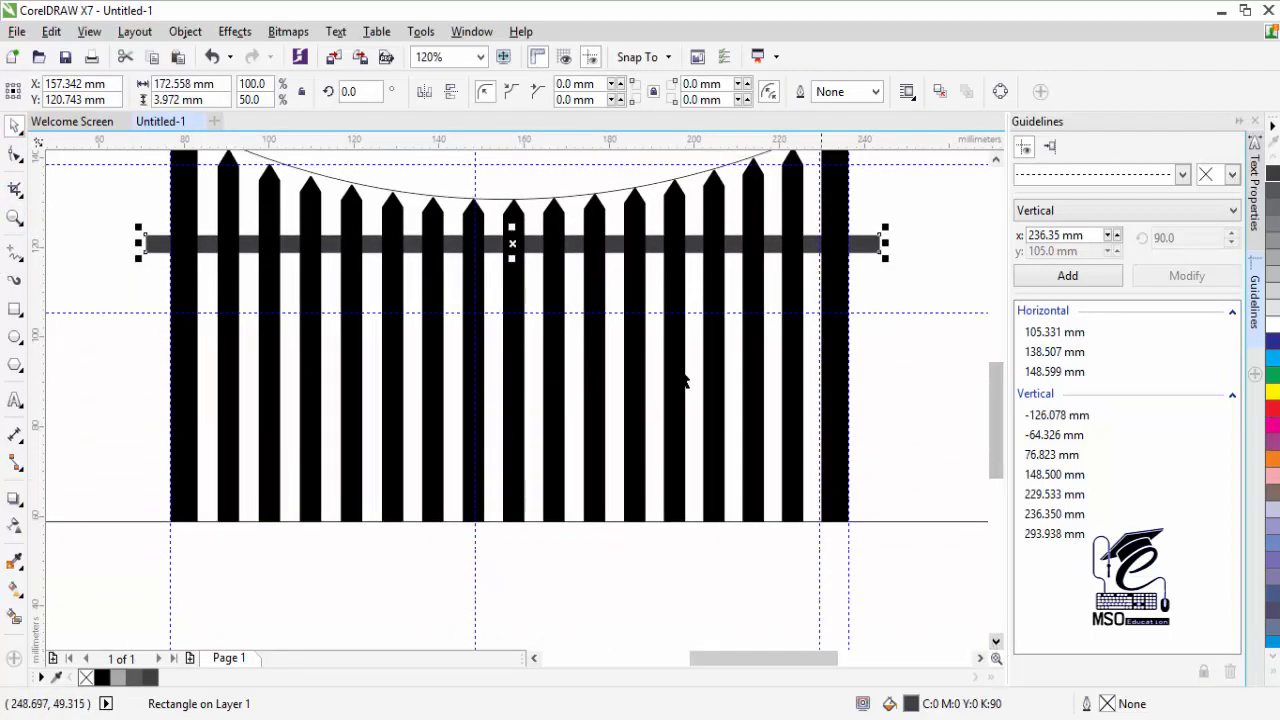
pyautogui.moveTo(512, 252); pyautogui.dragTo(512, 492)
pyautogui.click(1275, 681)
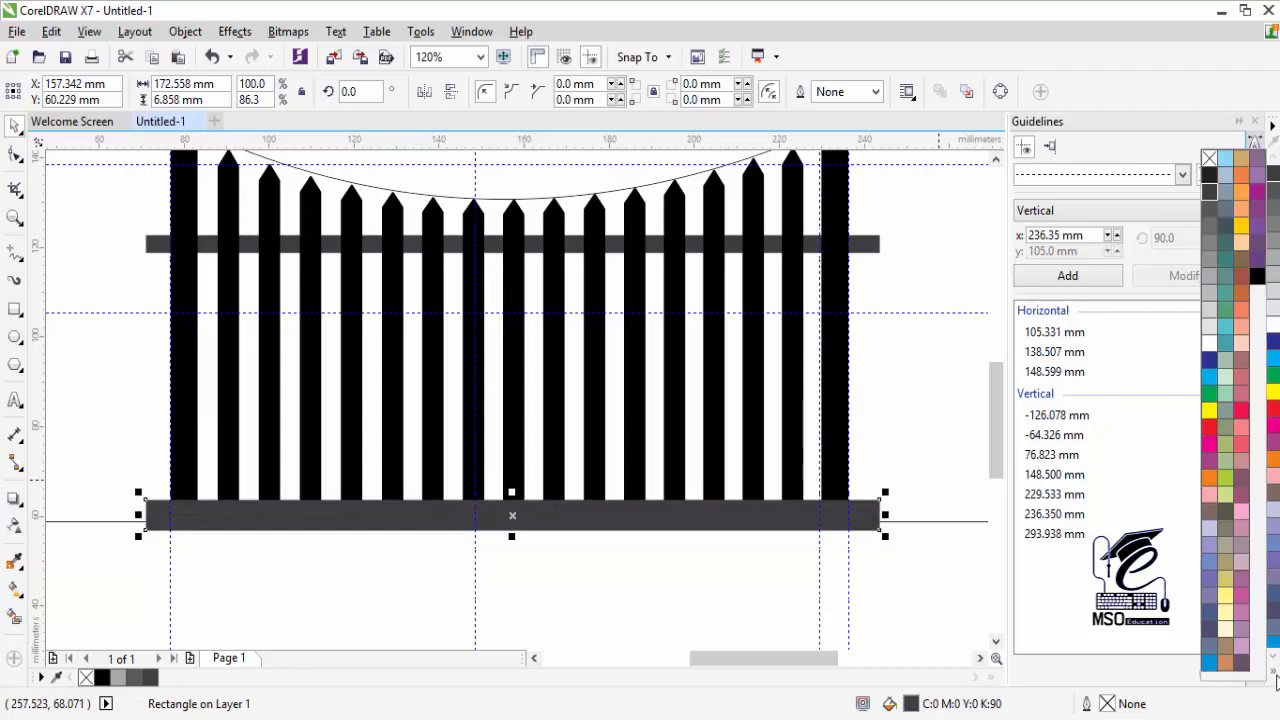
pyautogui.click(1257, 277)
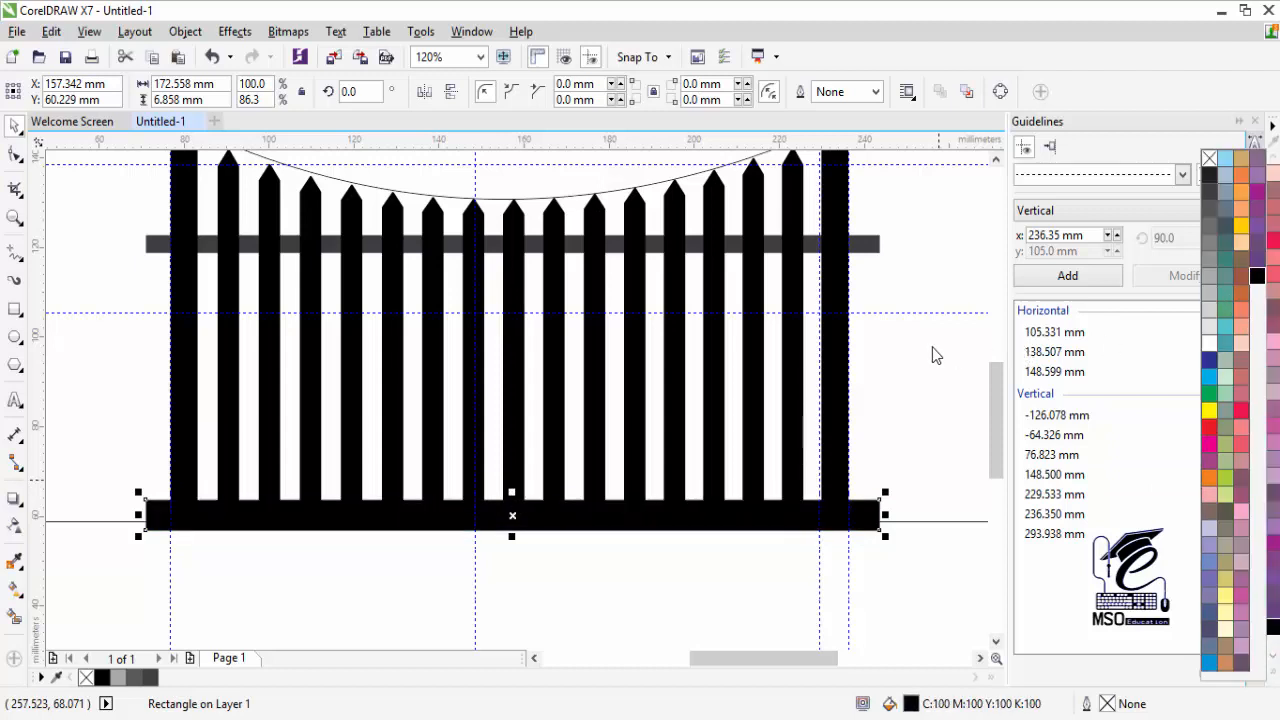
pyautogui.click(98, 279)
# Ungroup the right post from its collar and select only the post's curve.
pyautogui.click(997, 160)
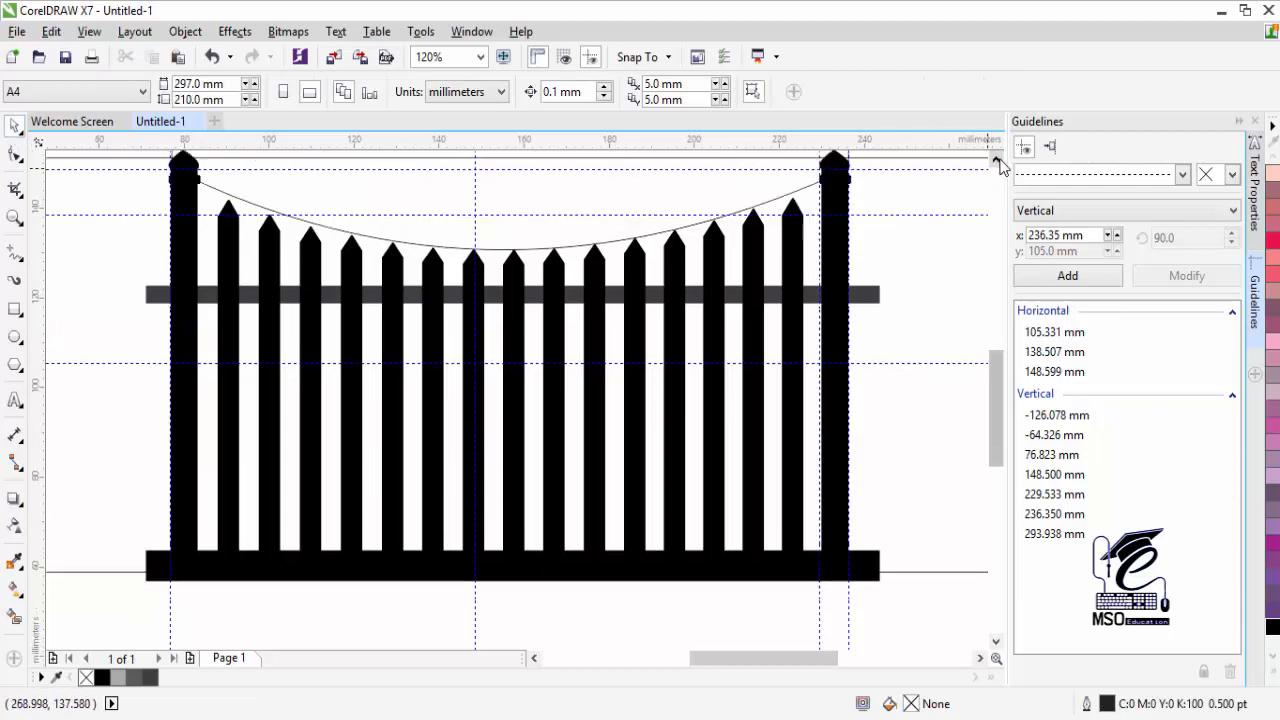
pyautogui.click(839, 261)
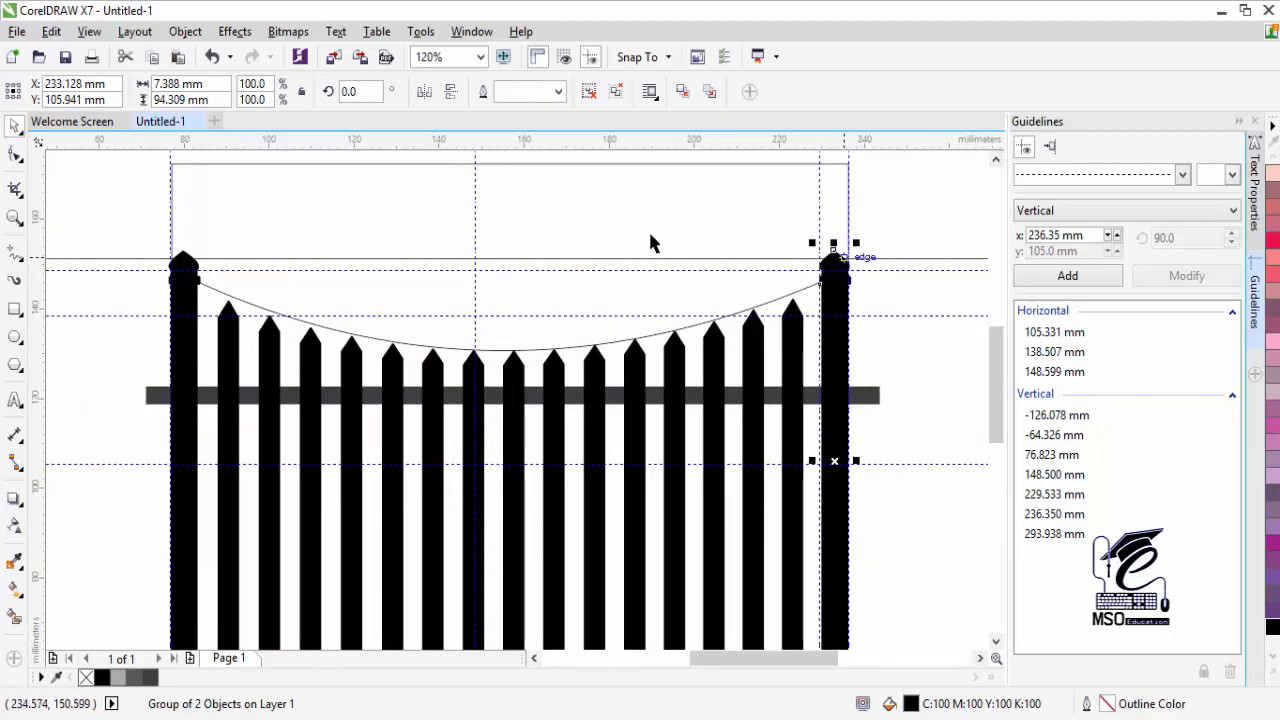
pyautogui.click(14, 154)
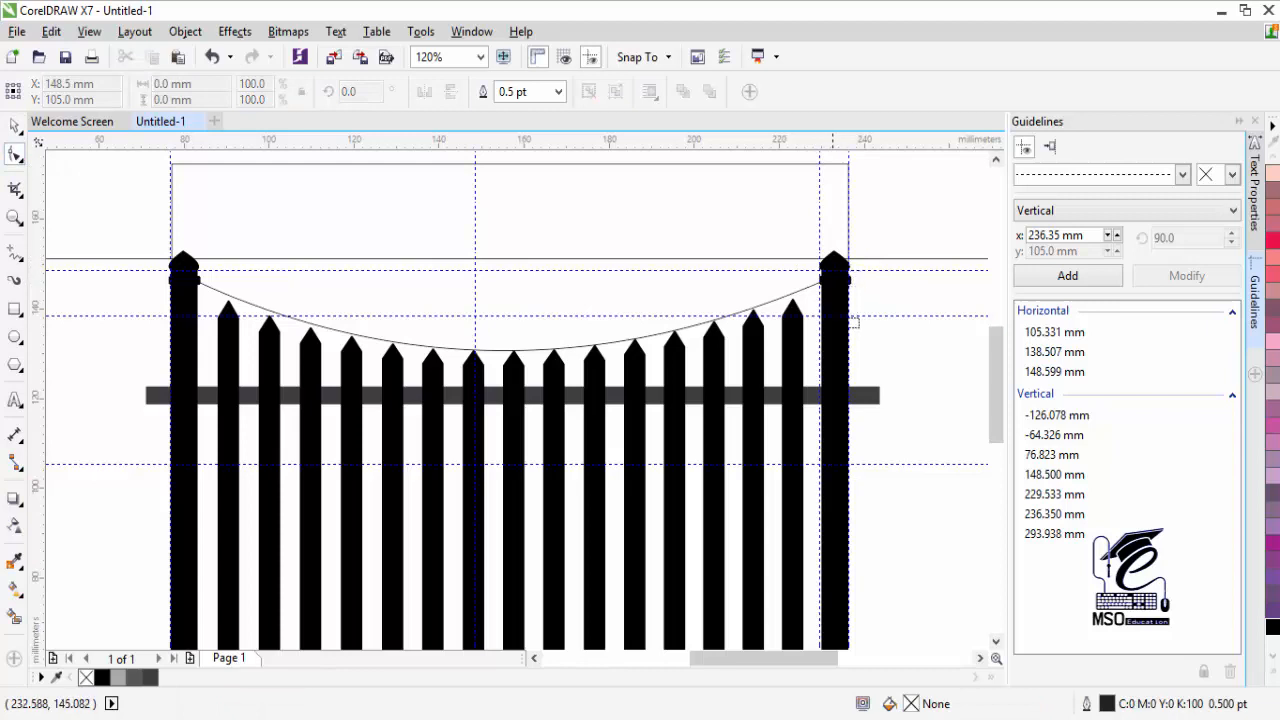
pyautogui.click(16, 130)
pyautogui.click(866, 306)
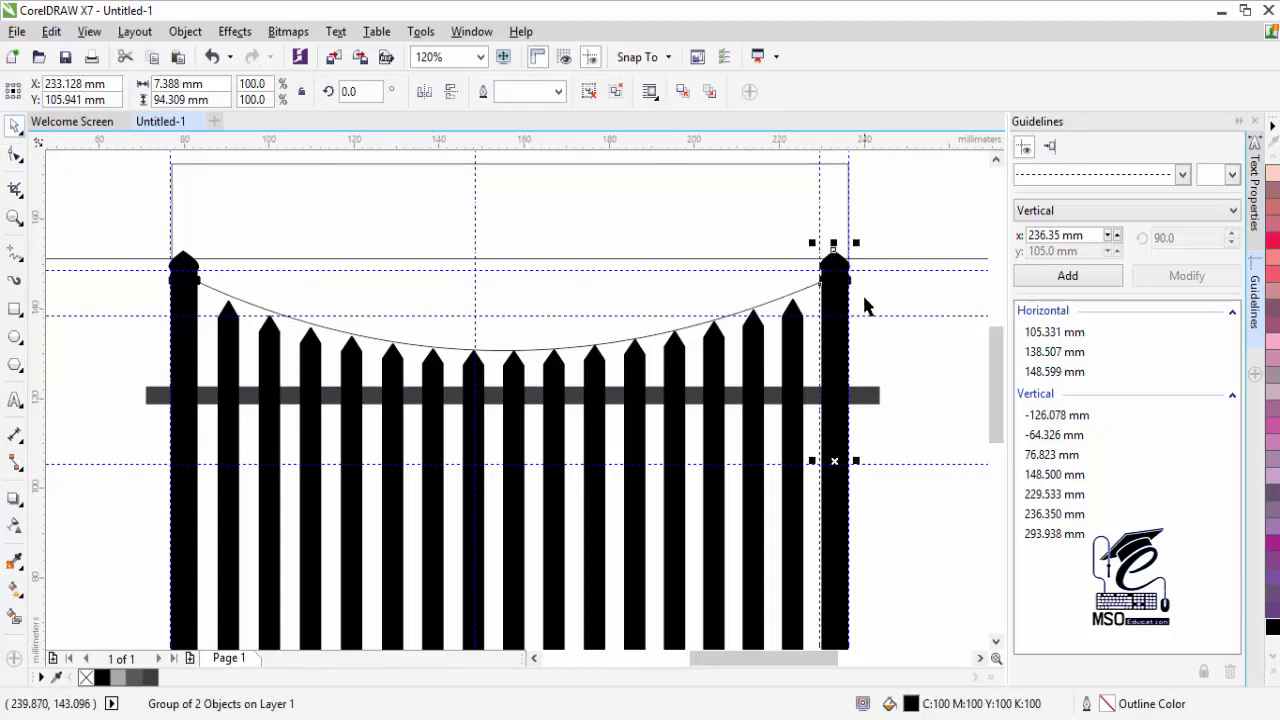
pyautogui.click(14, 154)
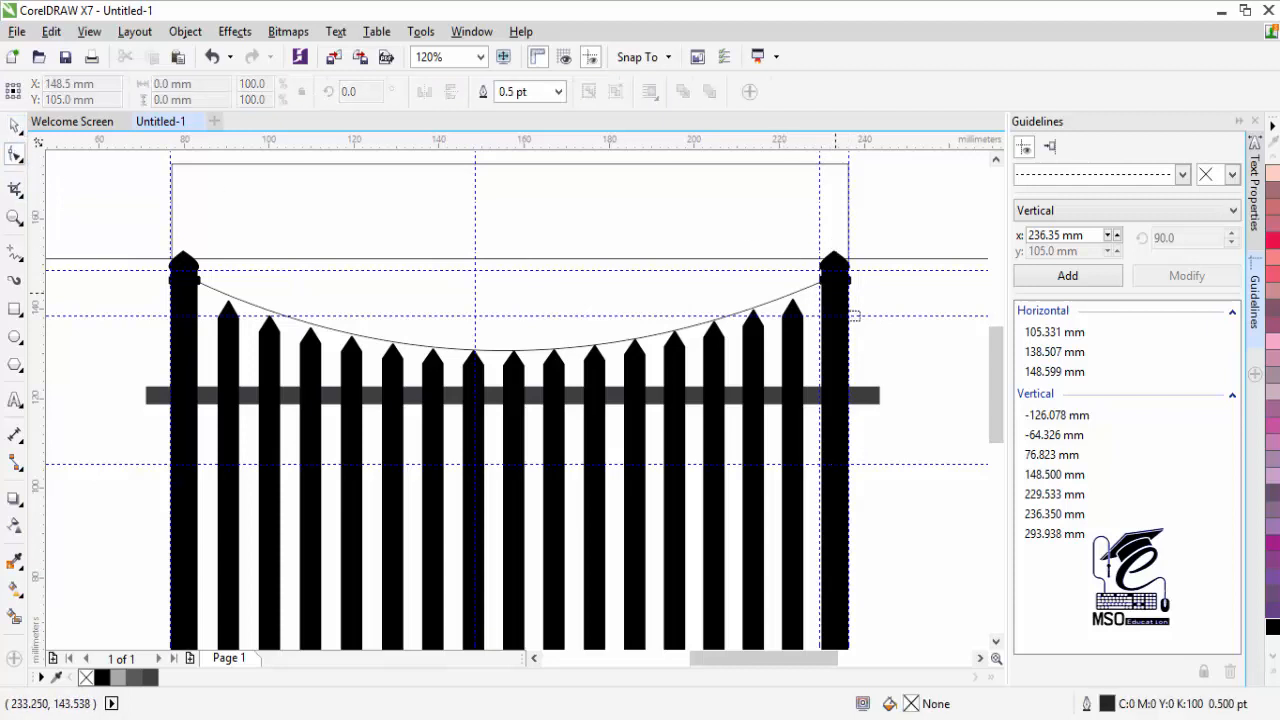
pyautogui.click(14, 217)
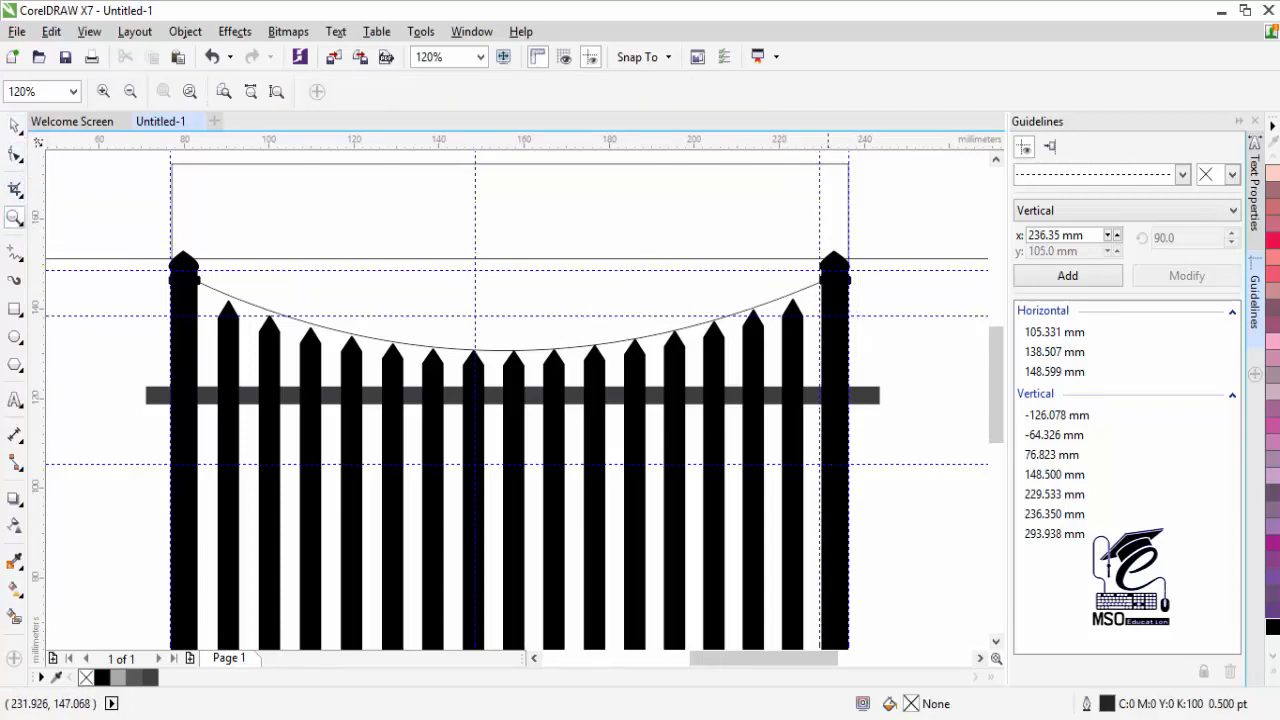
pyautogui.click(830, 277)
pyautogui.click(549, 364)
pyautogui.click(464, 411)
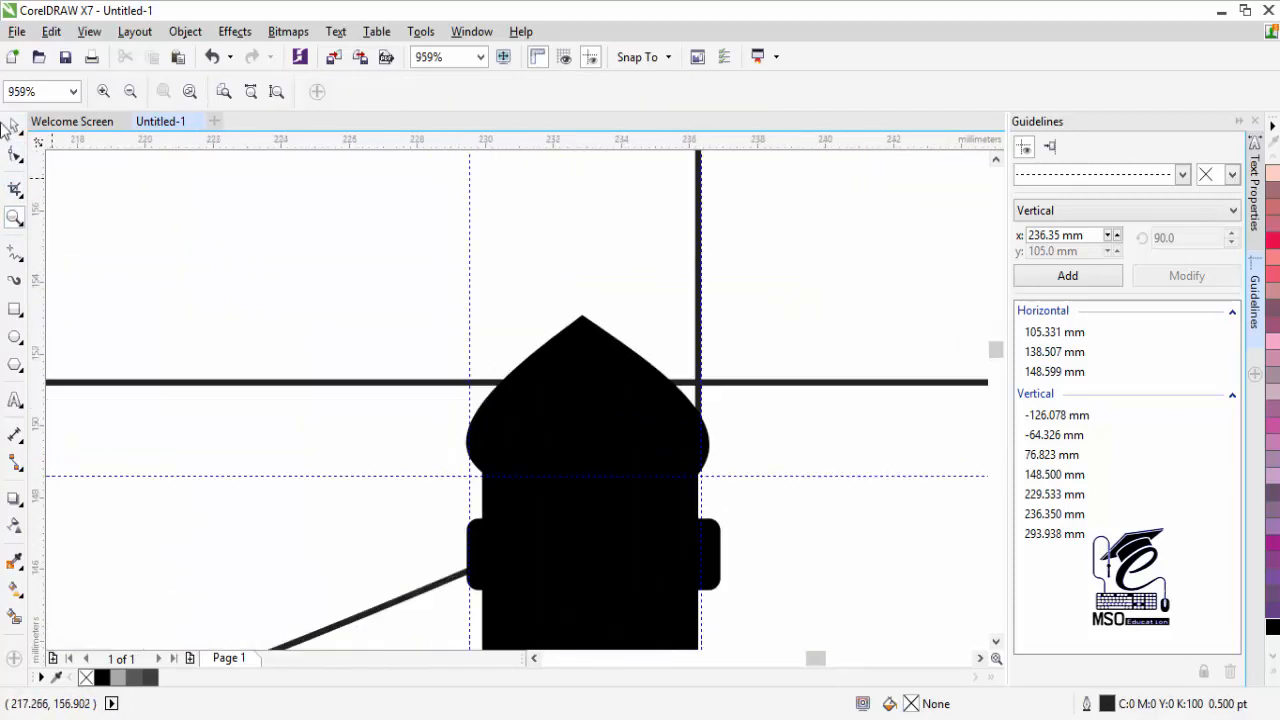
pyautogui.click(14, 125)
# Raise the tip and both shoulder nodes of the right post's cap by about 1.5 mm.
pyautogui.click(14, 154)
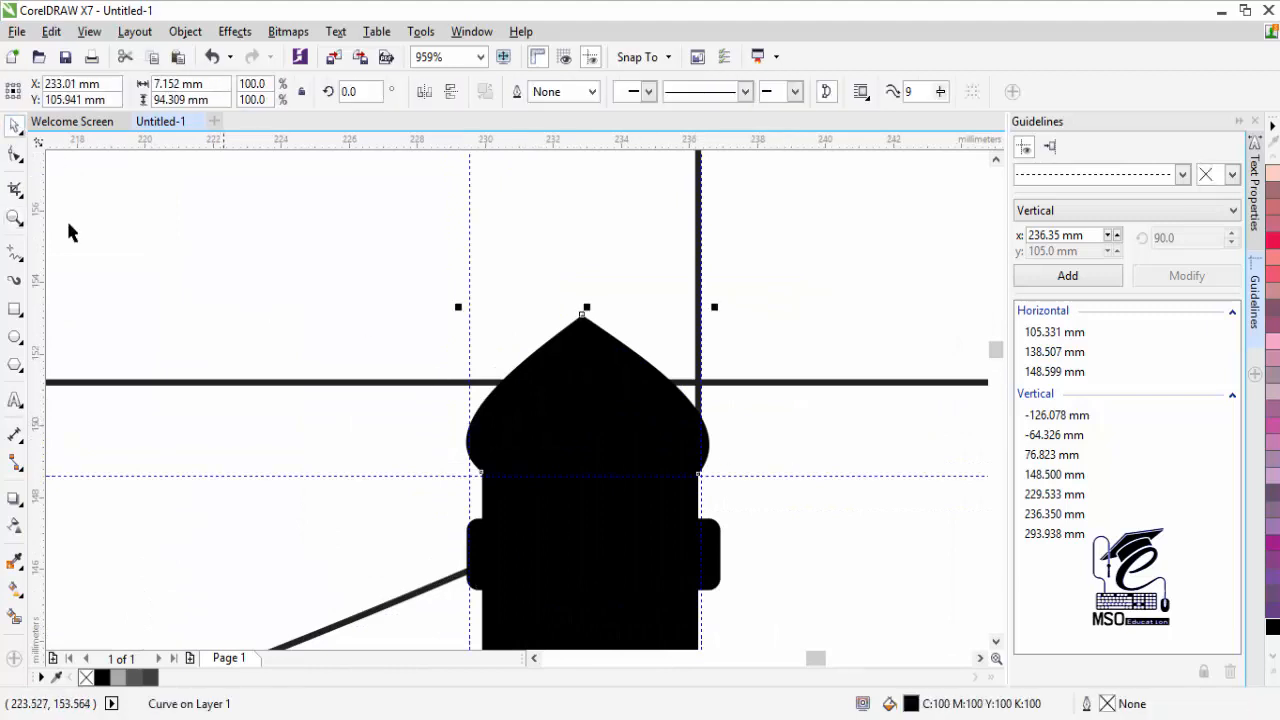
pyautogui.moveTo(582, 316); pyautogui.dragTo(586, 262)
pyautogui.moveTo(698, 476); pyautogui.dragTo(698, 424)
pyautogui.moveTo(480, 472); pyautogui.dragTo(479, 423)
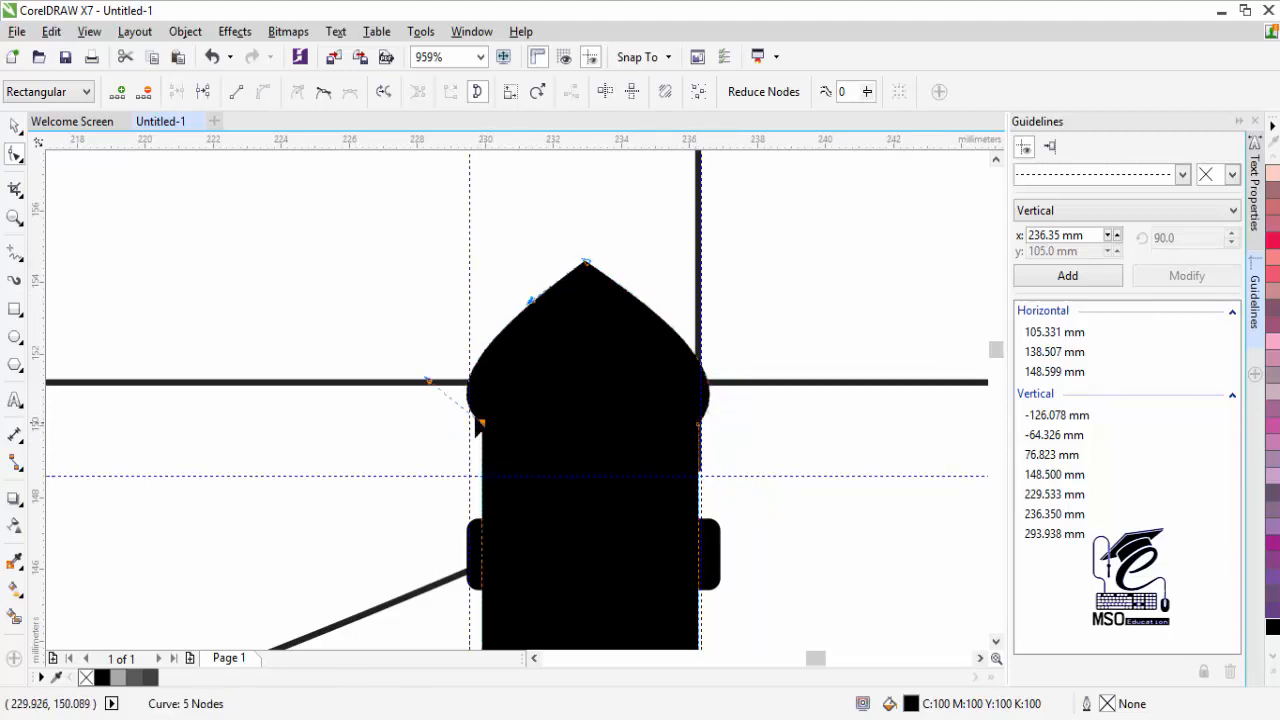
# Align horizontal guidelines with the right post's cap, at 150.116 mm for the shoulders and 154.640 mm for the tip.
pyautogui.click(15, 126)
pyautogui.moveTo(448, 476); pyautogui.dragTo(440, 422)
pyautogui.moveTo(417, 252); pyautogui.dragTo(417, 259)
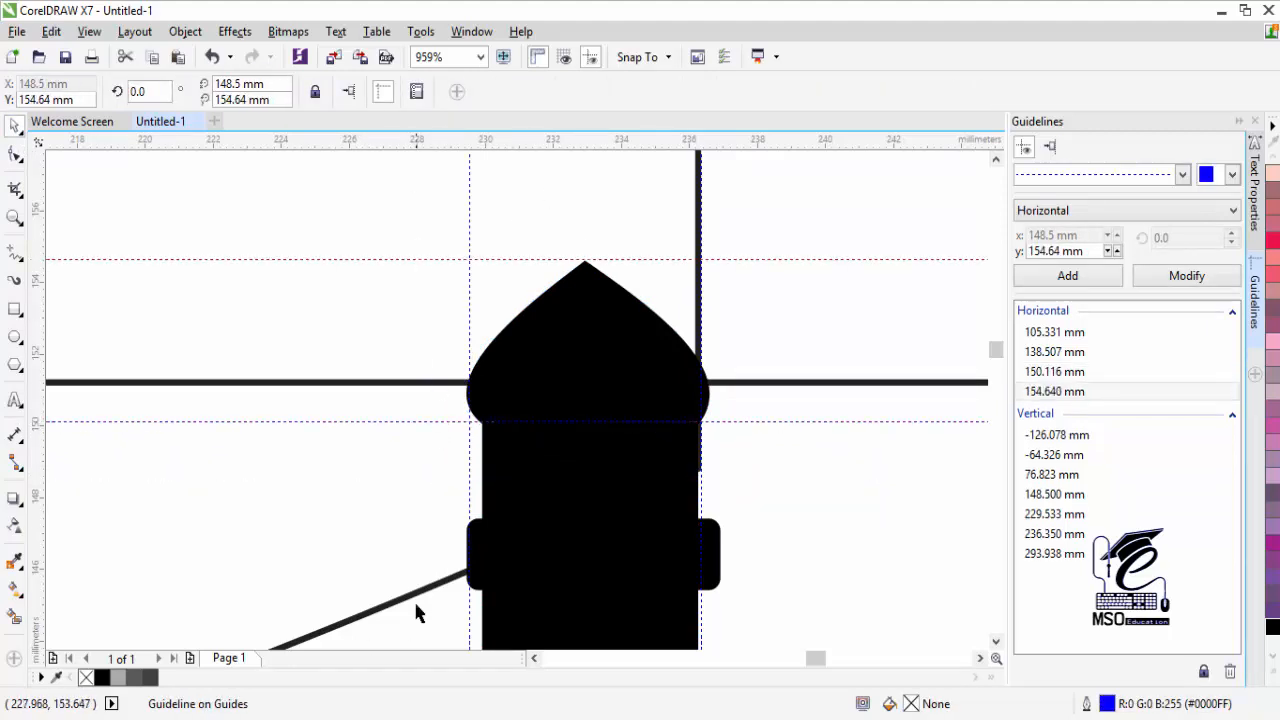
# Ungroup the left post from its collar and select only the post's curve.
pyautogui.click(591, 663)
pyautogui.click(745, 658)
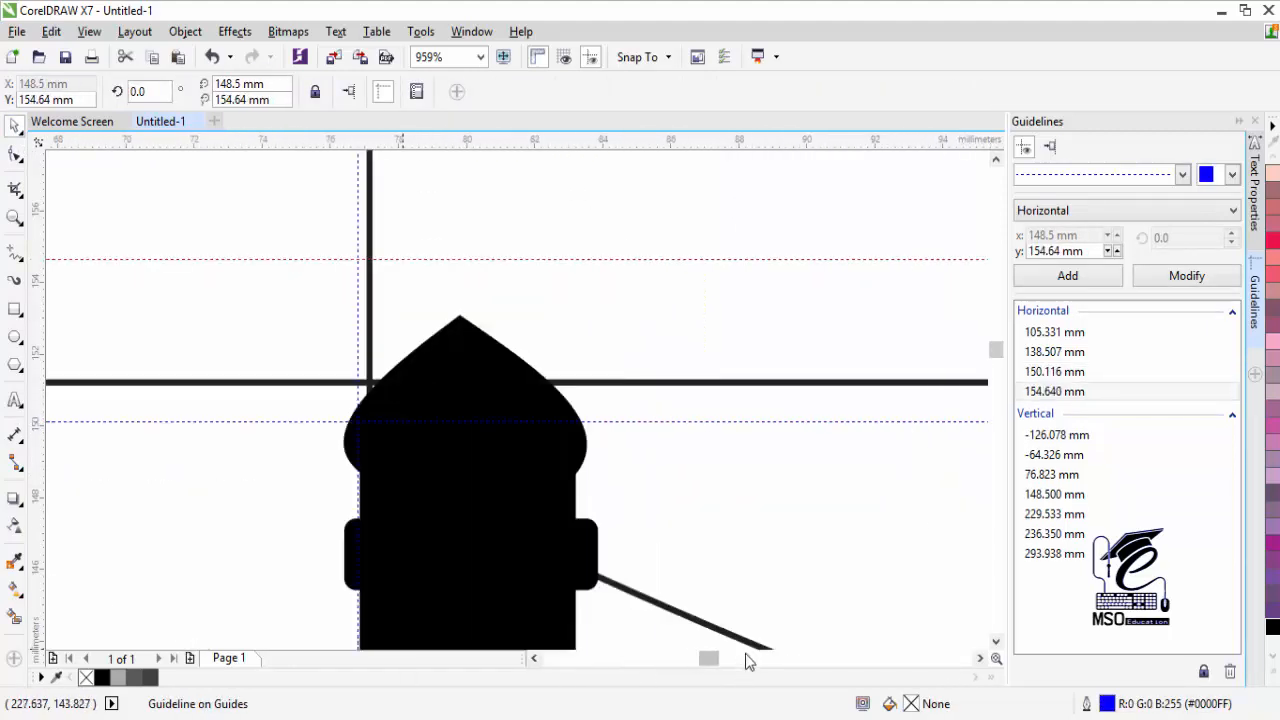
pyautogui.click(347, 451)
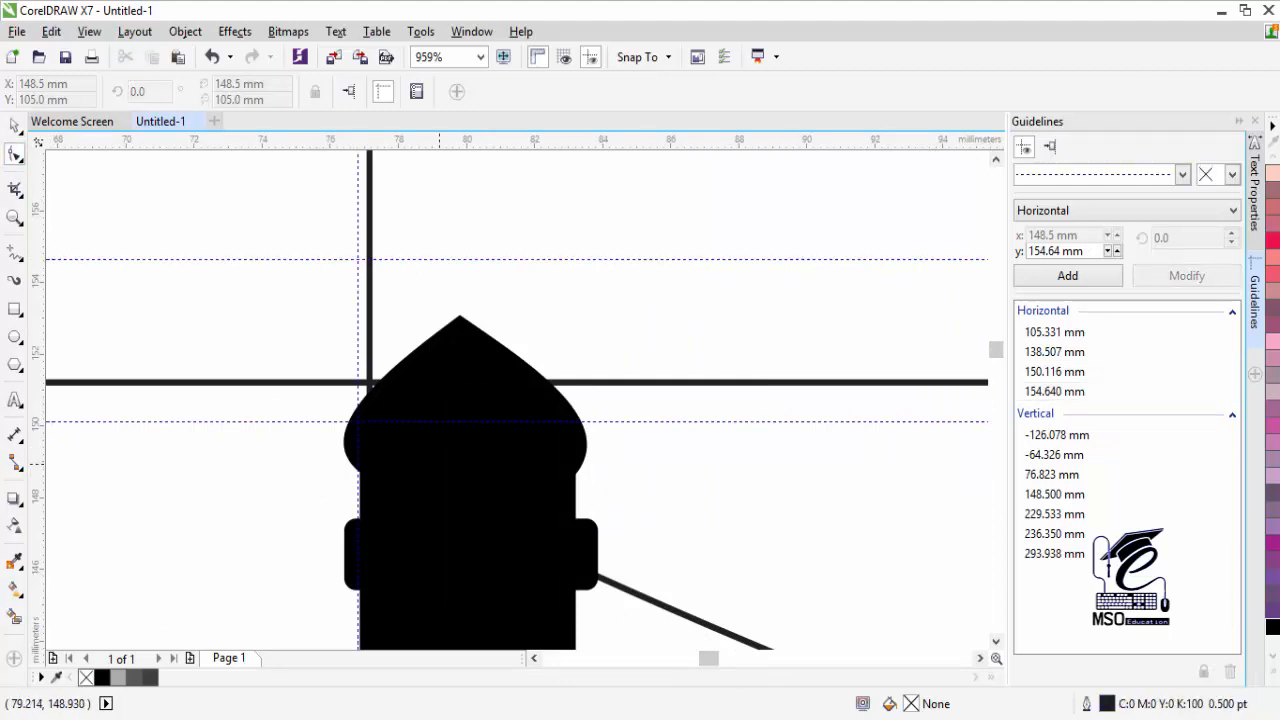
pyautogui.click(14, 126)
pyautogui.click(490, 499)
pyautogui.hotkey('ctrl', 'u')
pyautogui.click(226, 254)
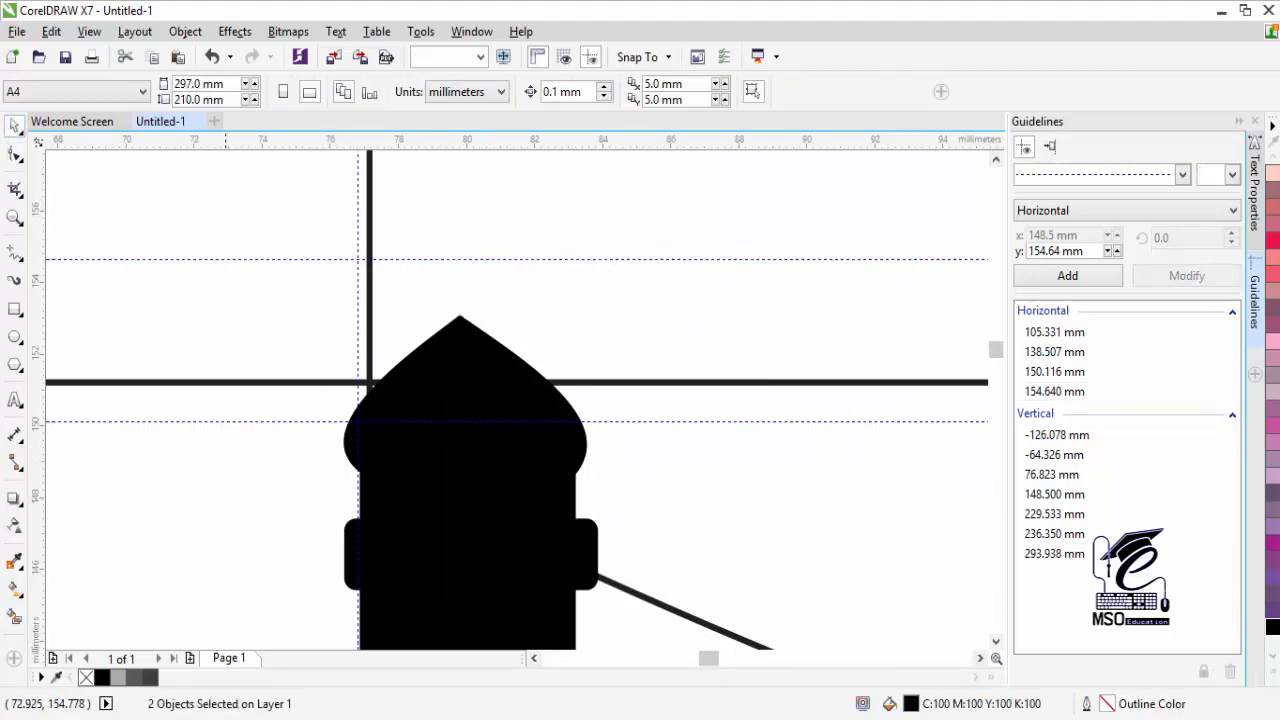
pyautogui.click(430, 400)
# Raise the left post's shoulder nodes and cap tip to the two horizontal guidelines.
pyautogui.click(15, 156)
pyautogui.moveTo(358, 471); pyautogui.dragTo(358, 421)
pyautogui.moveTo(576, 476); pyautogui.dragTo(577, 421)
pyautogui.moveTo(460, 317); pyautogui.dragTo(457, 261)
pyautogui.click(14, 126)
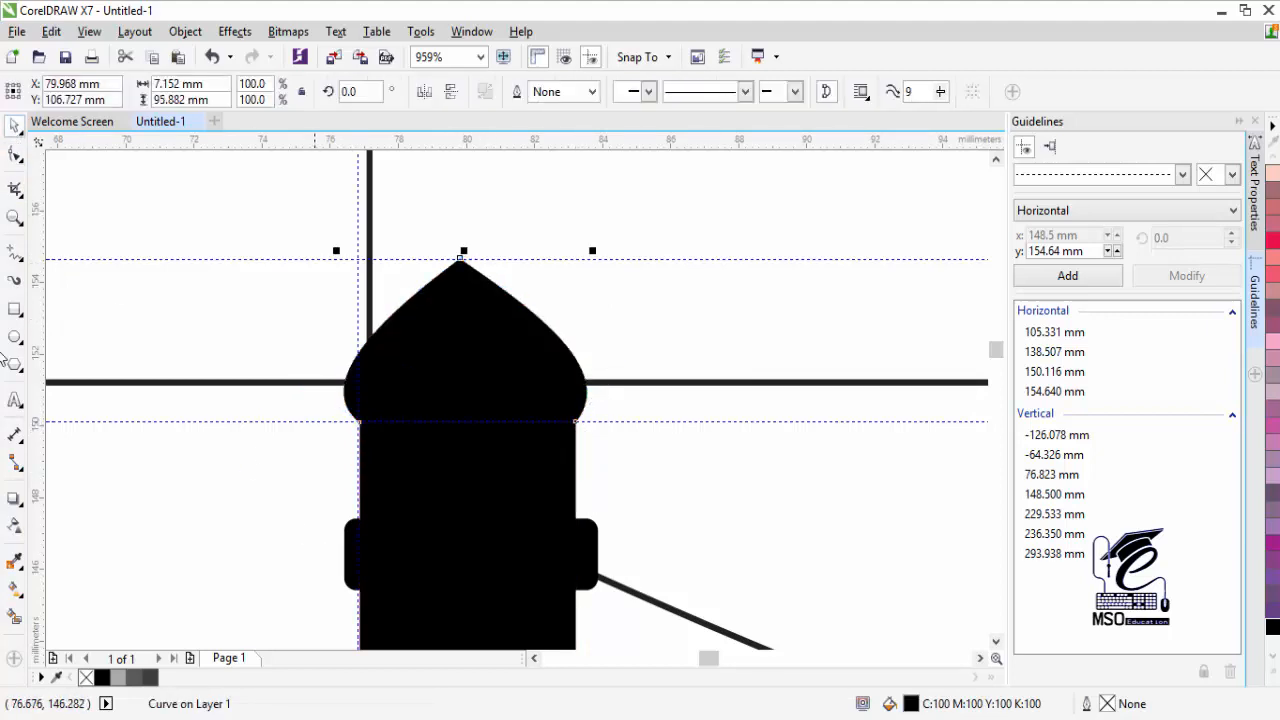
# Select the collars on both posts together and move them slightly up toward the caps.
pyautogui.click(14, 220)
pyautogui.rightClick(618, 502)
pyautogui.rightClick(622, 503)
pyautogui.rightClick(622, 503)
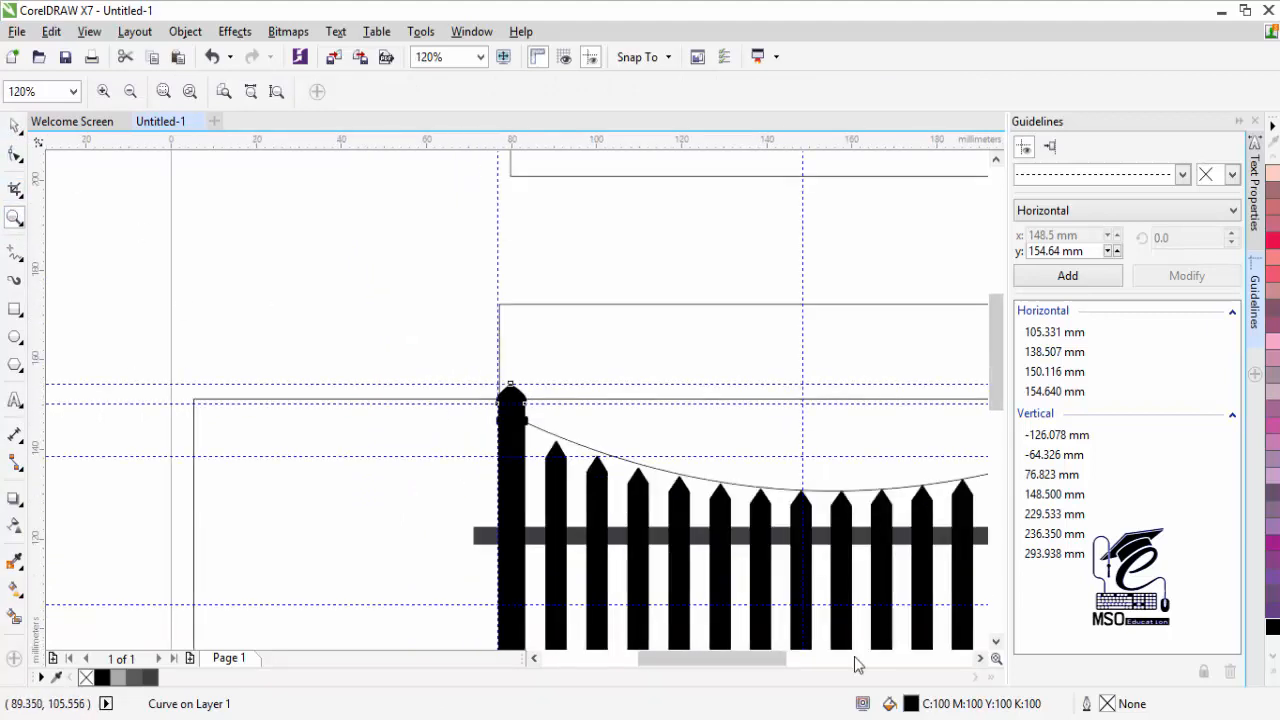
pyautogui.hscroll(3, 855, 658)
pyautogui.click(14, 128)
pyautogui.click(135, 450)
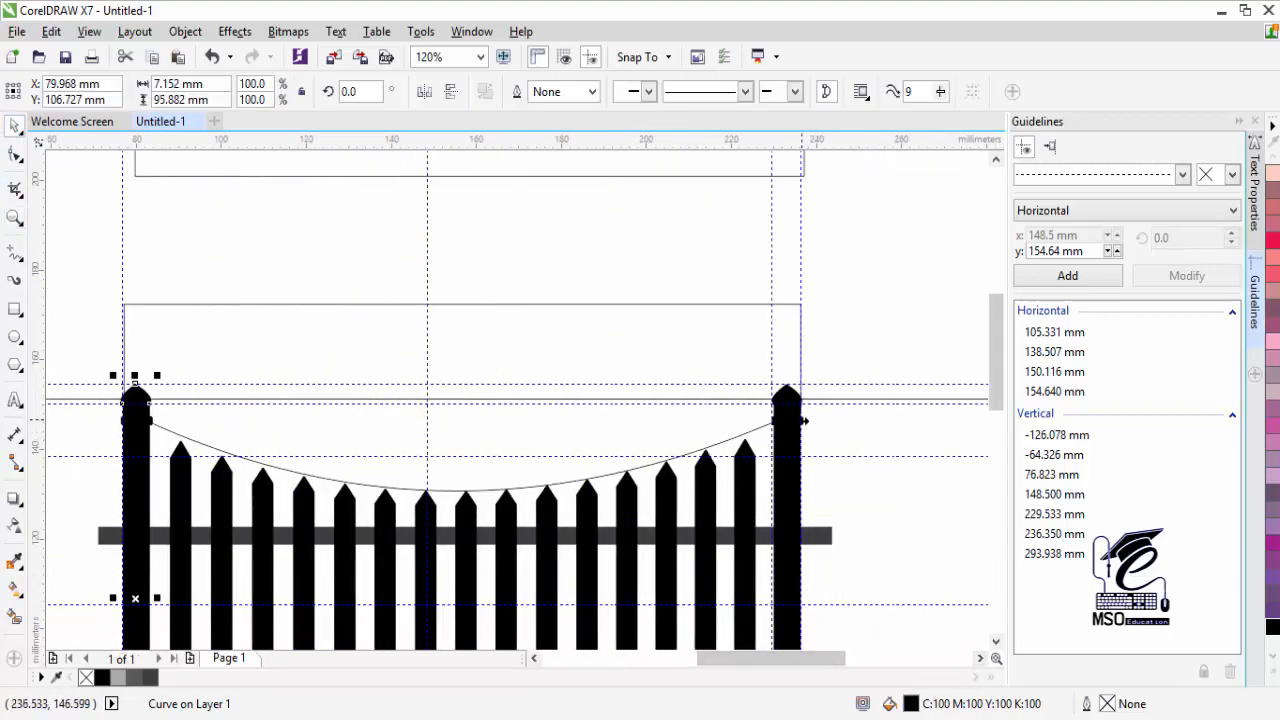
pyautogui.click(786, 418)
pyautogui.keyDown('shift'); pyautogui.click(135, 418); pyautogui.keyUp('shift')
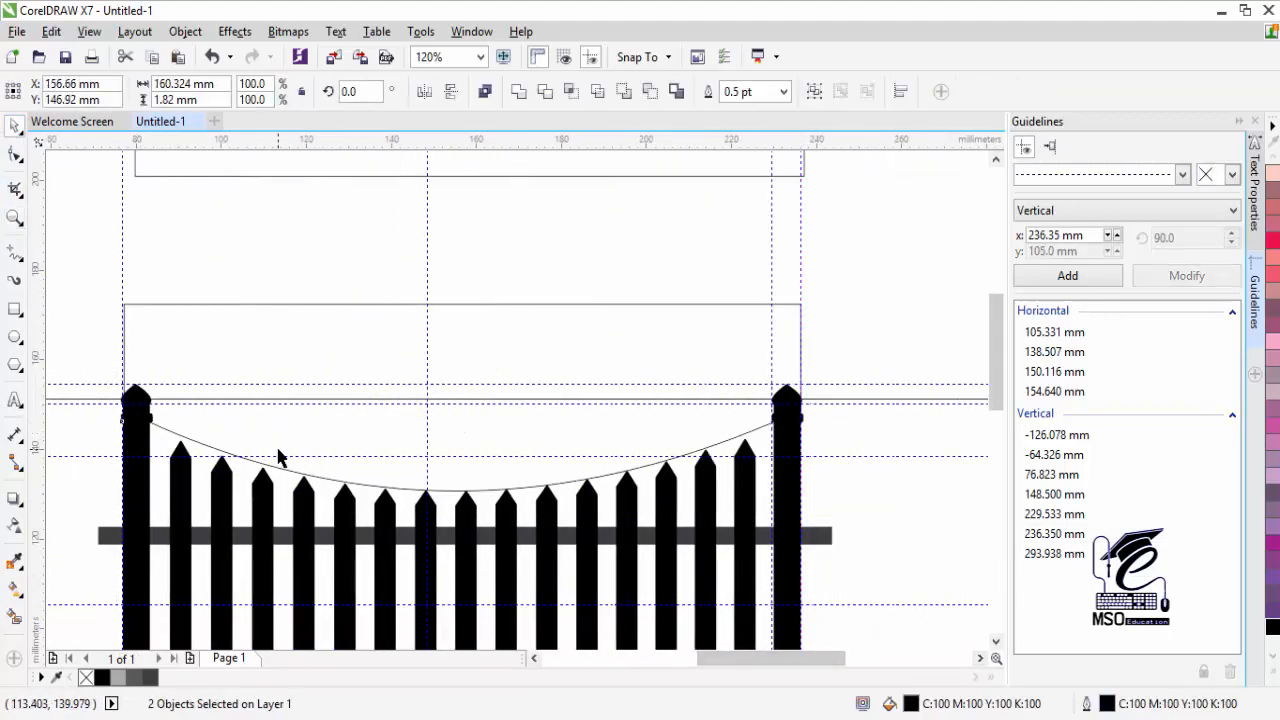
pyautogui.moveTo(808, 428); pyautogui.dragTo(816, 438)
pyautogui.click(861, 442)
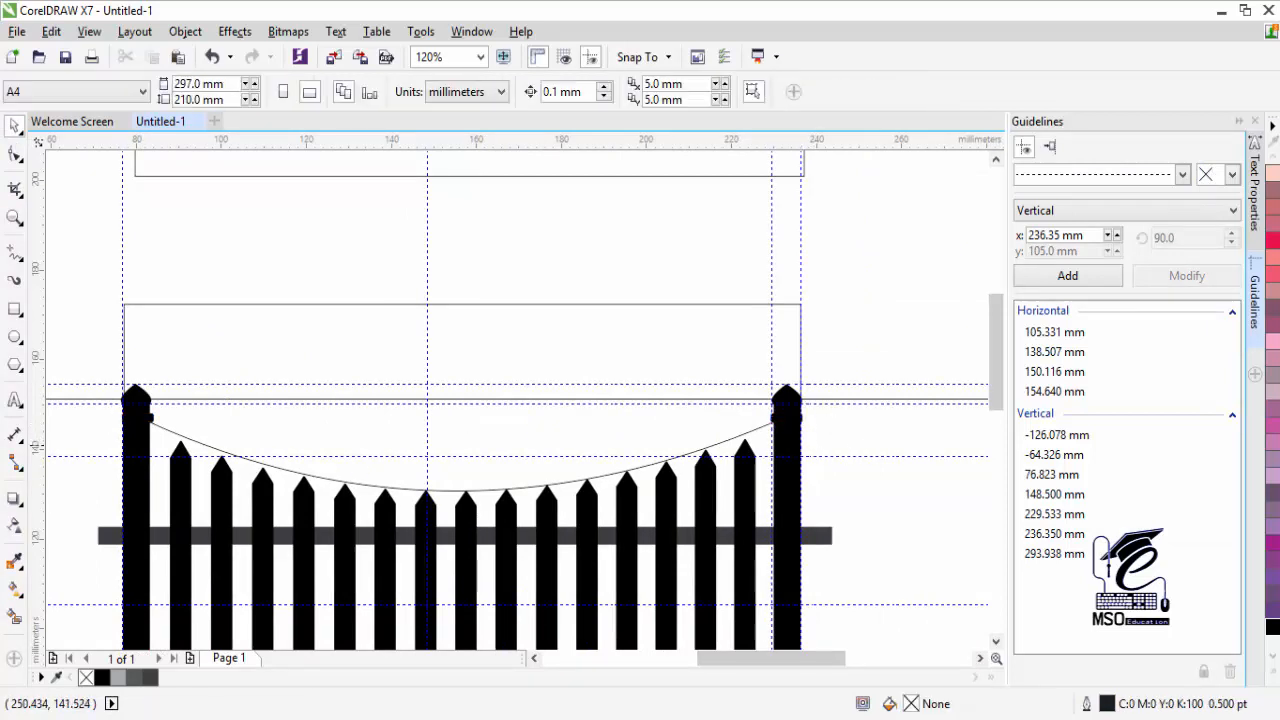
# Adjust the left and right collars individually so each sits centred horizontally on its post.
pyautogui.click(14, 218)
pyautogui.click(139, 409)
pyautogui.press('space')
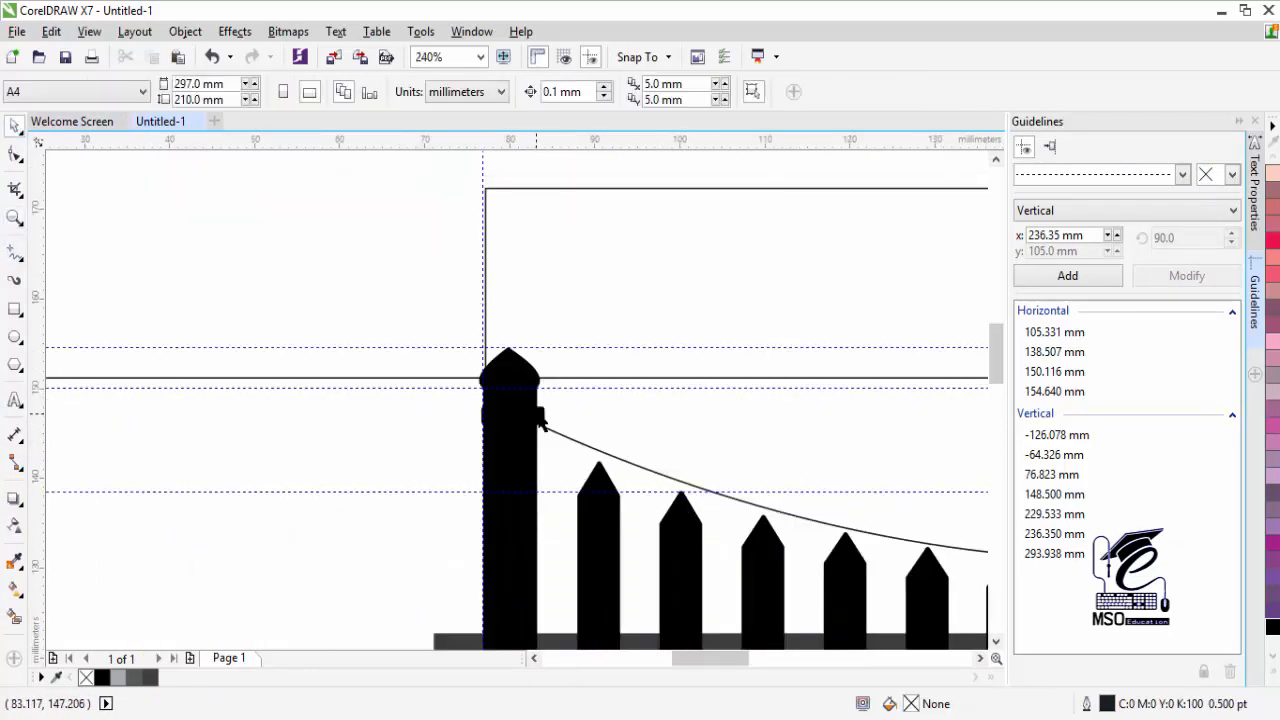
pyautogui.click(542, 417)
pyautogui.moveTo(542, 417); pyautogui.dragTo(539, 418)
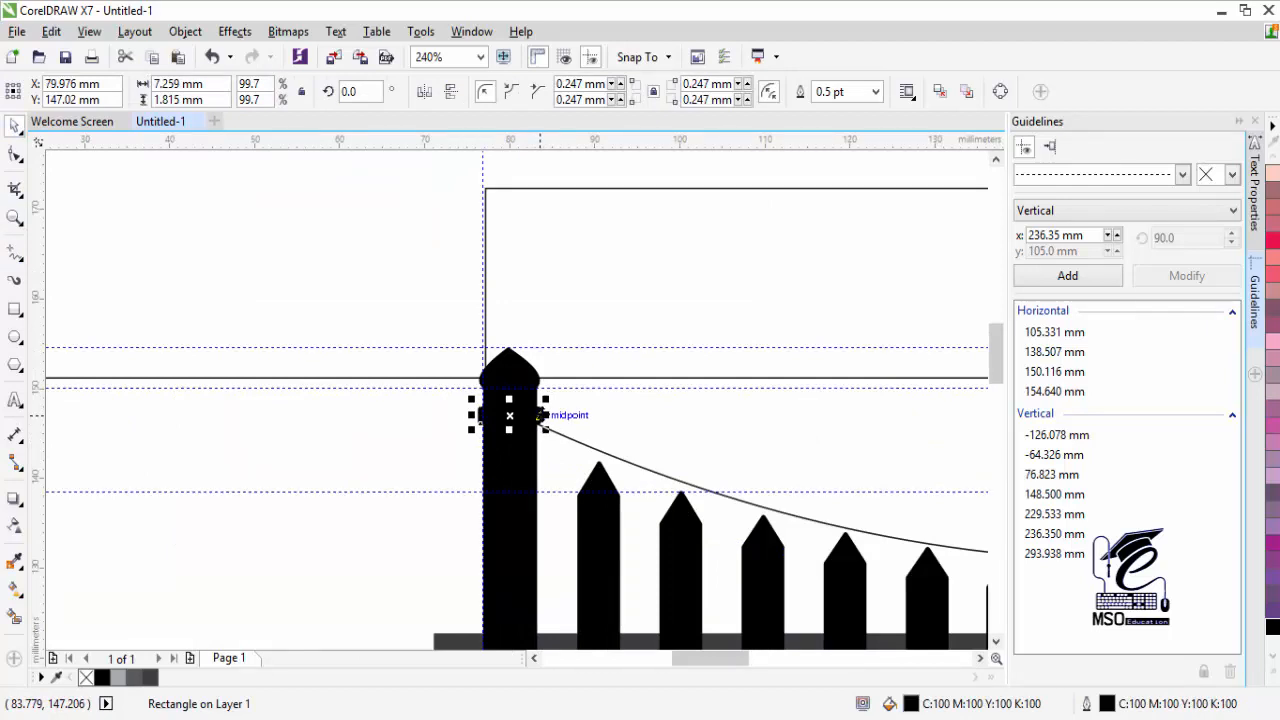
pyautogui.moveTo(710, 658); pyautogui.dragTo(803, 658)
pyautogui.click(648, 419)
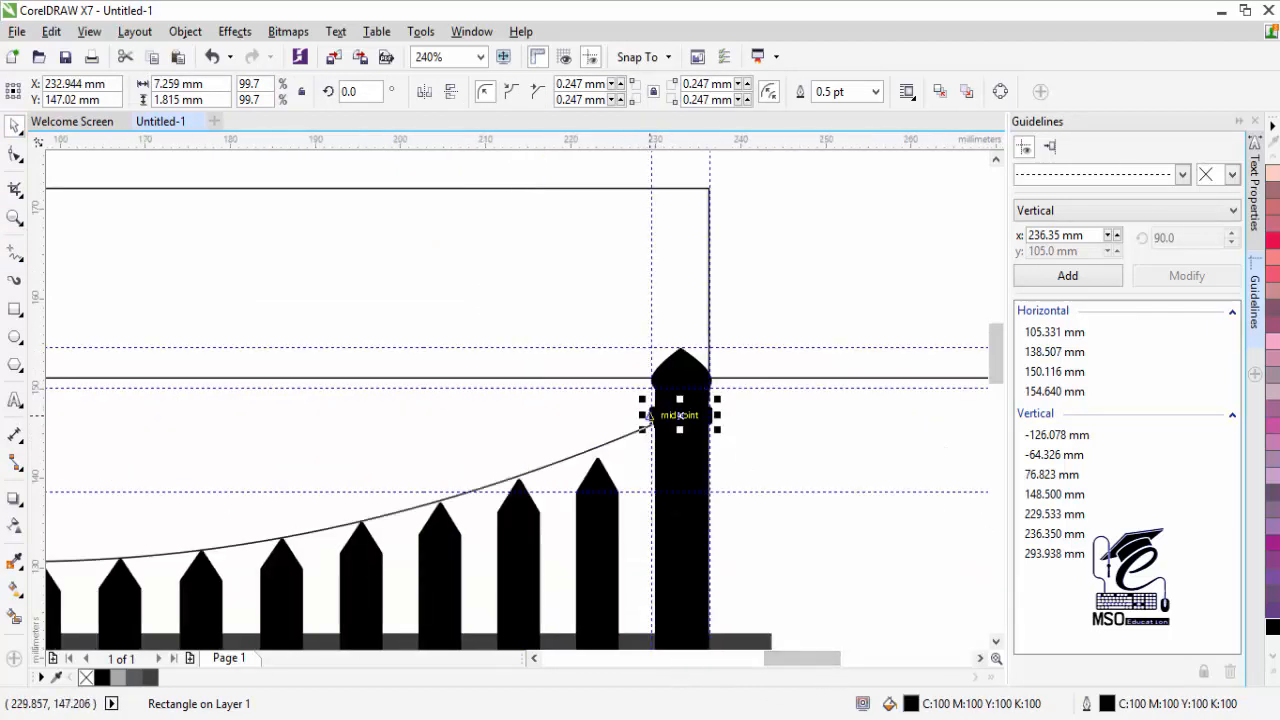
pyautogui.moveTo(679, 415); pyautogui.dragTo(683, 415)
# Delete the outlined arch curve above the pointed bars and clear the selection.
pyautogui.press('F3')
pyautogui.press('F3')
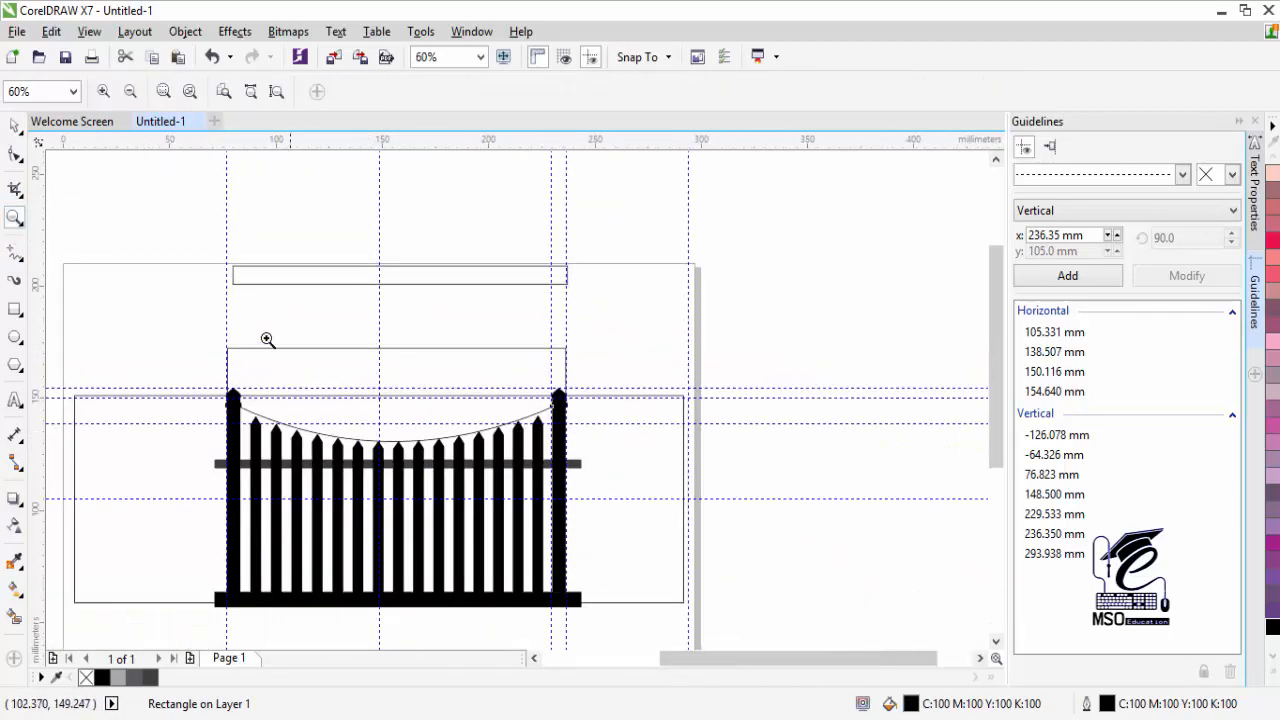
pyautogui.click(633, 508)
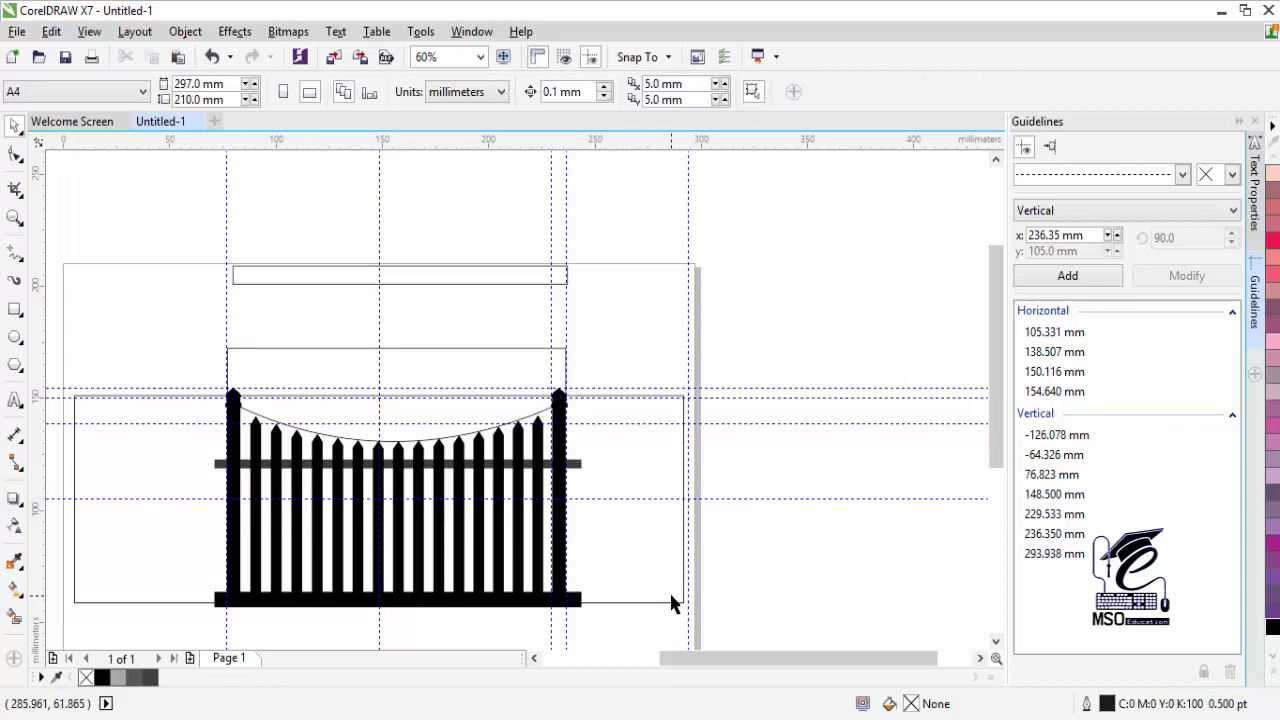
pyautogui.rightClick(545, 412)
pyautogui.click(600, 420)
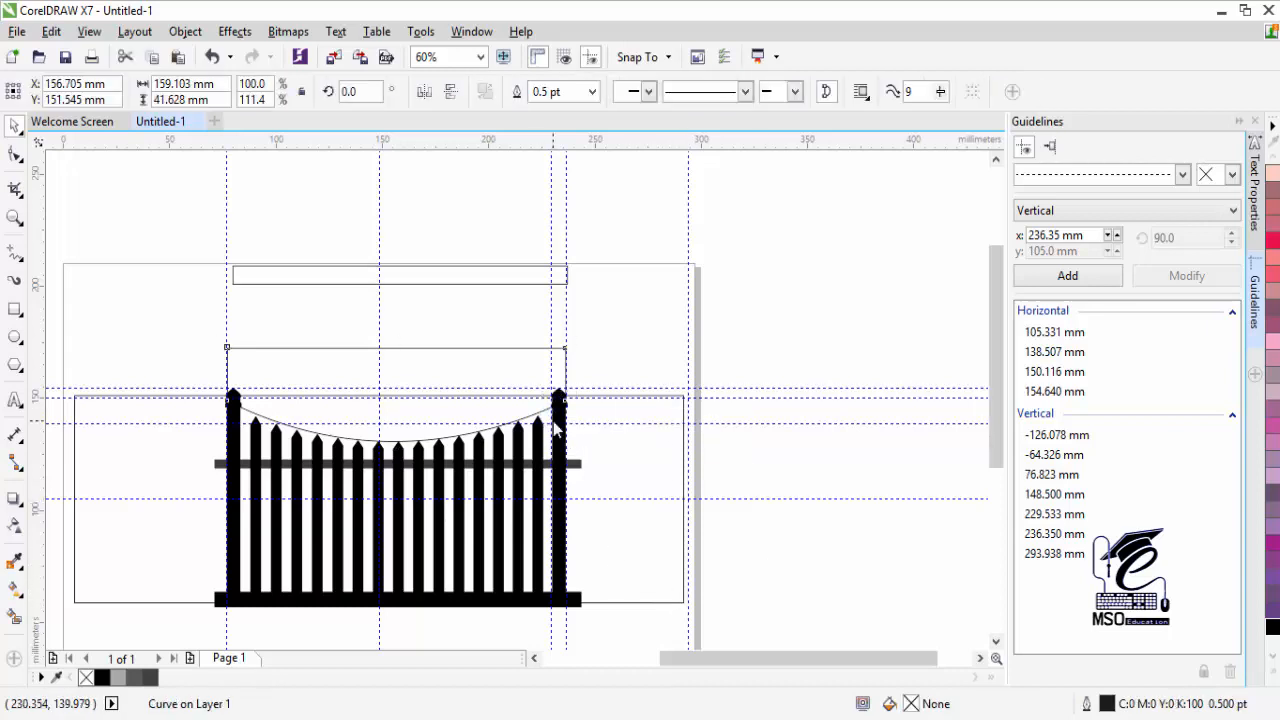
pyautogui.press('Delete')
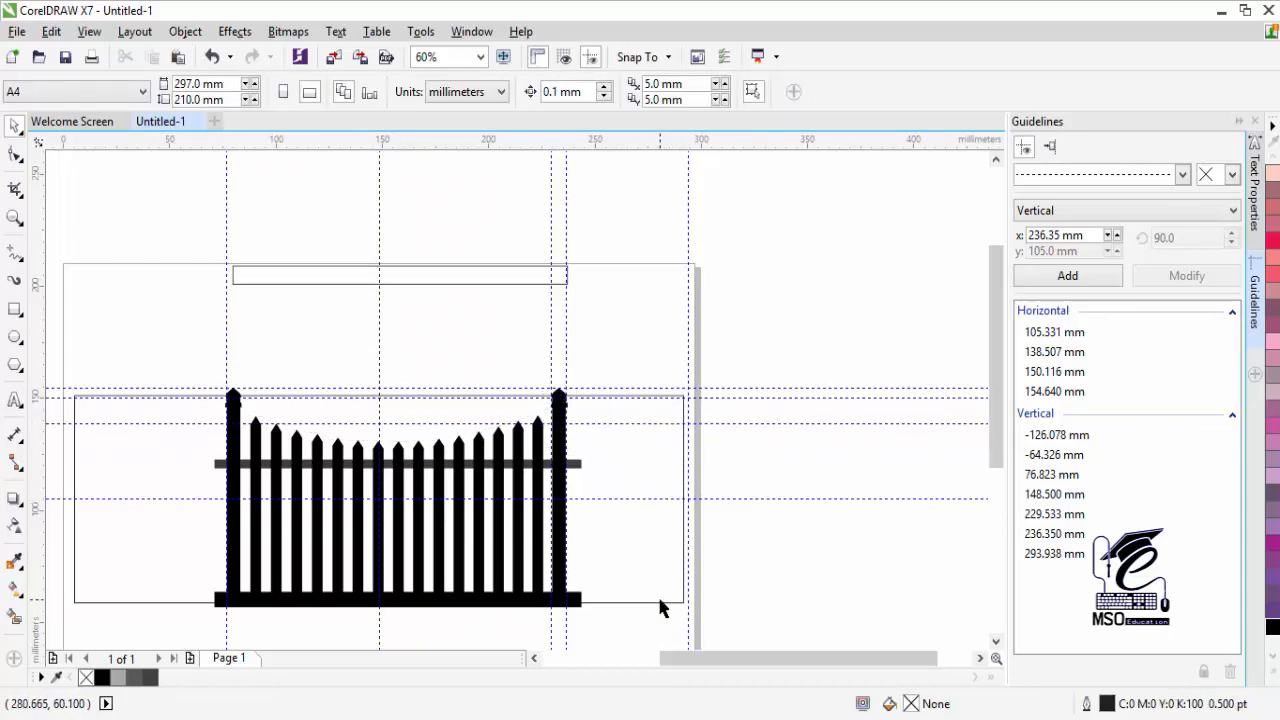
pyautogui.click(684, 602)
pyautogui.click(772, 595)
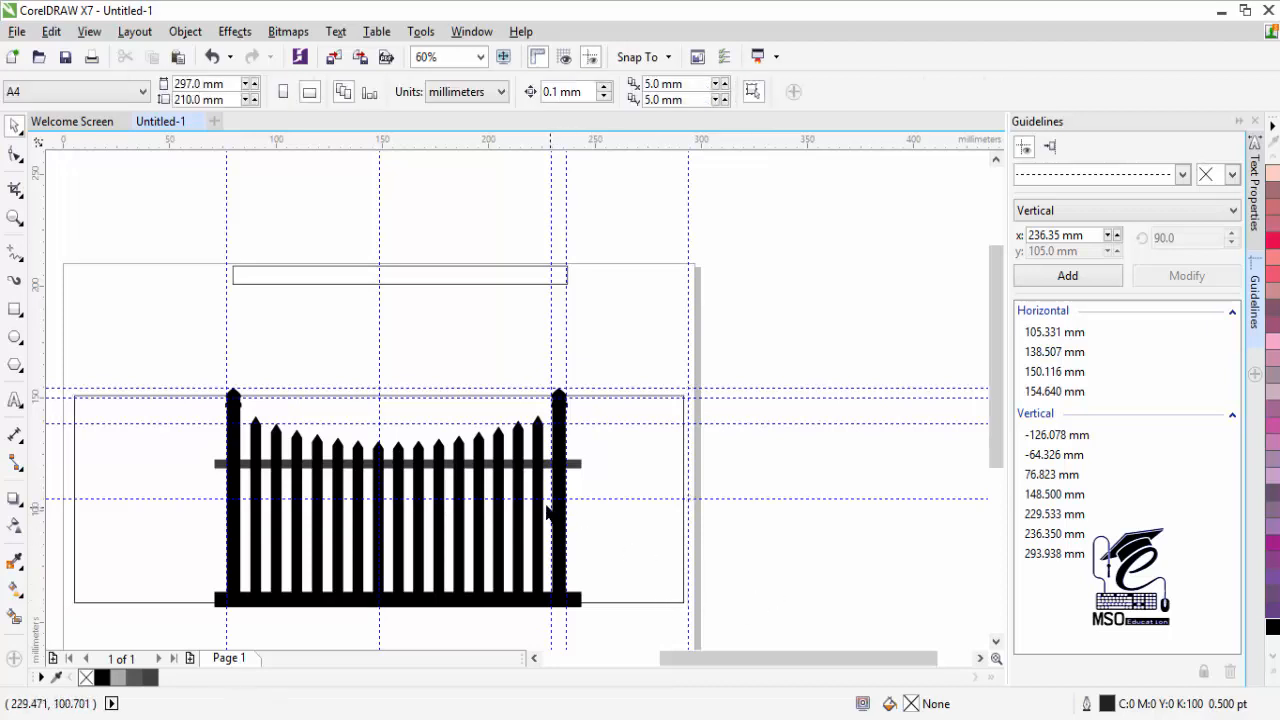
# Place a grouped, horizontally mirrored copy of the six bars nearest the right post just outside that post, with a small gap.
pyautogui.click(996, 641)
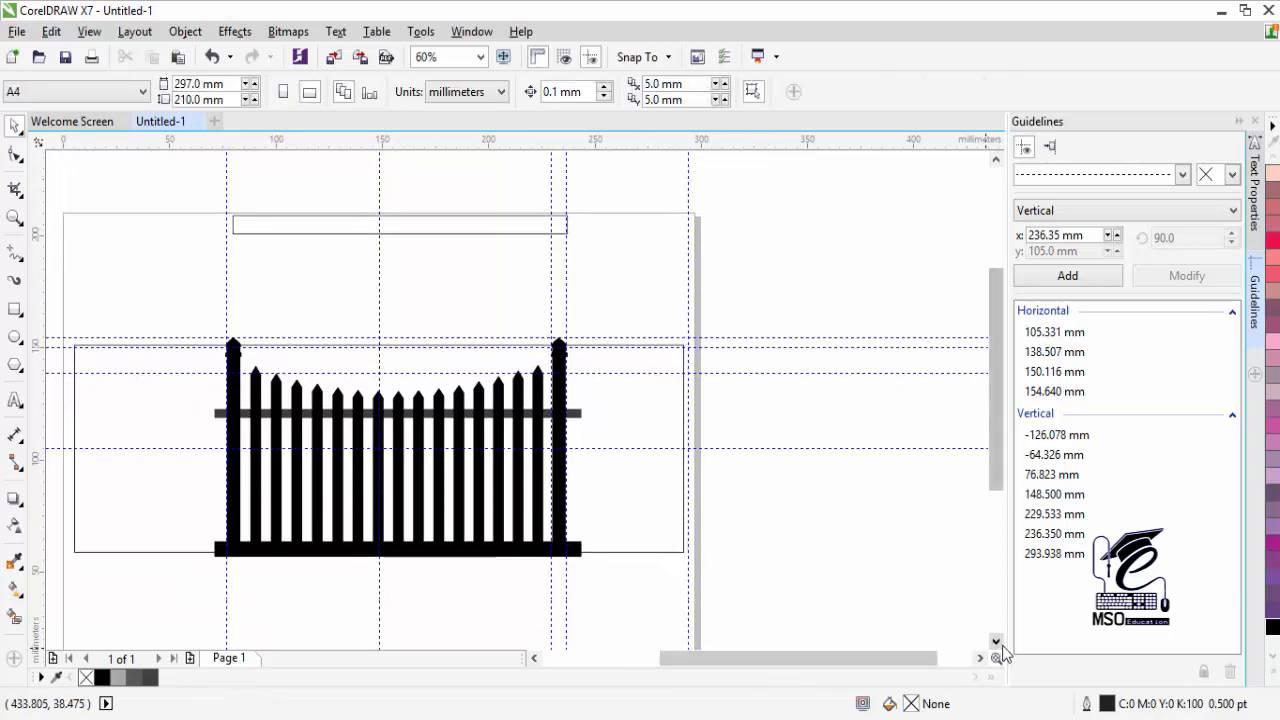
pyautogui.click(996, 641)
pyautogui.moveTo(757, 574); pyautogui.dragTo(430, 312)
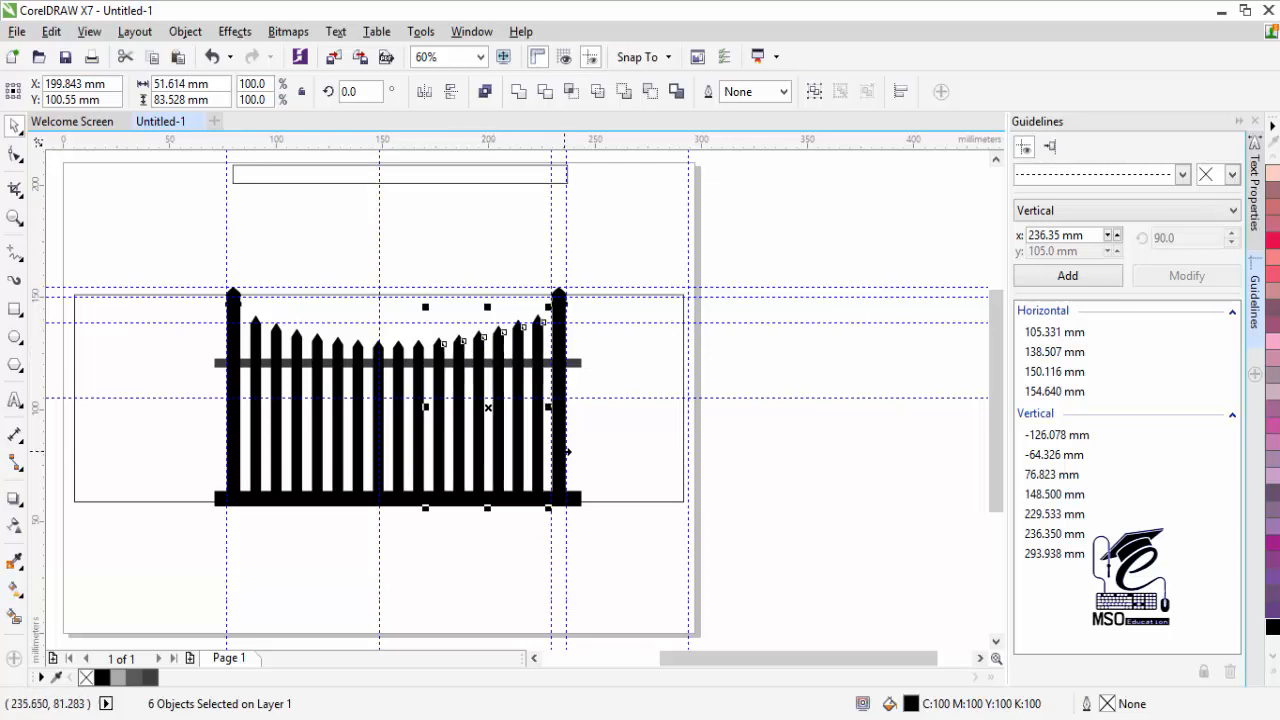
pyautogui.click(427, 94)
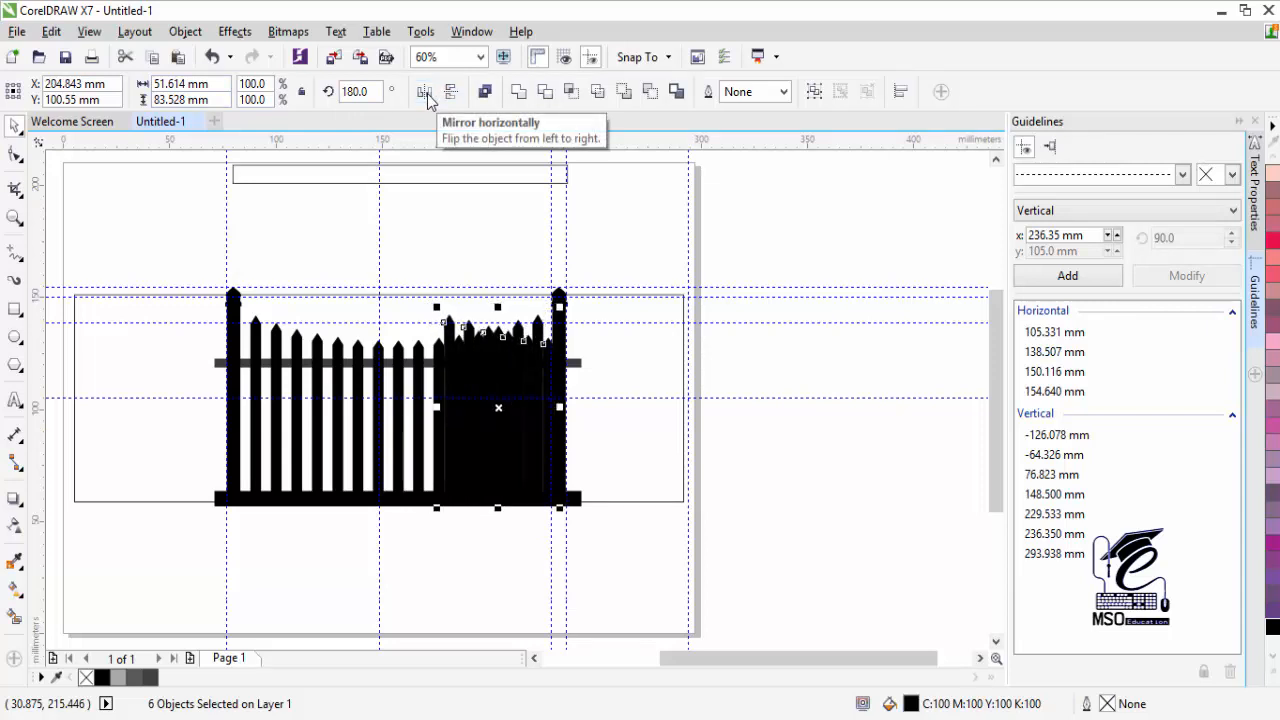
pyautogui.hotkey('ctrl', 'g')
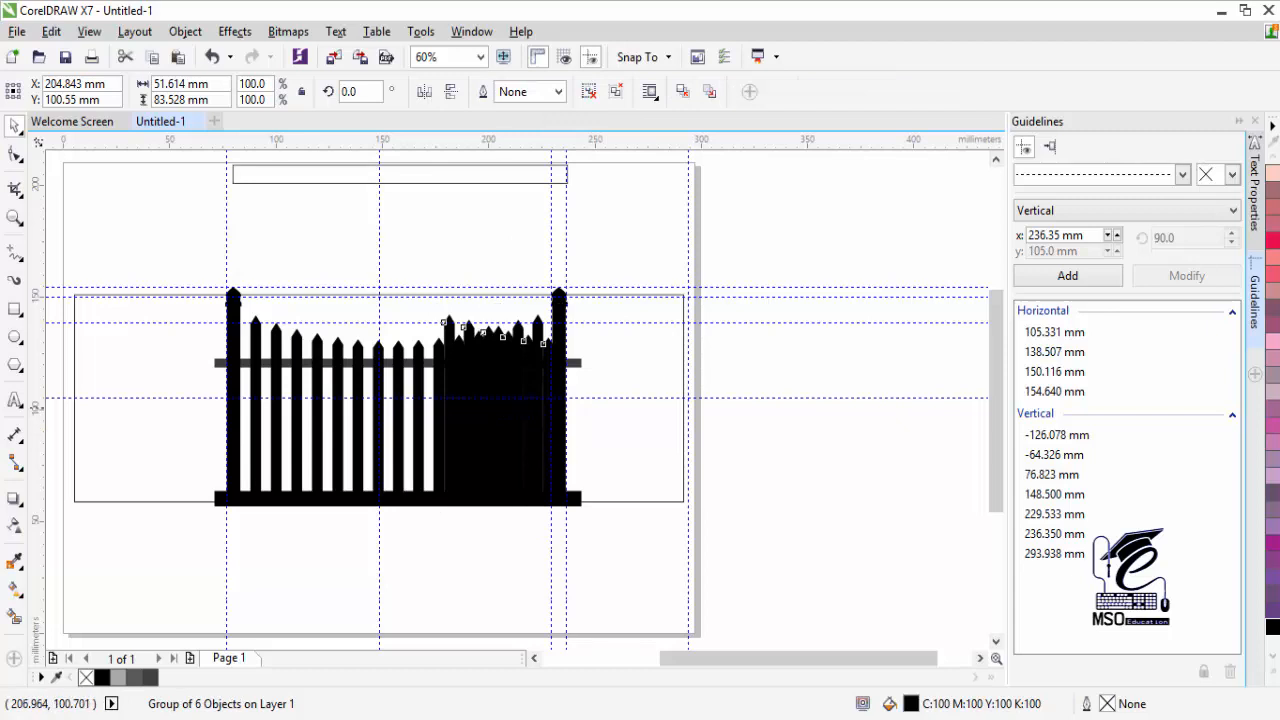
pyautogui.moveTo(498, 407); pyautogui.dragTo(638, 407)
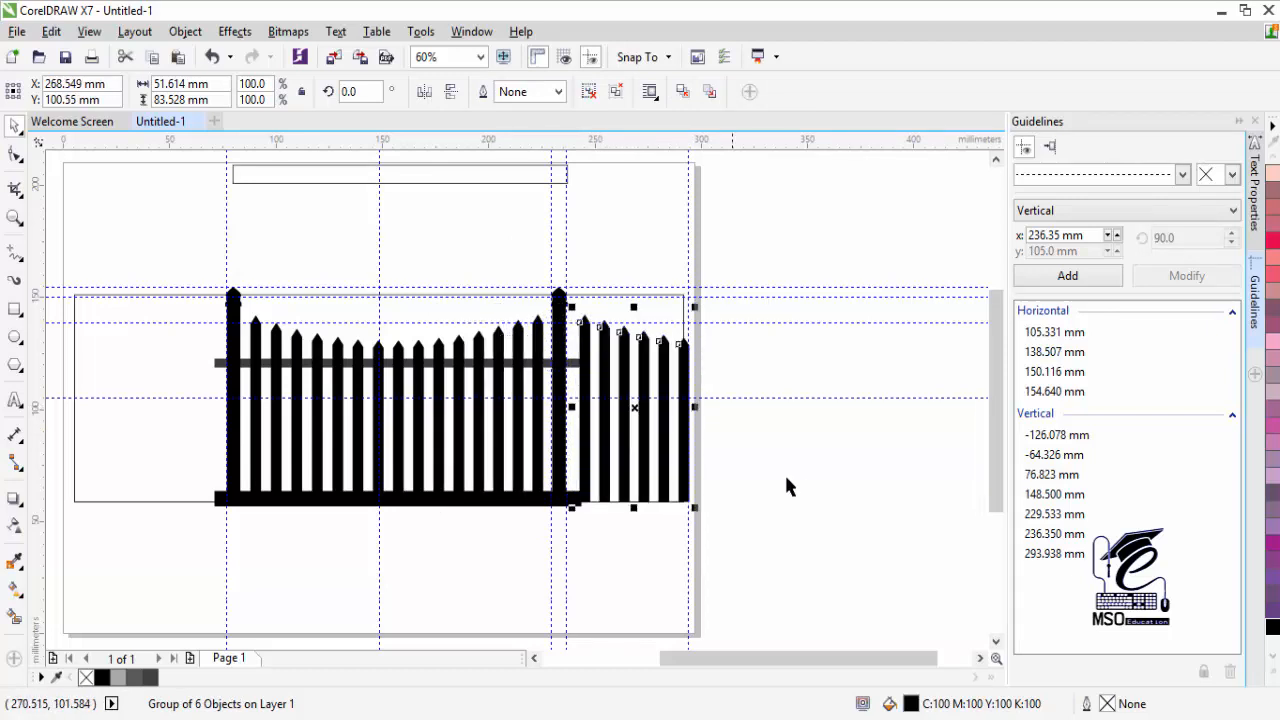
pyautogui.press('Left')
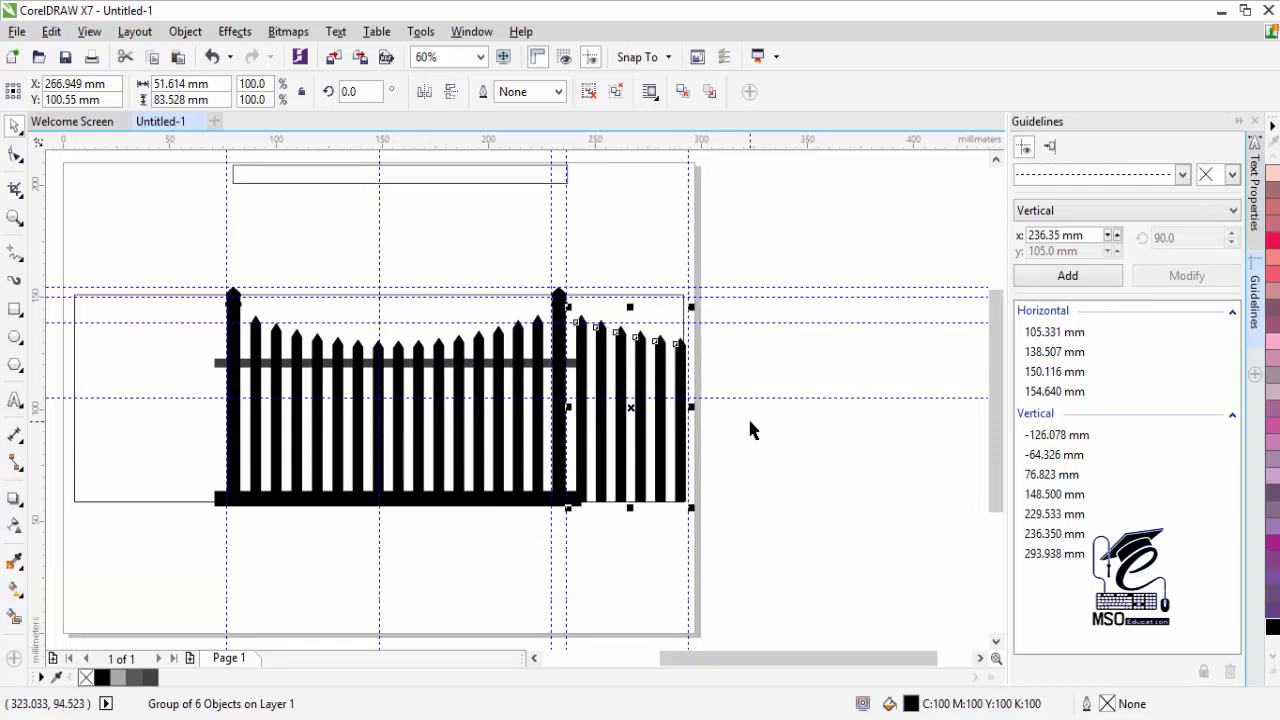
# Copy the outer bar group to outside the left post, mirror it horizontally and nudge it left to even the spacing.
pyautogui.moveTo(628, 406); pyautogui.dragTo(163, 427)
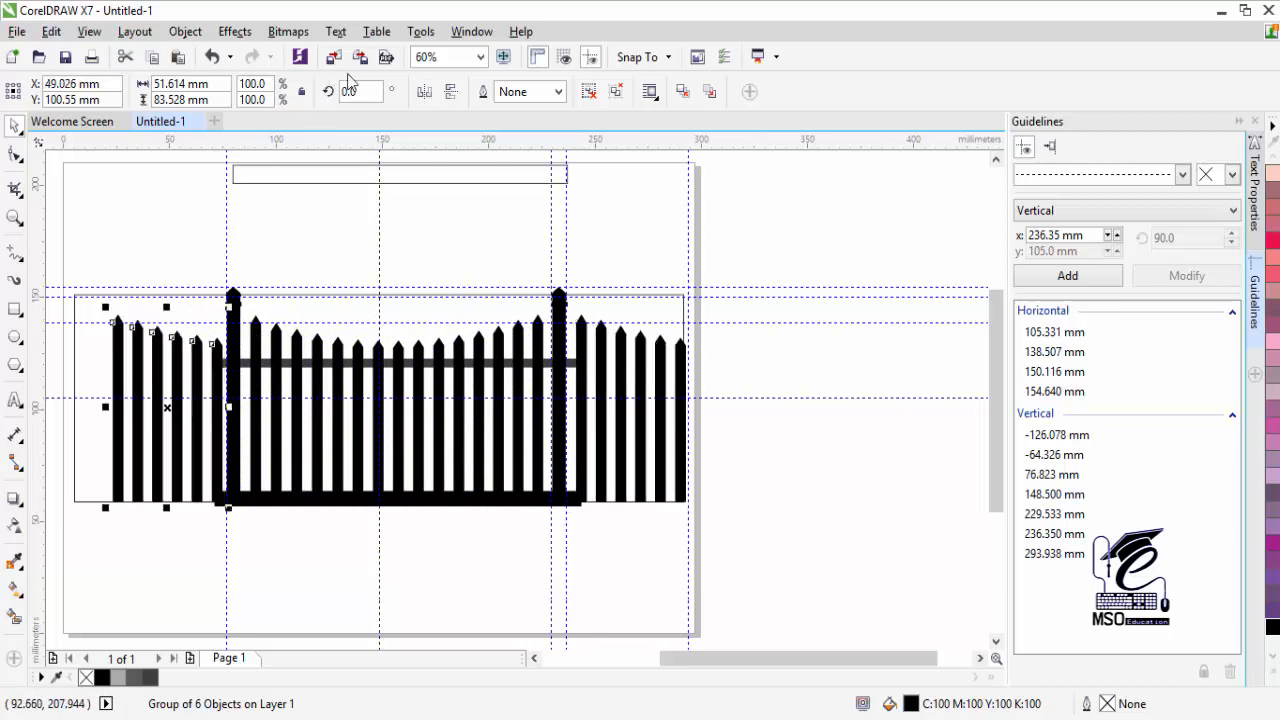
pyautogui.click(425, 92)
pyautogui.press('Left')
pyautogui.press('Left')
pyautogui.press('Left')
pyautogui.press('Left')
pyautogui.press('Left')
pyautogui.press('Left')
pyautogui.press('Left')
pyautogui.press('Left')
pyautogui.press('Left')
pyautogui.press('Left')
pyautogui.press('Left')
pyautogui.press('Left')
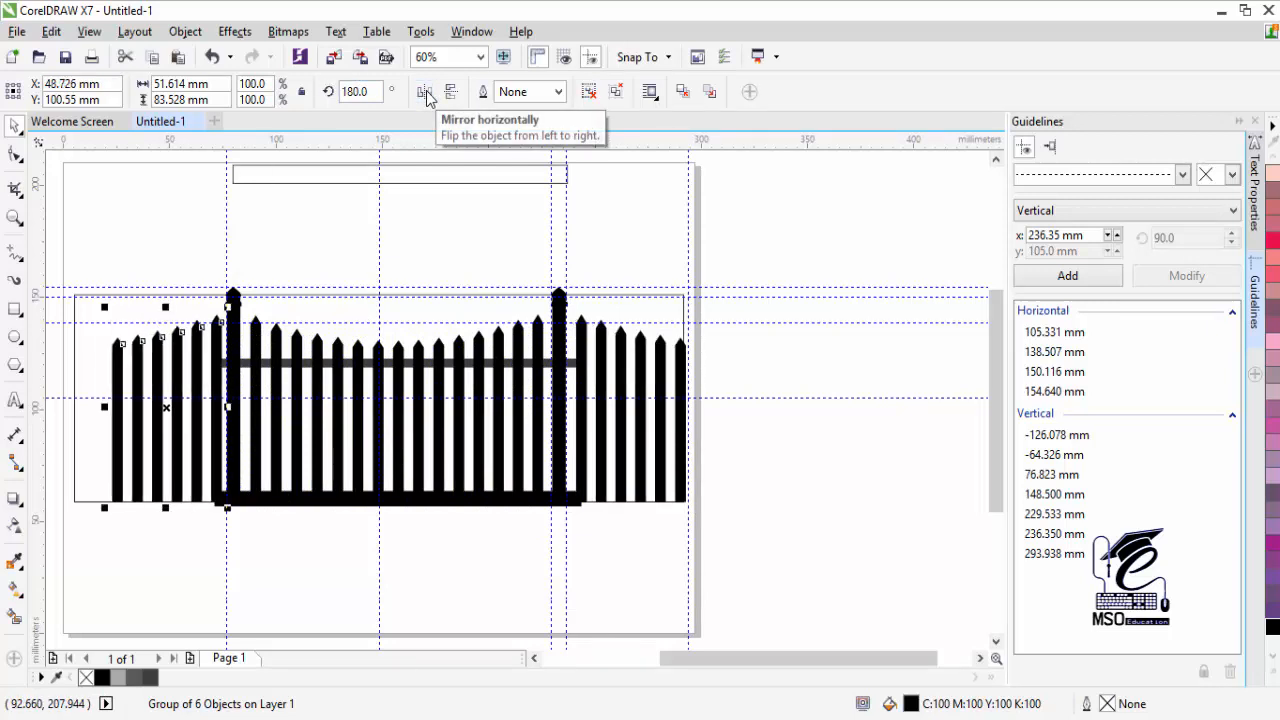
pyautogui.press('Left')
pyautogui.press('Left')
pyautogui.press('Left')
pyautogui.press('Left')
pyautogui.press('Left')
pyautogui.press('Left')
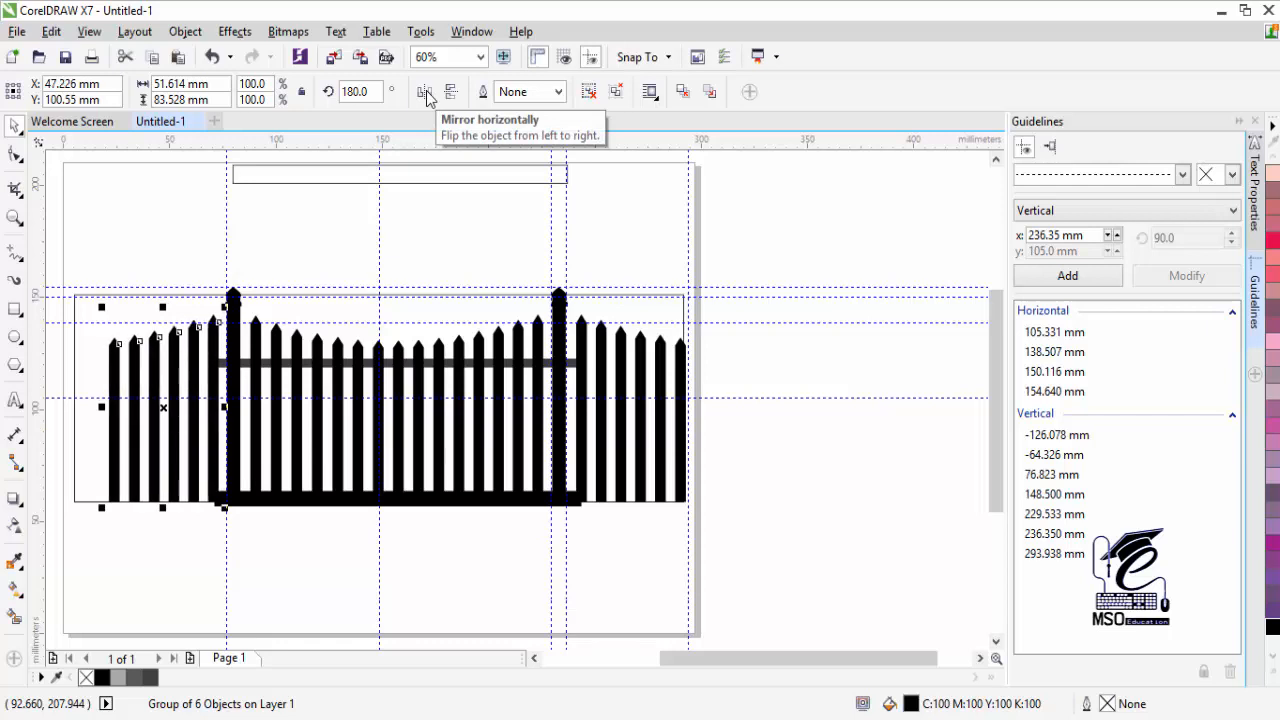
# Widen the base rail to about 279 mm and the upper rail to about 284 mm so both span the added outer bars.
pyautogui.click(457, 504)
pyautogui.moveTo(588, 497); pyautogui.dragTo(698, 523)
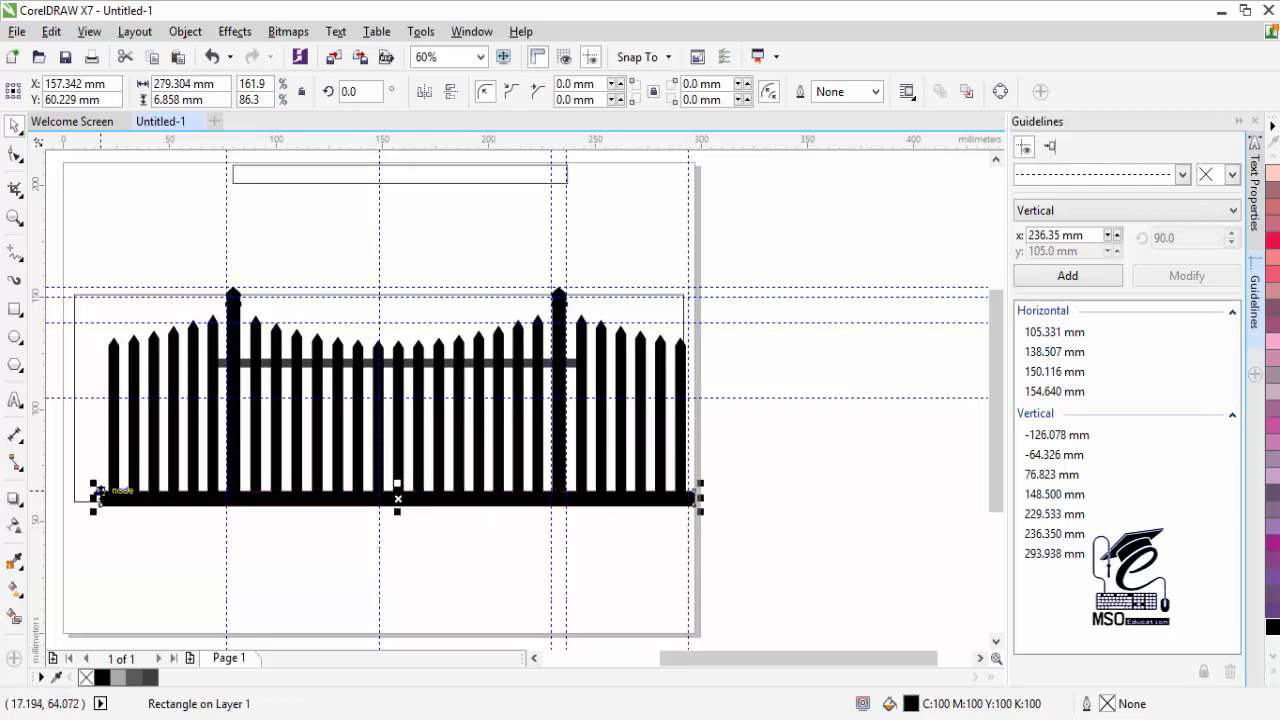
pyautogui.click(224, 366)
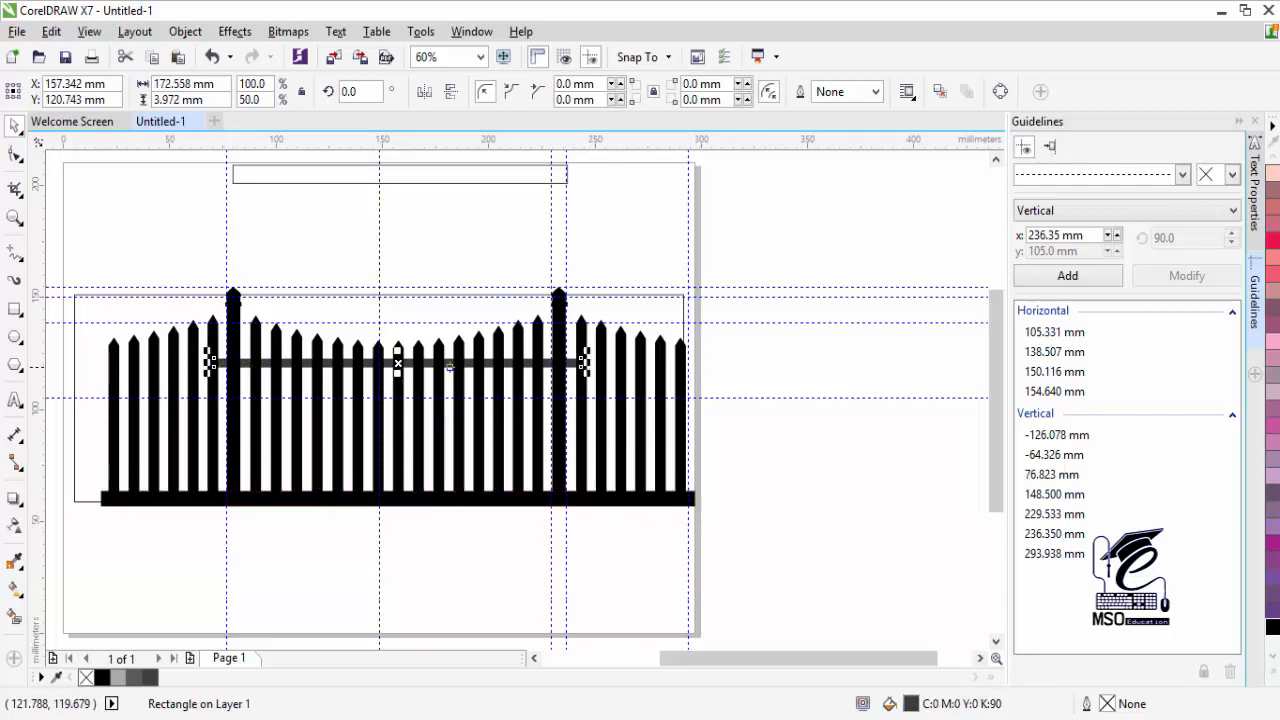
pyautogui.moveTo(585, 366); pyautogui.dragTo(706, 389)
pyautogui.click(799, 350)
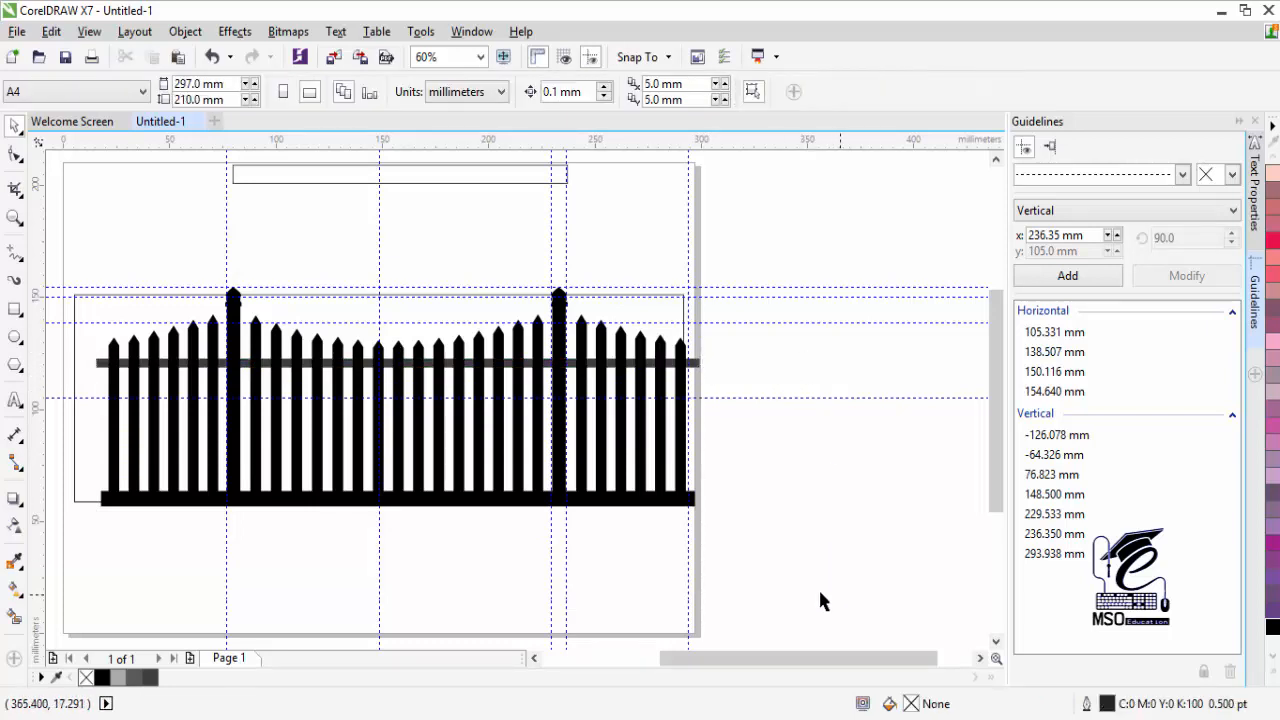
# Select the whole fence and reduce its height to about 81 mm, keeping the base in place.
pyautogui.moveTo(820, 590); pyautogui.dragTo(78, 267)
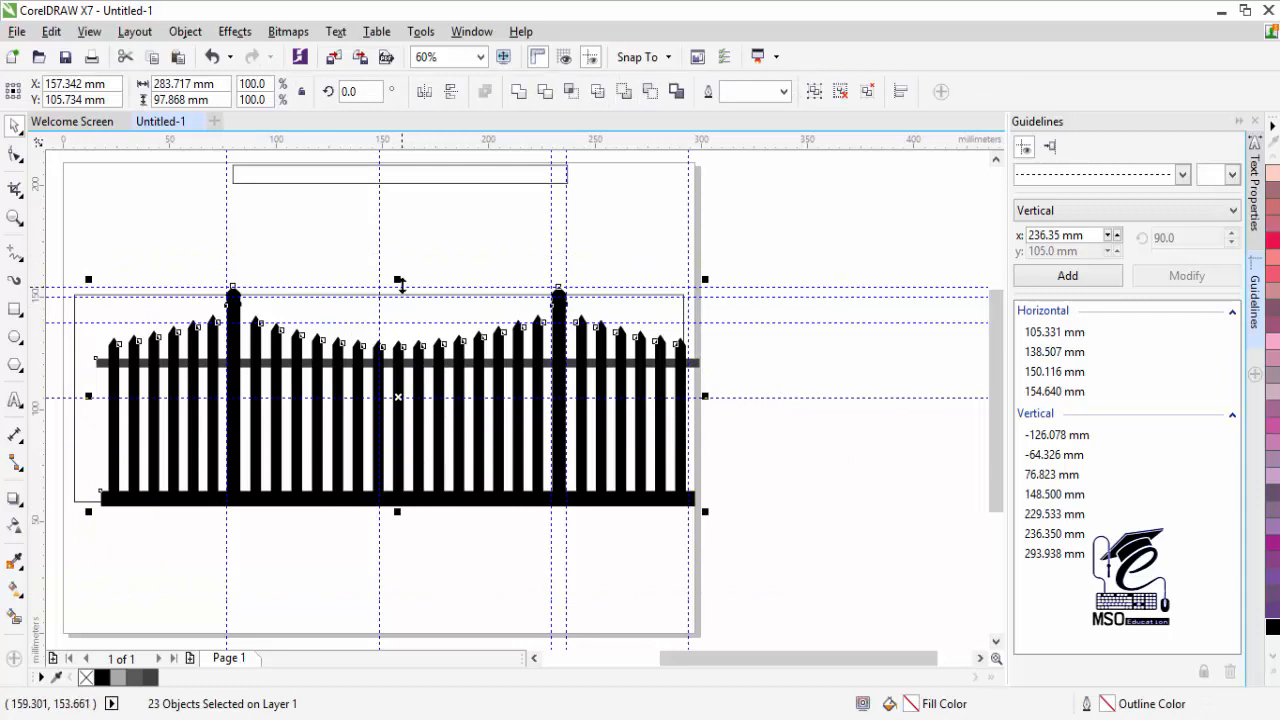
pyautogui.moveTo(398, 281); pyautogui.dragTo(397, 318)
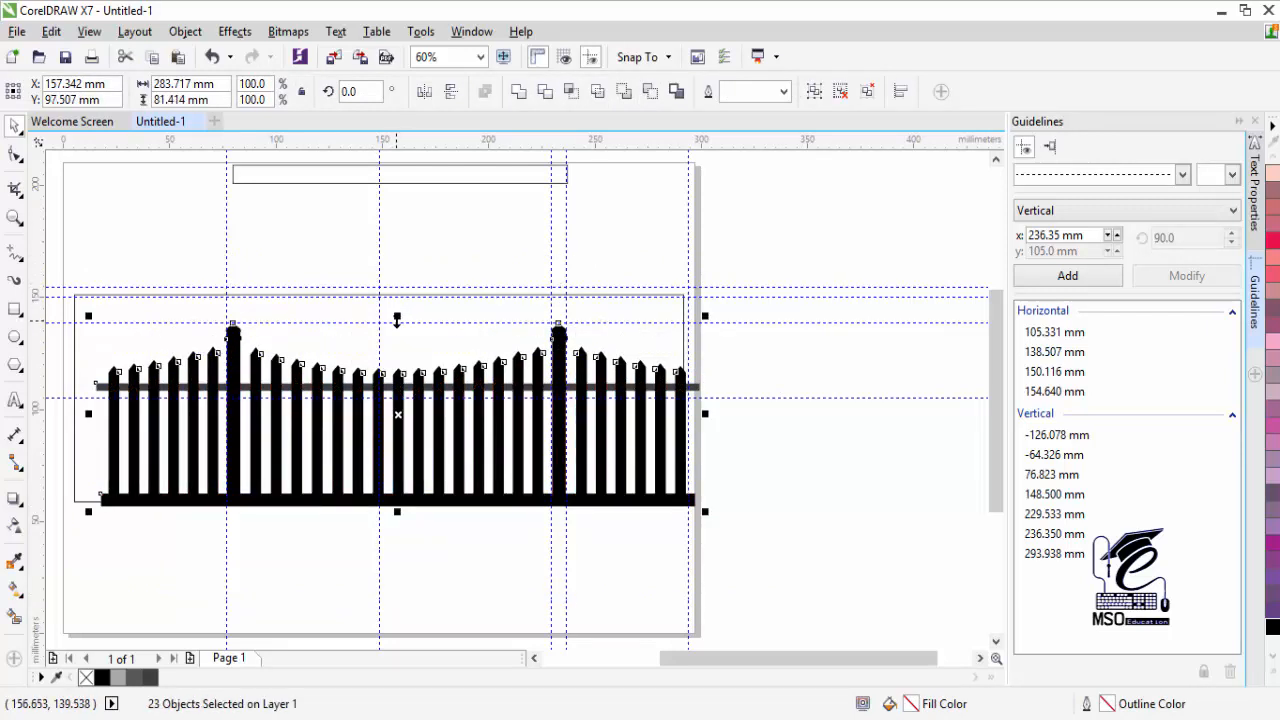
pyautogui.click(683, 339)
pyautogui.rightClick(683, 339)
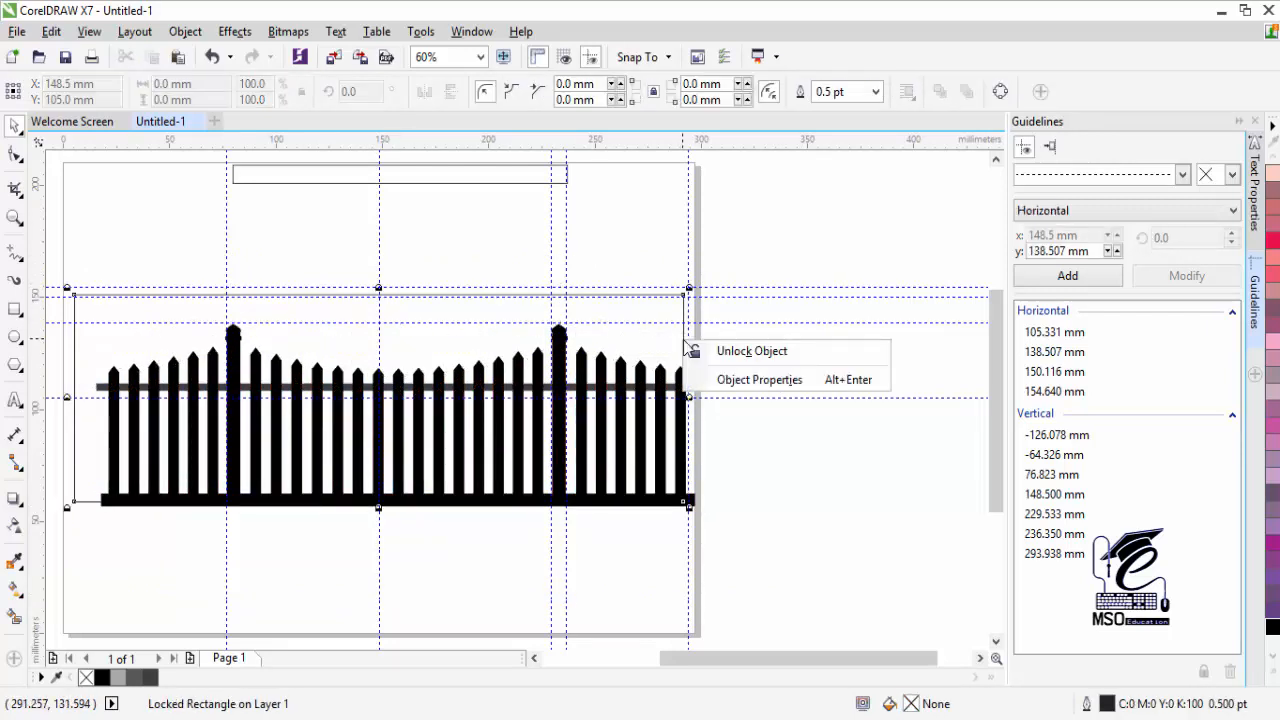
pyautogui.click(715, 322)
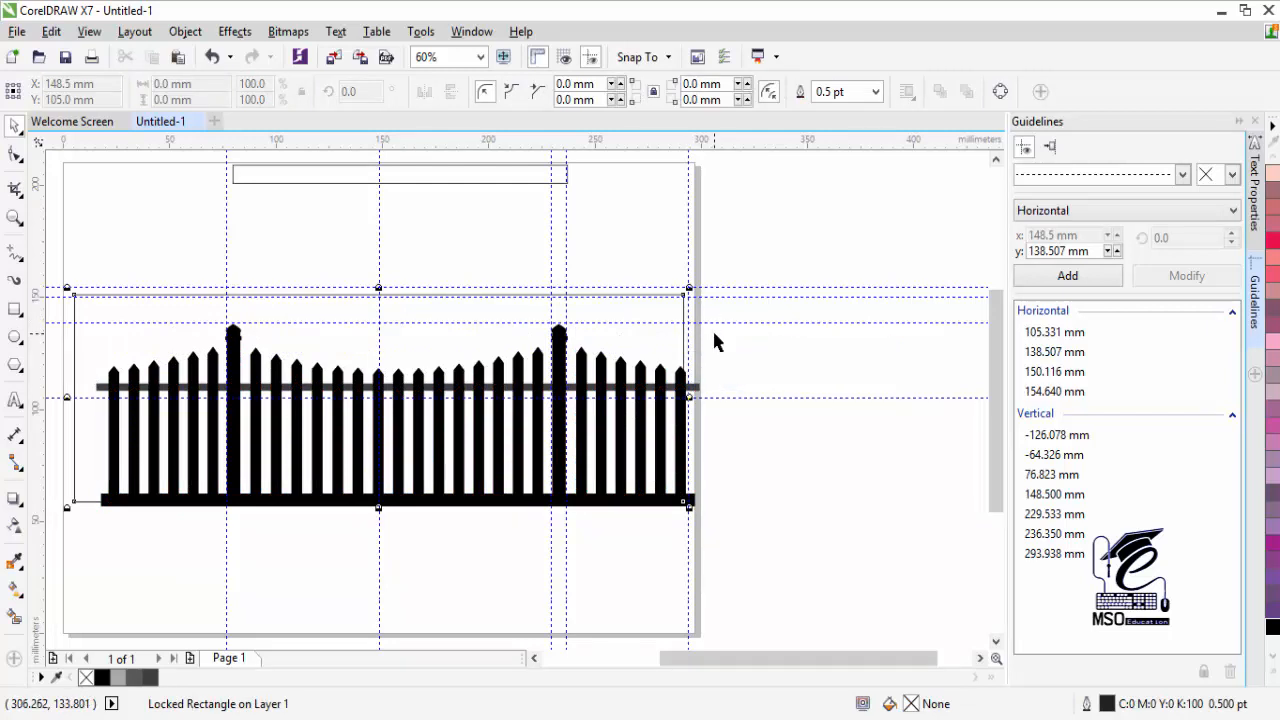
pyautogui.press('Escape')
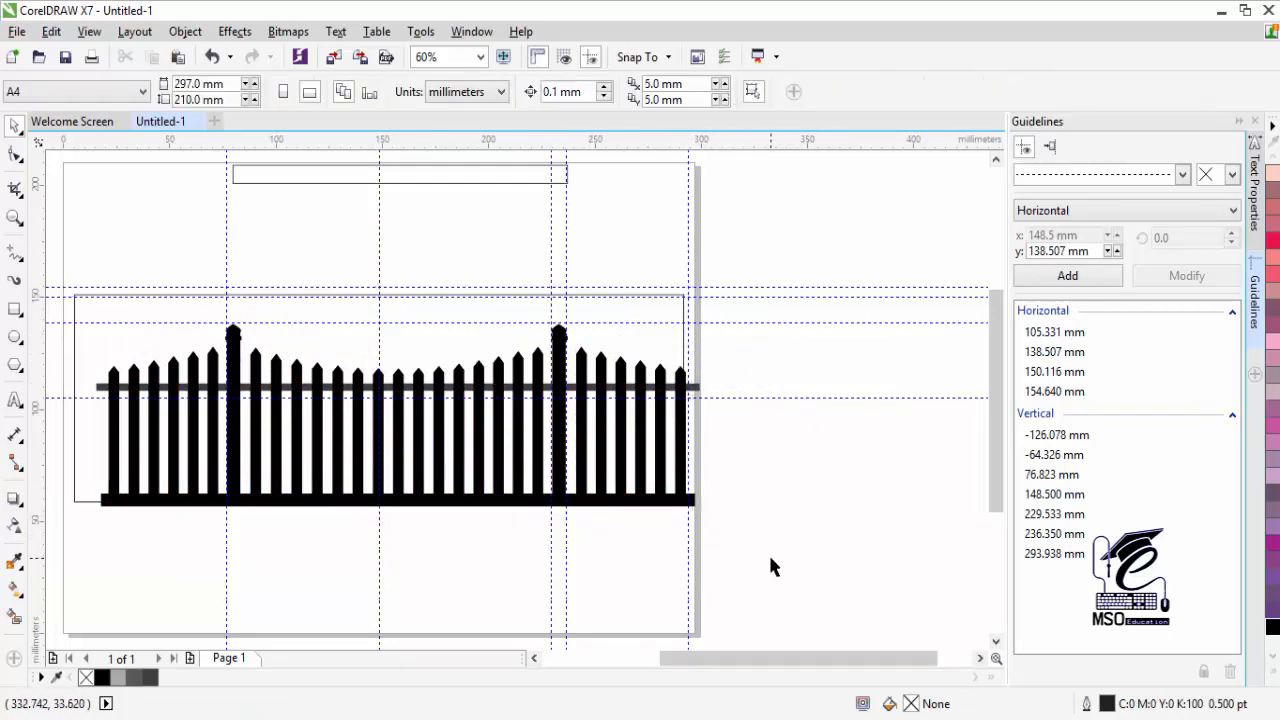
# Group all the fence objects and cast a drop shadow horizontally across the group.
pyautogui.moveTo(770, 566); pyautogui.dragTo(86, 312)
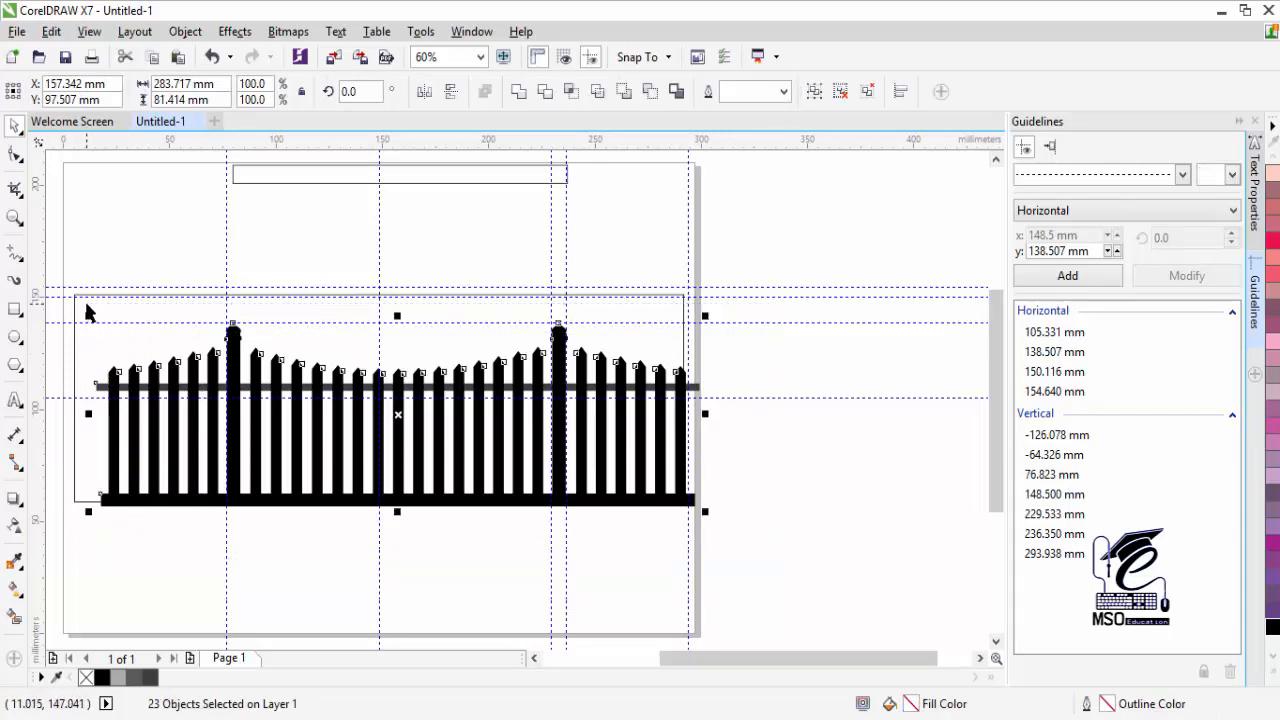
pyautogui.hotkey('ctrl', 'g')
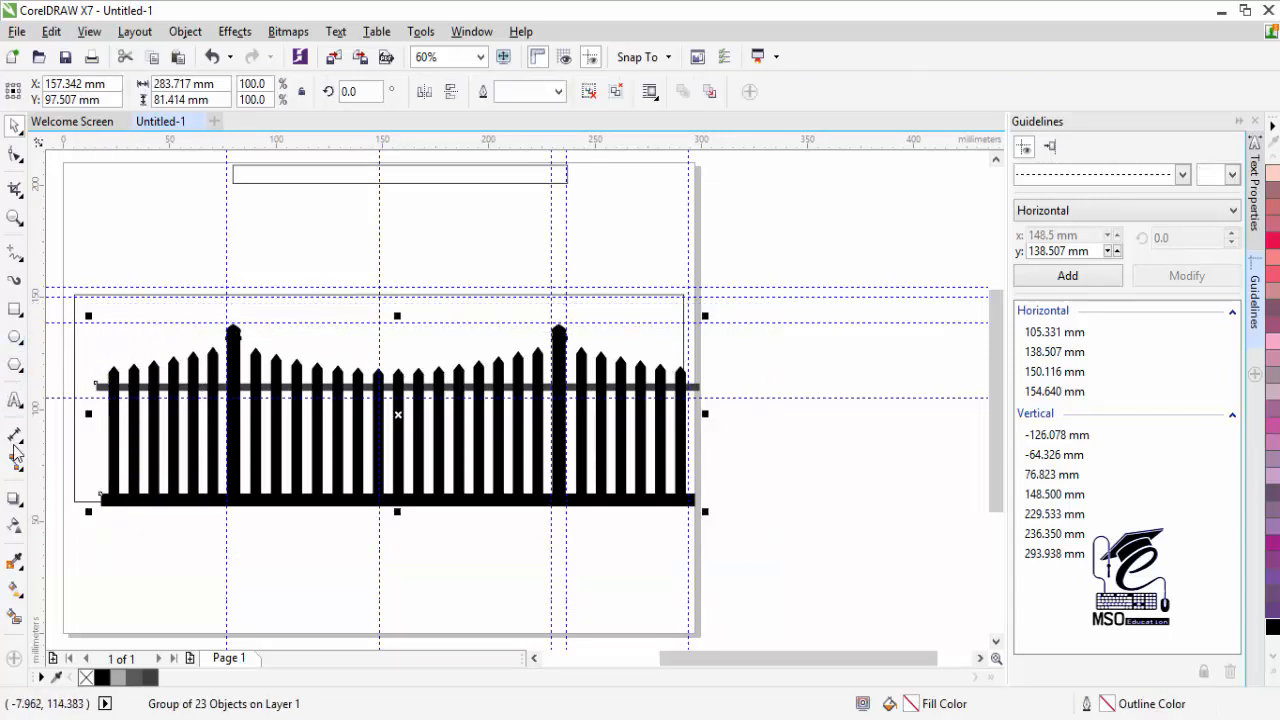
pyautogui.click(14, 498)
pyautogui.click(90, 492)
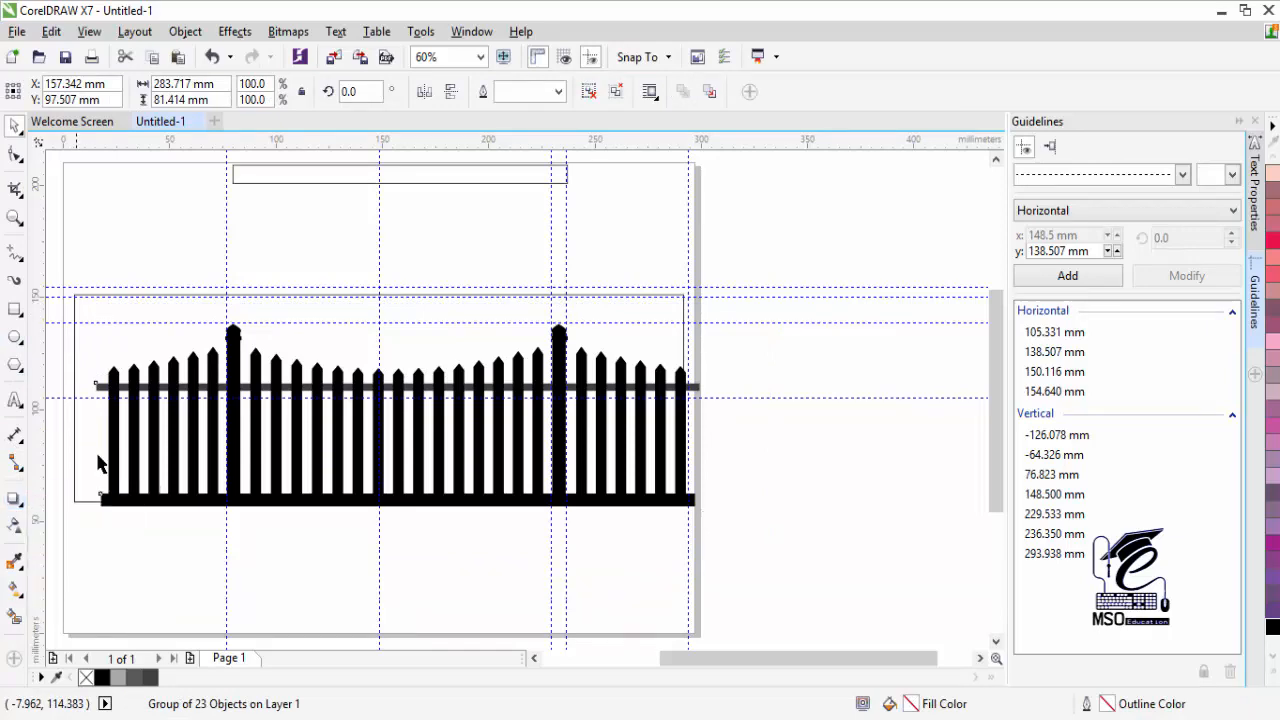
pyautogui.moveTo(100, 408); pyautogui.dragTo(693, 408)
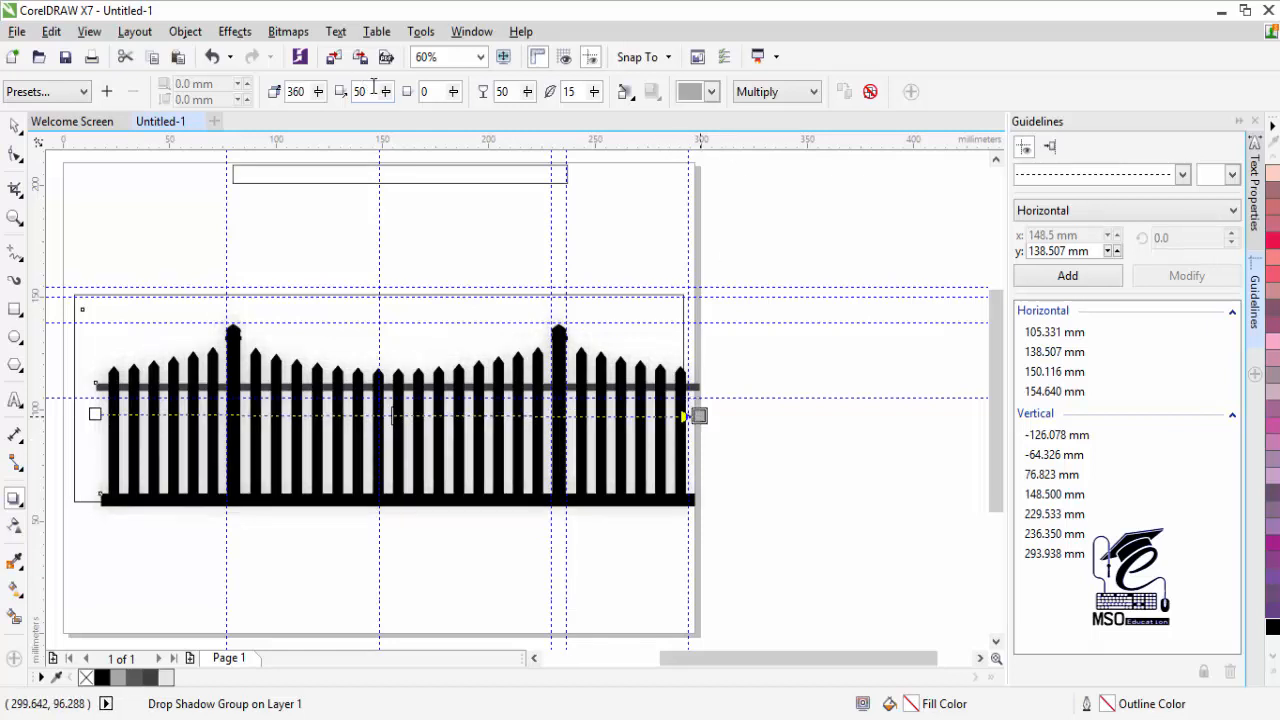
pyautogui.click(386, 91)
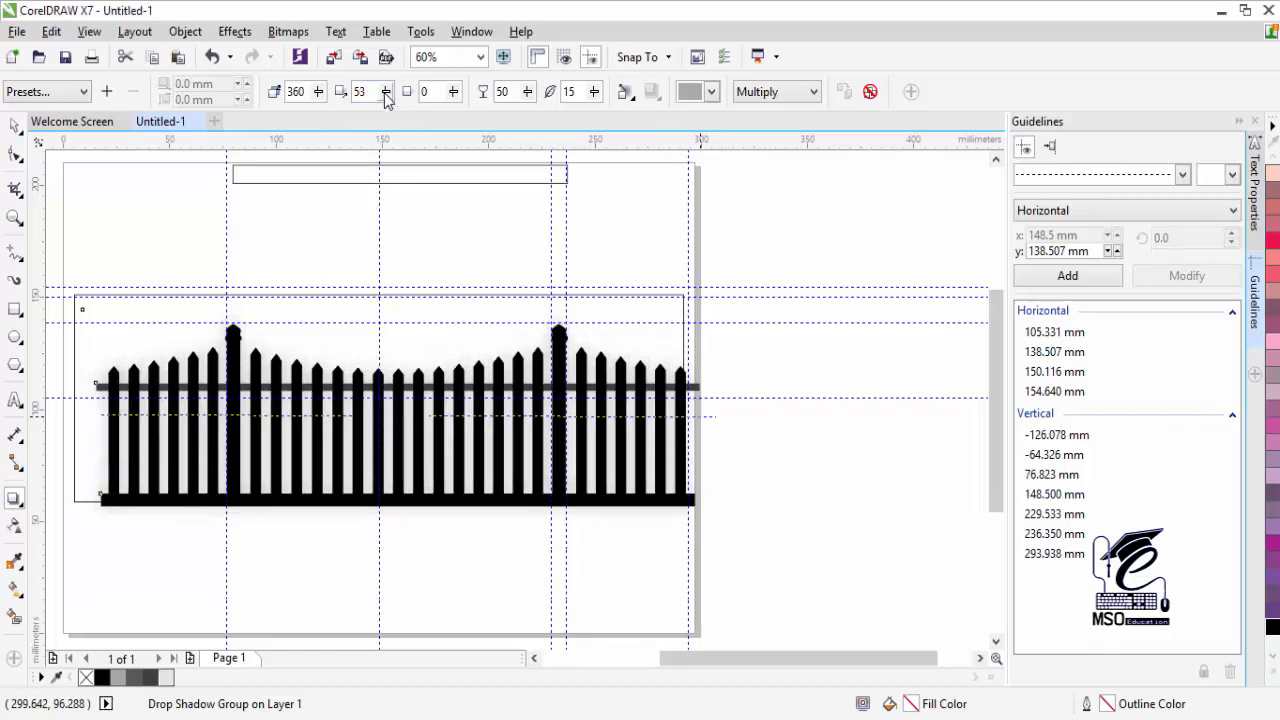
# Try the Flat Top Right, Flat Bottom Right and Flat Bottom Left drop shadow presets on the fence group.
pyautogui.click(65, 92)
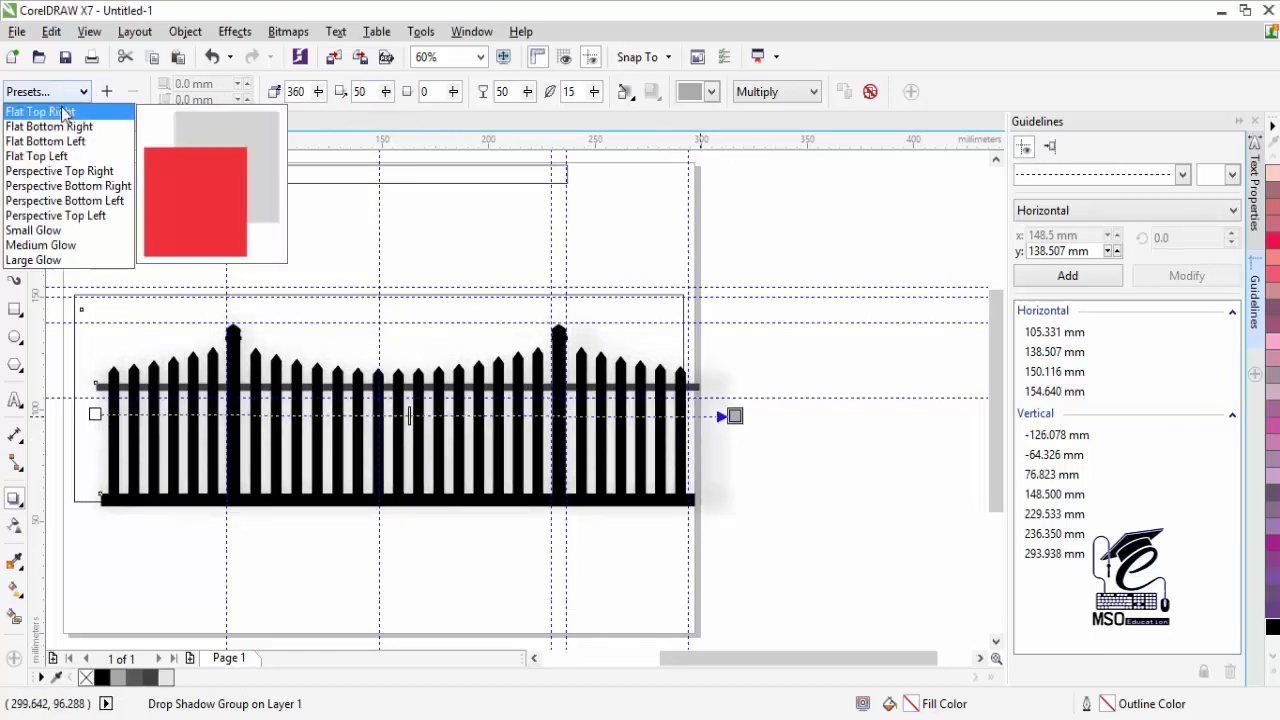
pyautogui.click(65, 112)
pyautogui.click(65, 92)
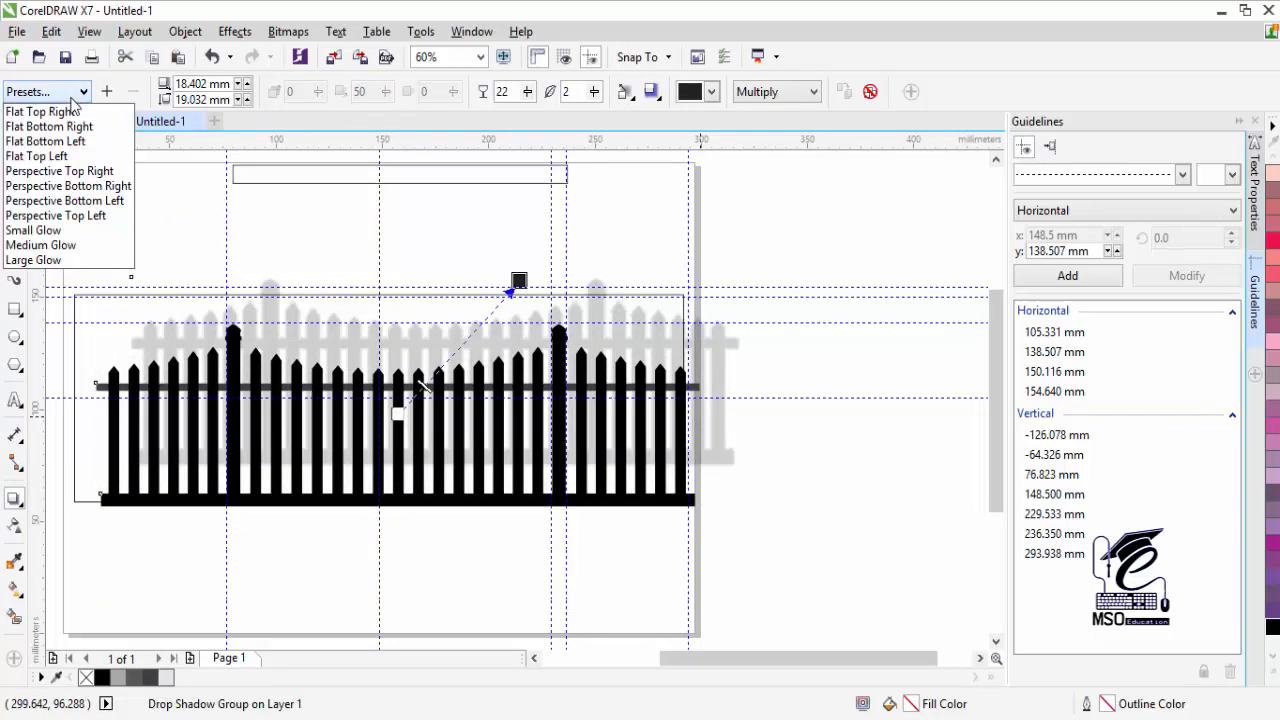
pyautogui.click(65, 124)
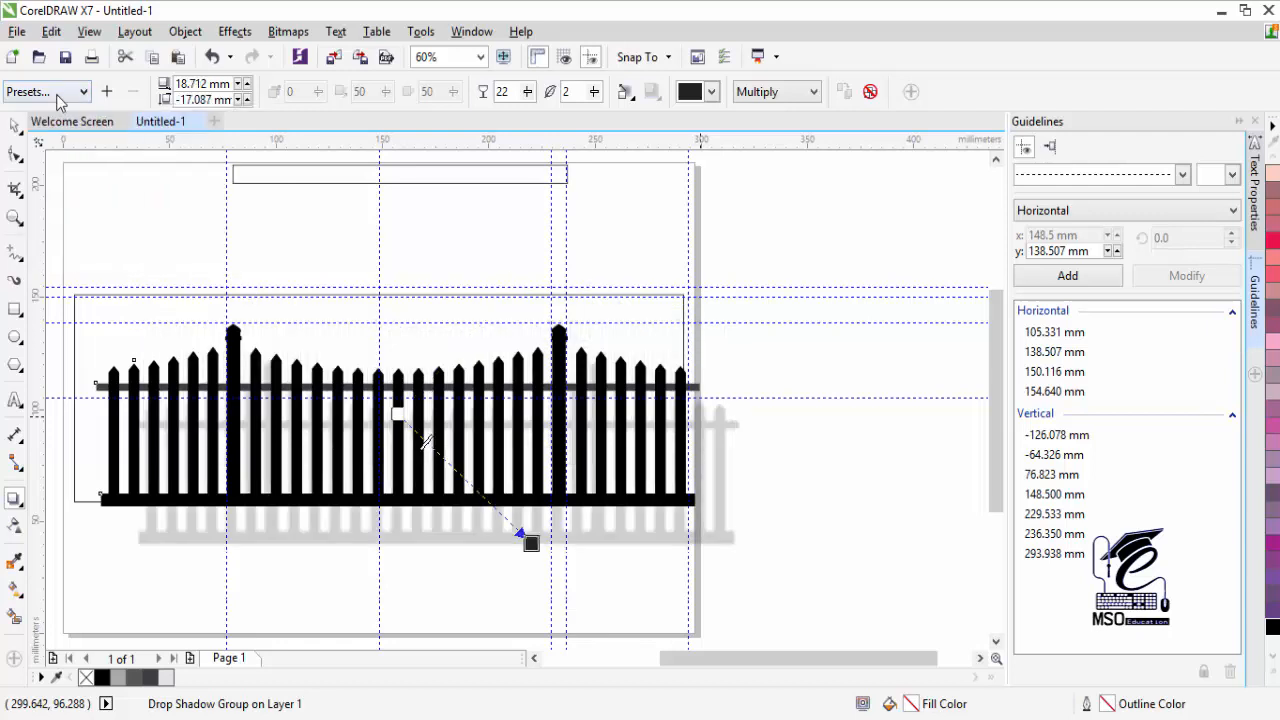
pyautogui.click(60, 92)
pyautogui.click(45, 124)
pyautogui.click(40, 90)
pyautogui.click(42, 148)
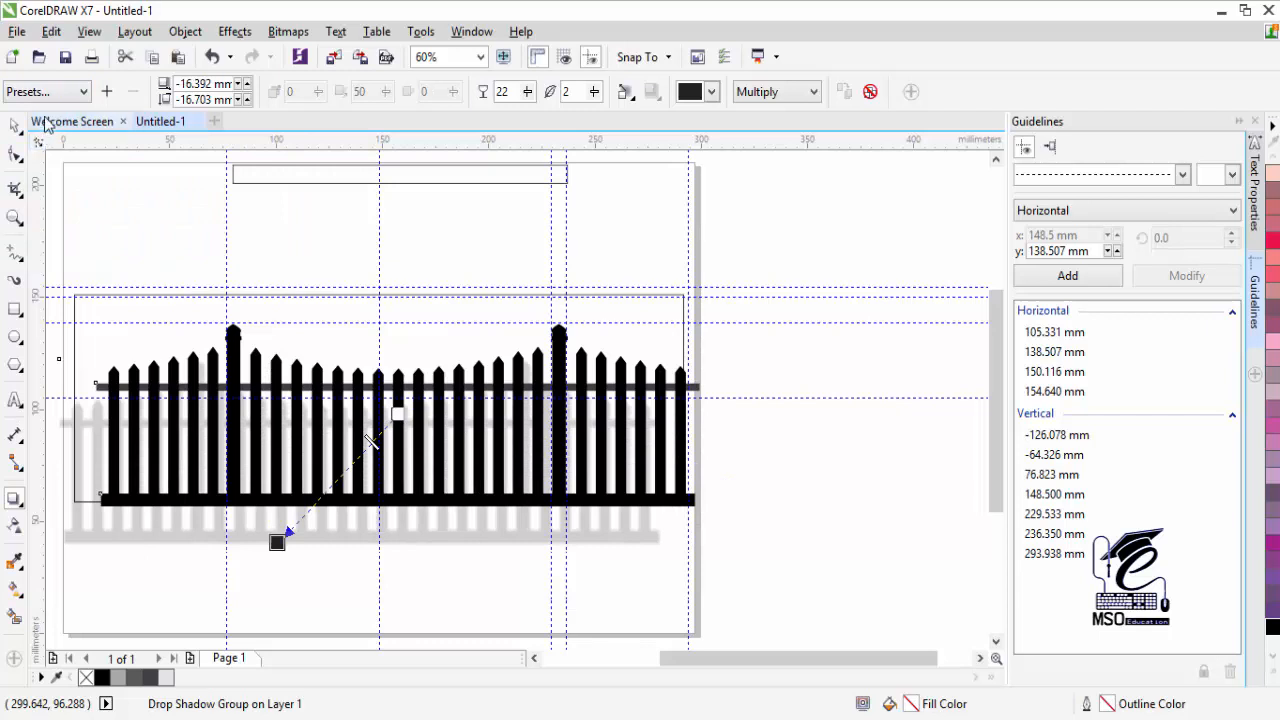
pyautogui.click(60, 92)
pyautogui.click(48, 150)
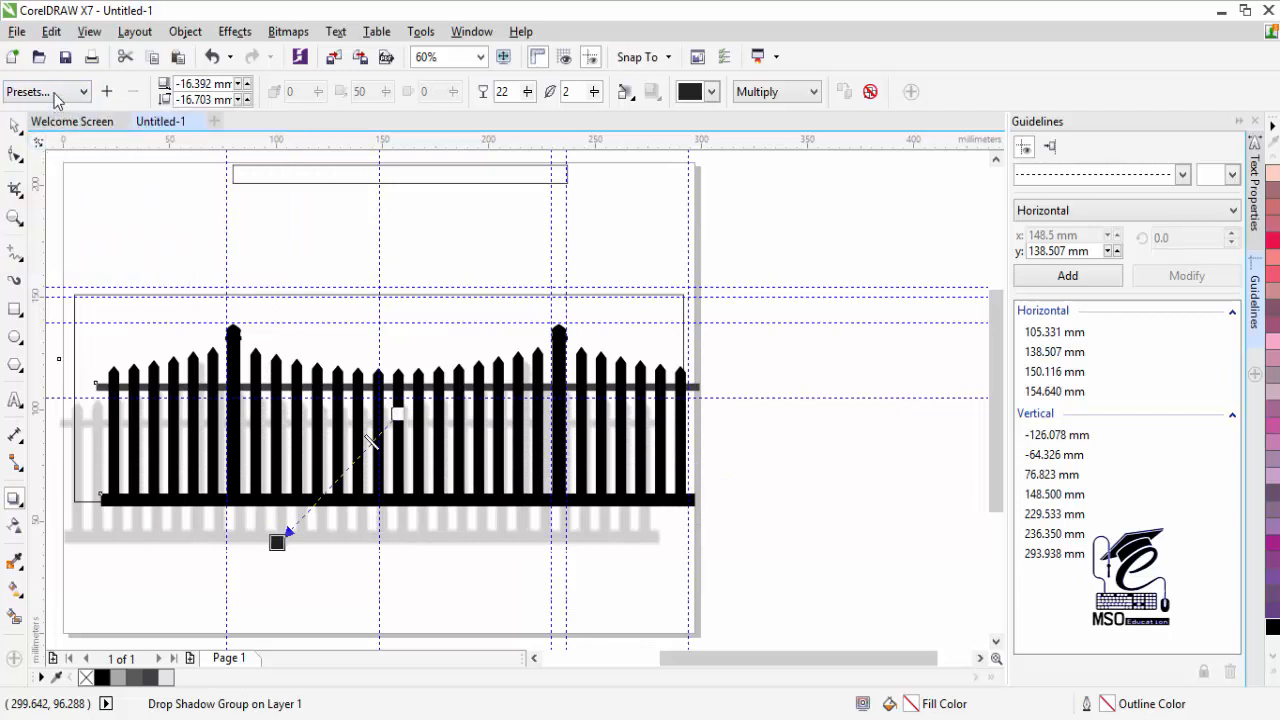
# Apply the Flat Top Left shadow preset and recast the shadow from the base rail, slanting up and left at about 121 degrees.
pyautogui.click(55, 93)
pyautogui.click(62, 161)
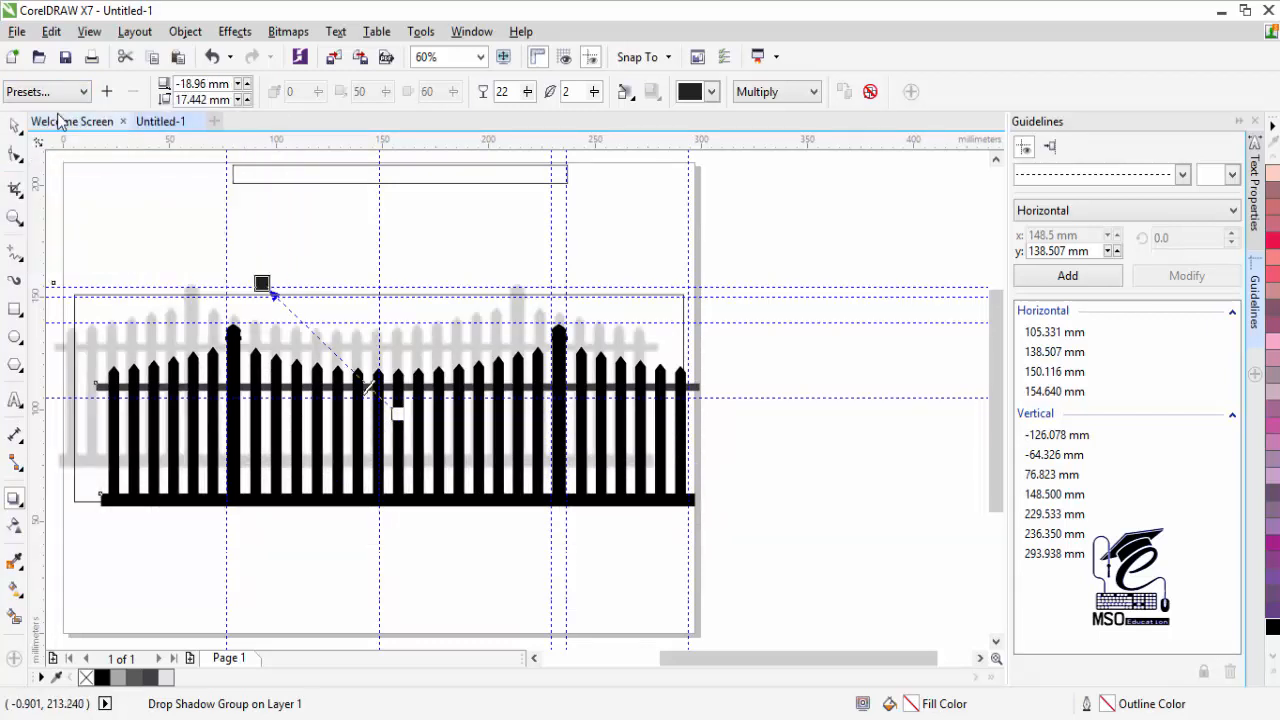
pyautogui.moveTo(289, 281); pyautogui.dragTo(404, 484)
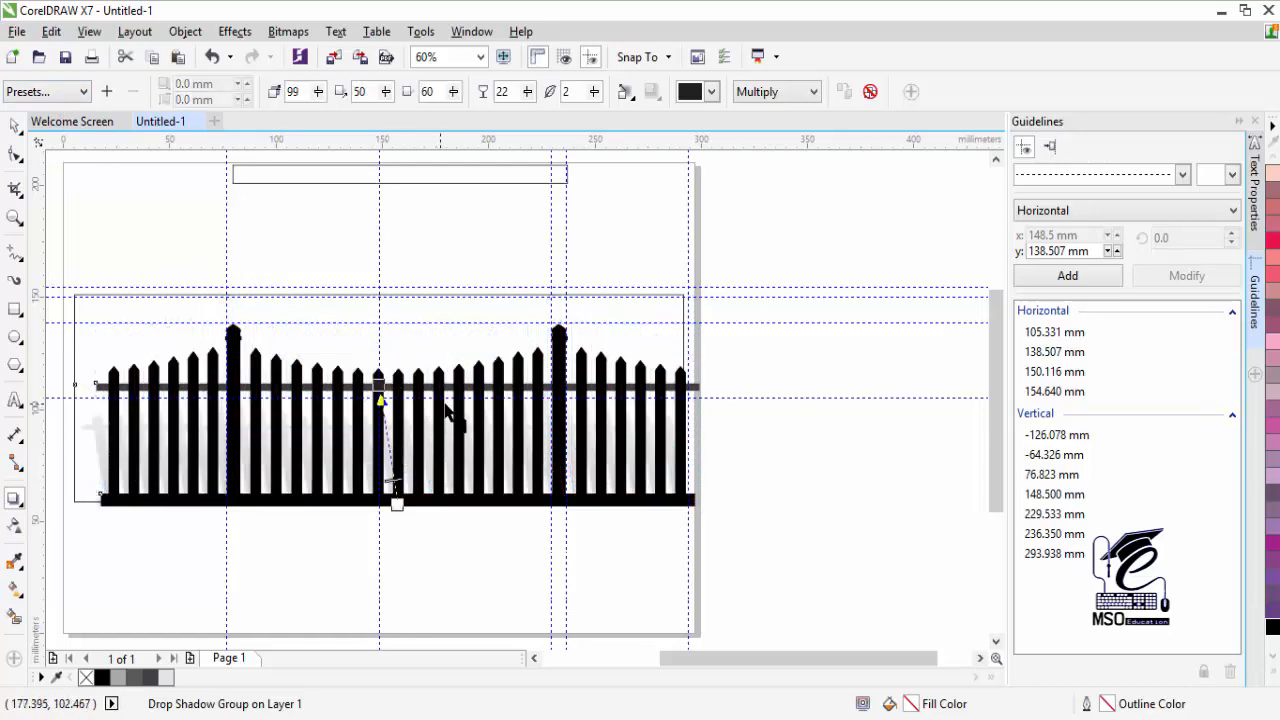
pyautogui.moveTo(383, 389); pyautogui.dragTo(338, 403)
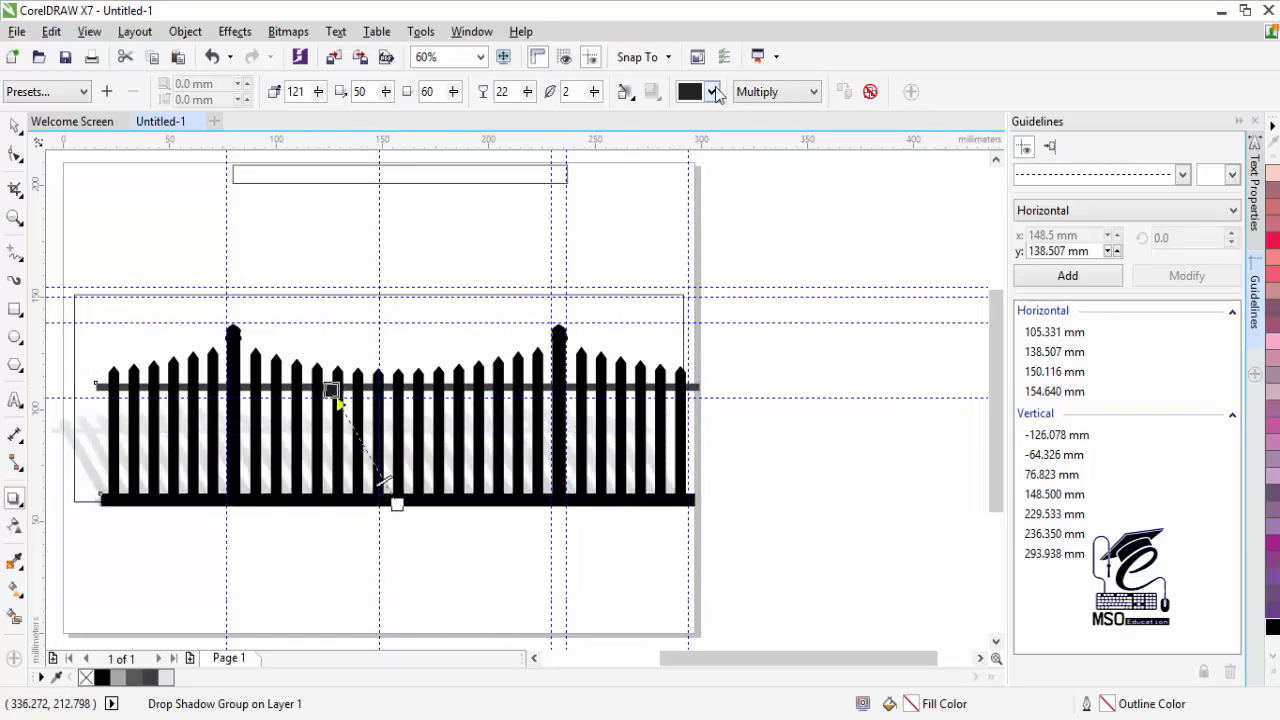
# Try several light greys for the fence's drop shadow colour, settle on a darker mid grey, and deselect the fence.
pyautogui.click(713, 91)
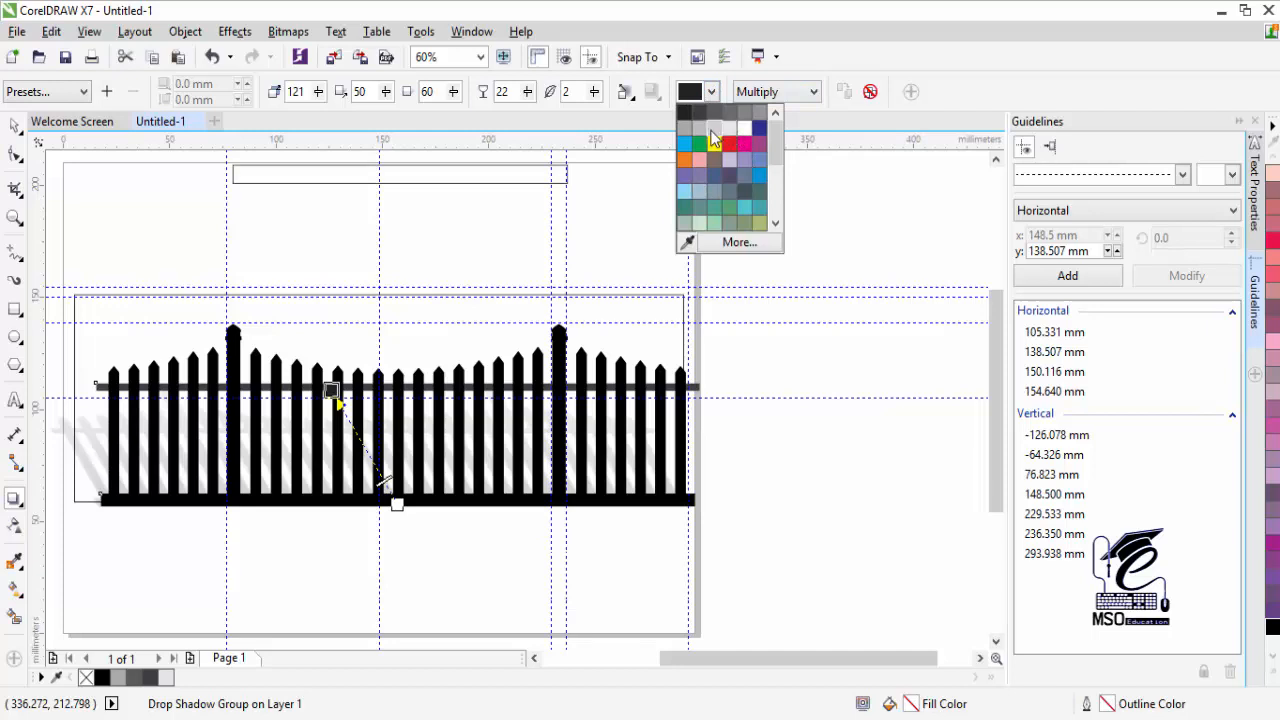
pyautogui.click(700, 130)
pyautogui.click(710, 92)
pyautogui.click(687, 127)
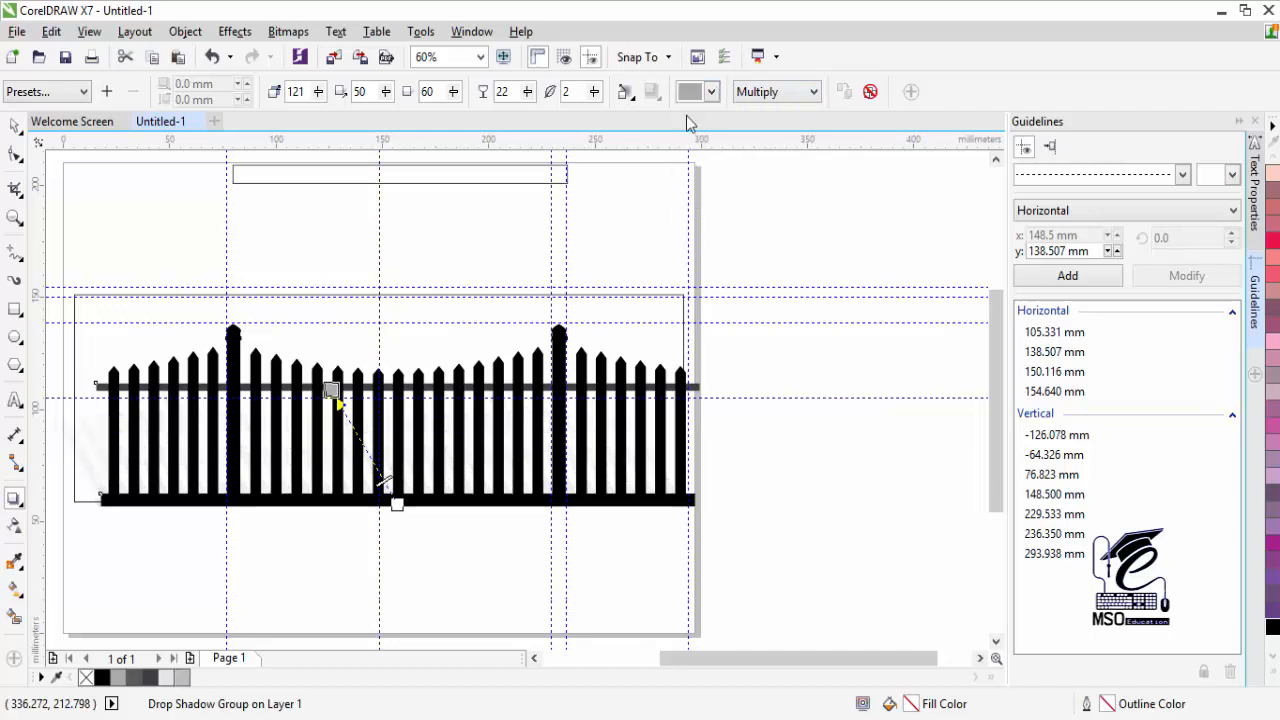
pyautogui.click(711, 91)
pyautogui.click(762, 117)
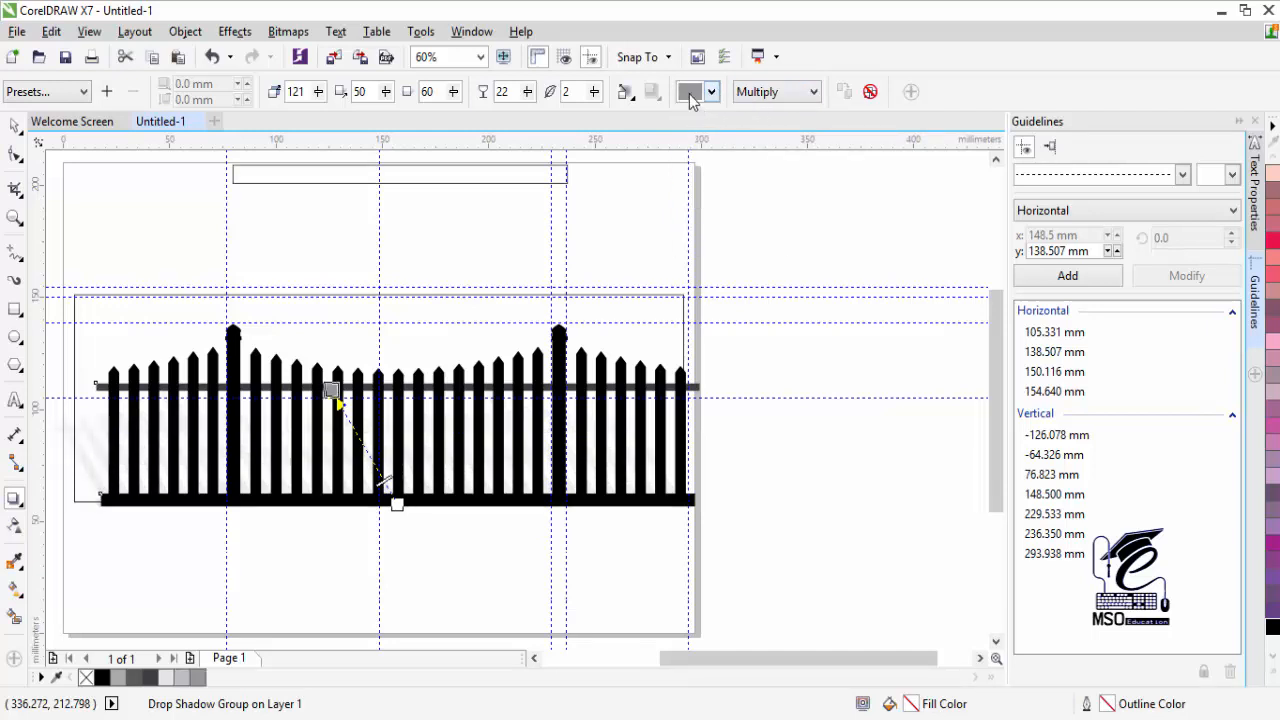
pyautogui.click(689, 95)
pyautogui.click(720, 103)
pyautogui.click(711, 91)
pyautogui.click(729, 121)
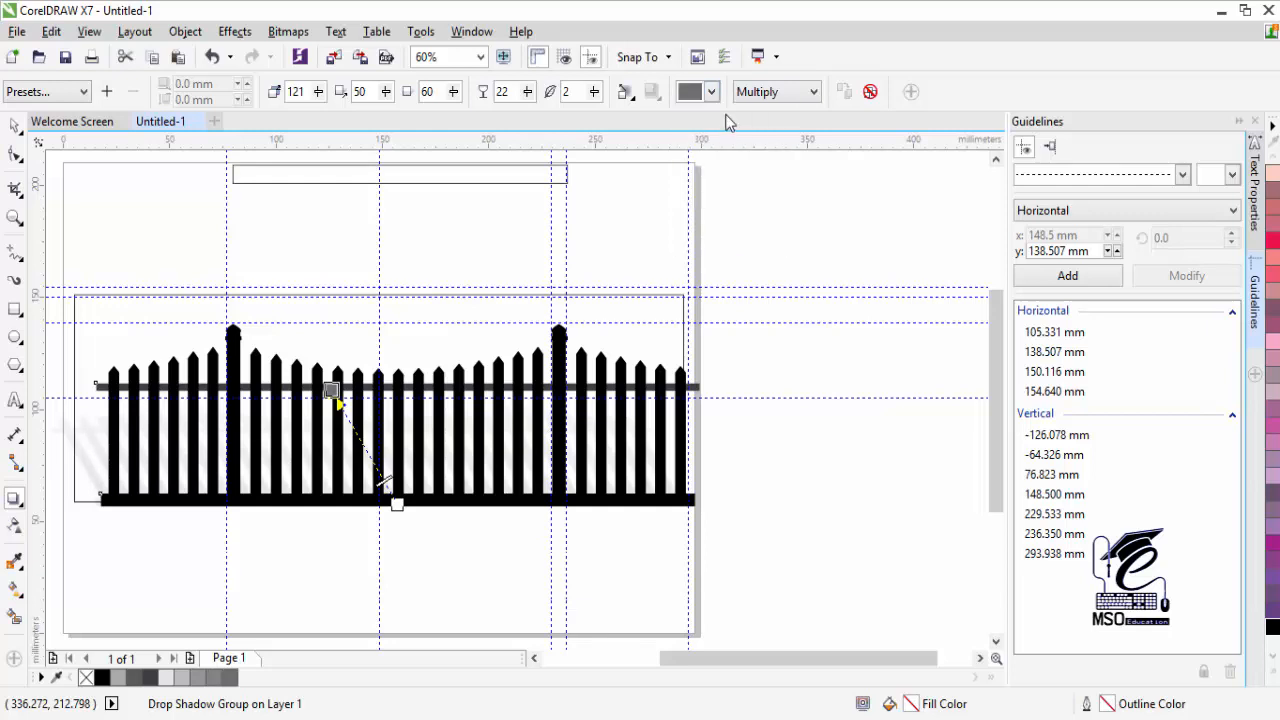
pyautogui.click(14, 126)
pyautogui.click(652, 563)
# Delete the four horizontal guidelines at 105.331, 138.507, 150.116 and 154.640 mm.
pyautogui.click(535, 658)
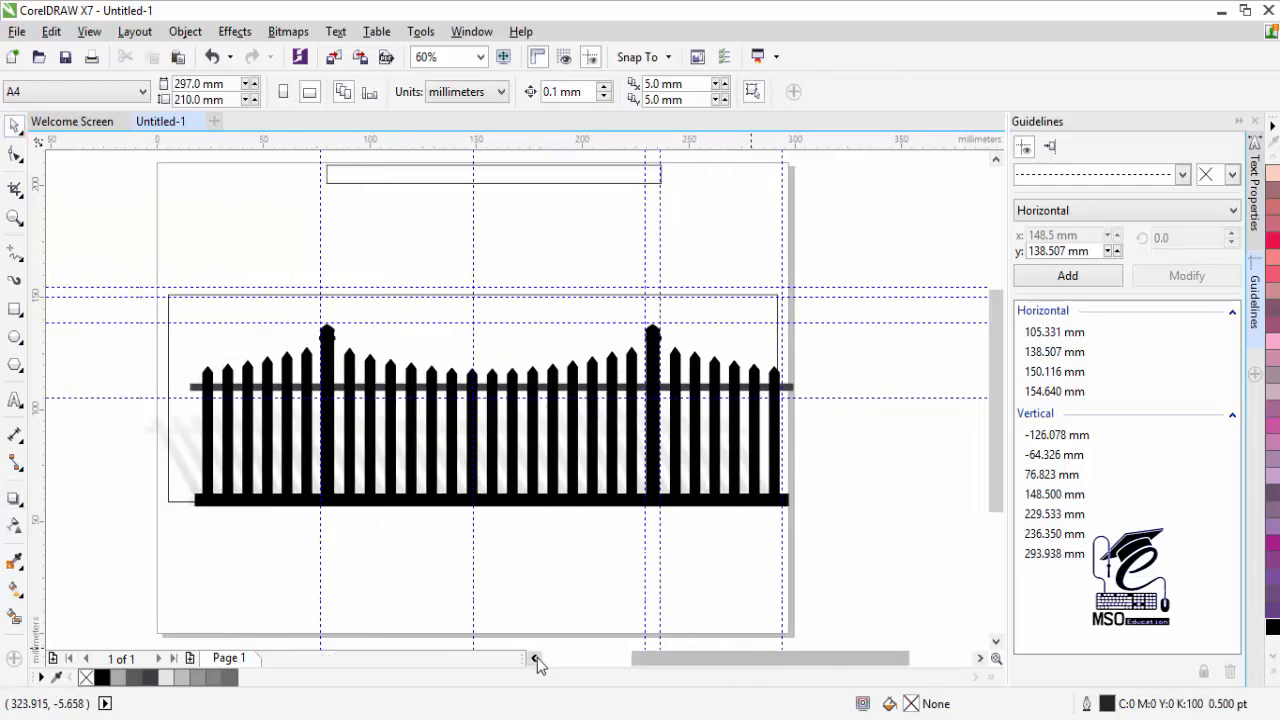
pyautogui.click(752, 313)
pyautogui.click(772, 514)
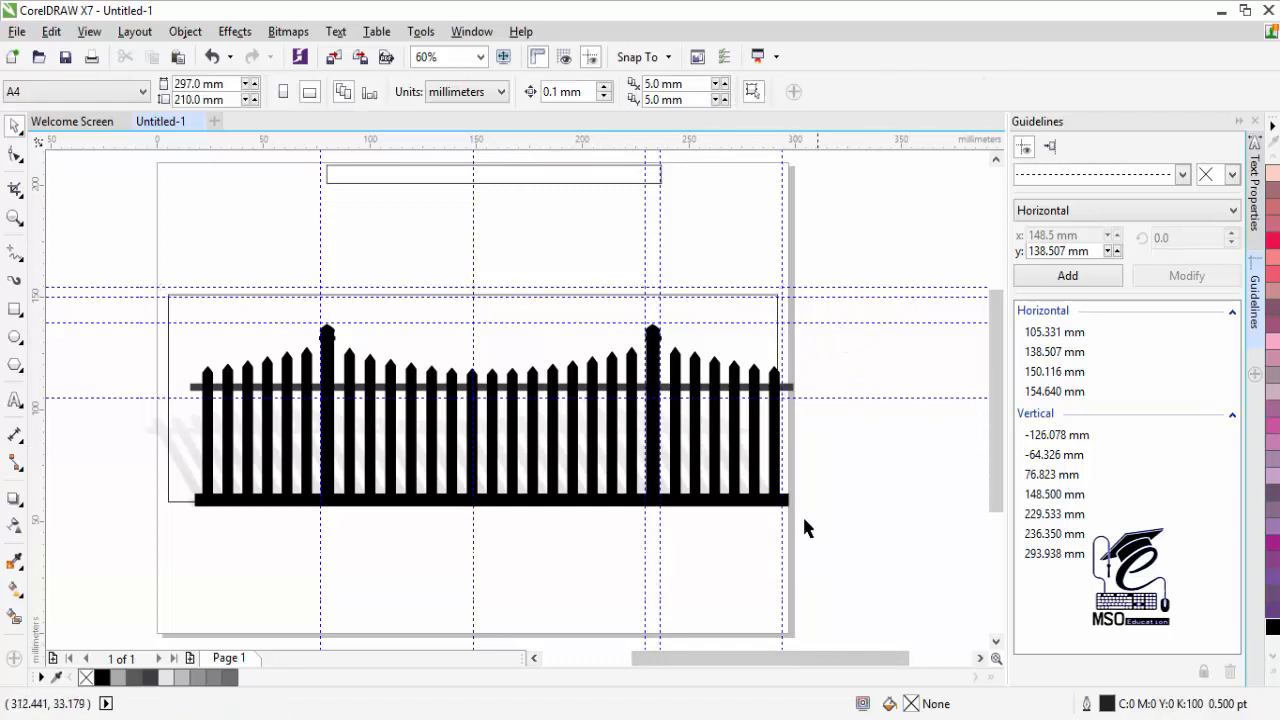
pyautogui.click(837, 396)
pyautogui.click(841, 377)
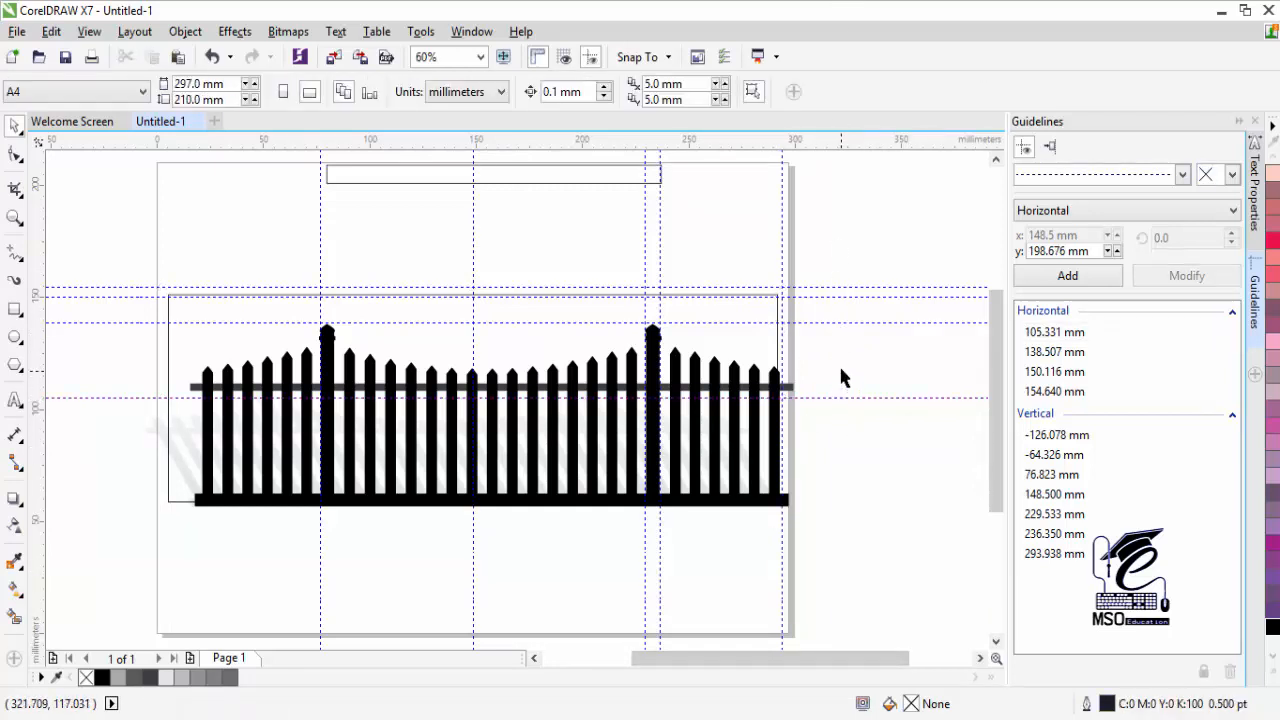
pyautogui.click(840, 398)
pyautogui.press('Delete')
pyautogui.click(836, 322)
pyautogui.press('Delete')
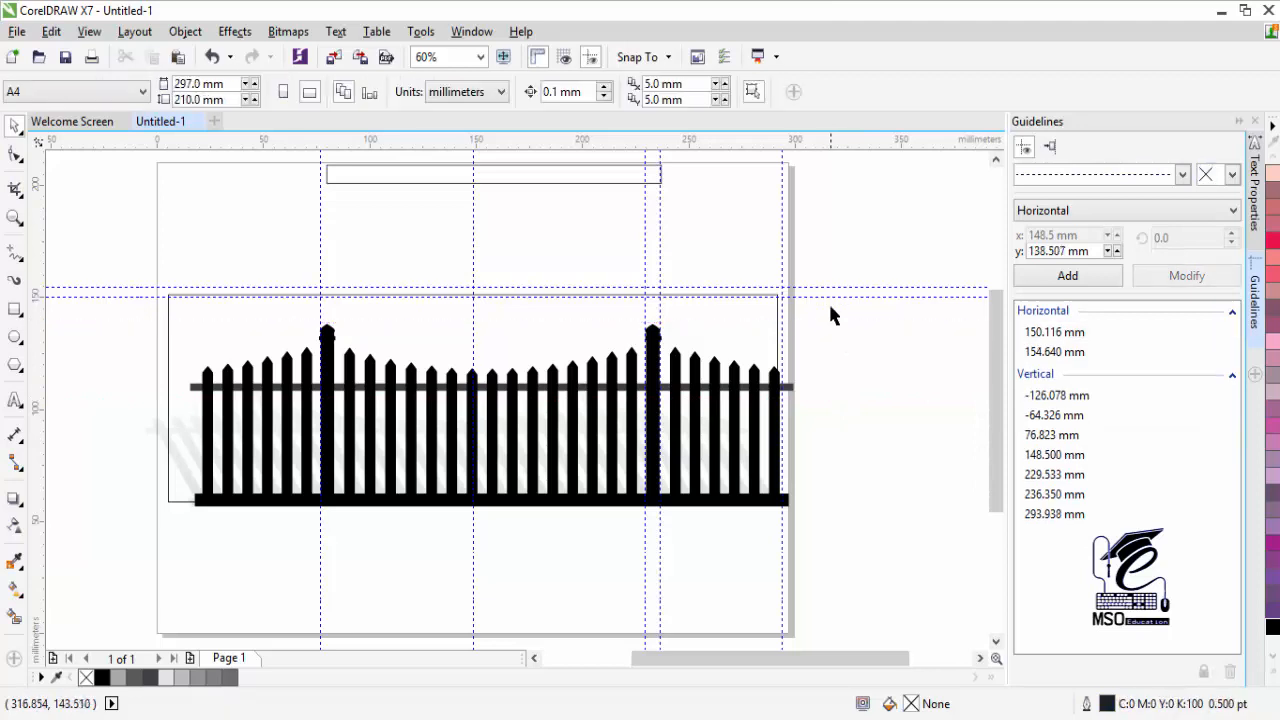
pyautogui.click(831, 295)
pyautogui.press('Delete')
pyautogui.click(831, 286)
pyautogui.press('Delete')
# Delete the five vertical guidelines crossing the page, at 293.938, 236.350, 229.533, 148.500 and 76.823 mm.
pyautogui.click(783, 271)
pyautogui.press('Delete')
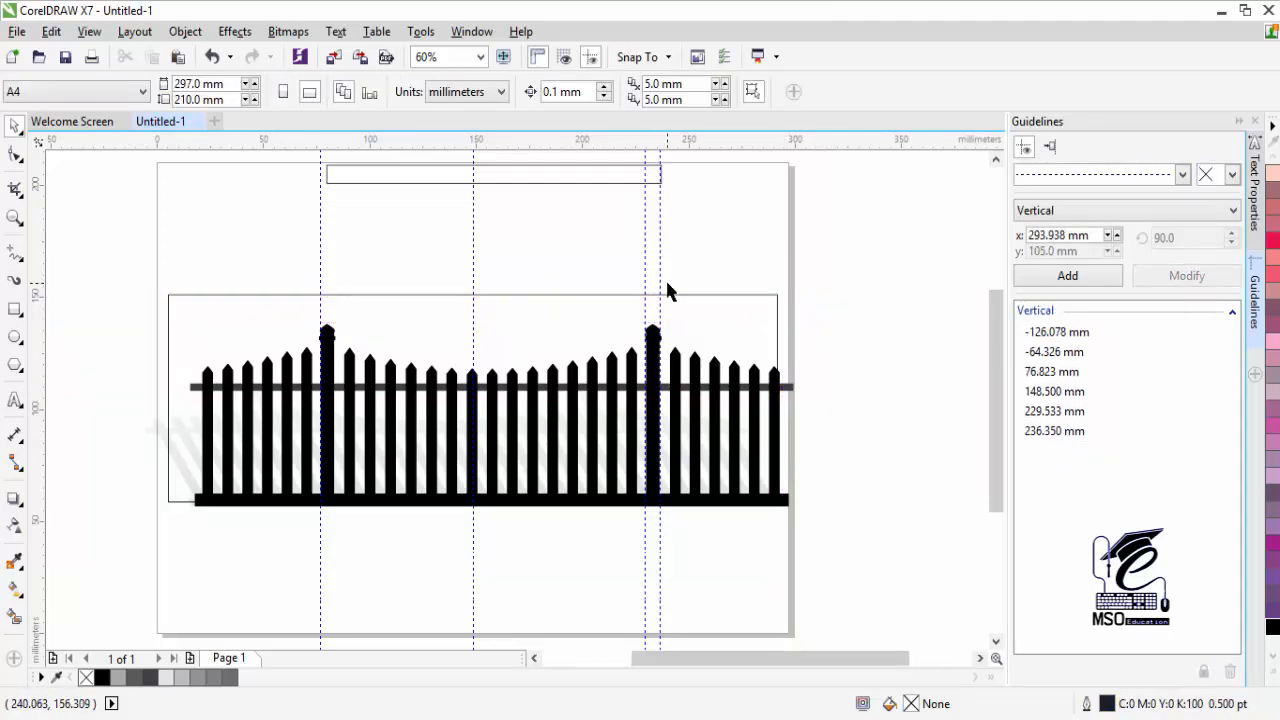
pyautogui.click(660, 289)
pyautogui.press('Delete')
pyautogui.click(645, 289)
pyautogui.press('Delete')
pyautogui.click(472, 283)
pyautogui.press('Delete')
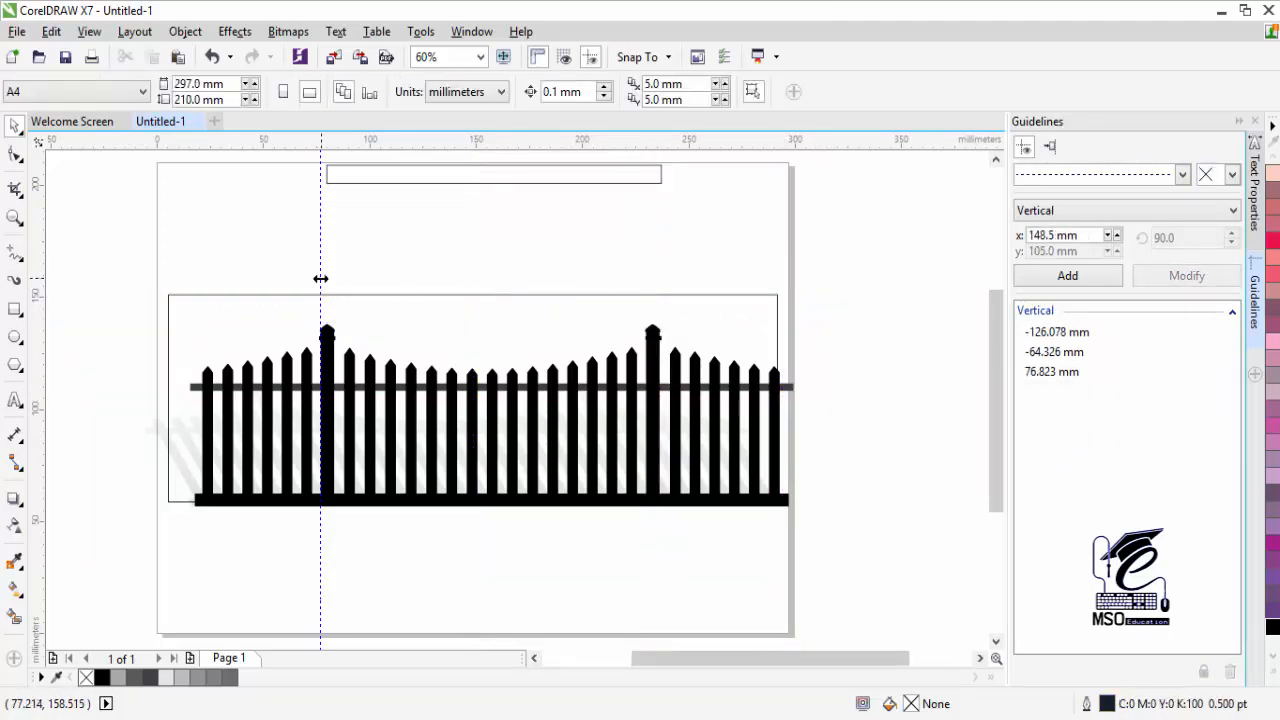
pyautogui.click(320, 278)
pyautogui.press('Delete')
# Centre the whole fence horizontally within the surrounding frame rectangle and unlock that rectangle.
pyautogui.moveTo(888, 574); pyautogui.dragTo(180, 307)
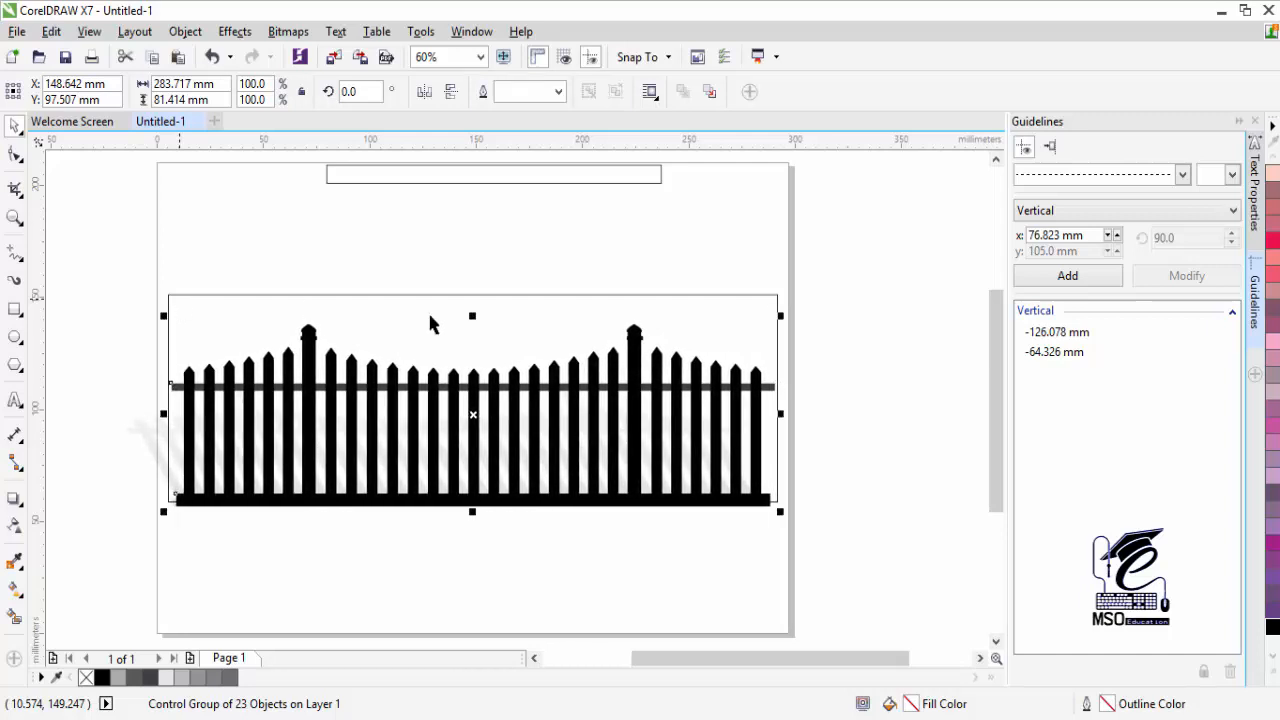
pyautogui.click(837, 408)
pyautogui.click(630, 296)
pyautogui.rightClick(630, 300)
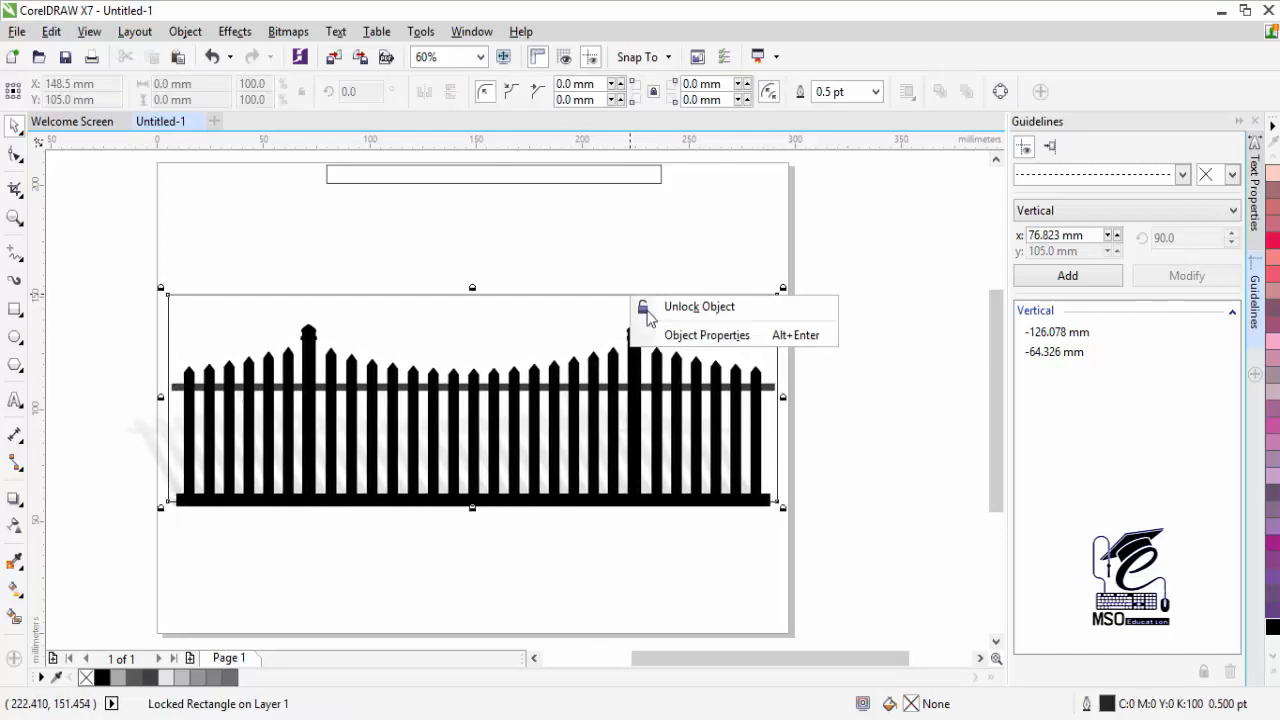
pyautogui.click(655, 305)
# Stretch the frame rectangle symmetrically about its centre to about 320 mm wide and 149 mm high.
pyautogui.moveTo(472, 508); pyautogui.dragTo(514, 563)
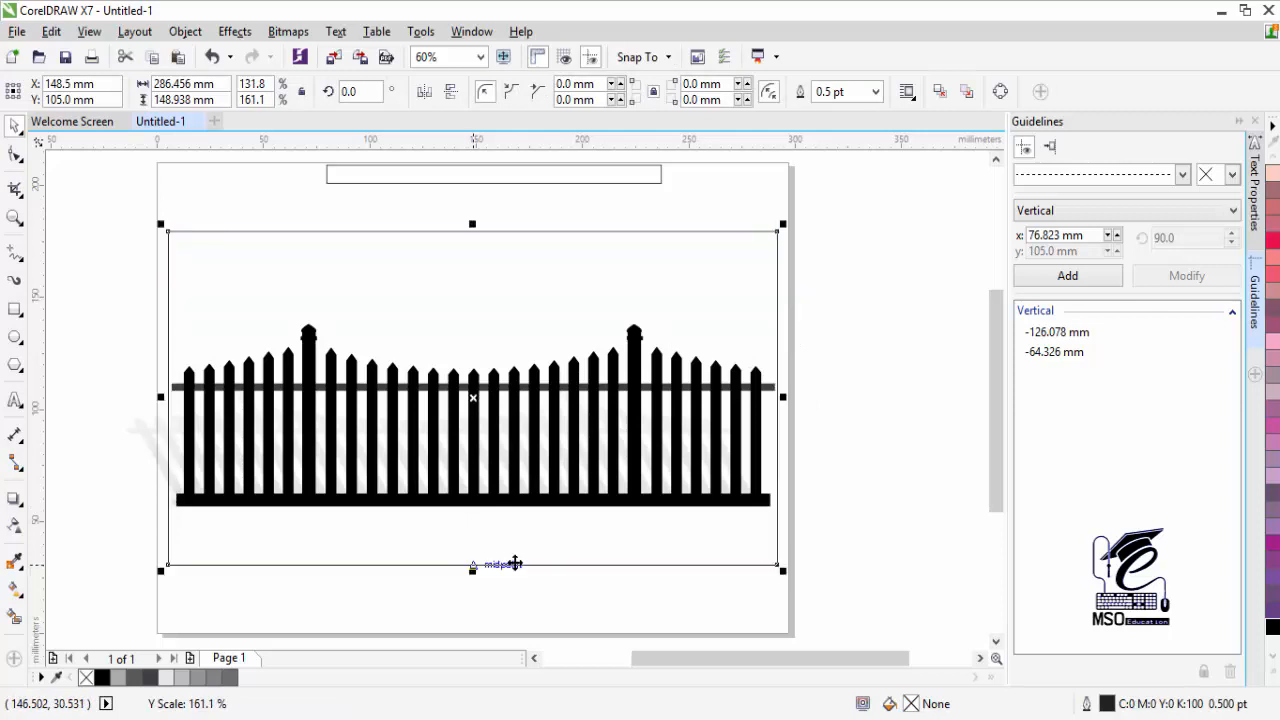
pyautogui.moveTo(785, 400); pyautogui.dragTo(828, 408)
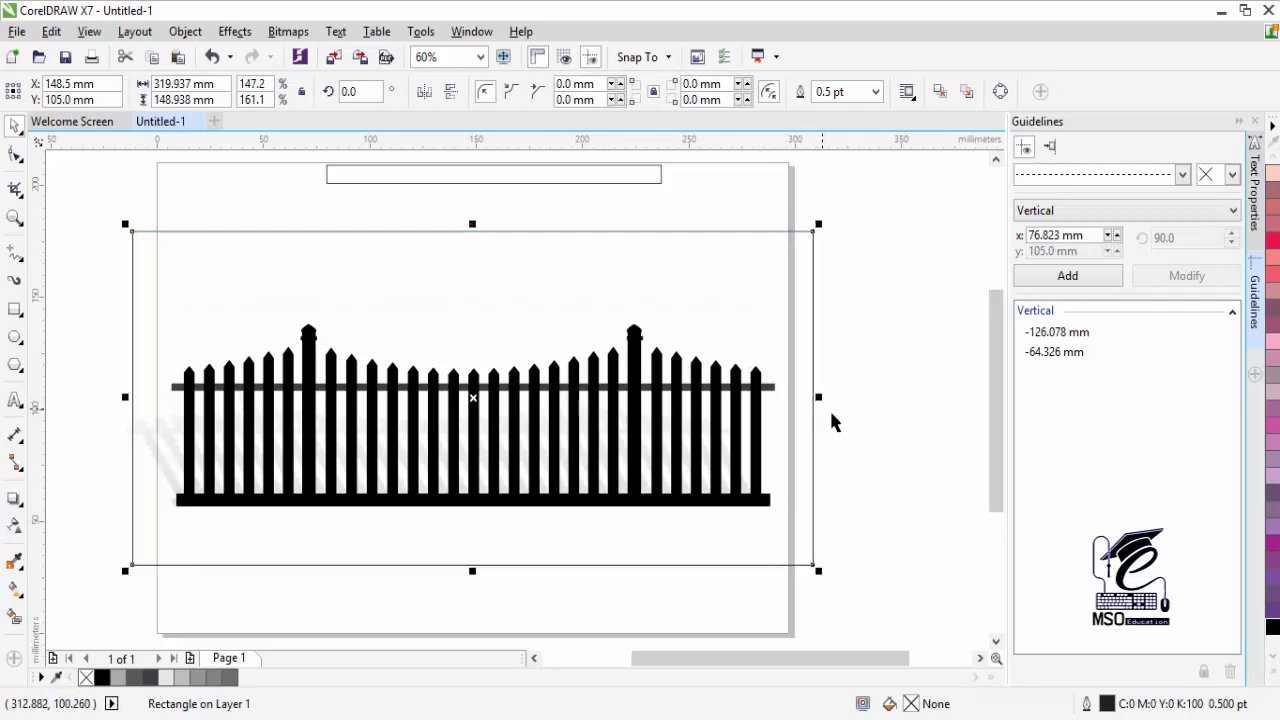
pyautogui.click(856, 410)
# Remove the frame rectangle's outline and delete the thin rectangle near the page's upper edge.
pyautogui.click(813, 386)
pyautogui.rightClick(813, 386)
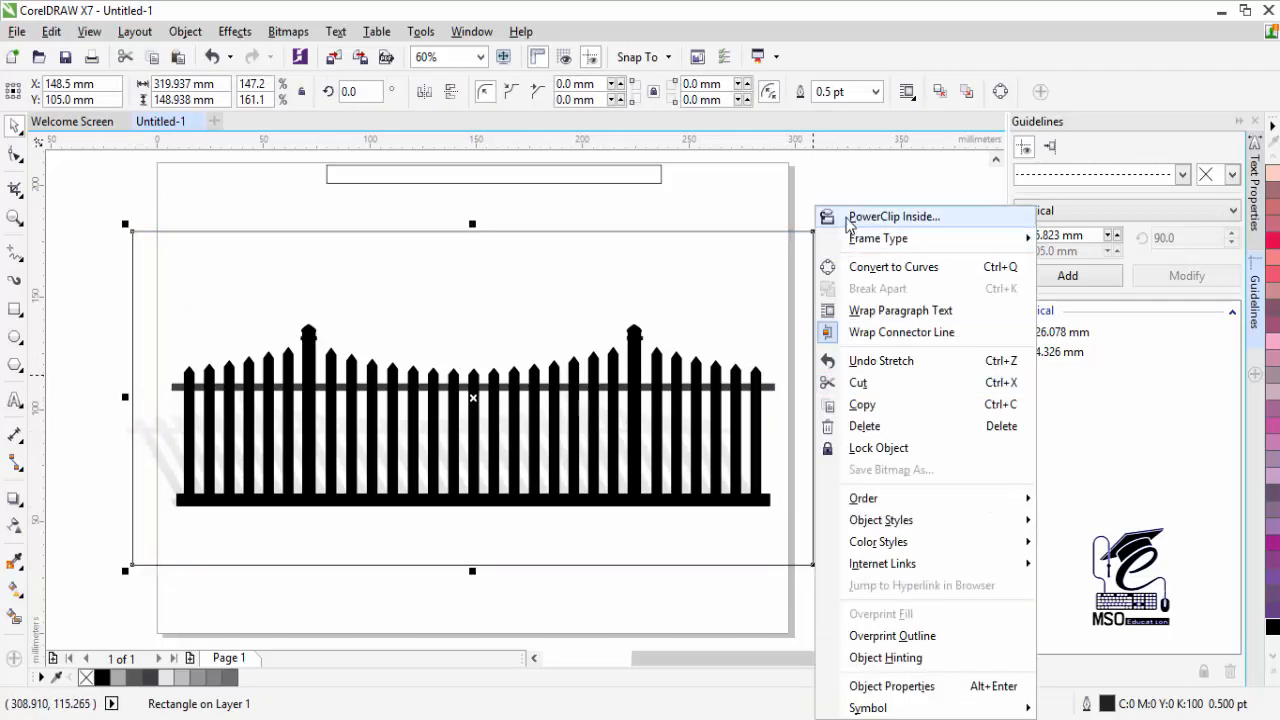
pyautogui.moveTo(878, 238)
pyautogui.click(1261, 671)
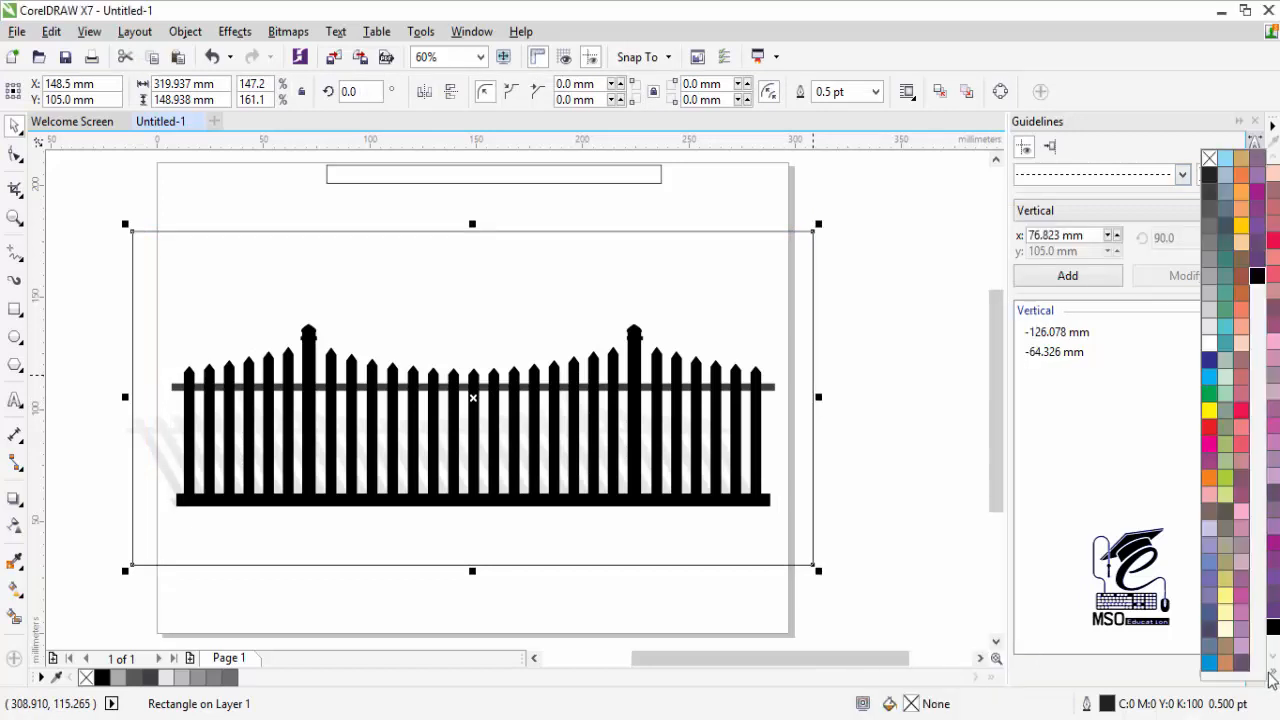
pyautogui.rightClick(1208, 160)
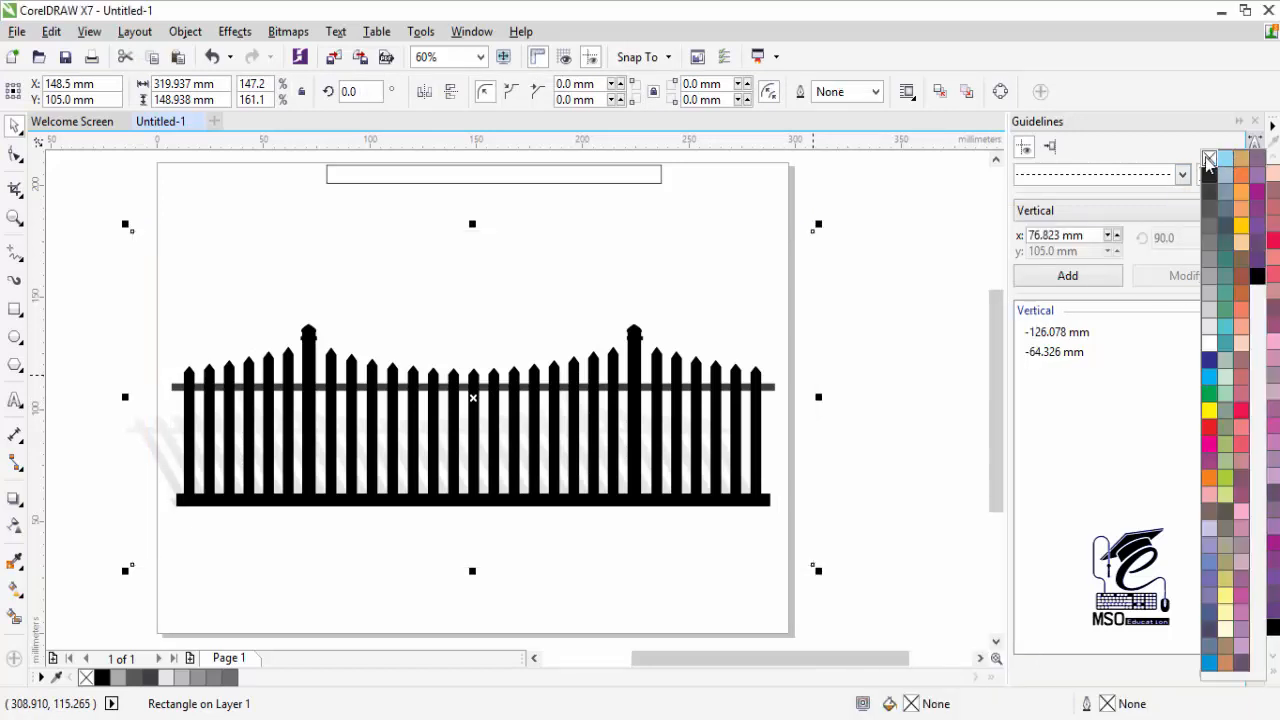
pyautogui.click(588, 179)
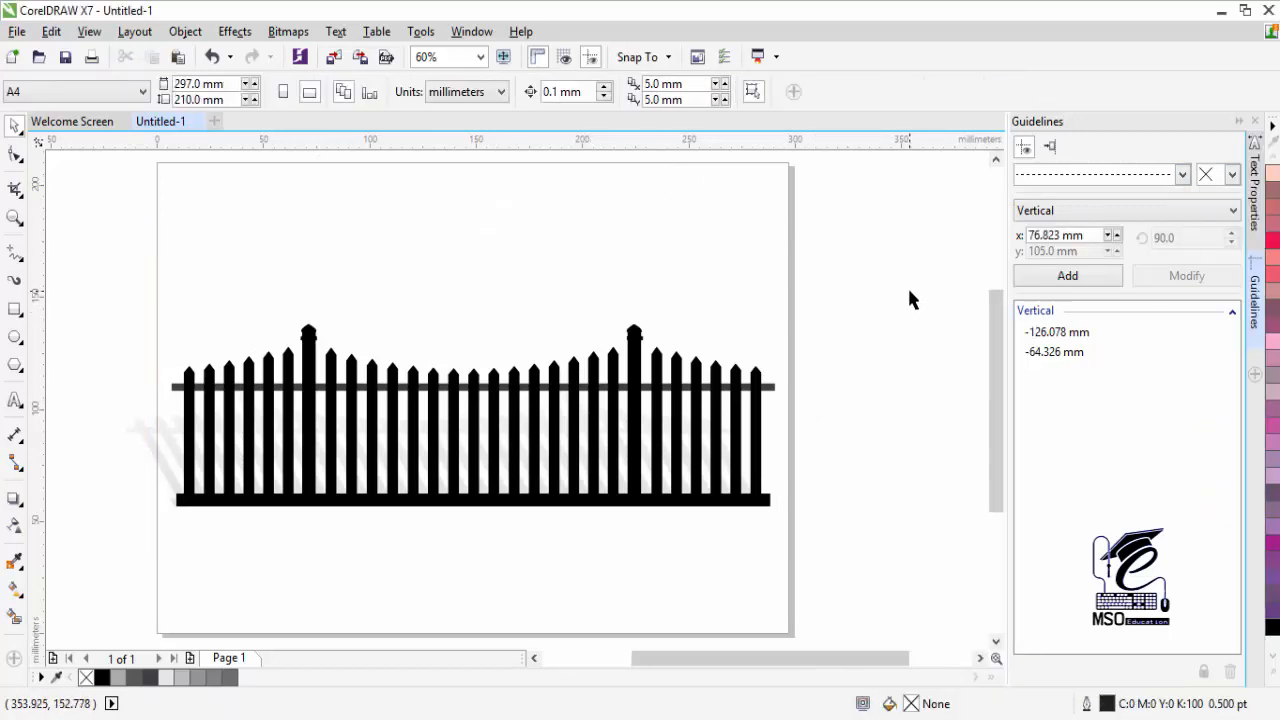
# Select all objects in the drawing and start exporting them.
pyautogui.hotkey('ctrl', 'a')
pyautogui.hotkey('ctrl', 'e')
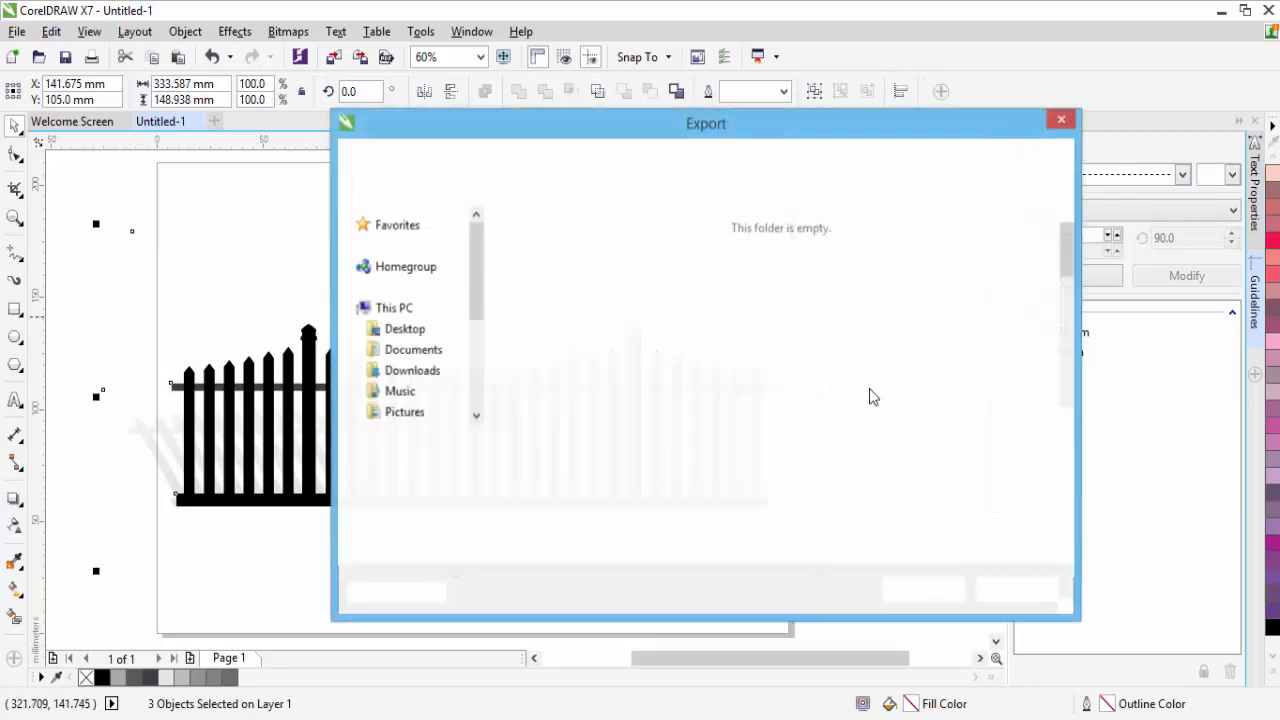